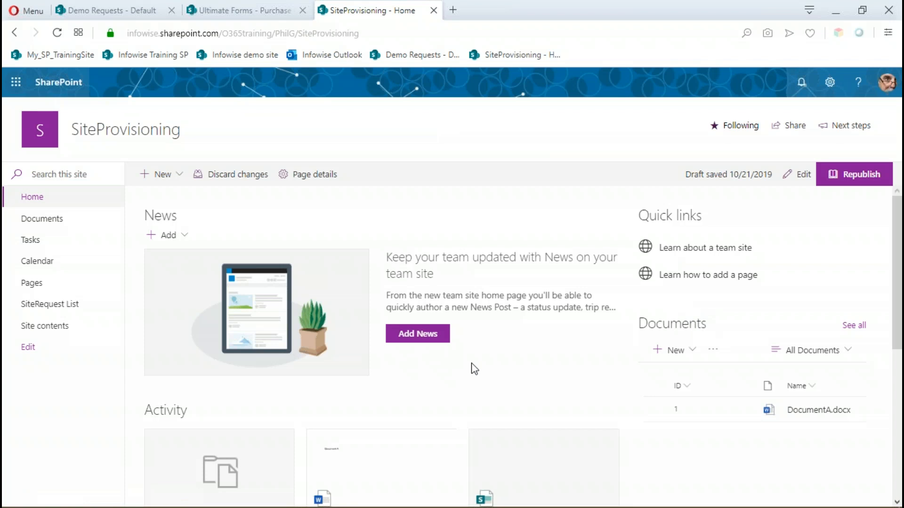
Open the SiteRequest List and examine all its columns, from RequestID through to New Site URL 2.
left_click(70, 305)
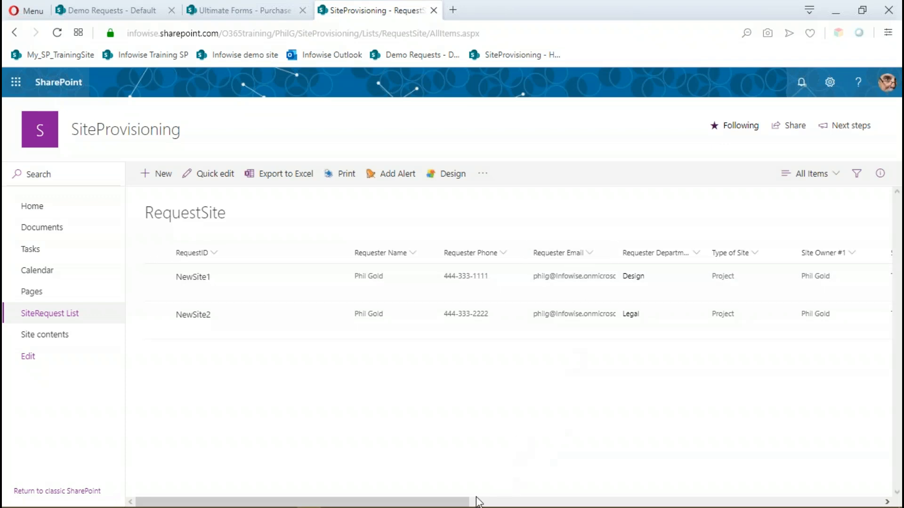
left_click_drag(457, 502, 597, 501)
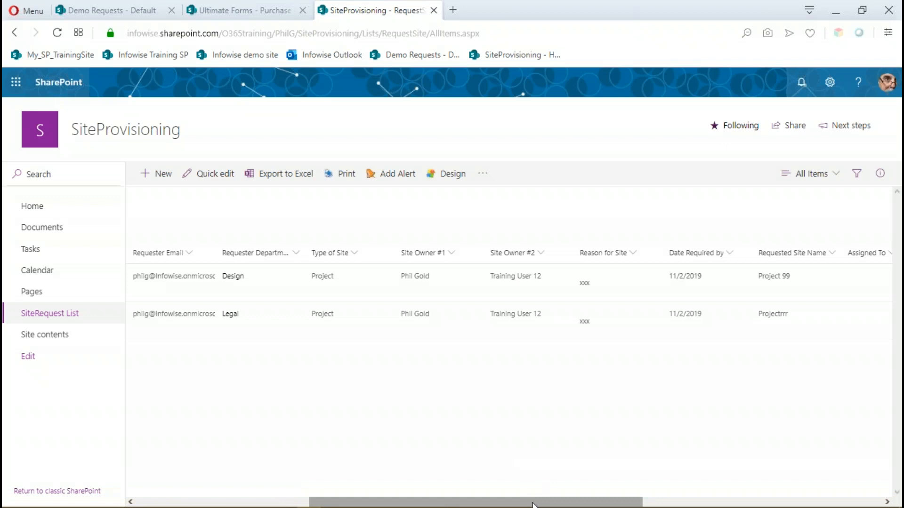
left_click_drag(533, 505, 683, 507)
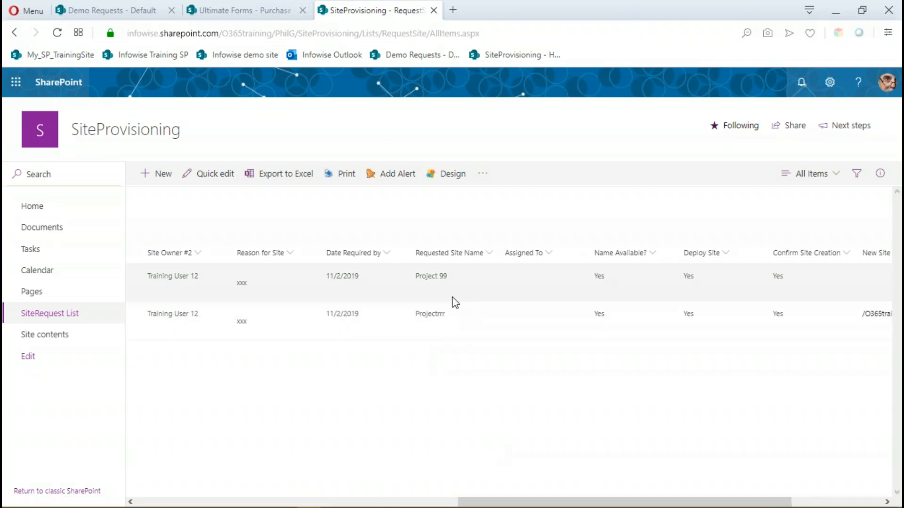
left_click_drag(558, 504, 585, 503)
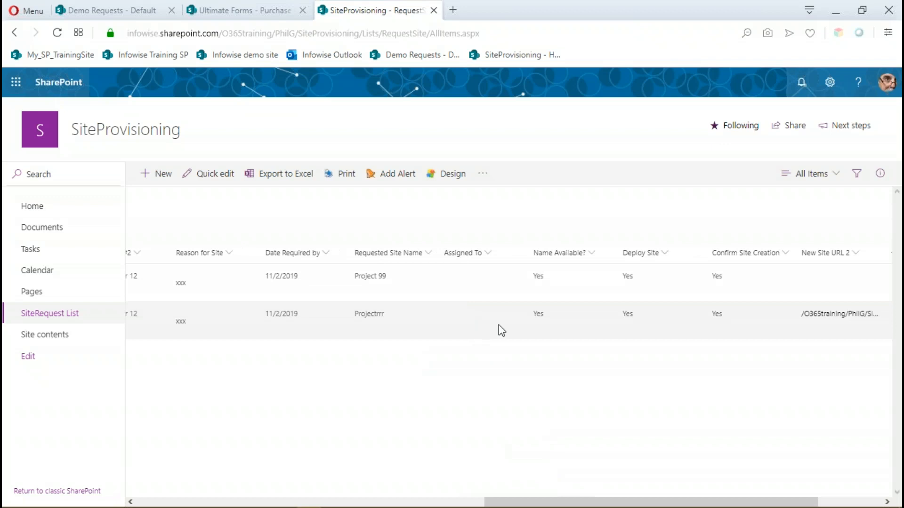
left_click_drag(534, 502, 552, 503)
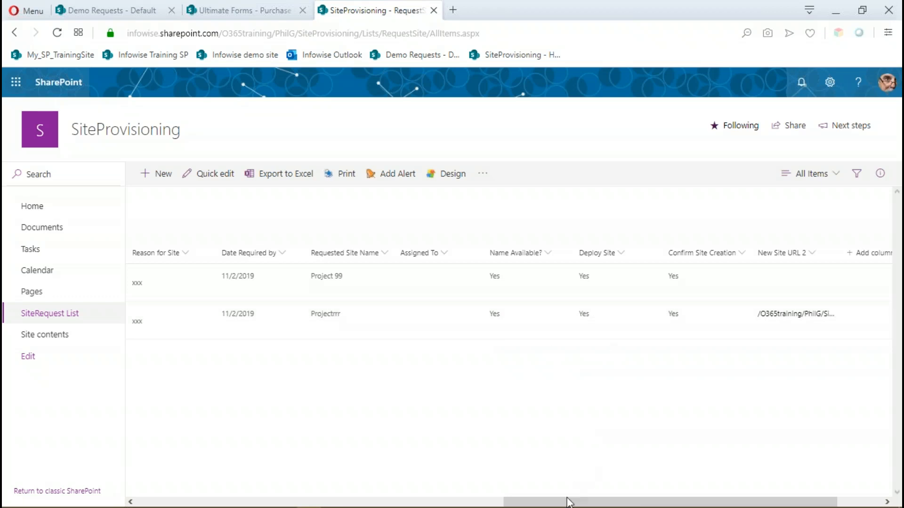
left_click_drag(569, 501, 618, 500)
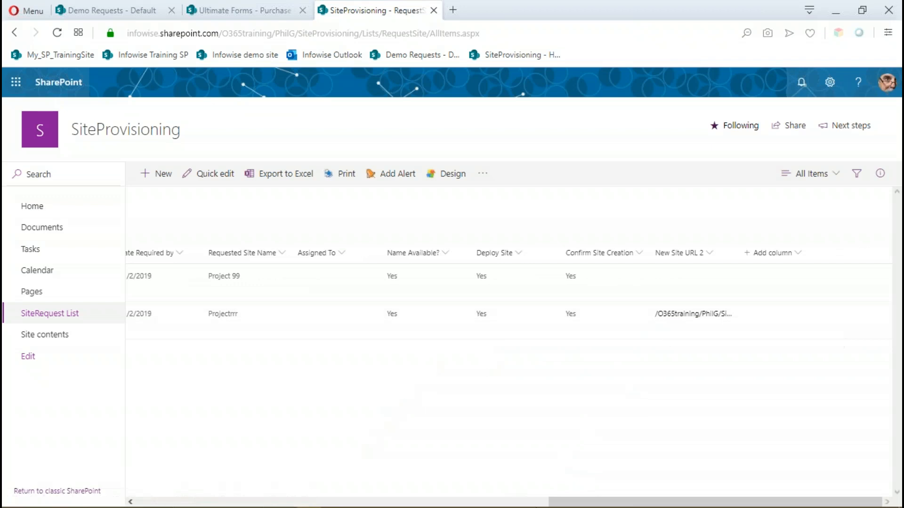
left_click_drag(576, 503, 168, 414)
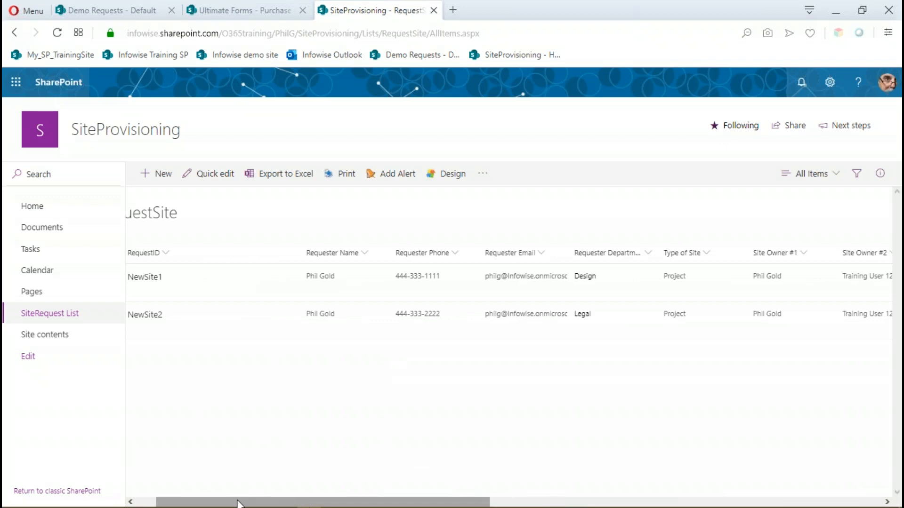
left_click_drag(238, 503, 218, 503)
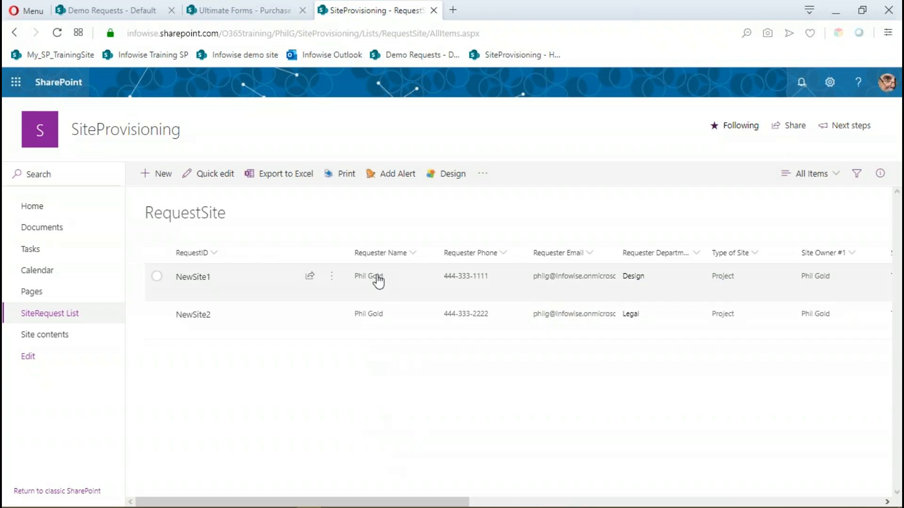
Review the fields of the list's default new item form, and close it without saving.
mouse_move(379, 282)
left_click(164, 175)
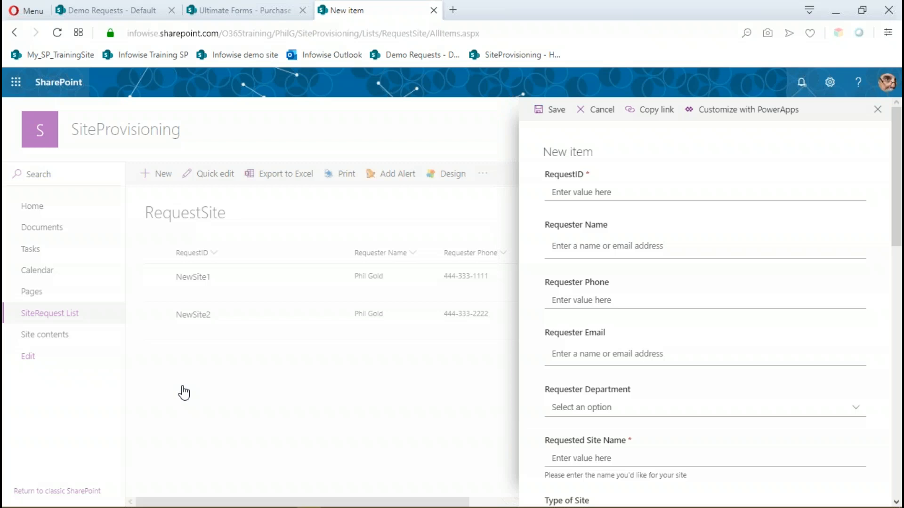
scroll(680, 298, "down", 5)
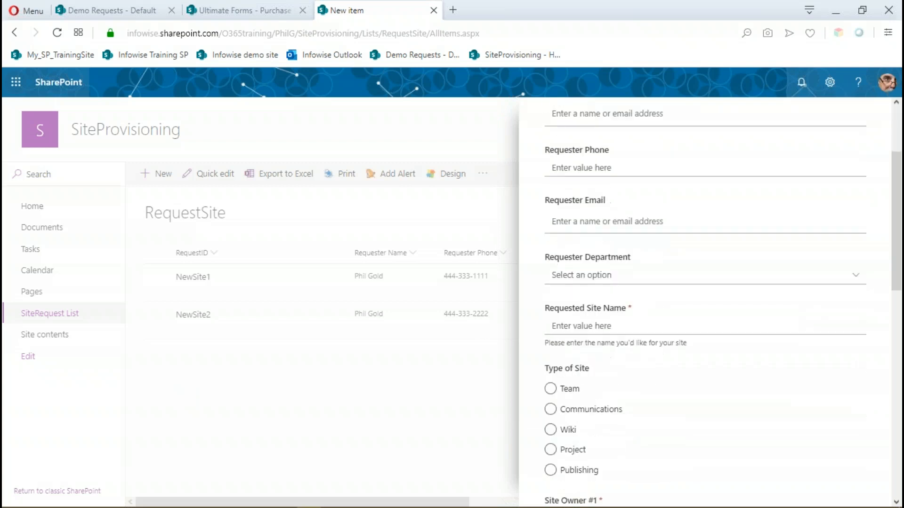
scroll(800, 318, "up", 5)
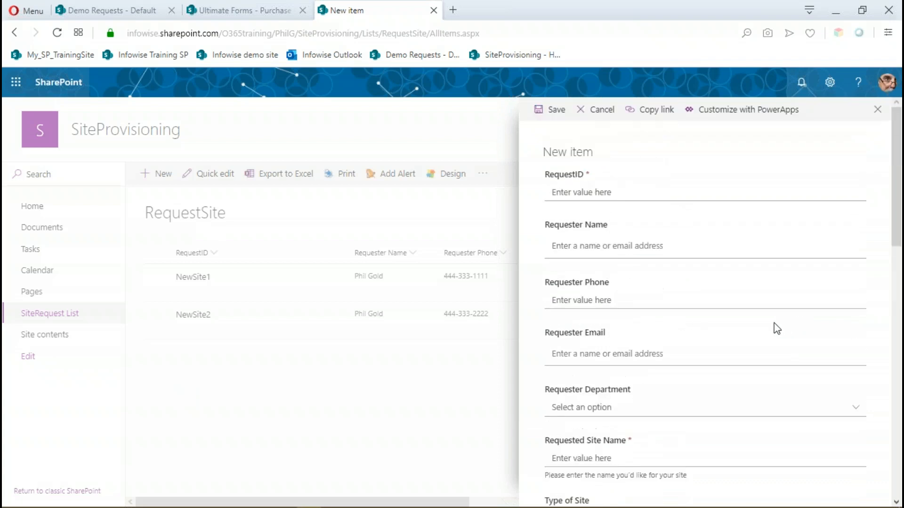
scroll(785, 317, "down", 5)
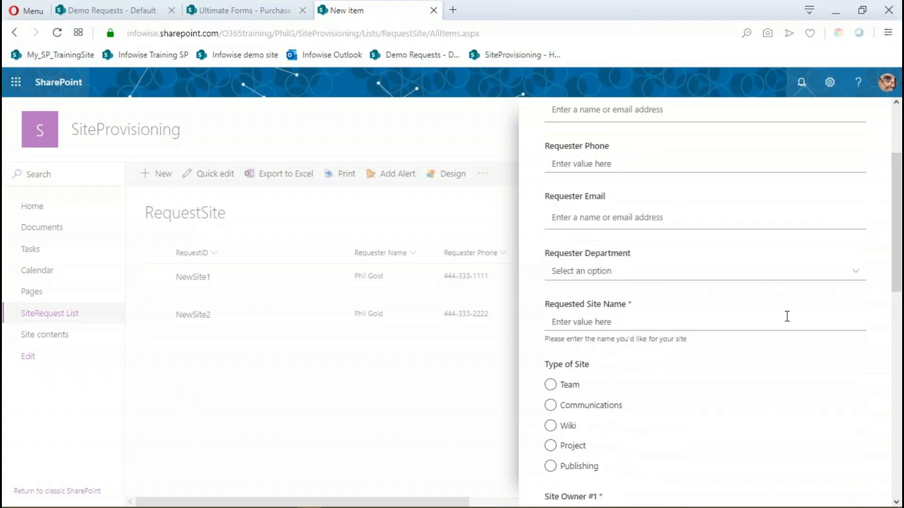
scroll(787, 316, "up", 4)
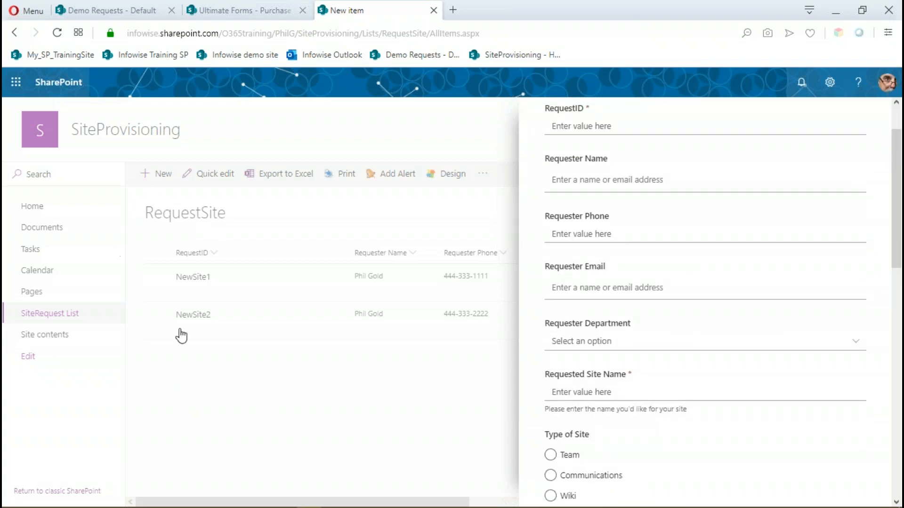
scroll(652, 193, "up", 2)
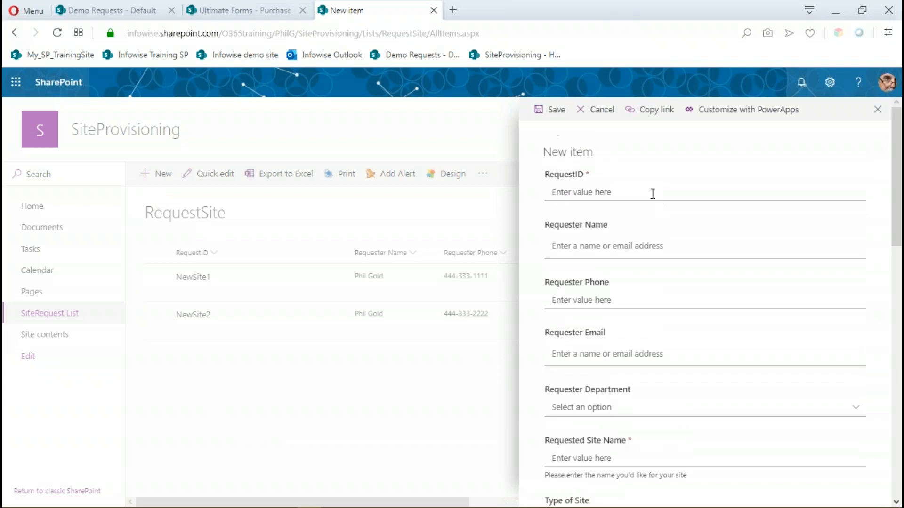
left_click(595, 109)
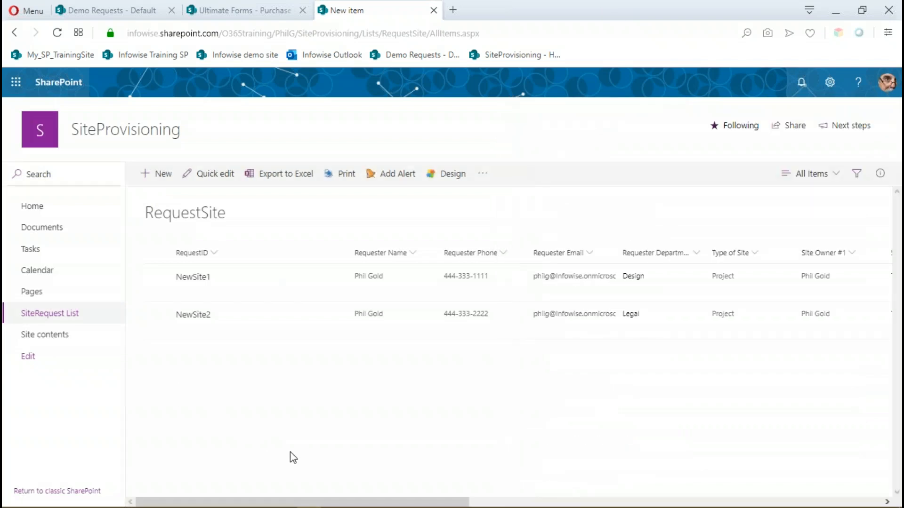
Open the modern form designer for the RequestSite list and reset its forms.
left_click(453, 183)
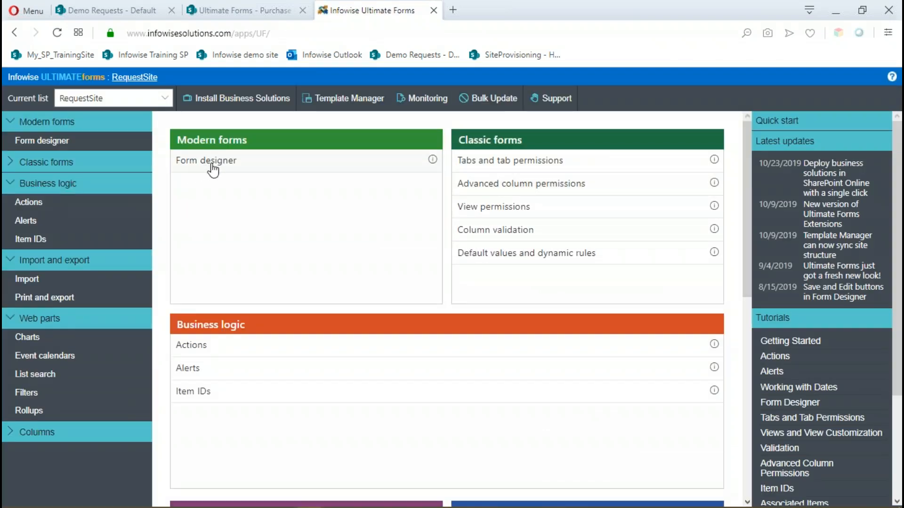
left_click(213, 169)
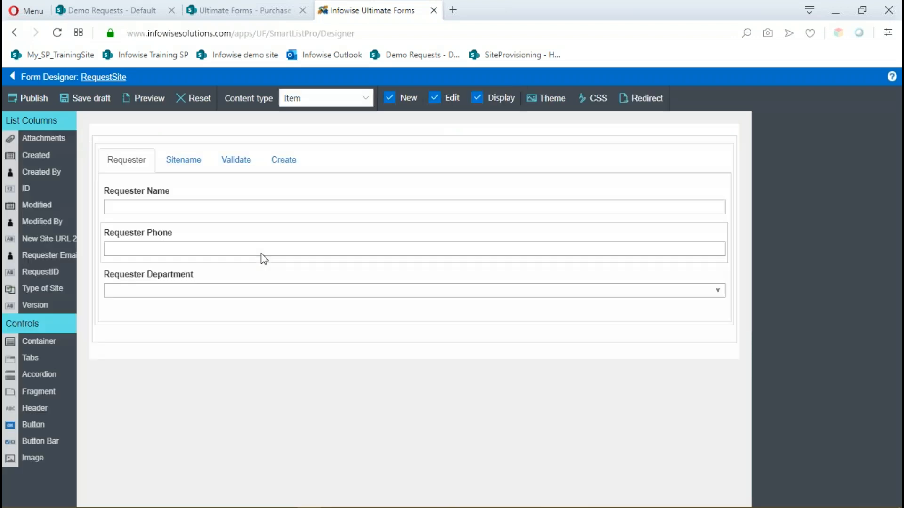
left_click(189, 105)
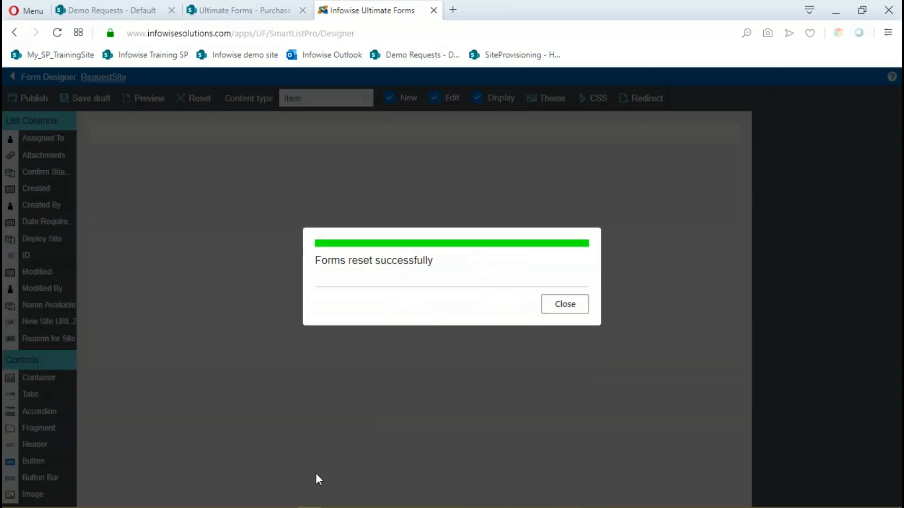
left_click(563, 311)
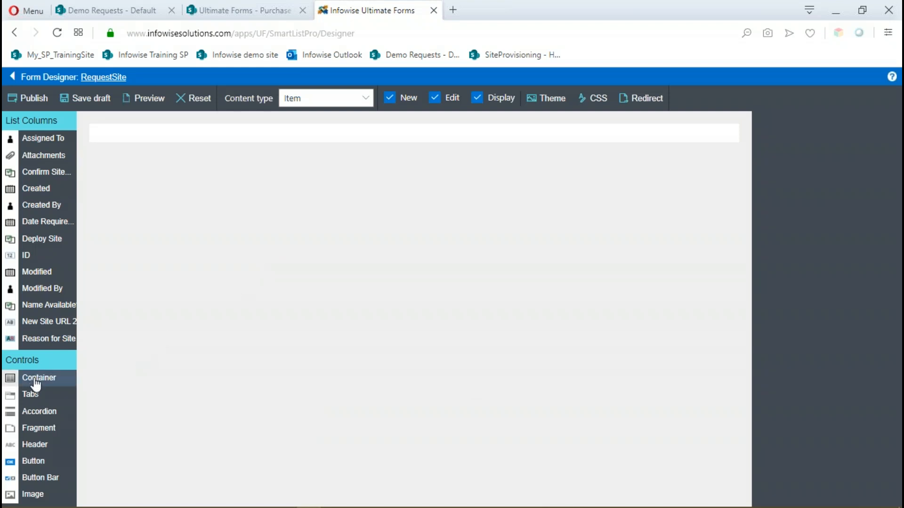
Add a container holding a Tabs control to the blank form and name its first tab Requester.
left_click_drag(36, 385, 145, 144)
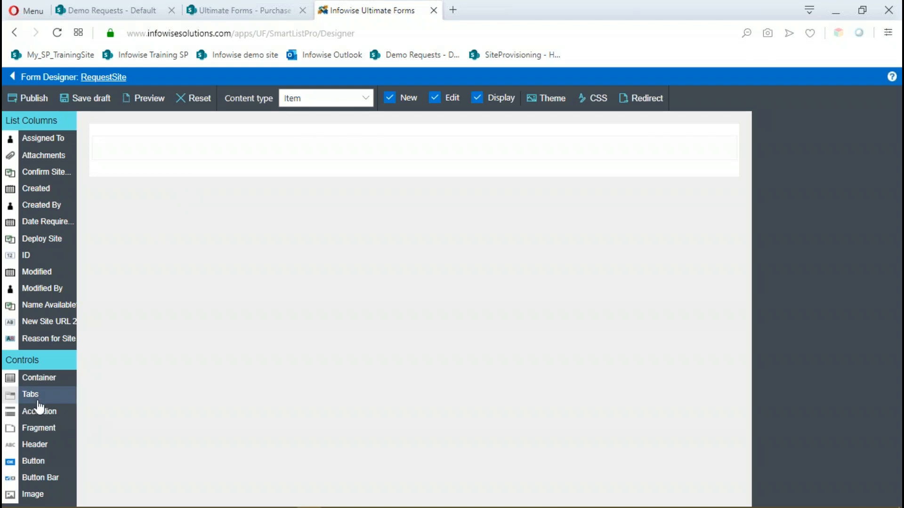
left_click_drag(31, 395, 143, 160)
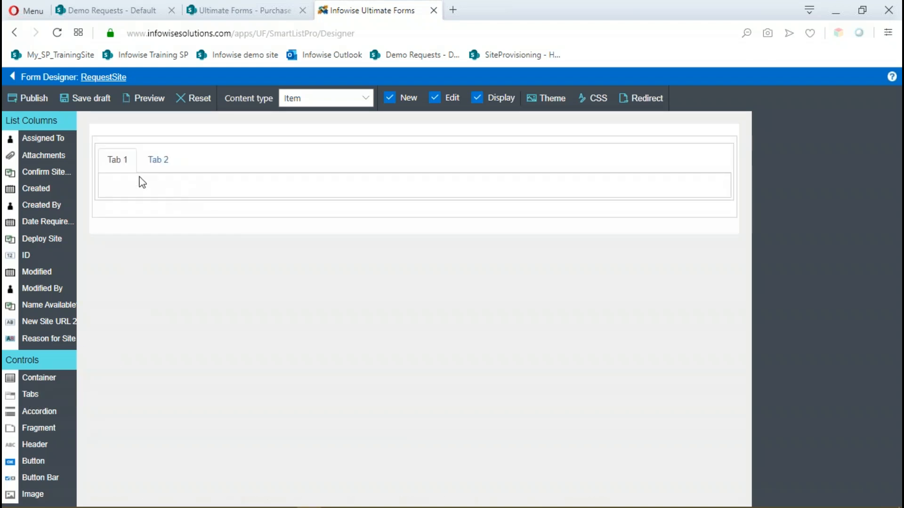
left_click(120, 165)
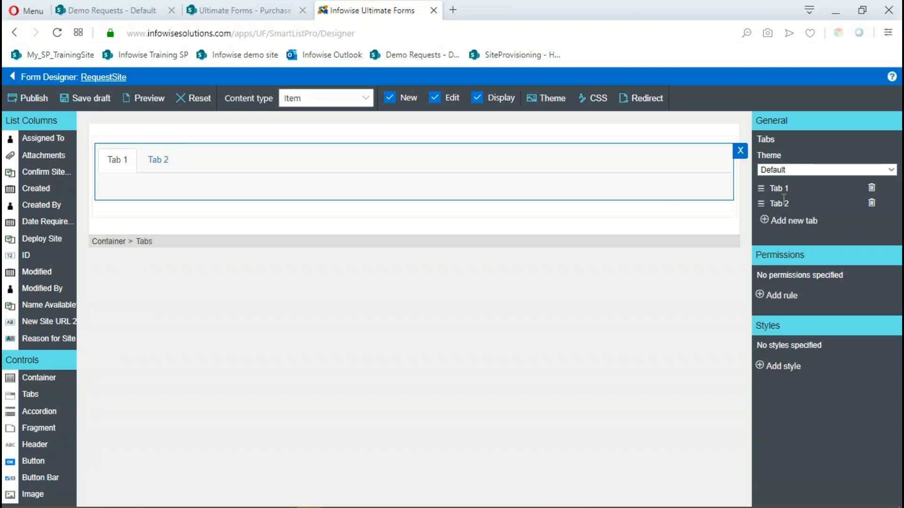
left_click_drag(791, 188, 772, 191)
key("BackSpace")
key("BackSpace")
key("BackSpace")
key("BackSpace")
key("BackSpace")
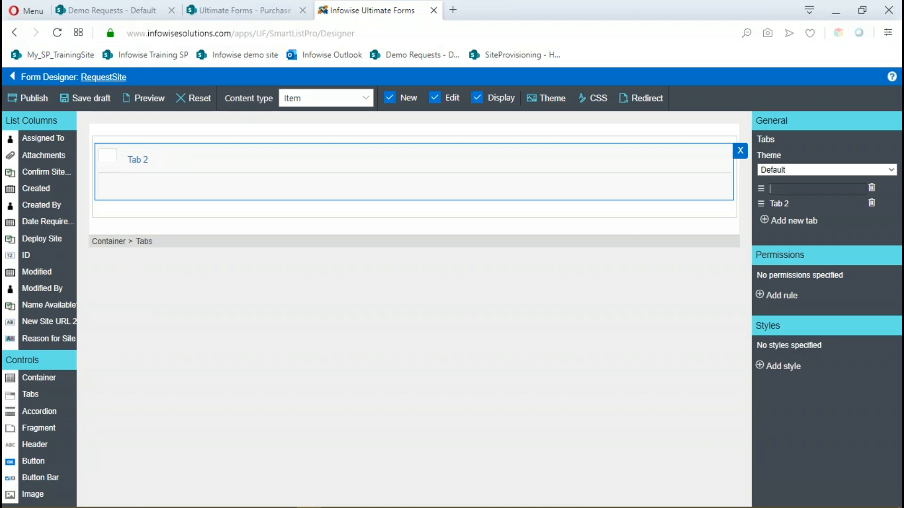
type("Req")
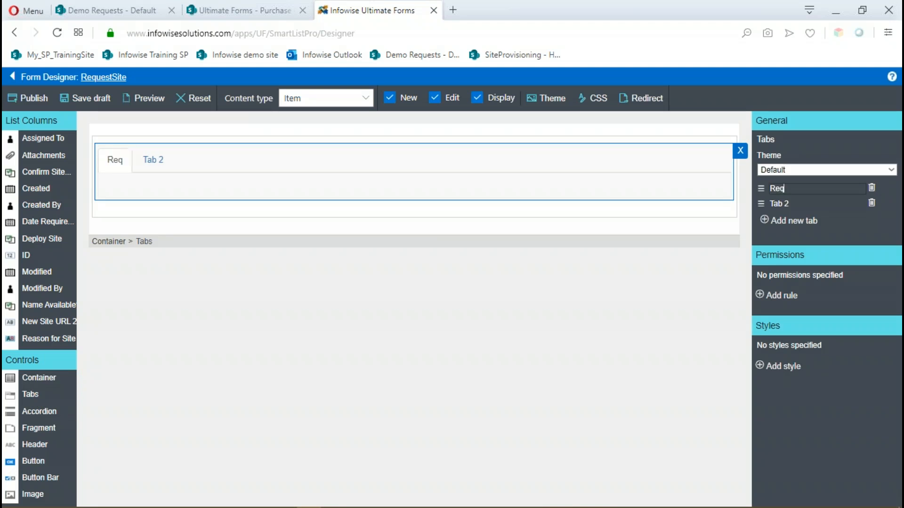
type("uester")
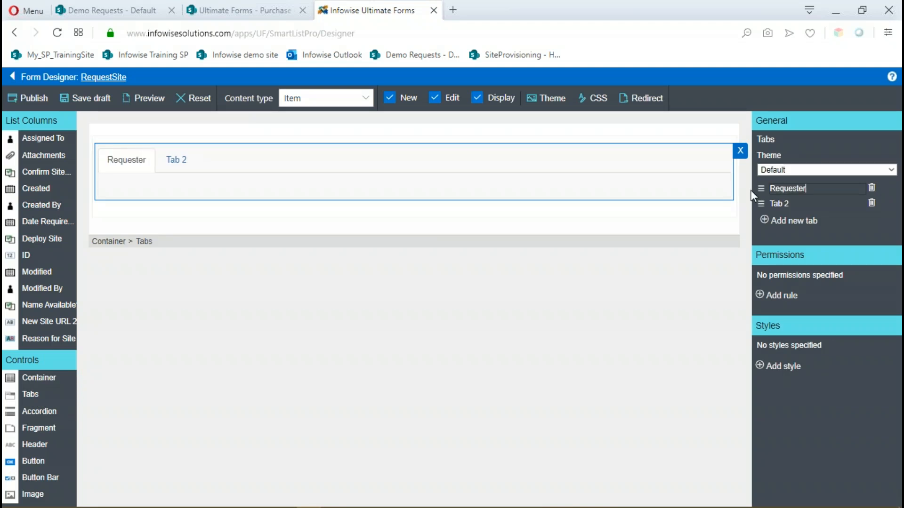
Rename the second tab as Site Information.
left_click(787, 203)
key("BackSpace")
key("BackSpace")
key("BackSpace")
key("BackSpace")
key("BackSpace")
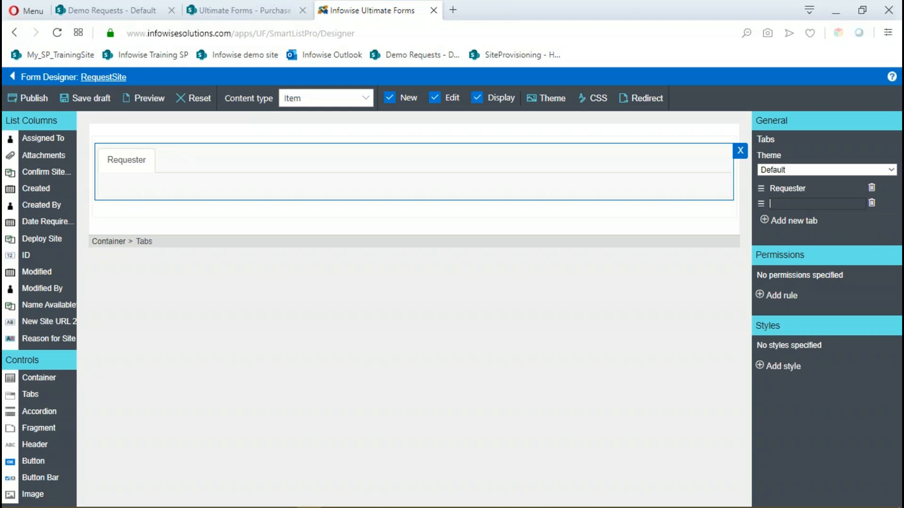
type("Site Informa")
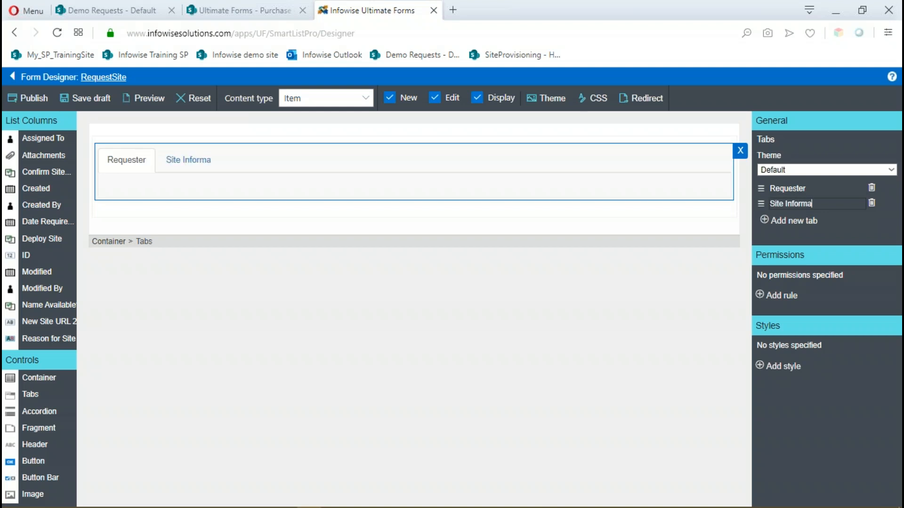
type("tion")
Add a third tab to the Tabs control and name it Validation.
left_click(758, 219)
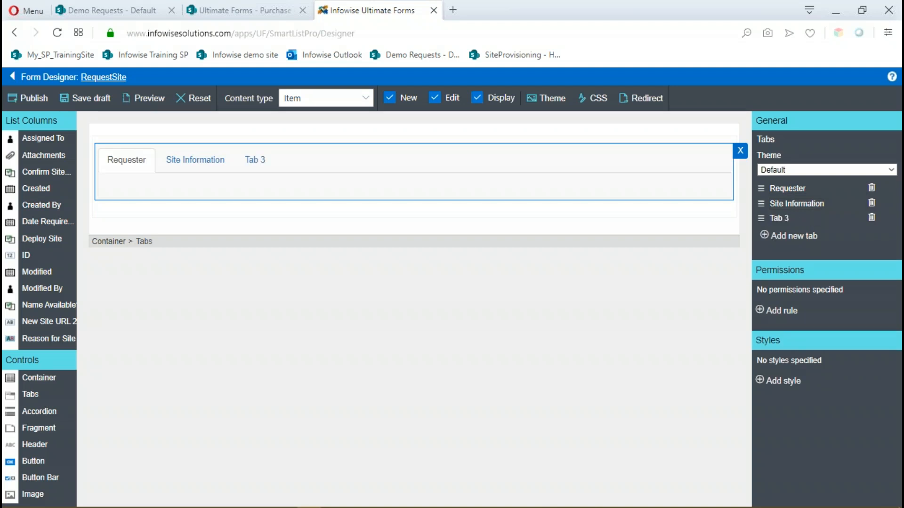
key("BackSpace")
key("BackSpace")
key("BackSpace")
key("BackSpace")
key("BackSpace")
type("Validation")
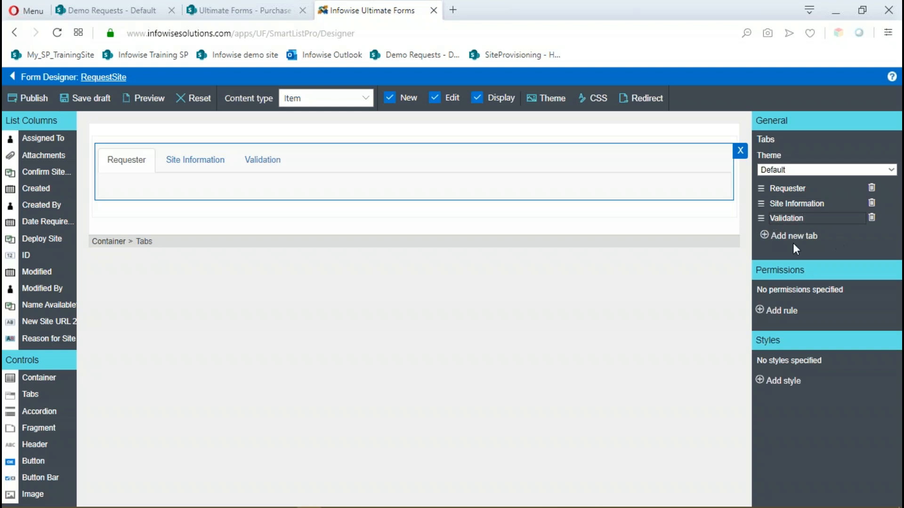
Add a fourth tab to the Tabs control and name it Create & Confirm.
left_click(784, 235)
left_click(792, 235)
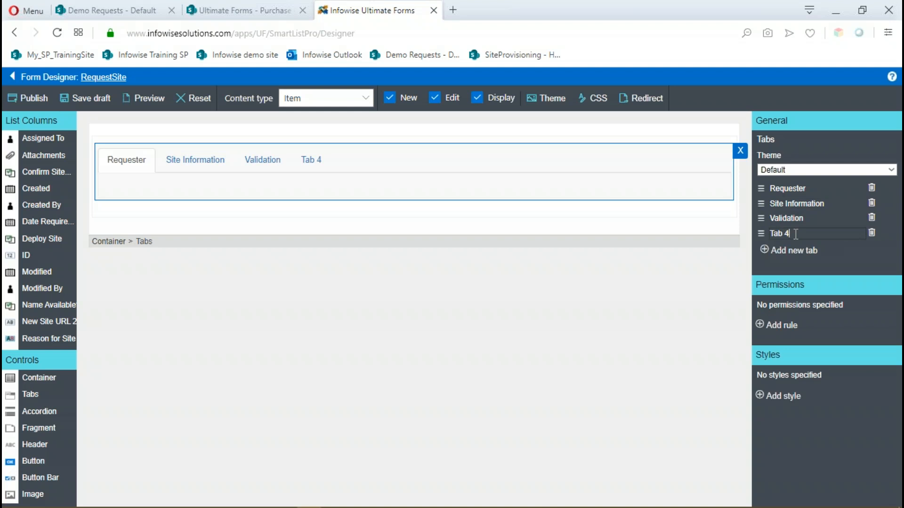
key("BackSpace")
key("BackSpace")
key("BackSpace")
key("BackSpace")
key("BackSpace")
type("Create &")
type("Confirm")
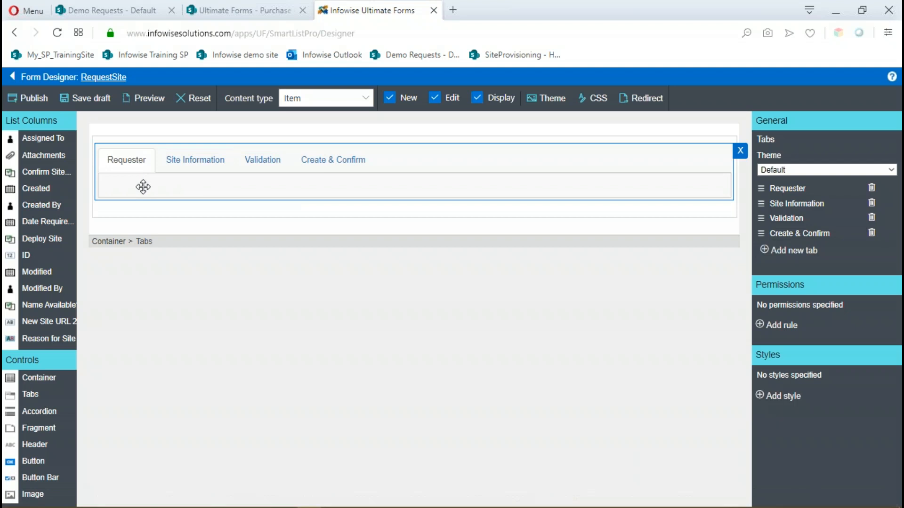
Place the Requester Name, Requester Phone and Requester Department columns, in that order, on the Requester tab.
left_click(172, 193)
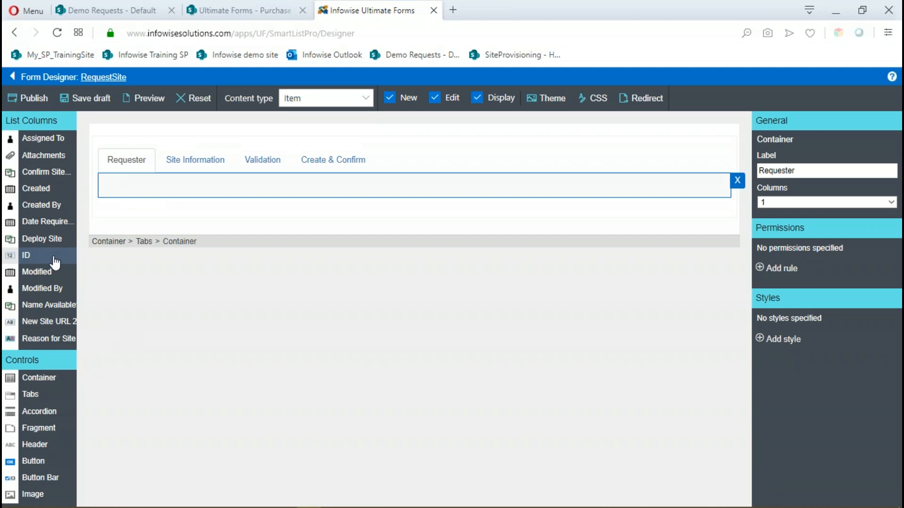
scroll(56, 264, "down", 3)
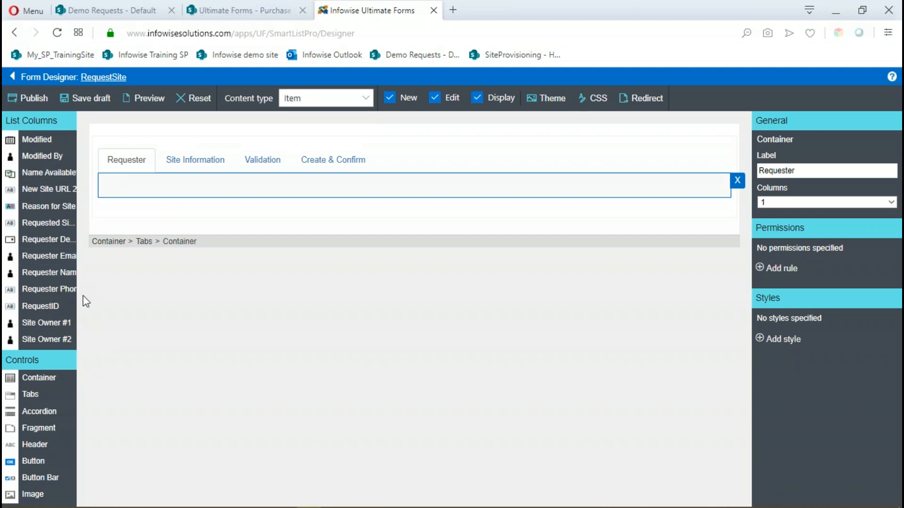
left_click_drag(66, 273, 164, 191)
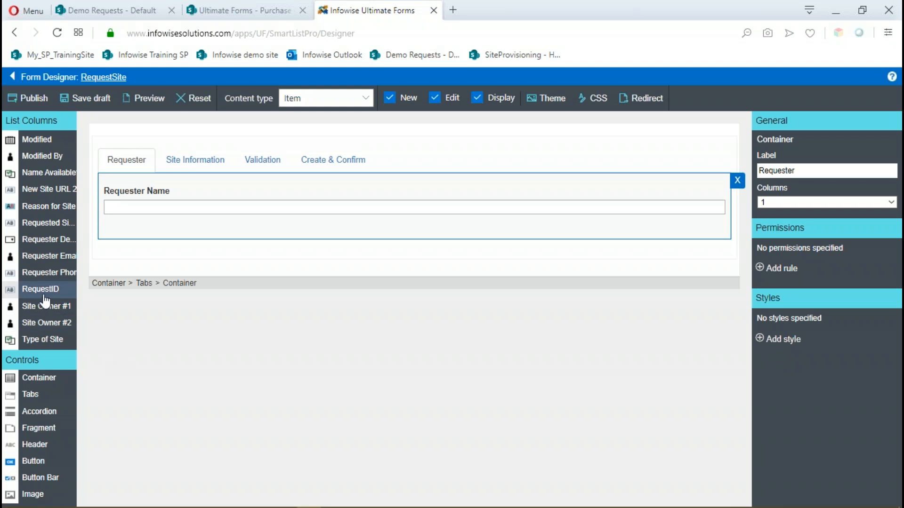
left_click_drag(47, 278, 153, 228)
left_click_drag(43, 242, 151, 275)
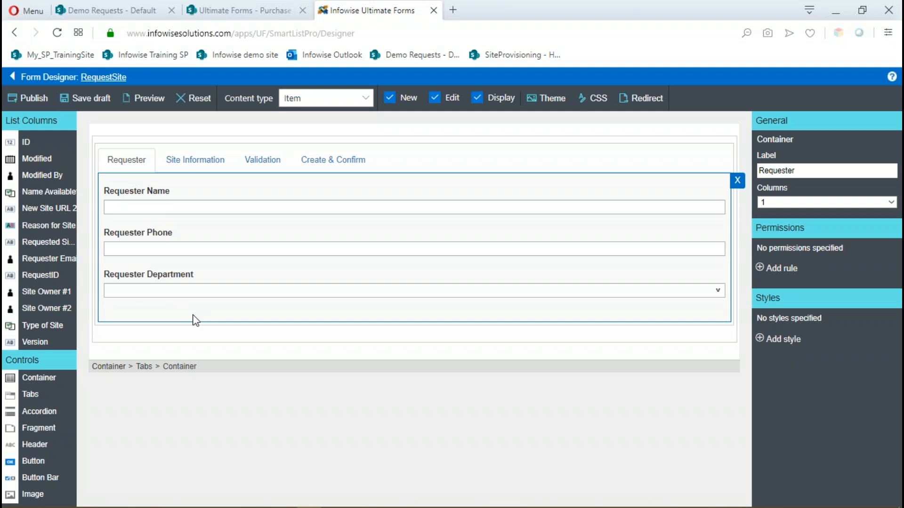
Place Requested Site Name, Type of Site, Reason for Site, Site Owner #1 and Site Owner #2, in that order, on the Site Information tab.
left_click(197, 147)
left_click(196, 165)
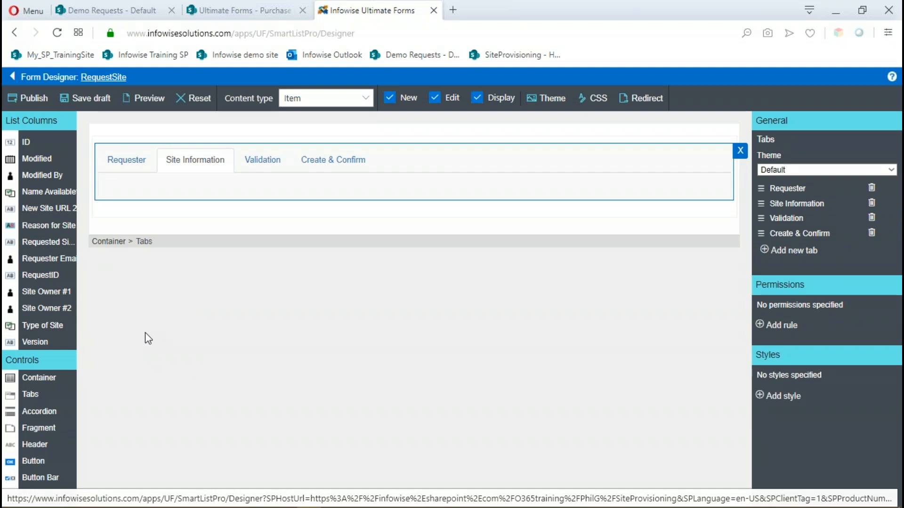
left_click_drag(47, 242, 165, 183)
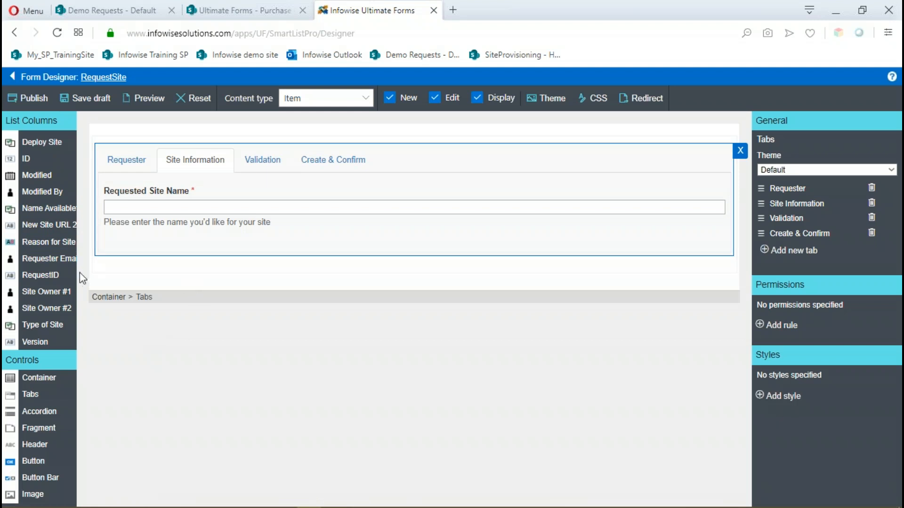
left_click_drag(47, 242, 138, 238)
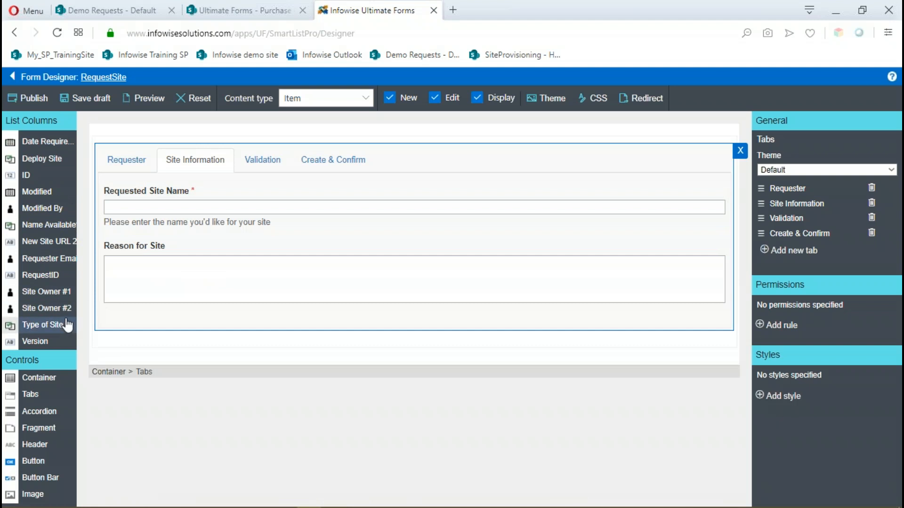
left_click_drag(55, 299, 147, 319)
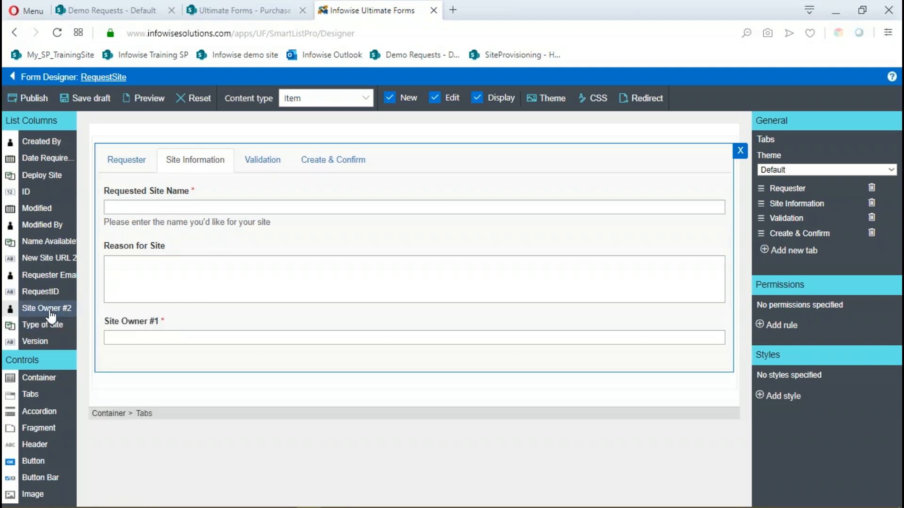
left_click_drag(52, 314, 150, 362)
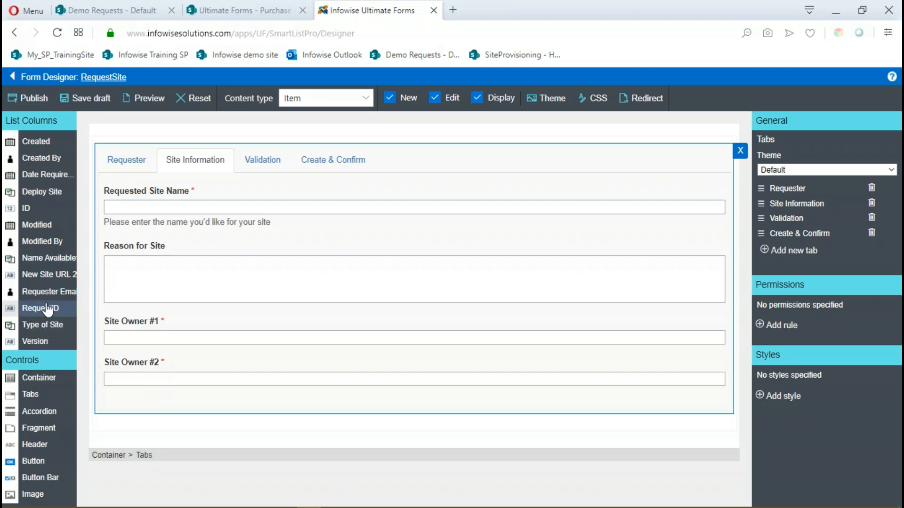
left_click_drag(45, 325, 131, 239)
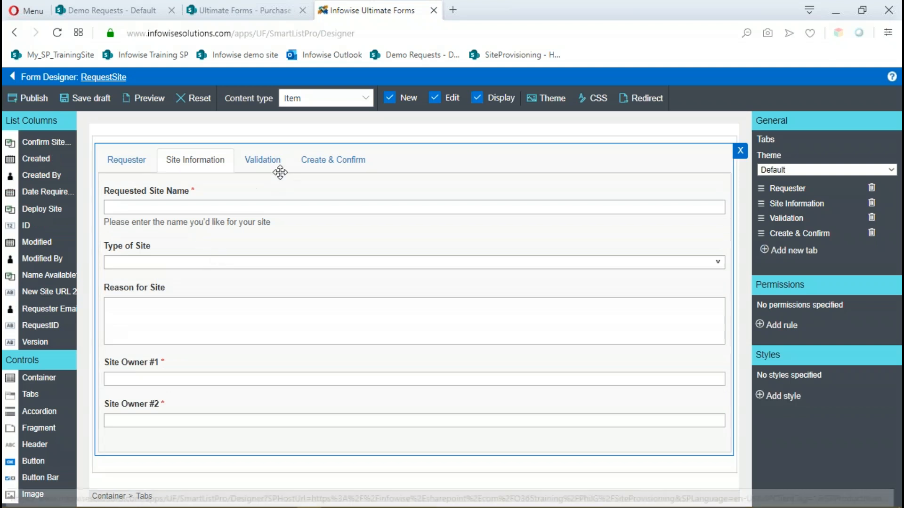
Place the Assigned To column and, below it, the Name Available? column on the Validation tab.
left_click(273, 164)
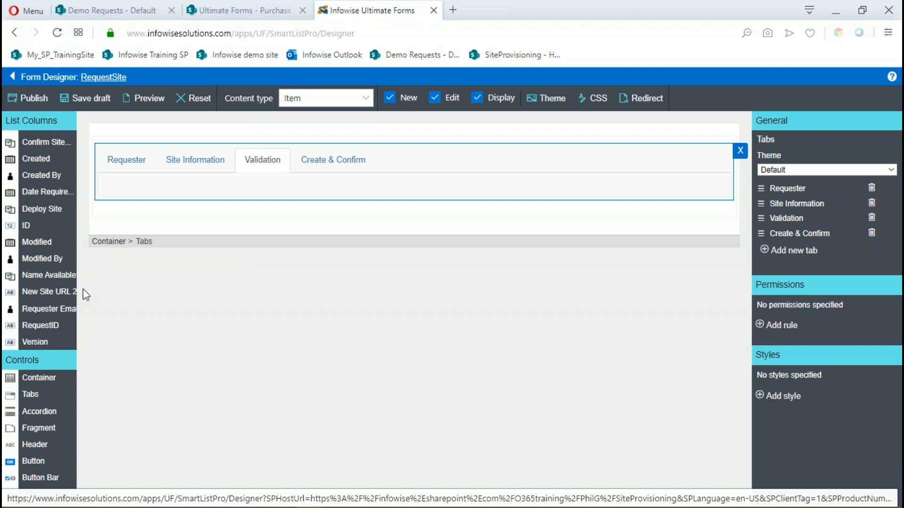
scroll(42, 156, "up", 2)
left_click_drag(39, 144, 145, 184)
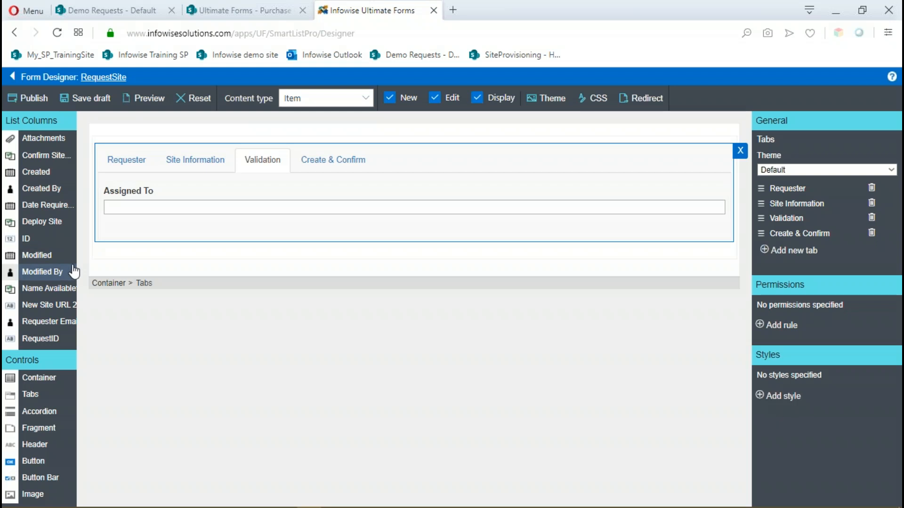
left_click_drag(66, 289, 170, 226)
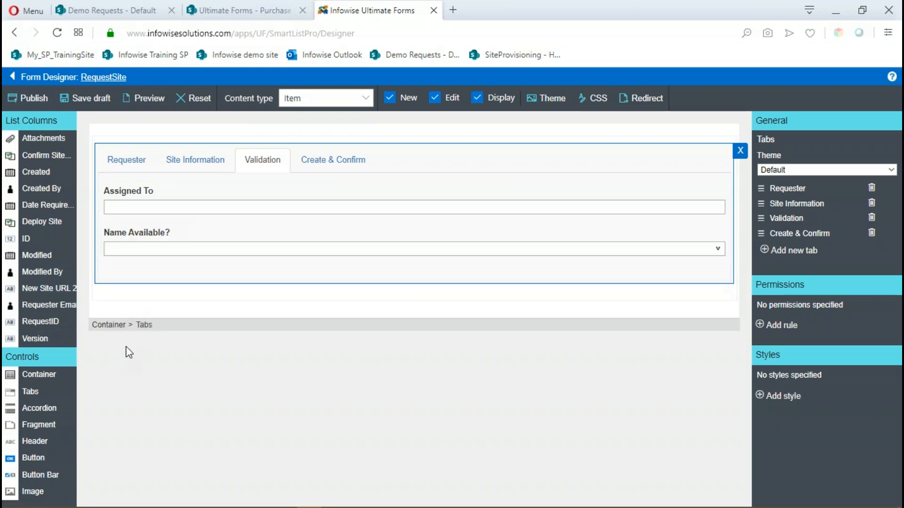
Place the Deploy Site column and, below it, the Confirm Site Creation column on the Create & Confirm tab.
left_click(324, 163)
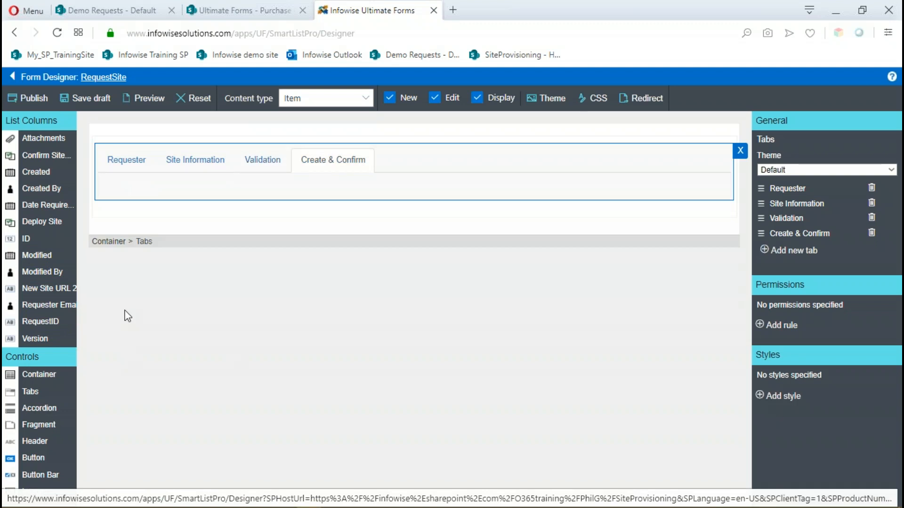
left_click_drag(42, 223, 138, 188)
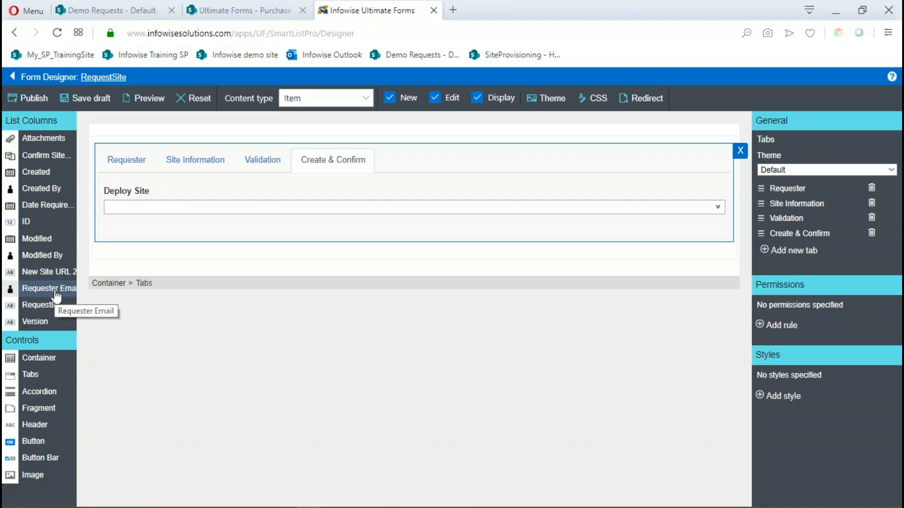
left_click_drag(60, 161, 143, 230)
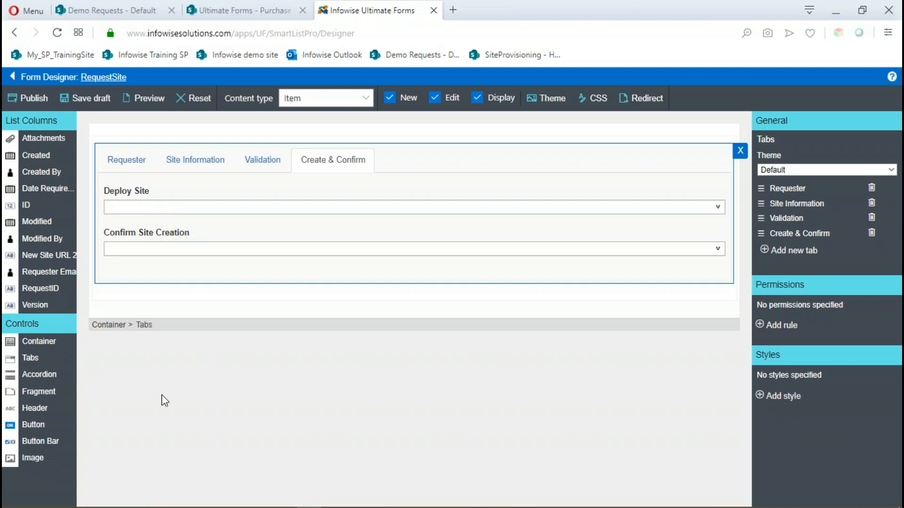
Review the columns placed on each of the four tabs, from Requester through Create & Confirm.
left_click(125, 162)
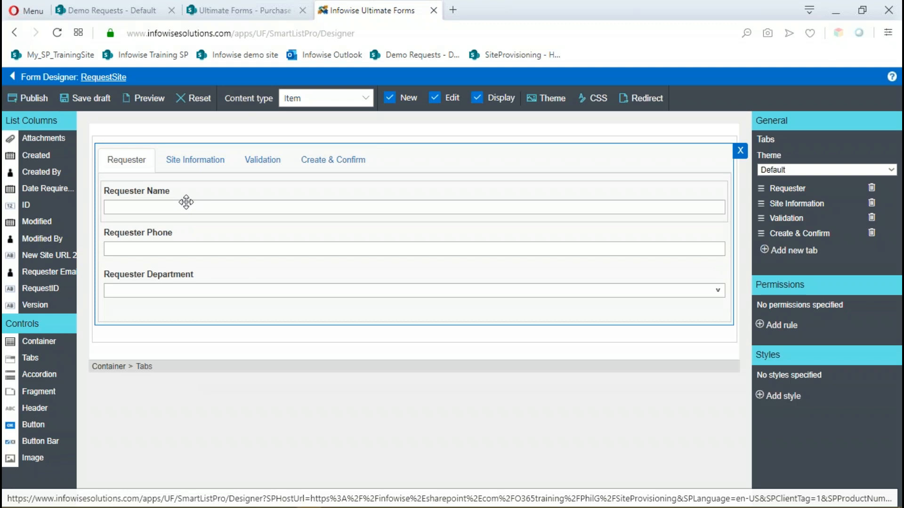
left_click(193, 161)
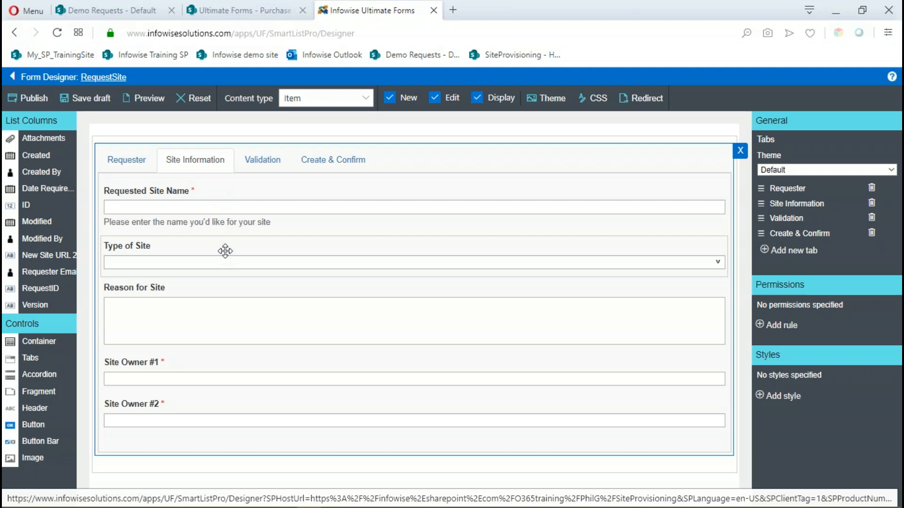
left_click(266, 166)
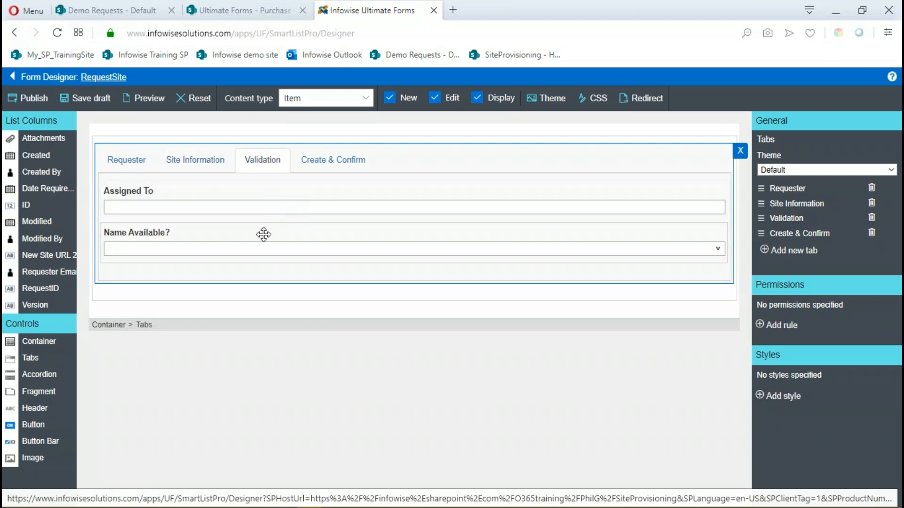
left_click(317, 163)
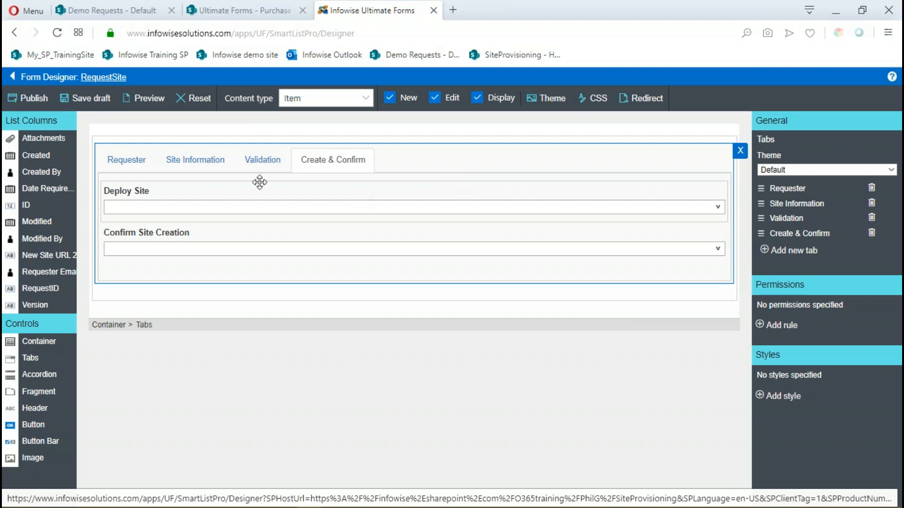
Add a permission rule to the Validation tab's container that sets it to Hidden in the New form only.
left_click(273, 174)
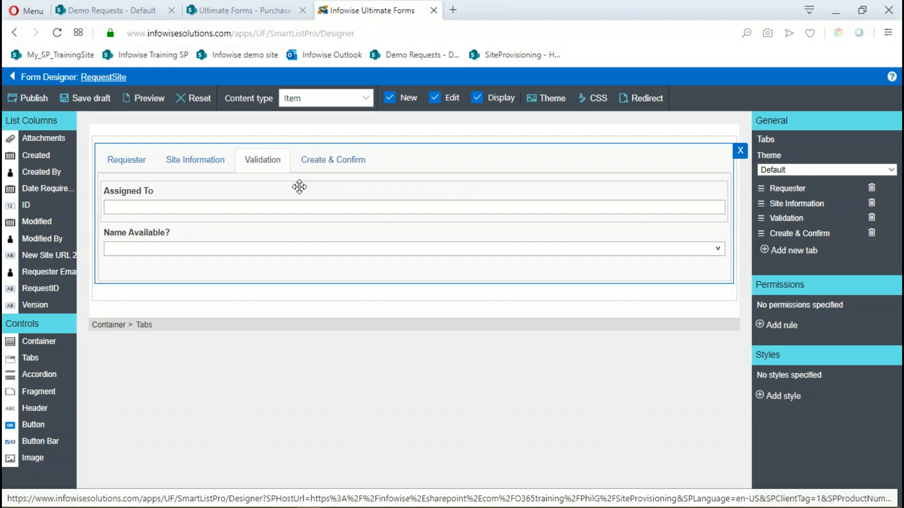
left_click(351, 178)
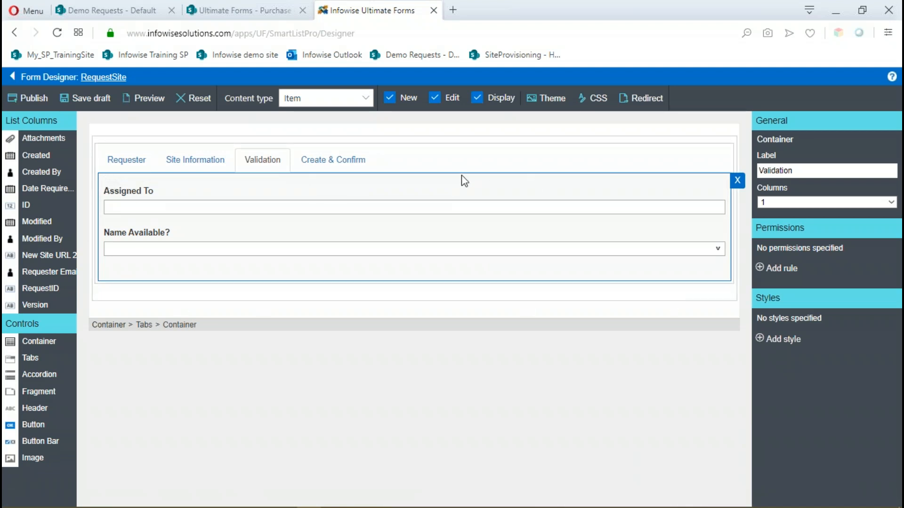
left_click(284, 171)
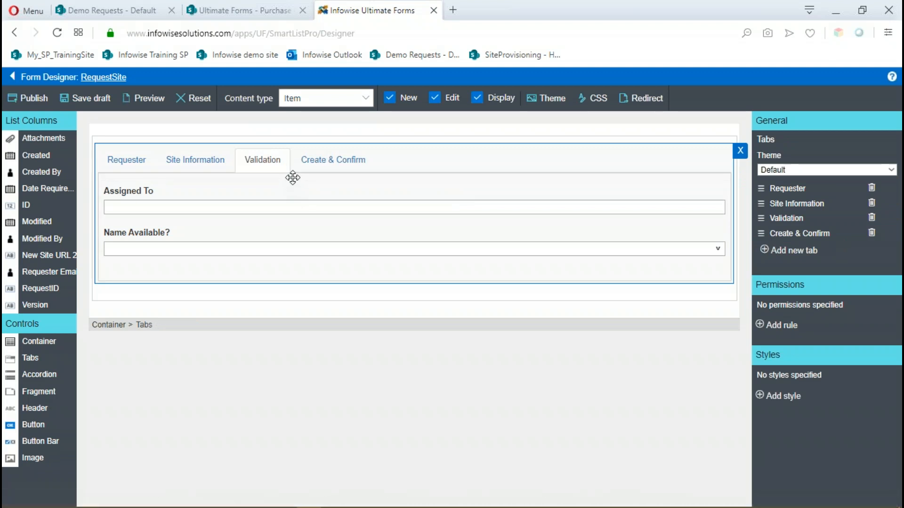
left_click(314, 185)
left_click(316, 186)
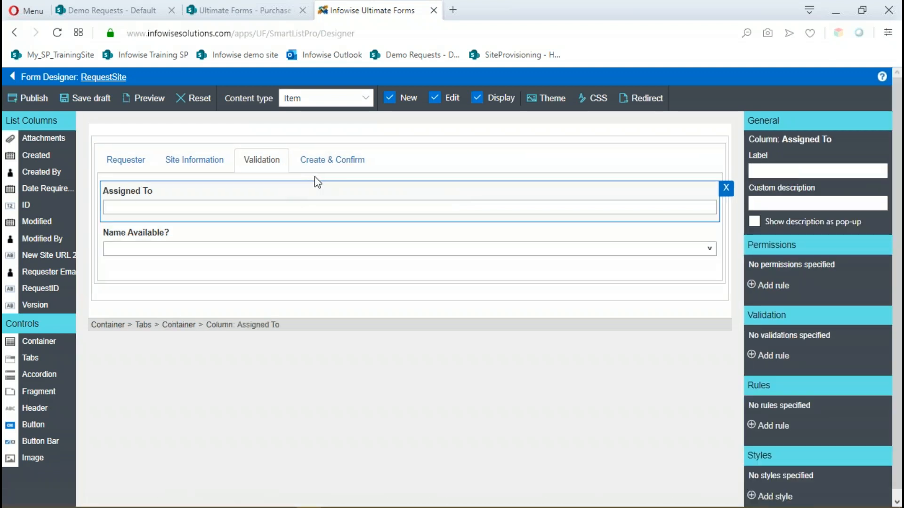
left_click(314, 177)
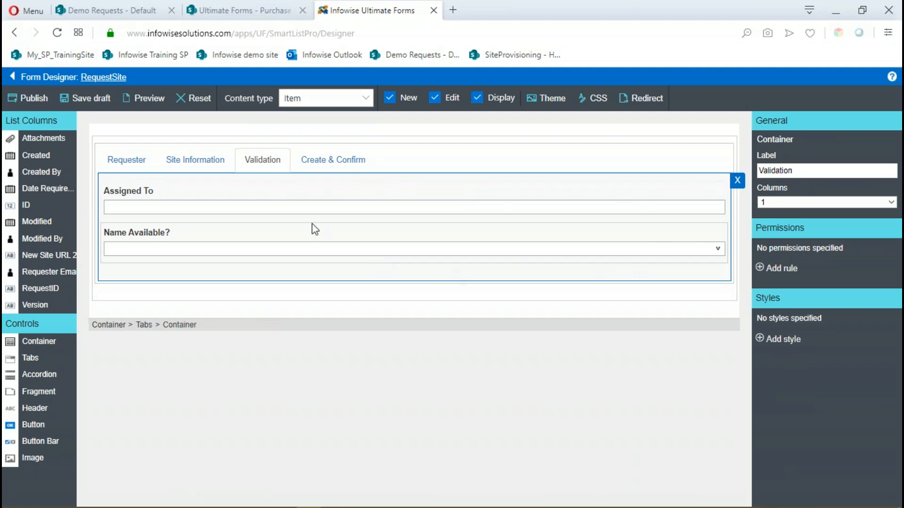
left_click(761, 269)
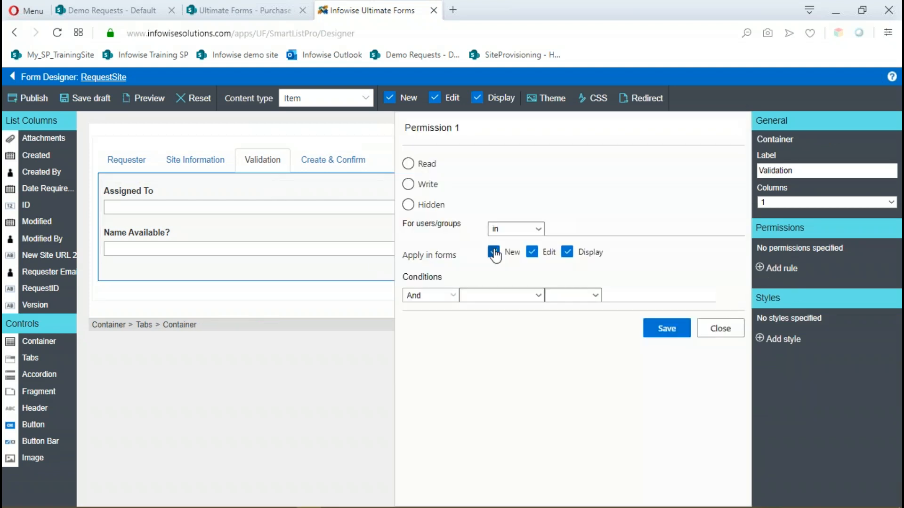
left_click(408, 205)
left_click(532, 253)
left_click(568, 252)
Name the permission rule "Hide Validation tab on new" and save it.
left_click_drag(462, 128, 408, 124)
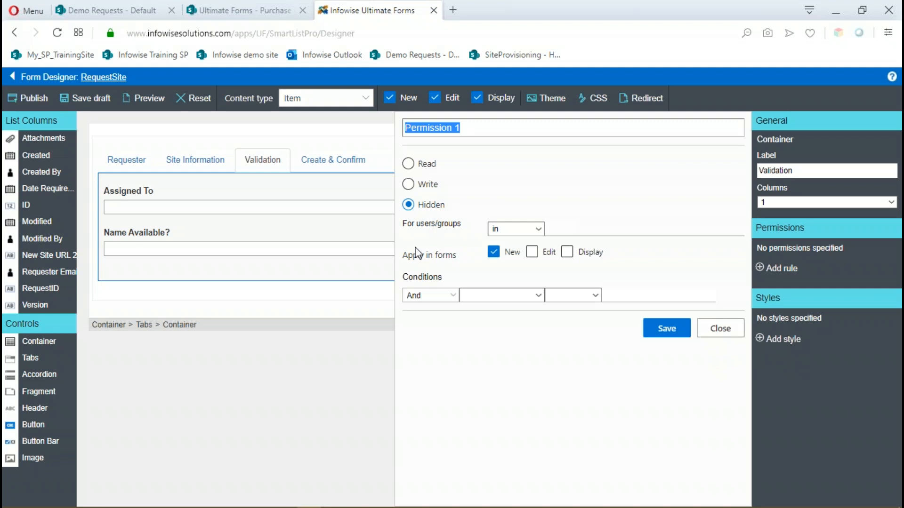
type("Hide on")
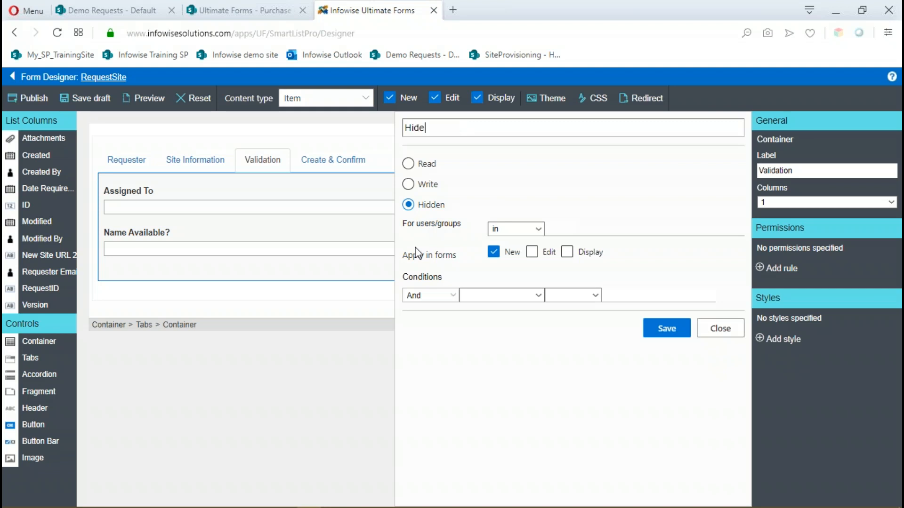
key("BackSpace")
key("BackSpace")
type("Validation tab on new")
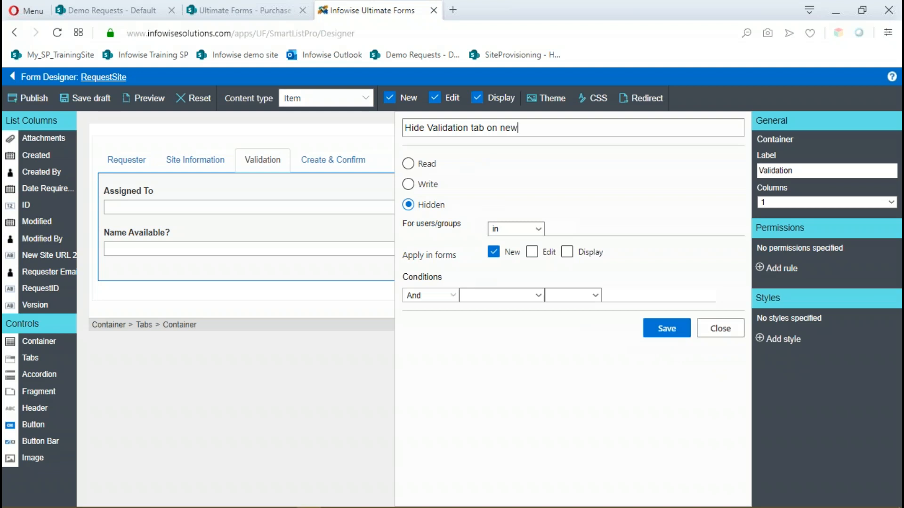
left_click(671, 331)
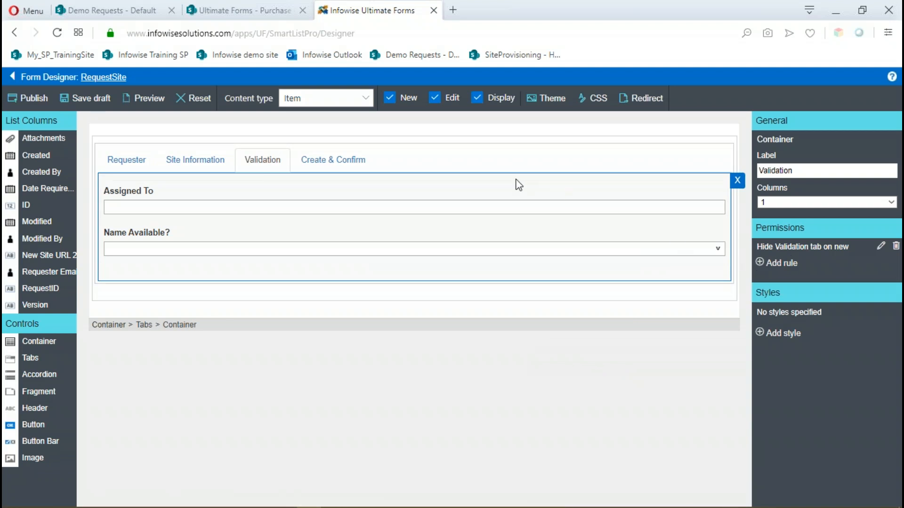
Add a second permission rule to the Validation container granting Write in the Edit and Display forms only.
left_click(760, 263)
left_click(408, 184)
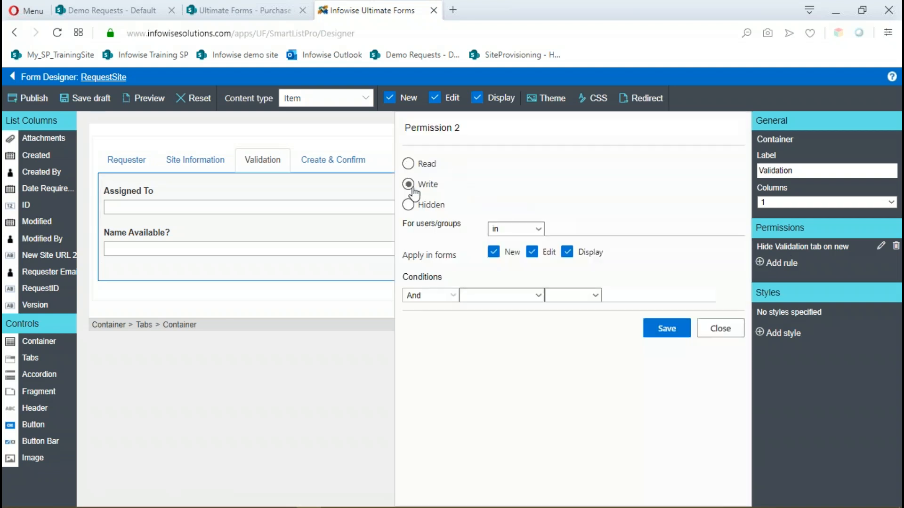
left_click(494, 253)
Name the second permission rule "Make Validation tab writeable on edit and display" and save it.
left_click(478, 143)
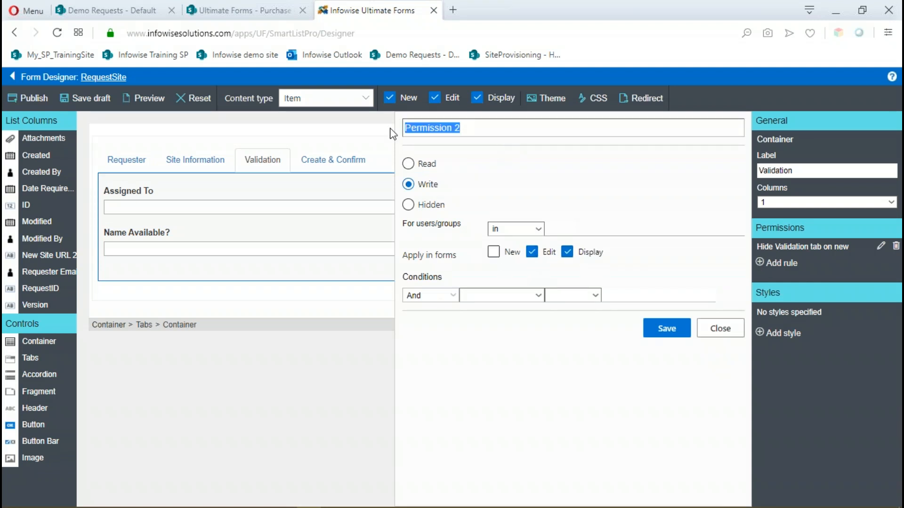
type("Make")
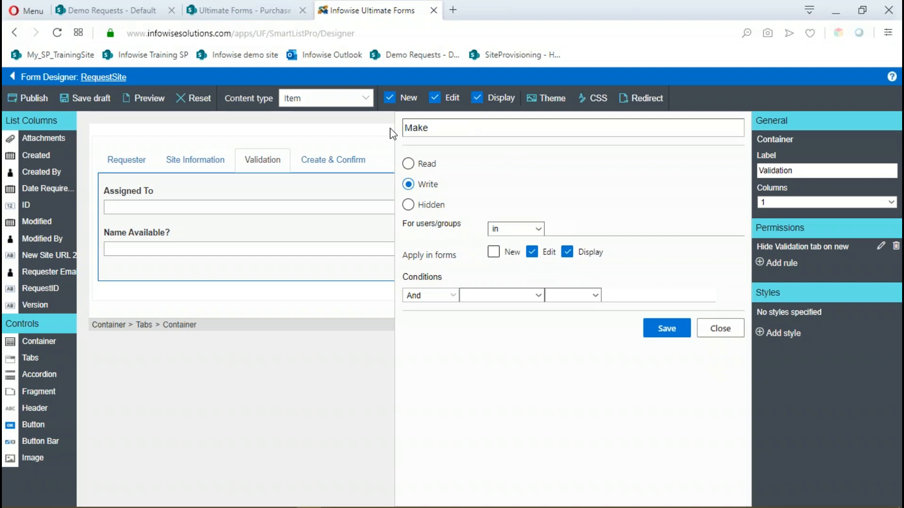
type(" Validation tab writea")
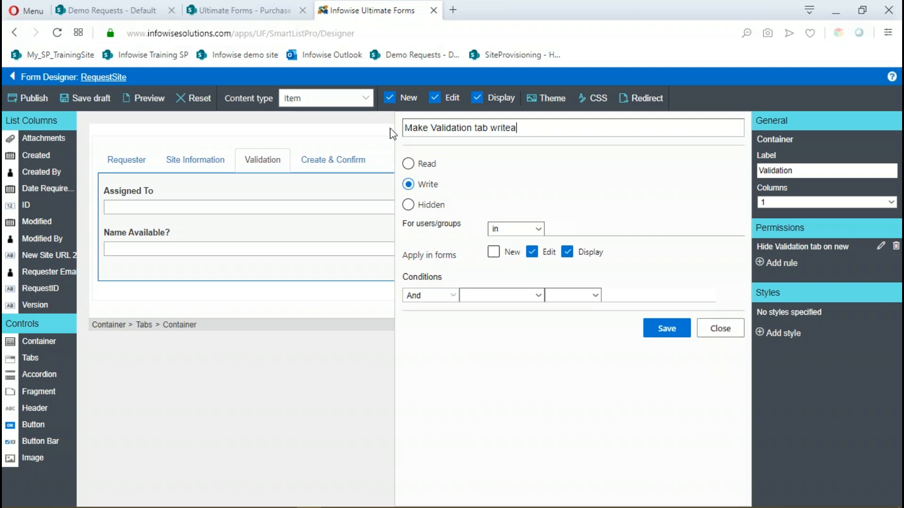
type("ble on edit and display")
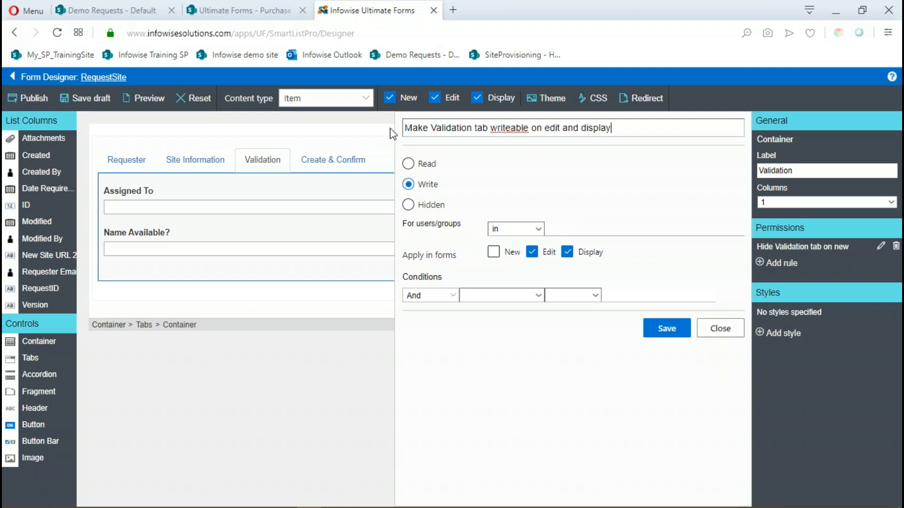
left_click(664, 331)
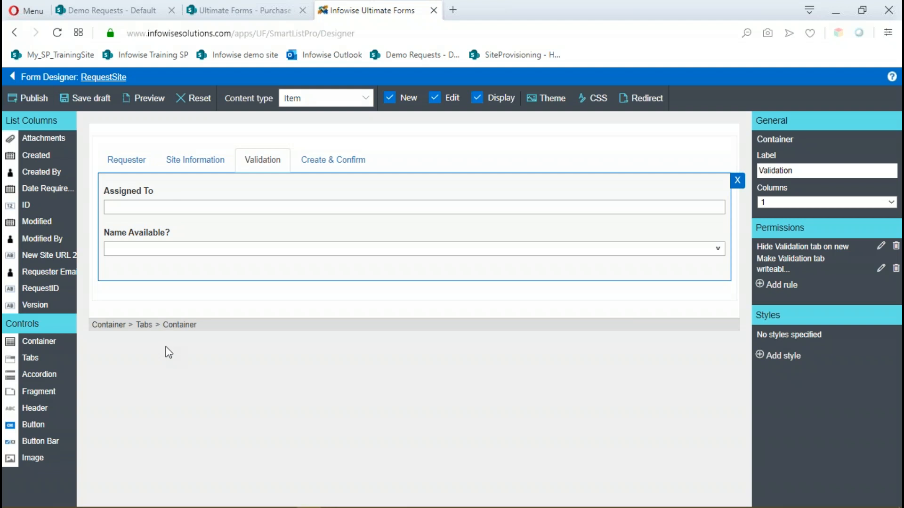
Publish the RequestSite form, confirming its deployment for all users.
left_click(33, 101)
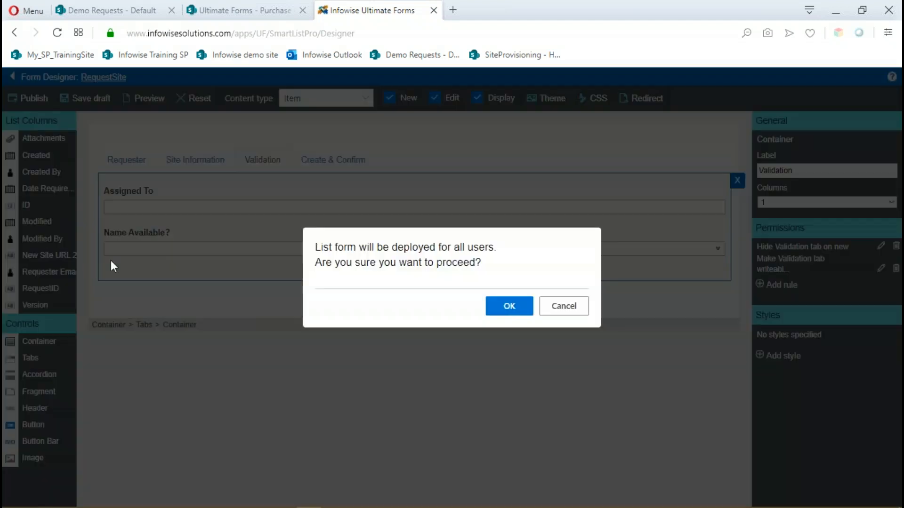
left_click(510, 313)
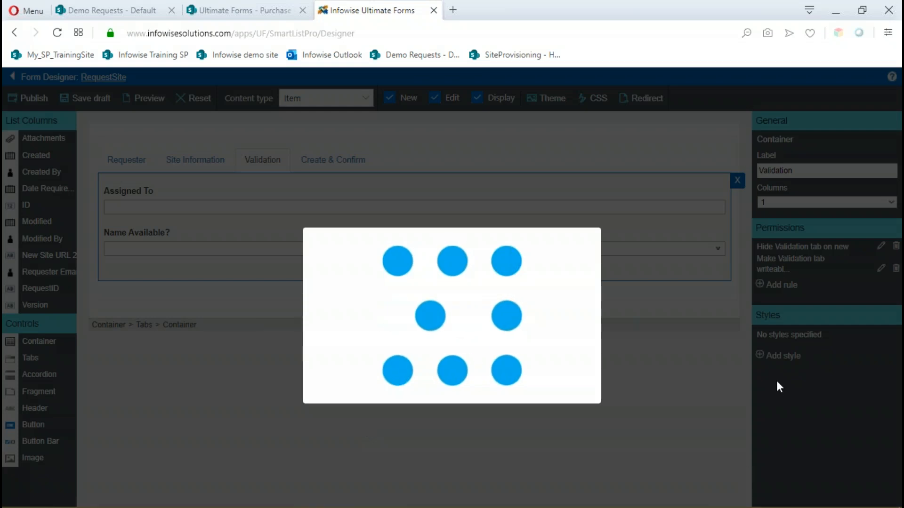
left_click(569, 307)
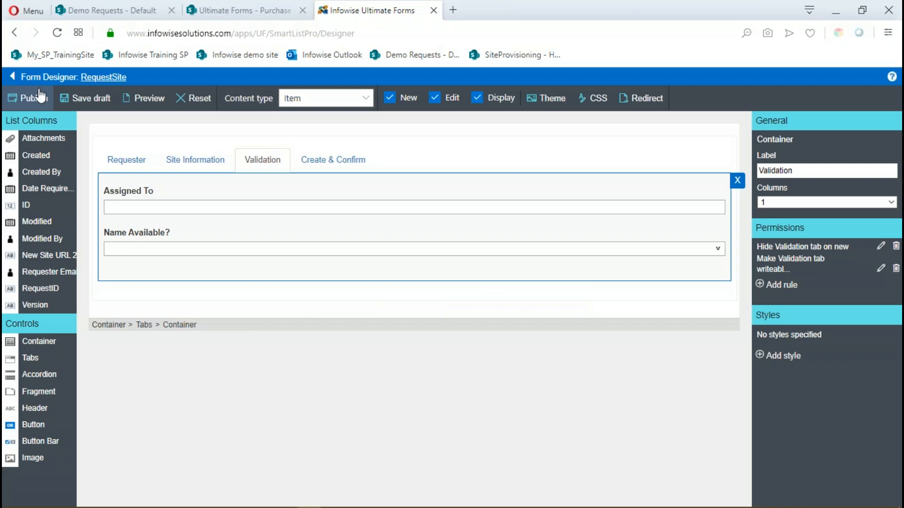
Check the published tabs in a new RequestSite form without saving it, and in the display form of the NewSite1 request.
left_click(101, 77)
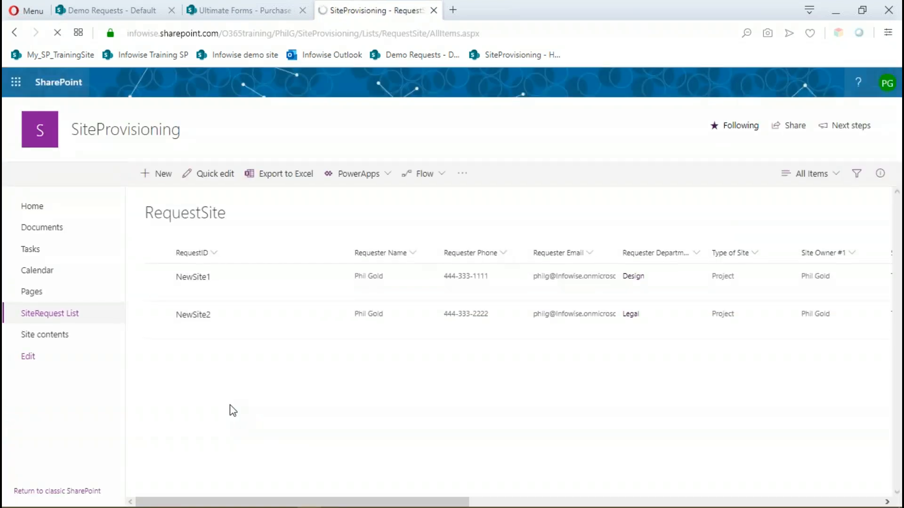
left_click(163, 175)
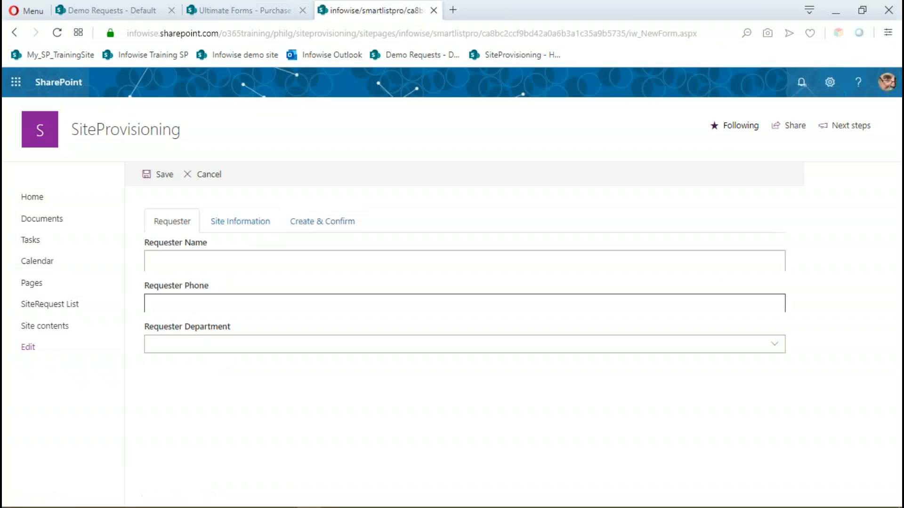
left_click(217, 346)
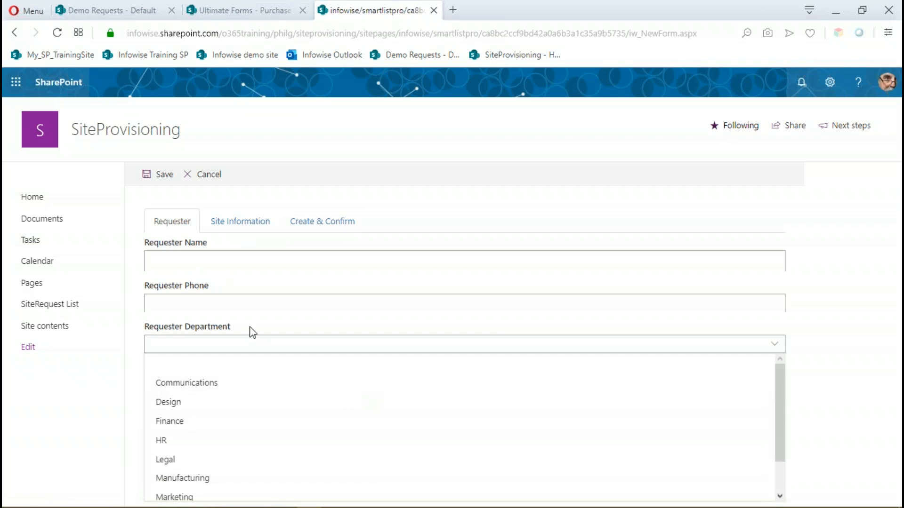
left_click(134, 307)
left_click(257, 227)
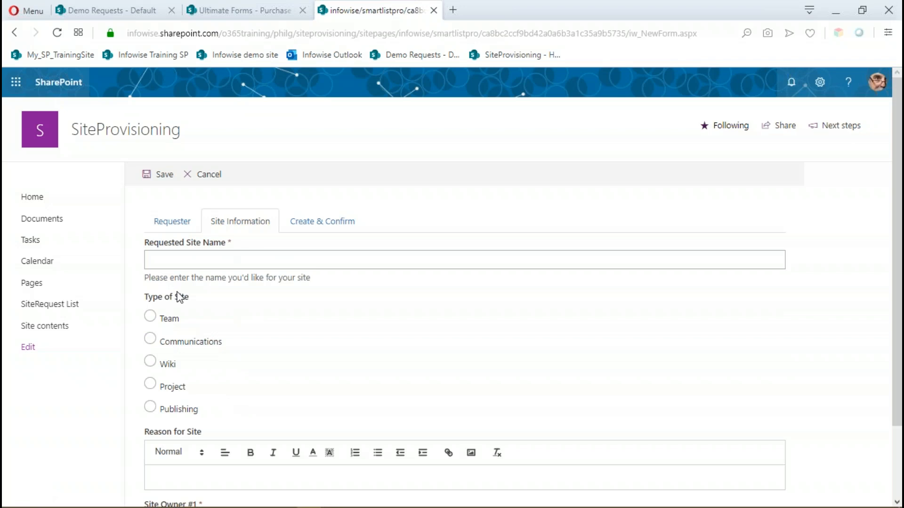
left_click(322, 225)
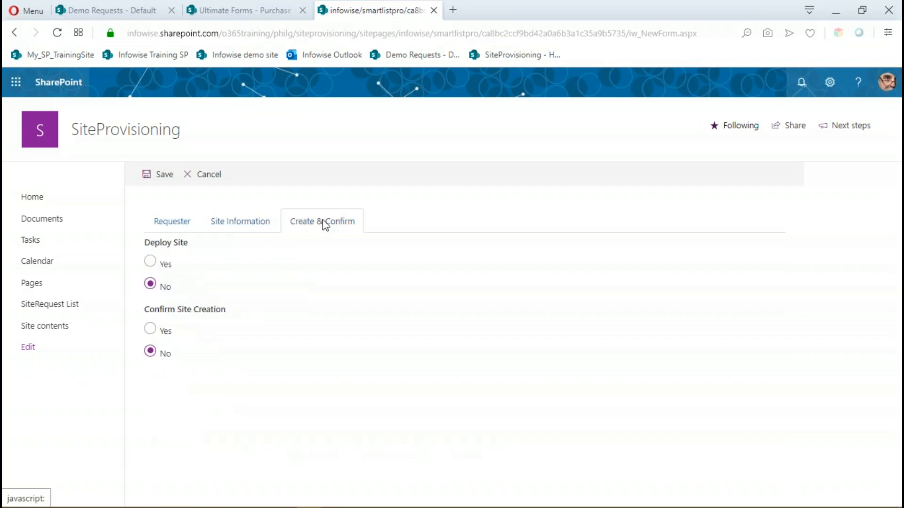
left_click(202, 177)
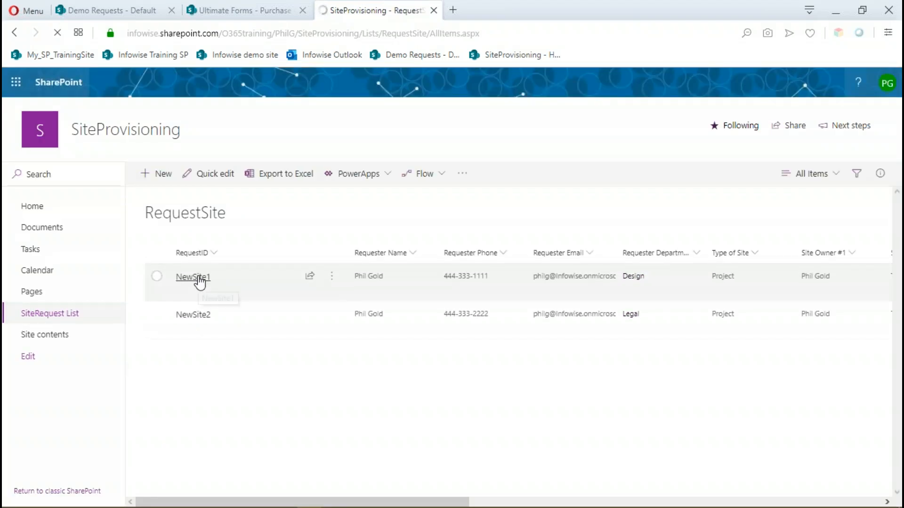
left_click(199, 279)
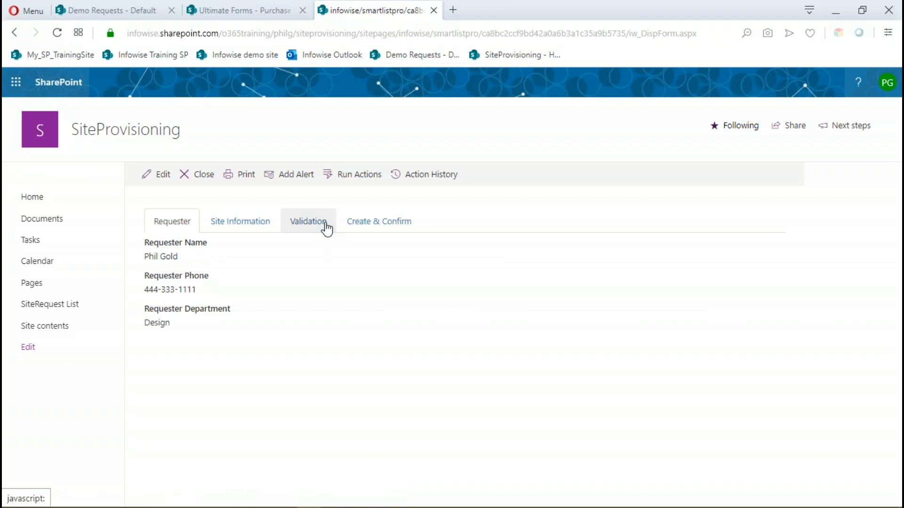
left_click(186, 177)
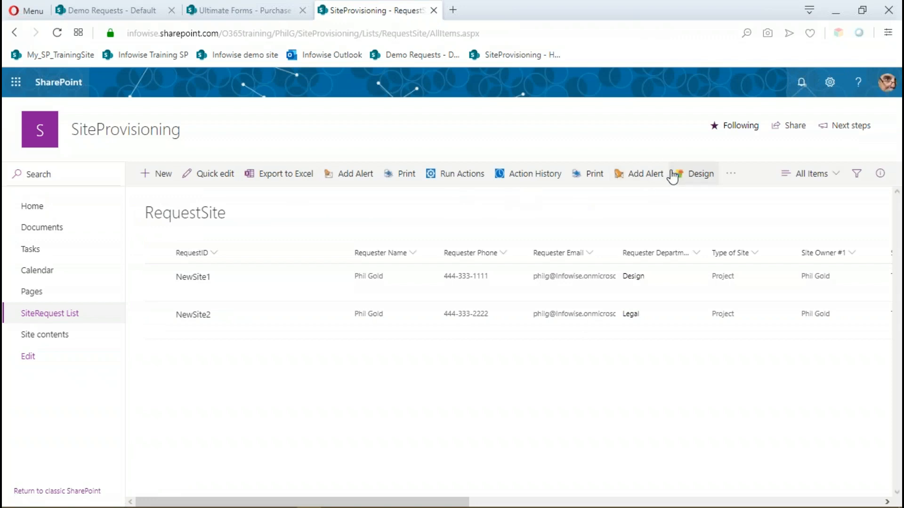
Reopen the RequestSite form in the form designer and add a permission rule making the Create & Confirm container Hidden in the New form only.
left_click(692, 176)
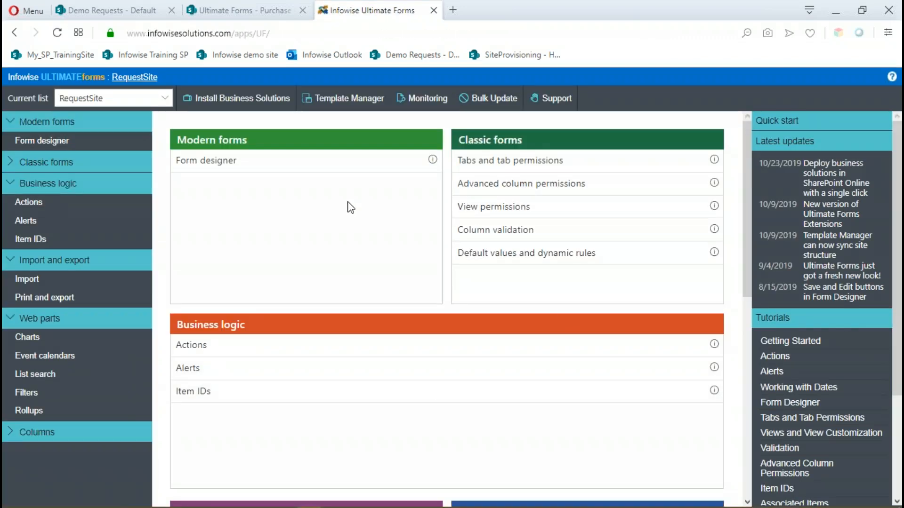
left_click(212, 161)
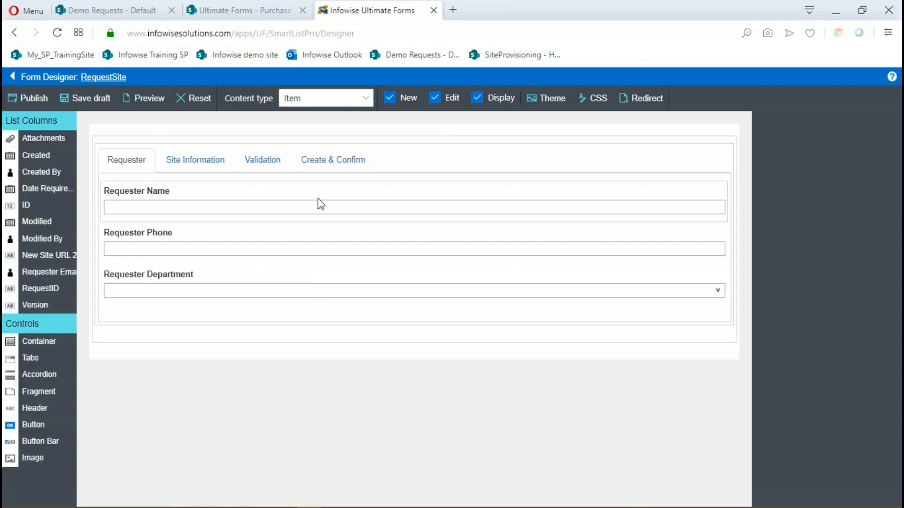
left_click(335, 167)
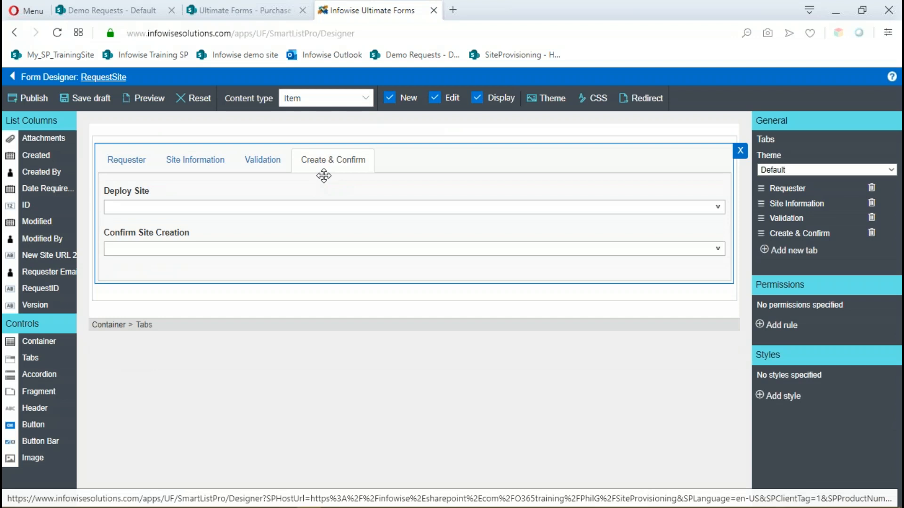
left_click(324, 179)
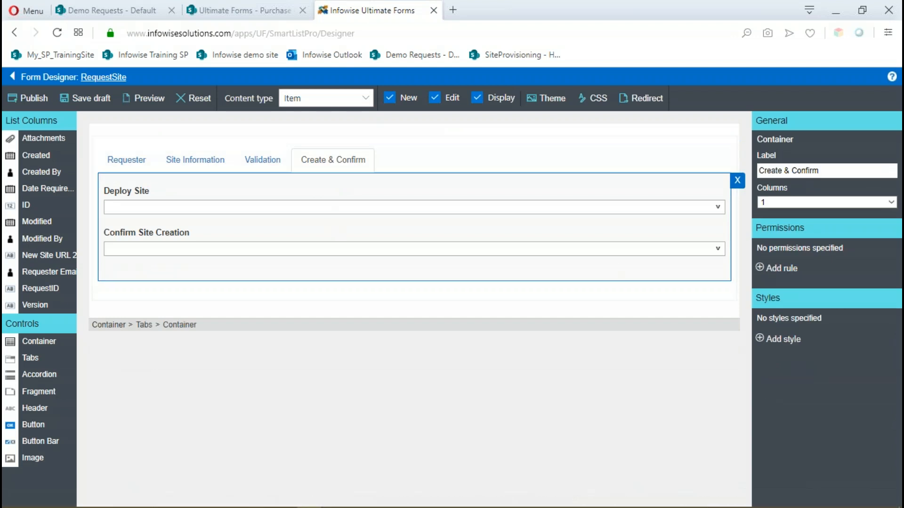
left_click(764, 270)
left_click(408, 205)
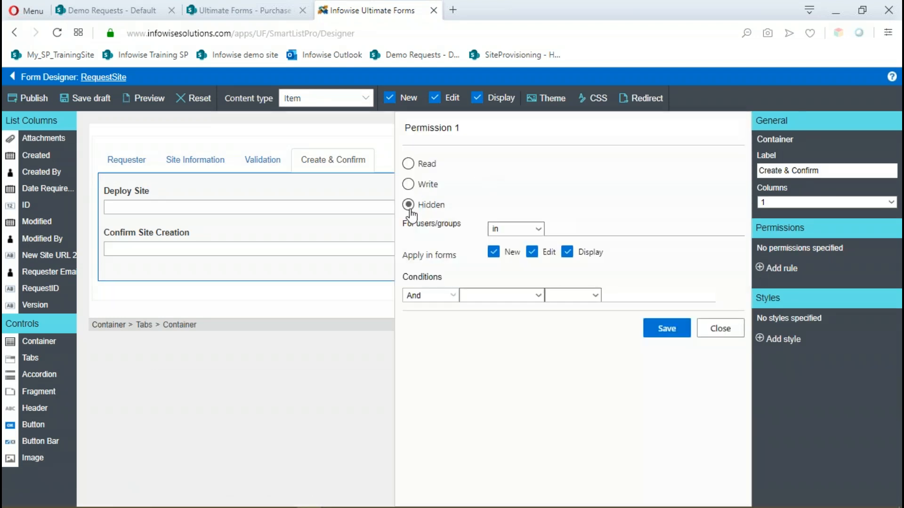
left_click(532, 252)
left_click(567, 252)
Name the permission rule "Hide Create tab on new" and save it.
left_click(481, 128)
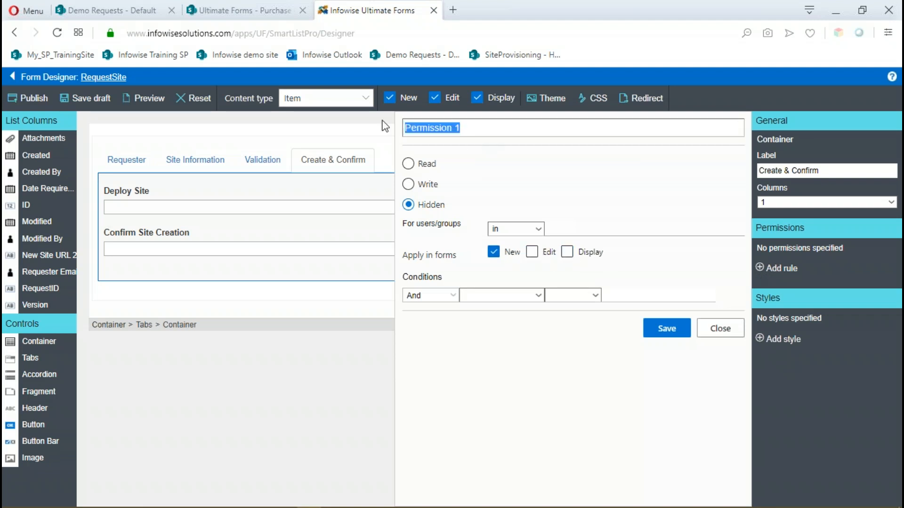
type("Make")
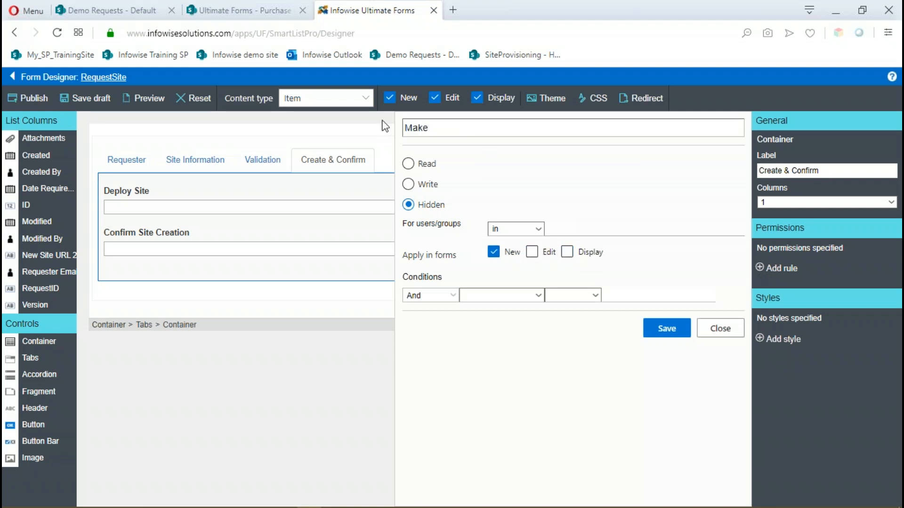
key("BackSpace")
key("BackSpace")
key("BackSpace")
key("BackSpace")
type("Hide Create tab on new")
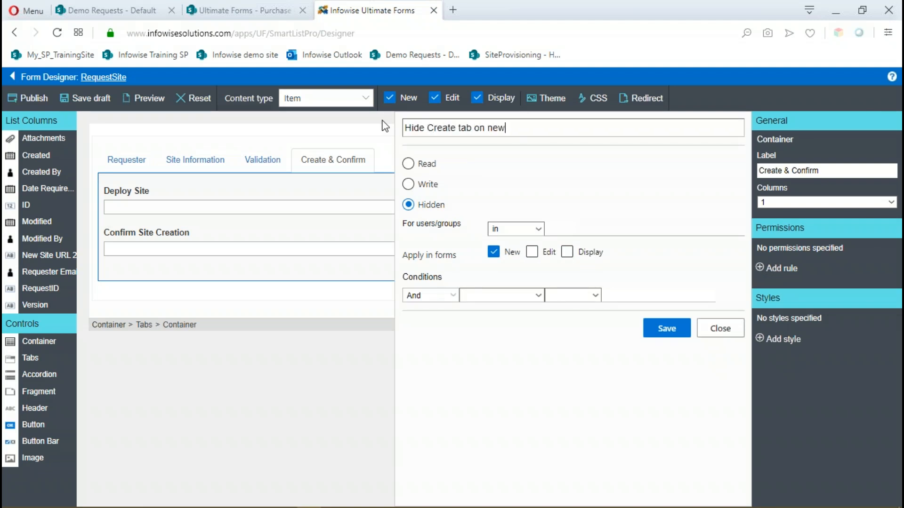
left_click(675, 332)
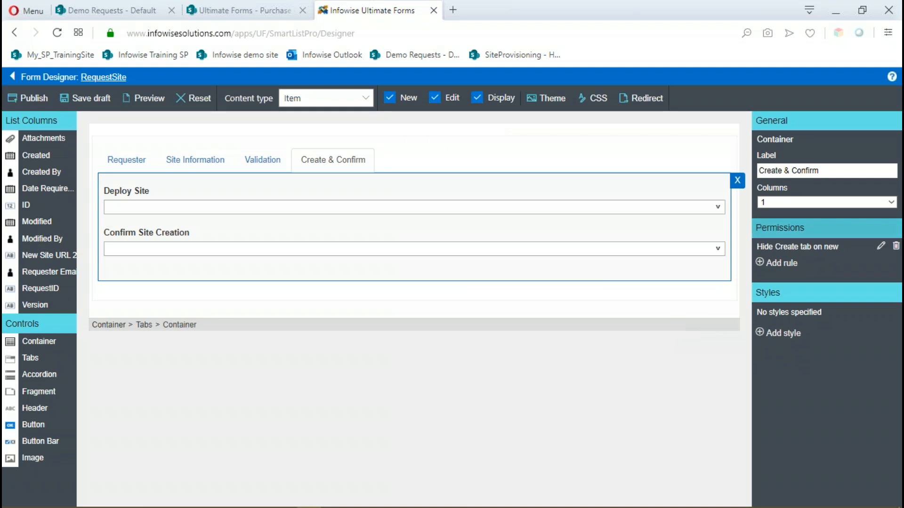
Add a second permission rule with Write access to the Create & Confirm container, named "Create tab editable on edit, display".
left_click(767, 262)
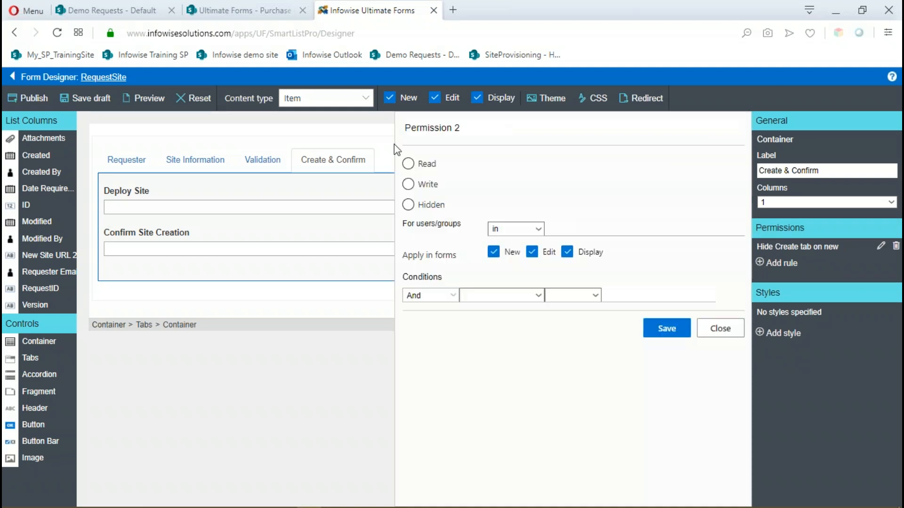
left_click(409, 184)
double_click(428, 127)
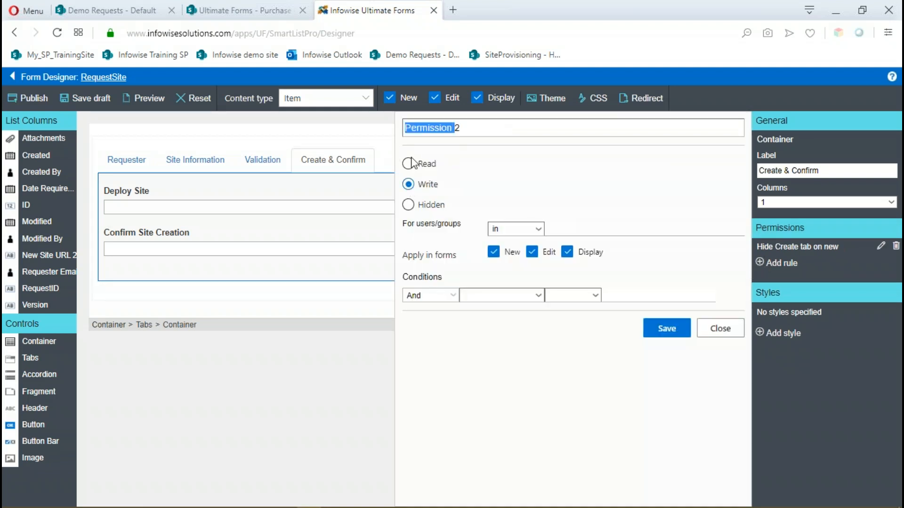
key("BackSpace")
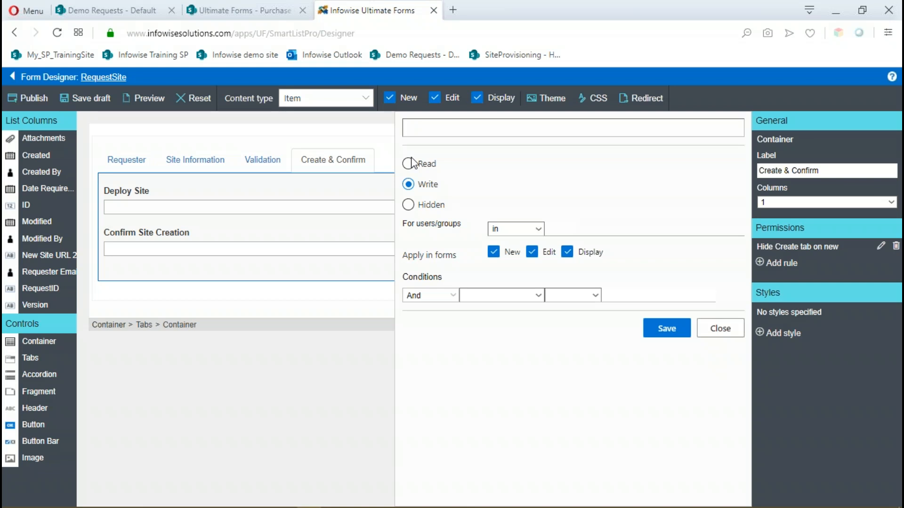
type("Create tab editable on edit,")
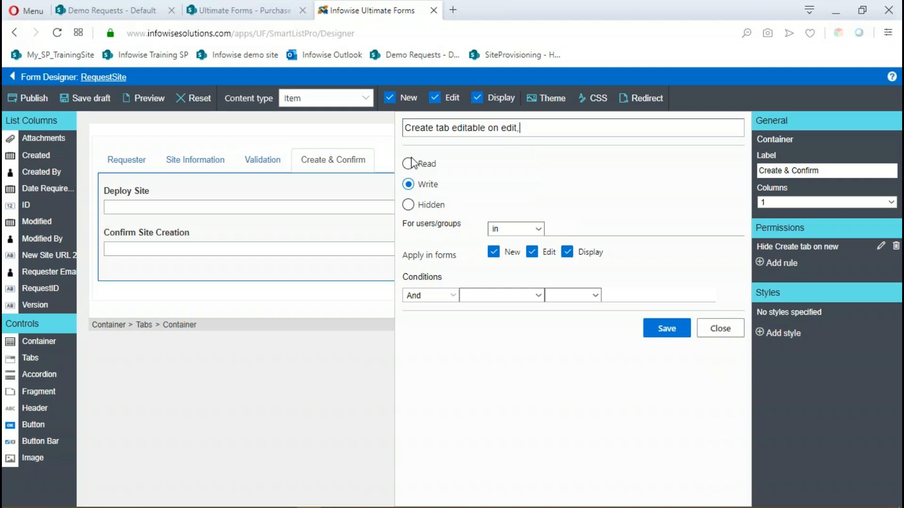
type(" display")
Keep the second rule on Write, apply it in the Edit and Display forms only, and save it.
left_click(408, 205)
left_click(409, 184)
left_click(494, 253)
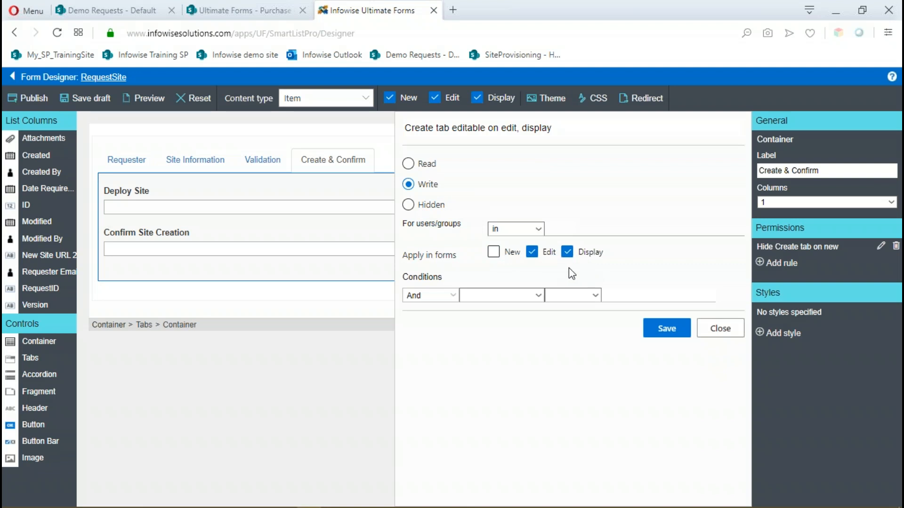
left_click(673, 338)
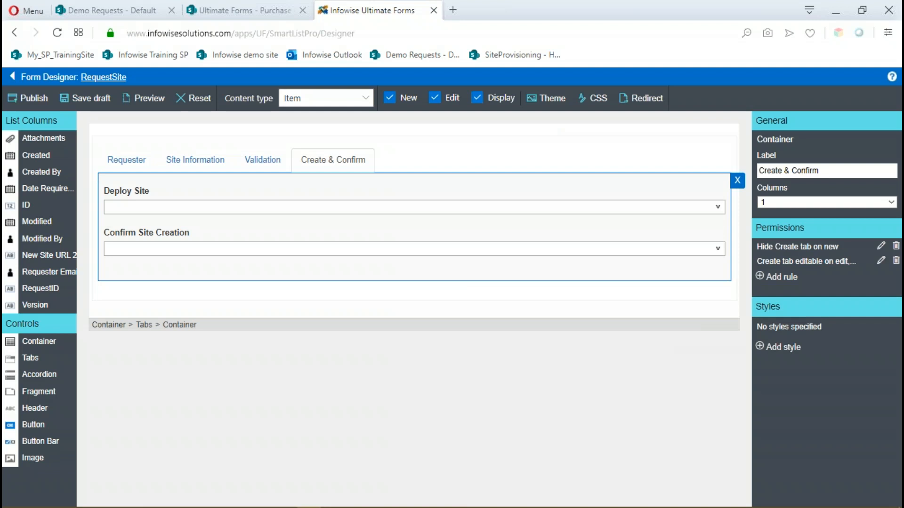
Add and save a permission rule on the Validation container, setting it to Hidden for the Team Site Visitors group in all forms.
left_click(261, 166)
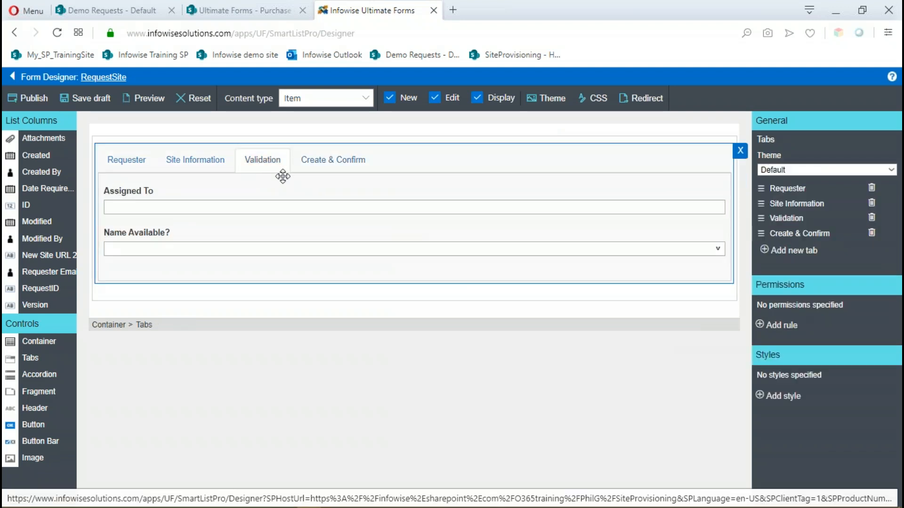
left_click(282, 176)
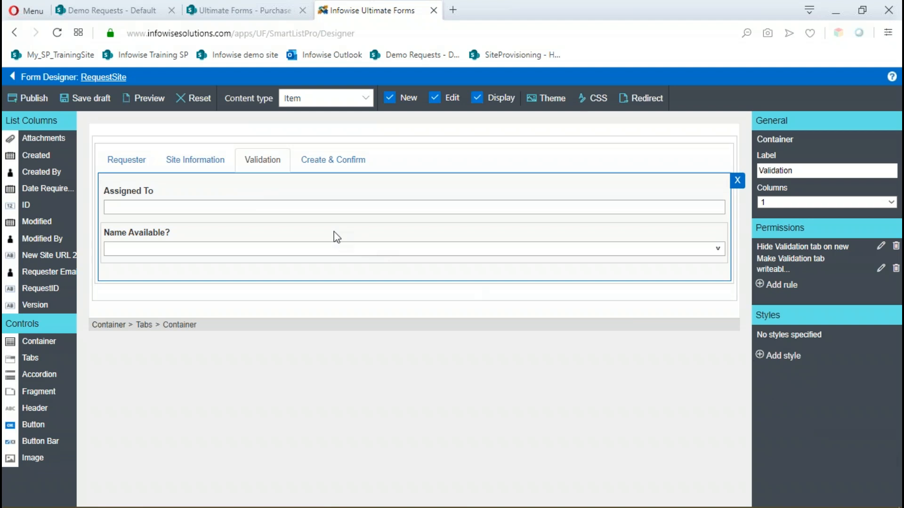
left_click(761, 285)
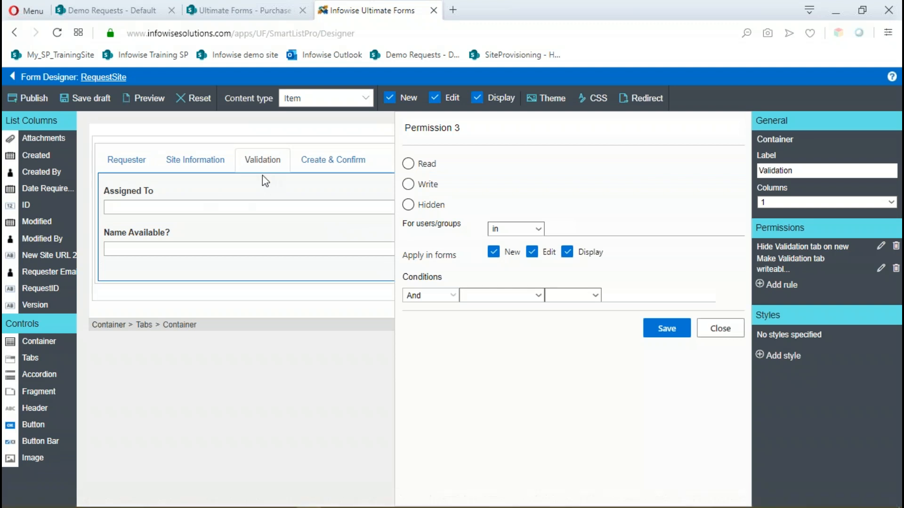
left_click(408, 206)
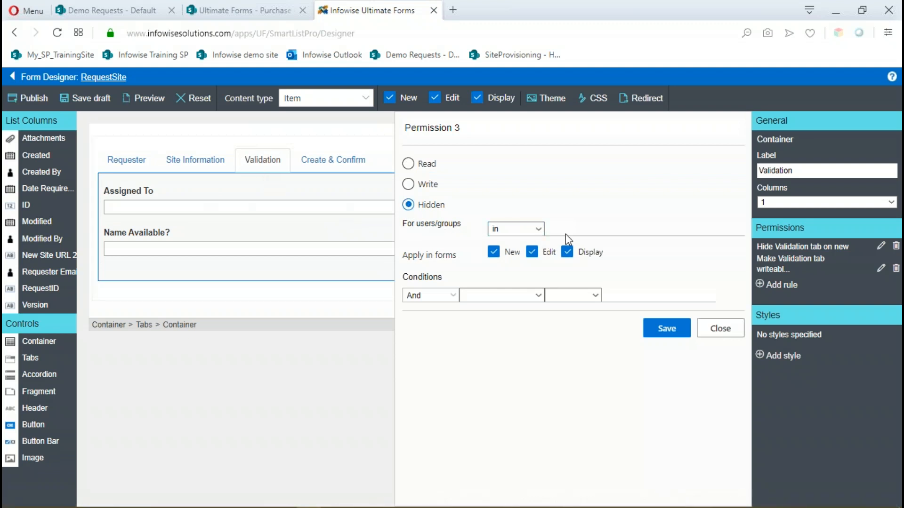
type("tea")
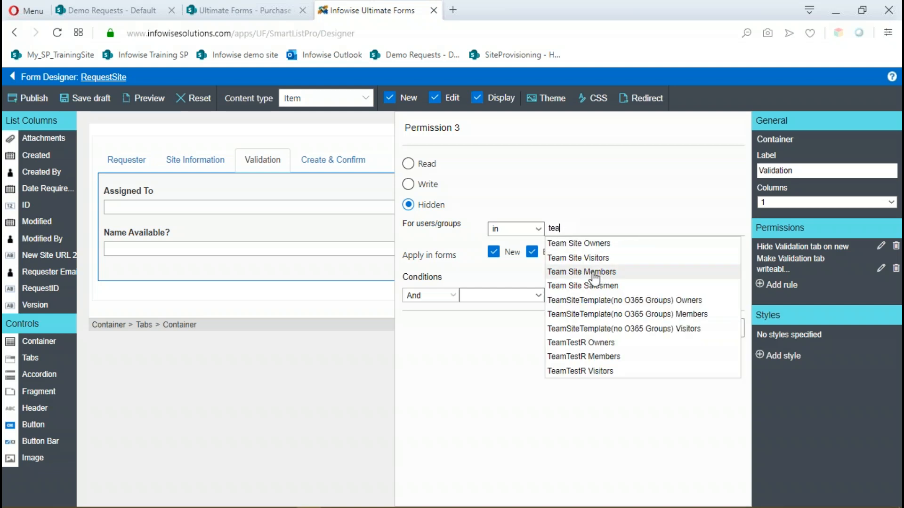
left_click(589, 257)
left_click(570, 253)
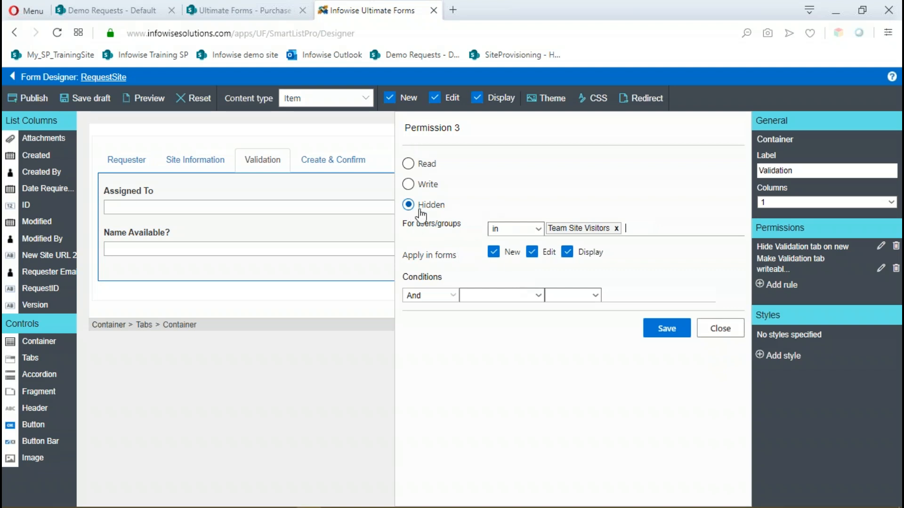
left_click(667, 328)
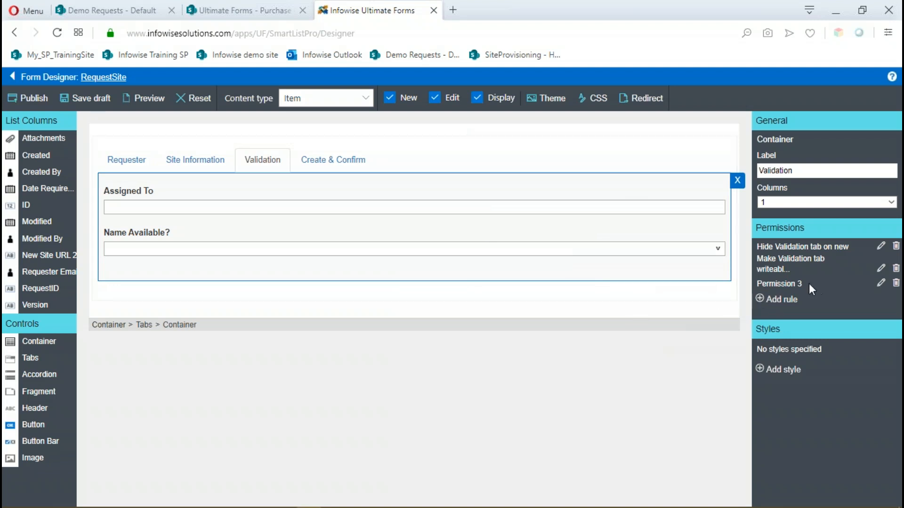
Rename the Validation container's third permission rule to "Hide tab for visitors" and save it.
left_click(880, 284)
left_click_drag(461, 127, 393, 132)
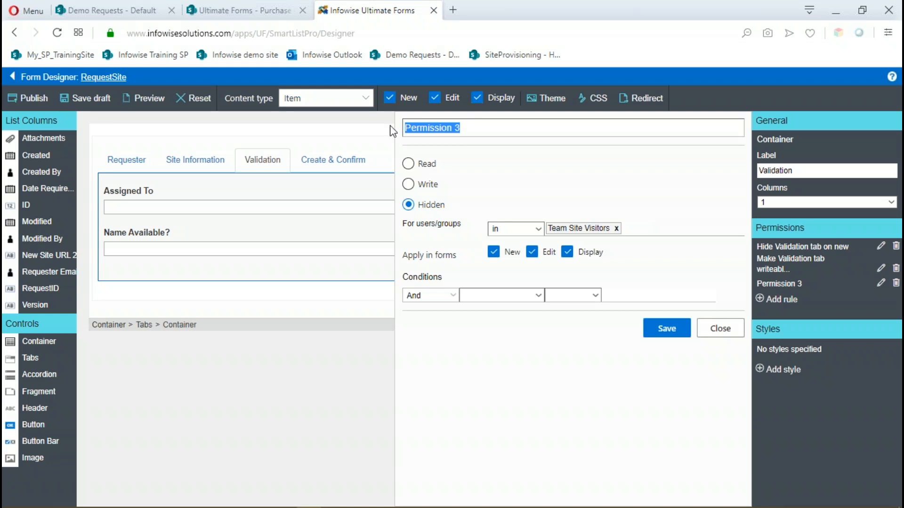
type("Hide tab for visitors")
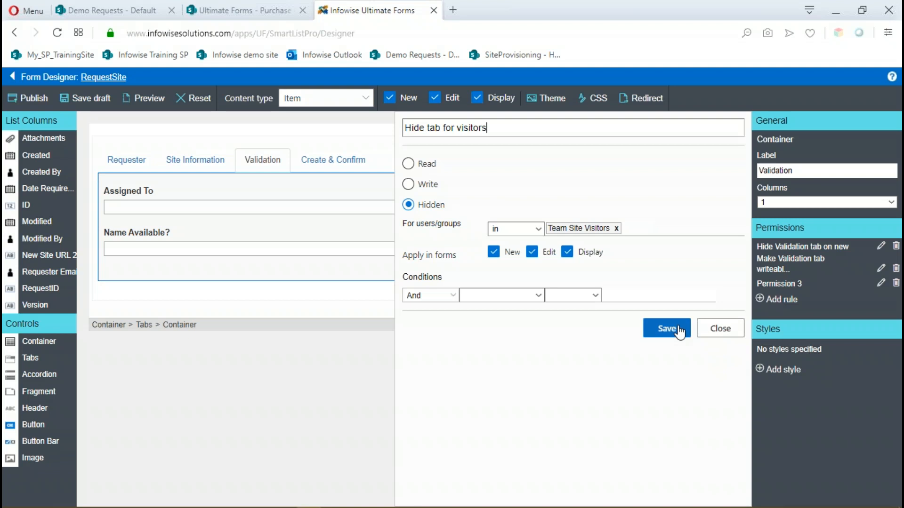
left_click(666, 331)
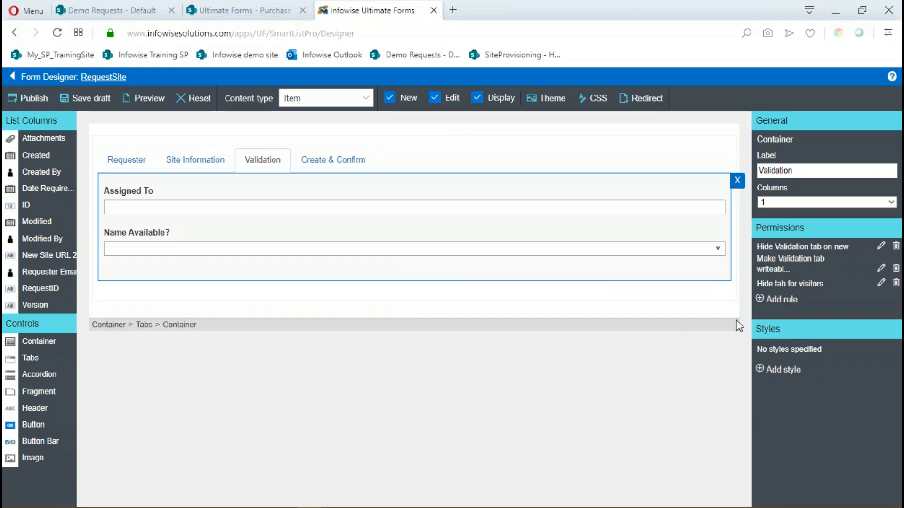
Add a fourth permission rule on the Validation container granting Write access to the Team Site Members and Team Site Owners groups.
left_click(768, 301)
left_click(408, 184)
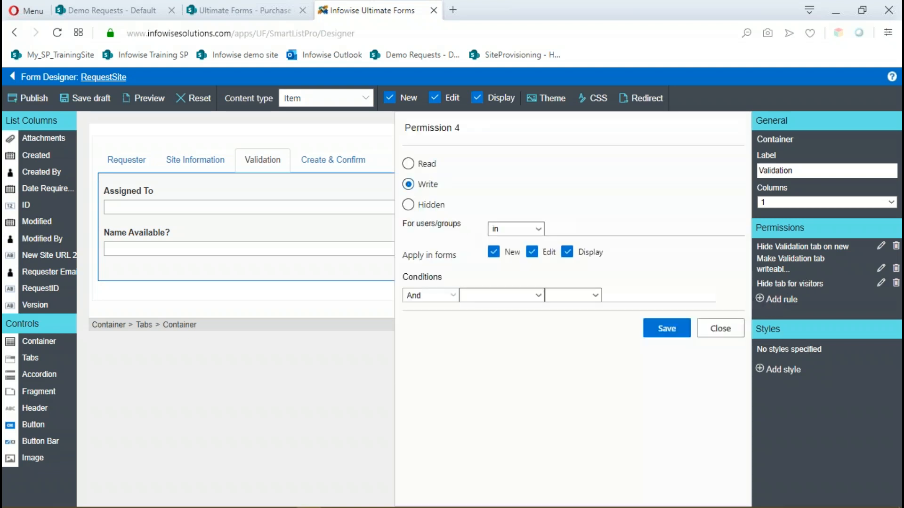
left_click(565, 229)
type("tea")
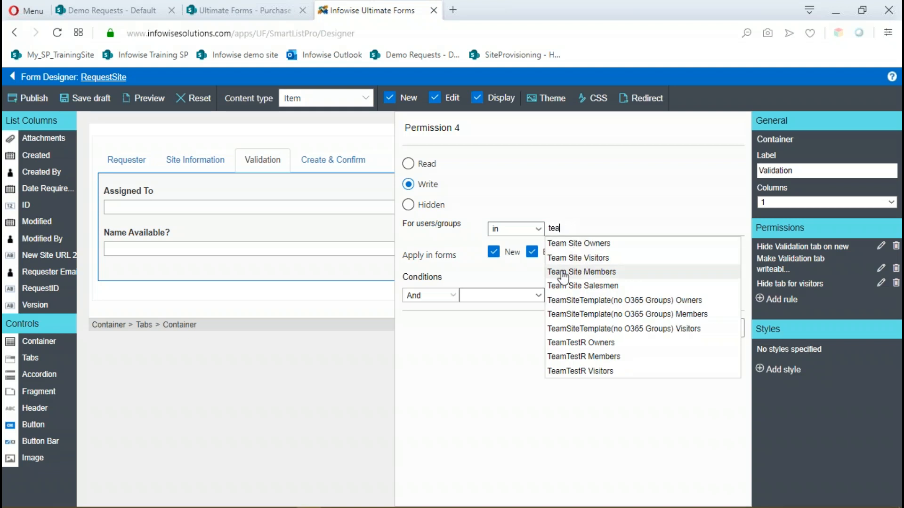
left_click(563, 272)
type("te")
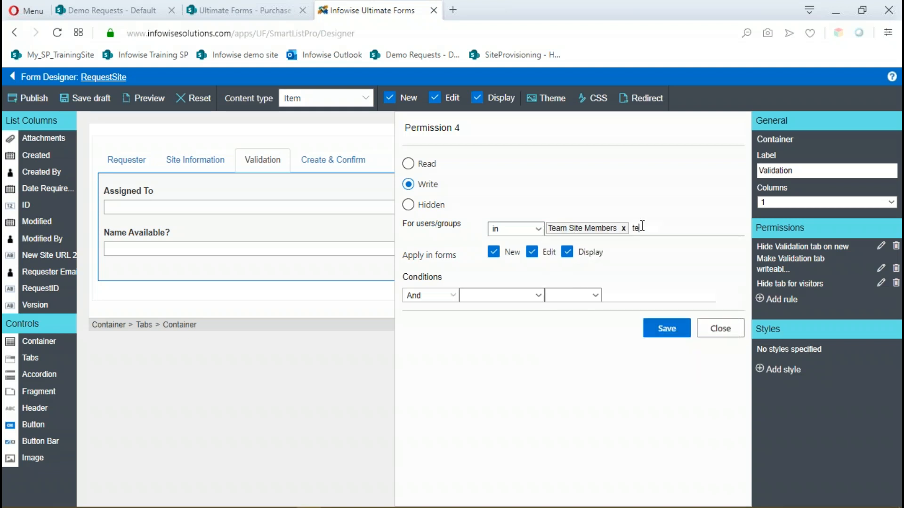
type("a")
left_click(608, 241)
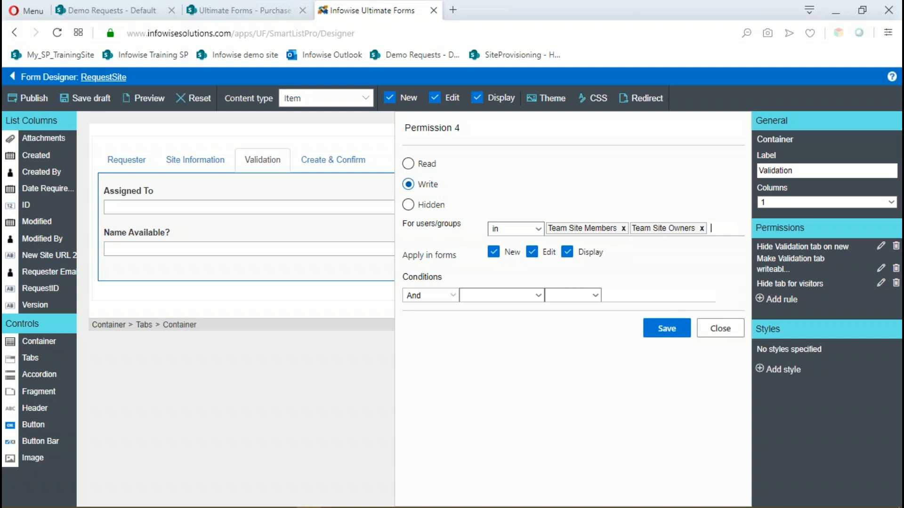
Name the Validation container's new Write rule "Reveal tab for members & owners" and save it.
left_click_drag(460, 127, 408, 136)
left_click_drag(474, 131, 377, 131)
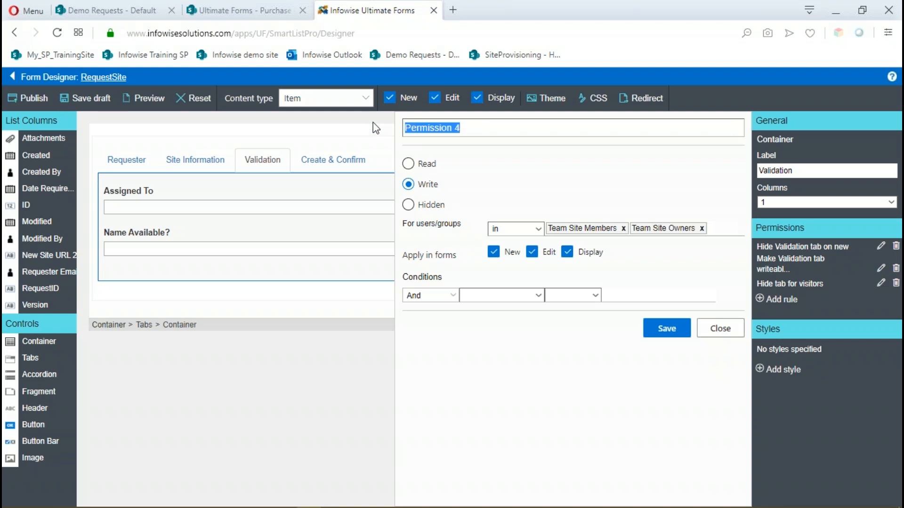
type("Revea")
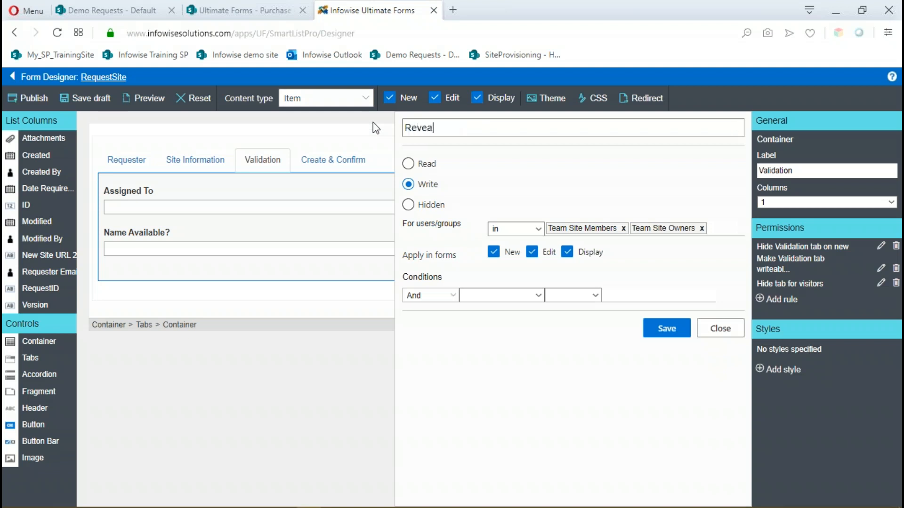
type("l tab for members & owners")
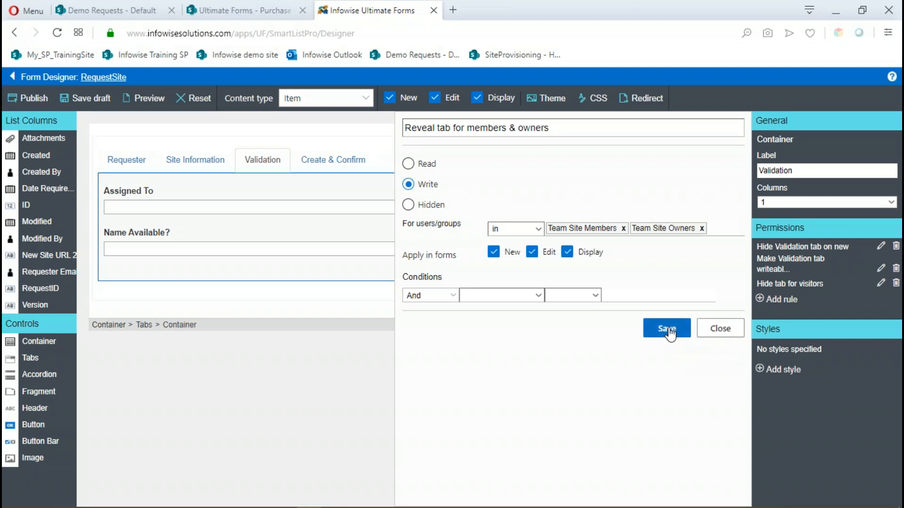
left_click(668, 329)
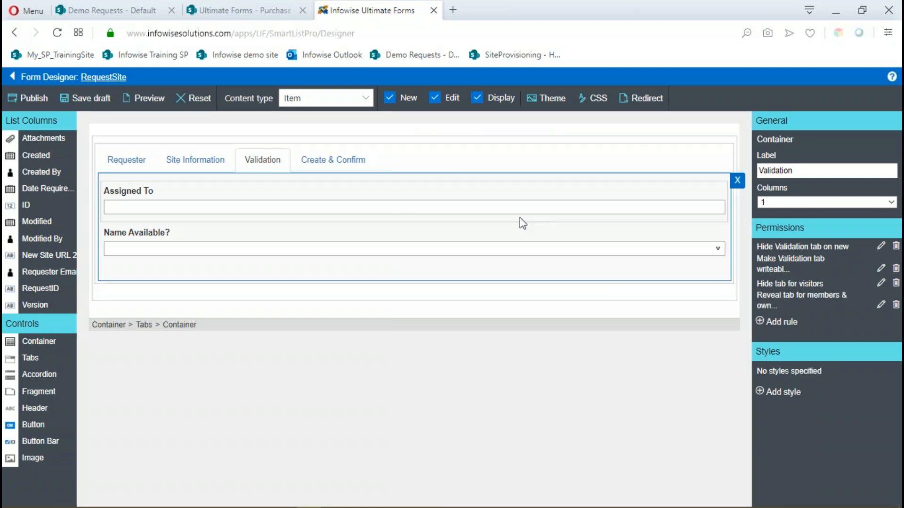
Add and save a "Hide tab for visitors" rule on the Create & Confirm container, set to Hidden for the Team Site Visitors group.
left_click(329, 165)
left_click(322, 179)
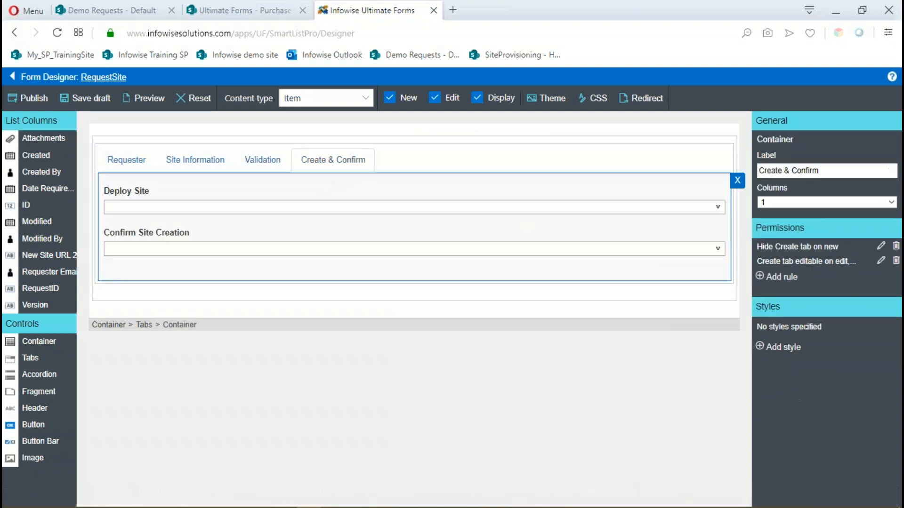
left_click(760, 277)
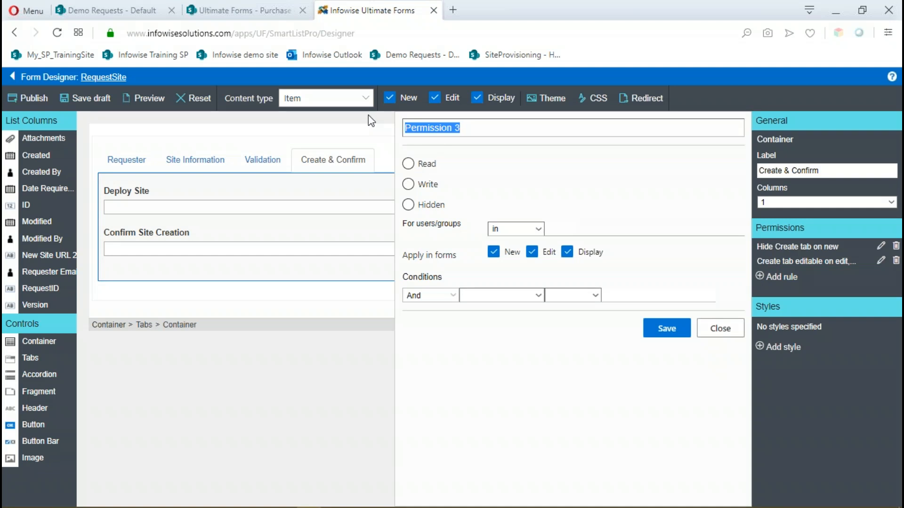
type("Hide ")
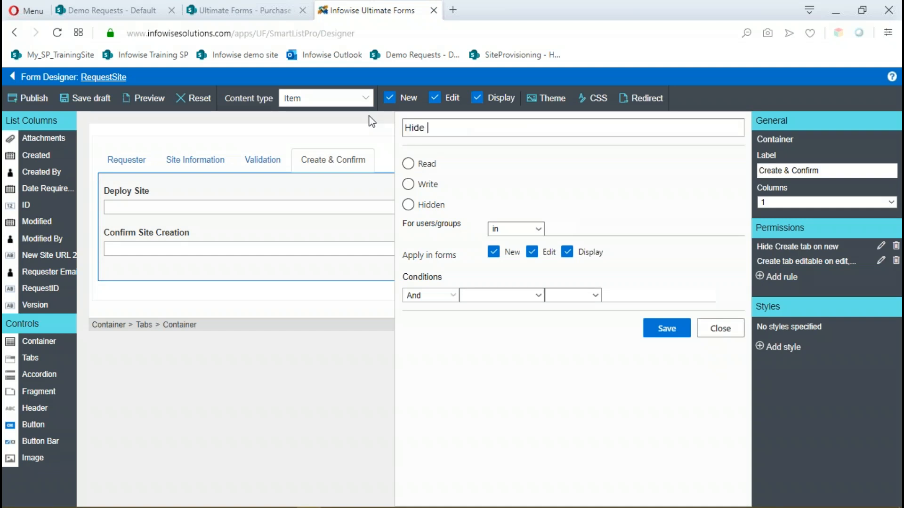
type("tab for visitors")
left_click(408, 205)
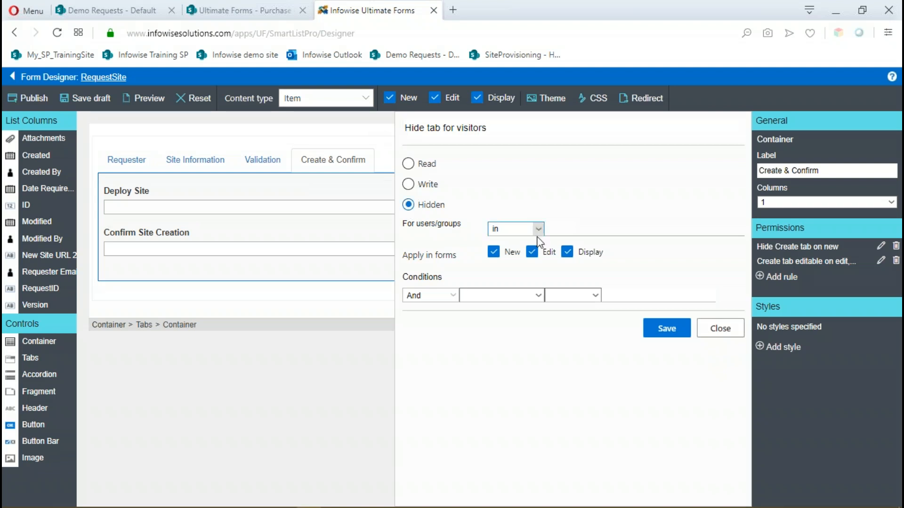
left_click(572, 230)
type("tea")
left_click(599, 261)
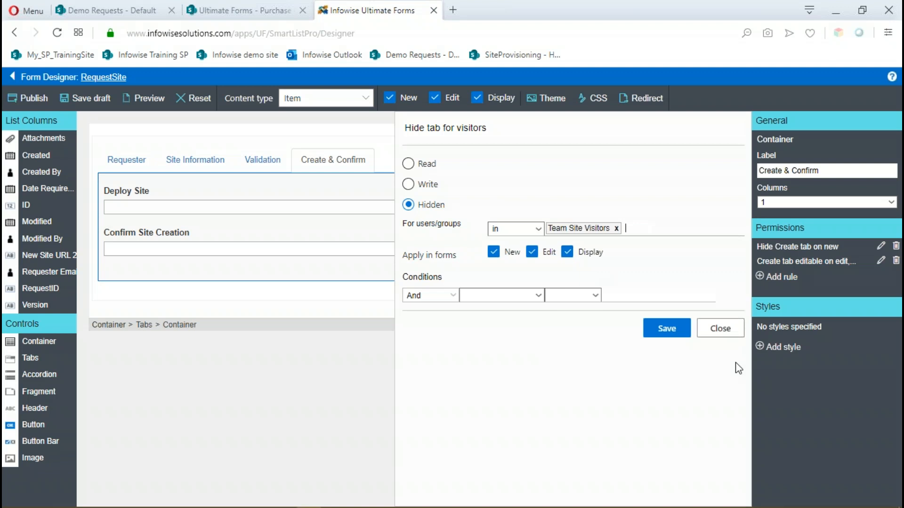
left_click(674, 335)
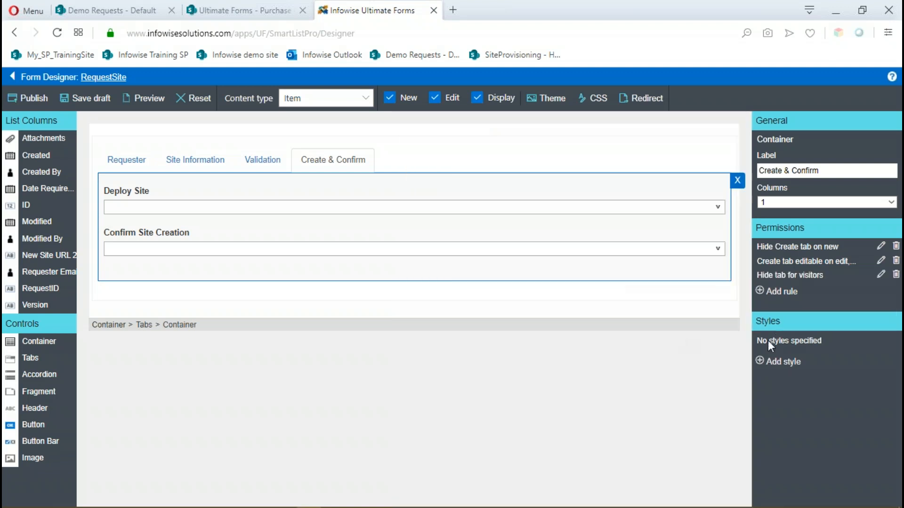
Add a fourth permission rule on the Create & Confirm container granting Write access to the Team Site Owners and Team Site Members groups.
left_click(761, 292)
left_click(409, 184)
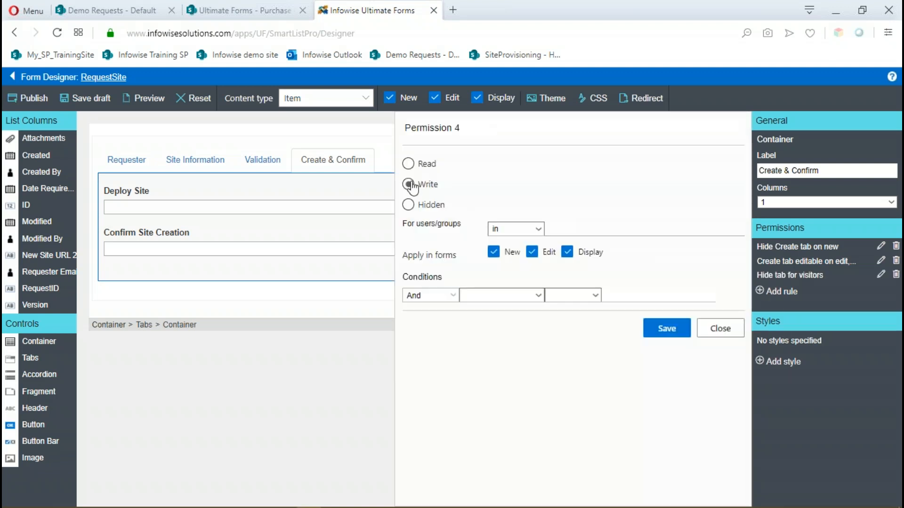
left_click(569, 231)
type("team")
left_click(572, 244)
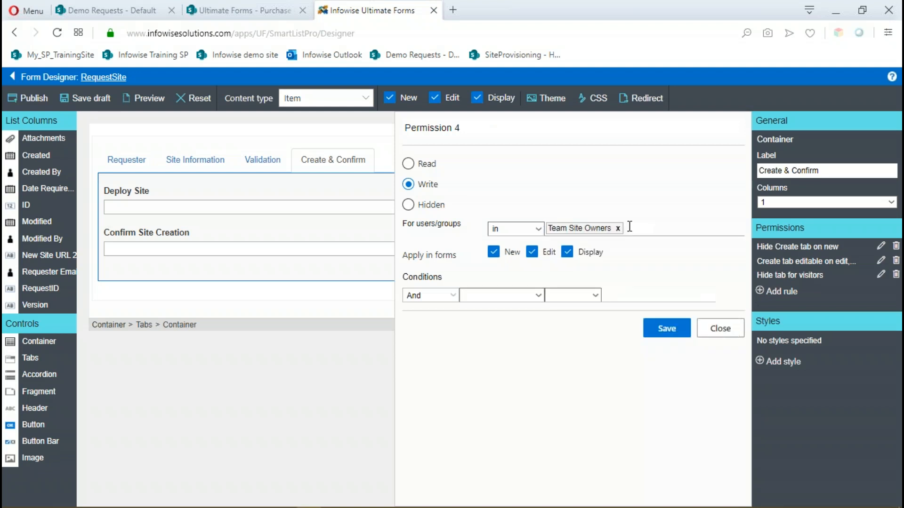
type("team")
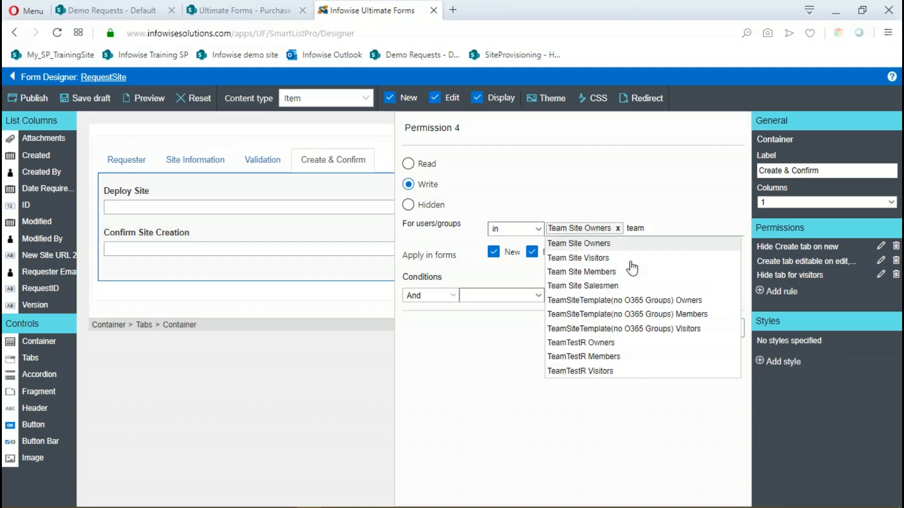
left_click(616, 273)
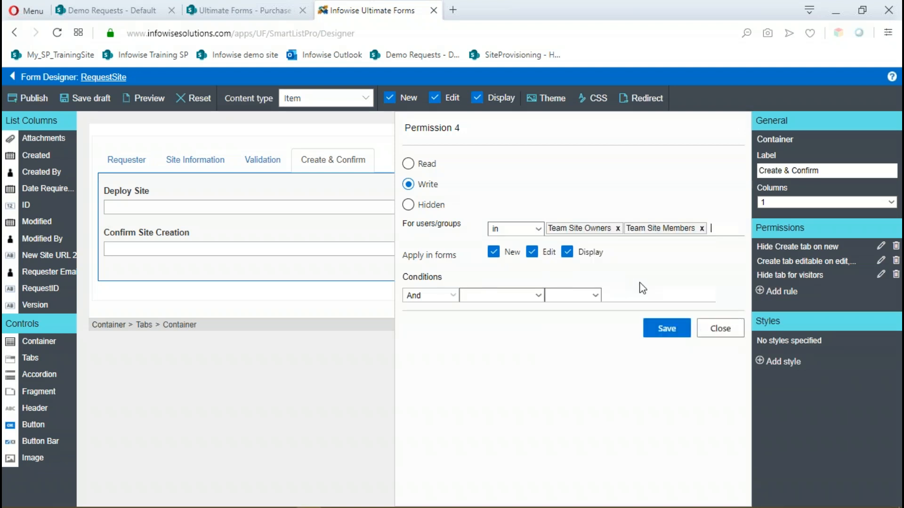
Name the Create & Confirm container's new Write rule "reveal tab for owners & members" and save it.
left_click(466, 124)
type("reveal tab for owners & members")
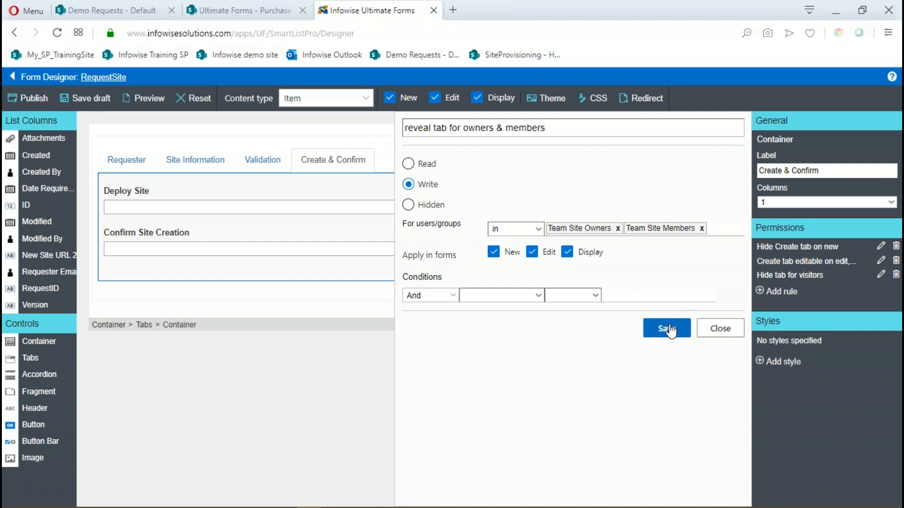
left_click(668, 328)
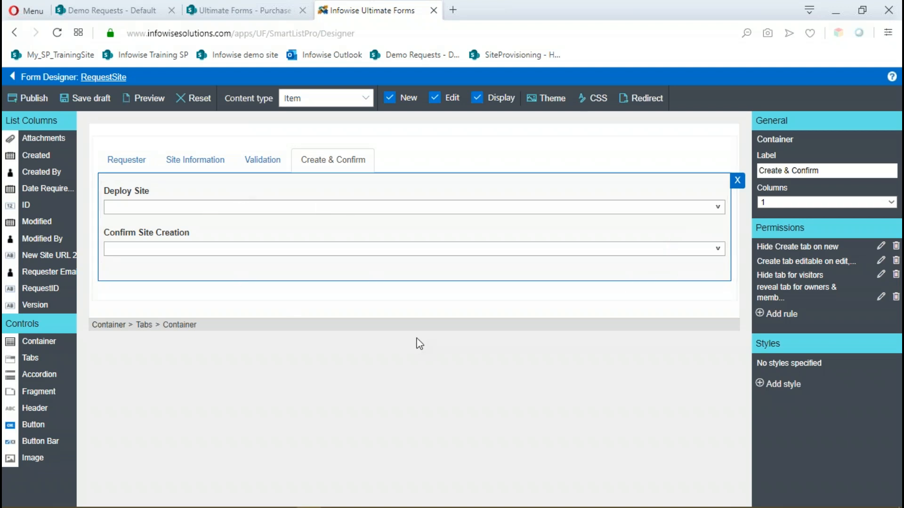
Publish the RequestSite form for all users.
left_click(32, 101)
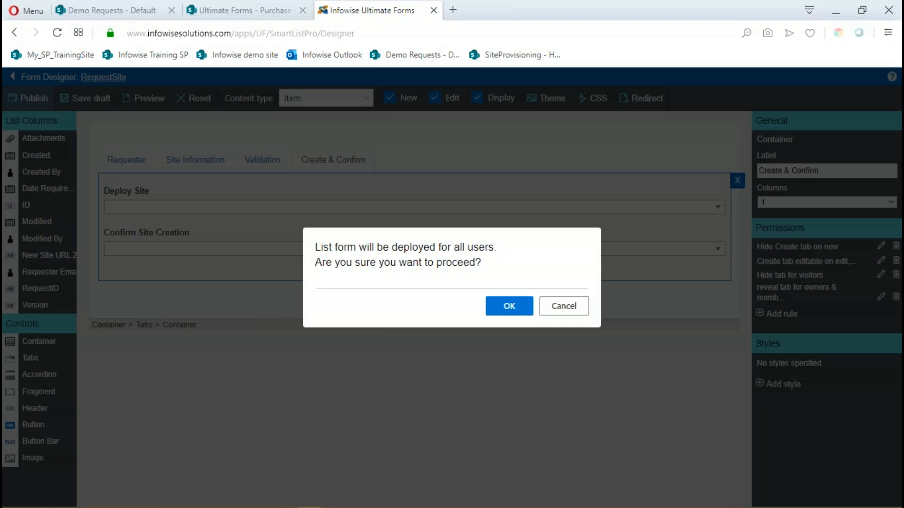
left_click(526, 311)
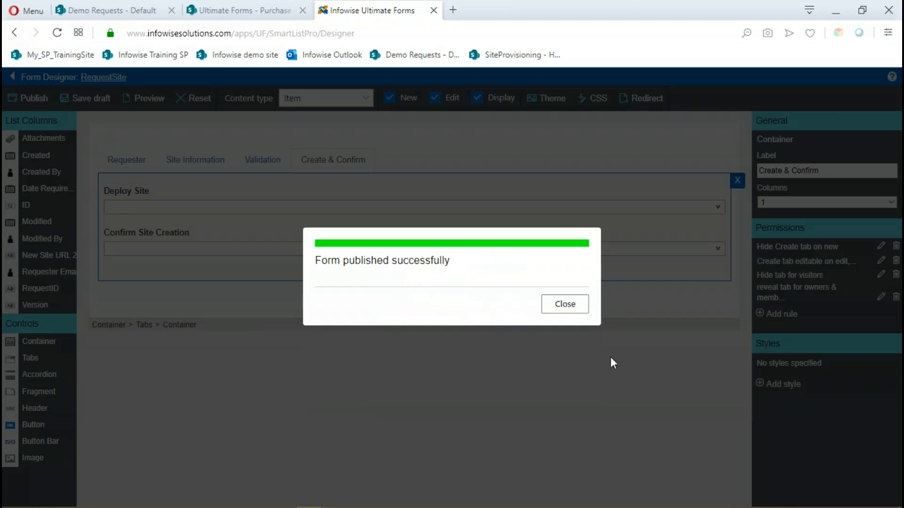
left_click(569, 309)
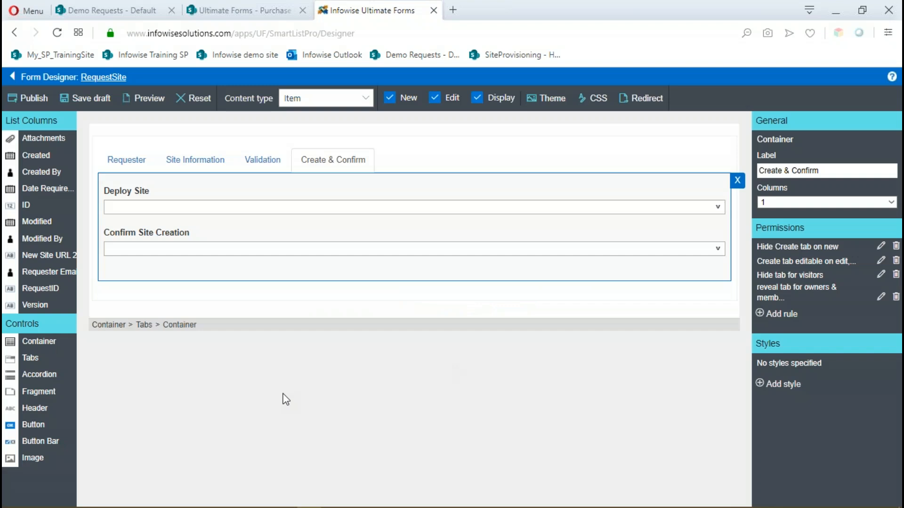
Open a new item form in the RequestSite list to check which tabs it shows, and cancel it.
left_click(106, 77)
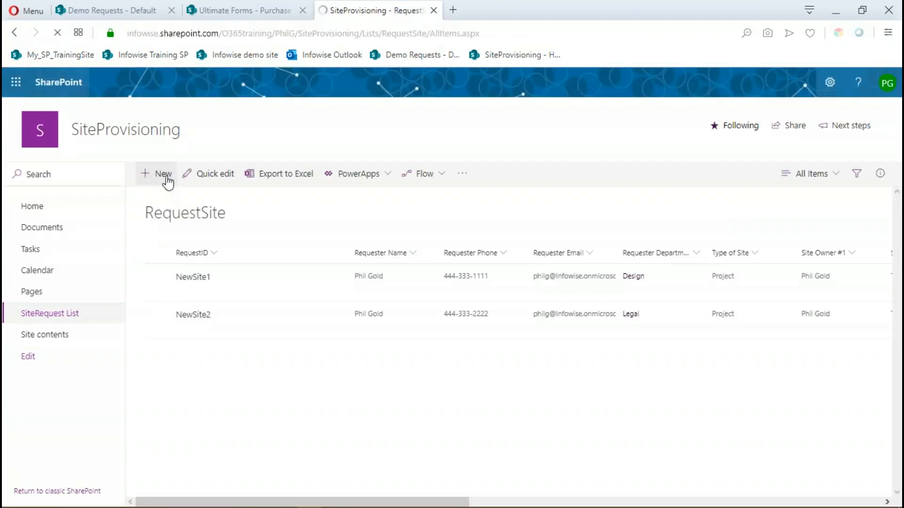
left_click(166, 177)
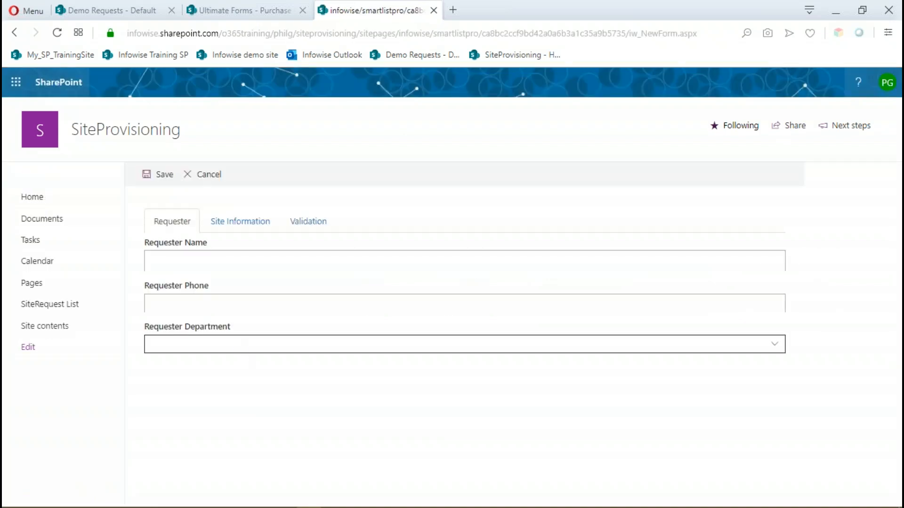
left_click(189, 183)
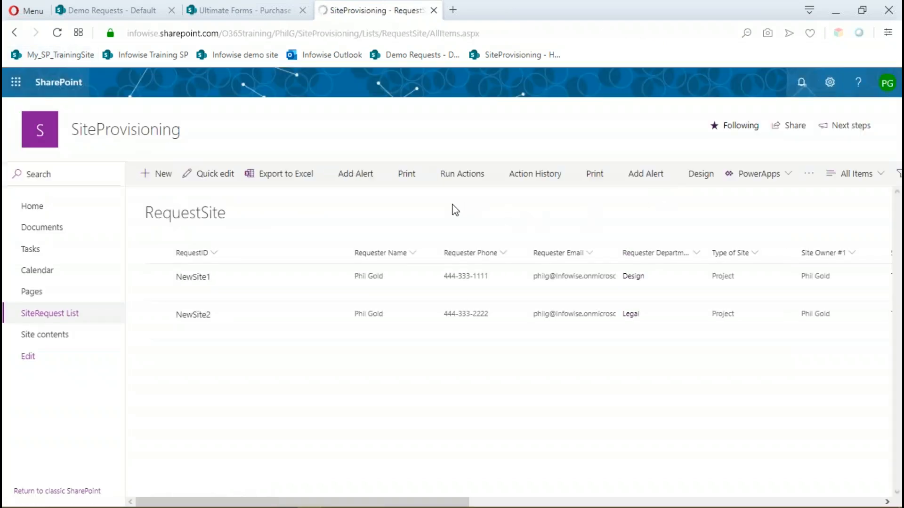
Reopen the RequestSite list's form design and select the Validation tab's container.
left_click(453, 183)
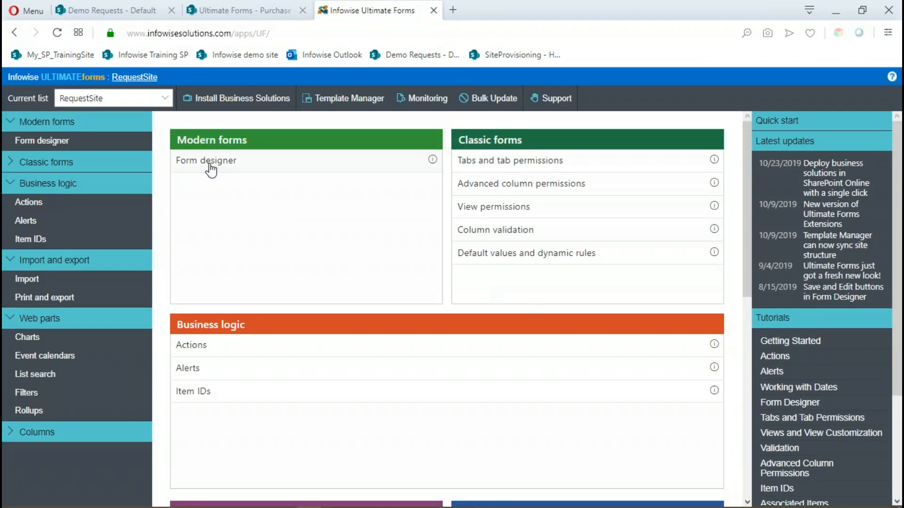
left_click(209, 161)
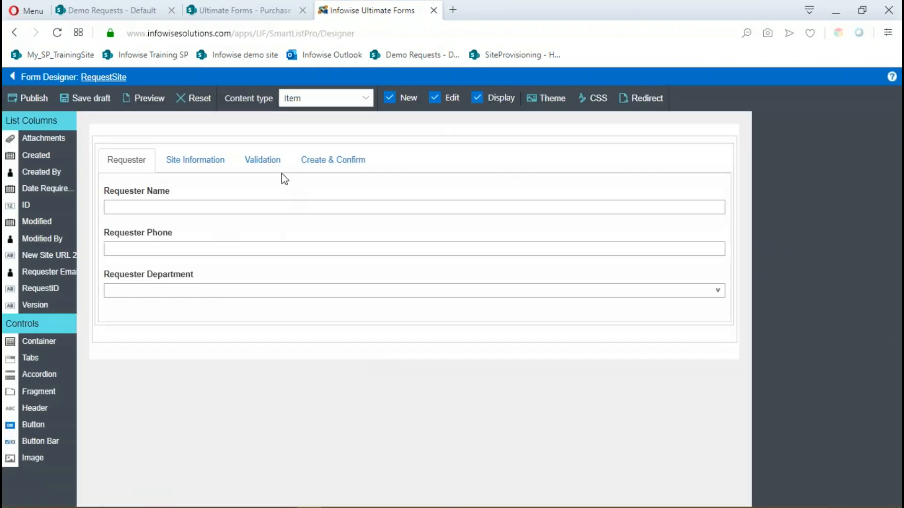
left_click(262, 159)
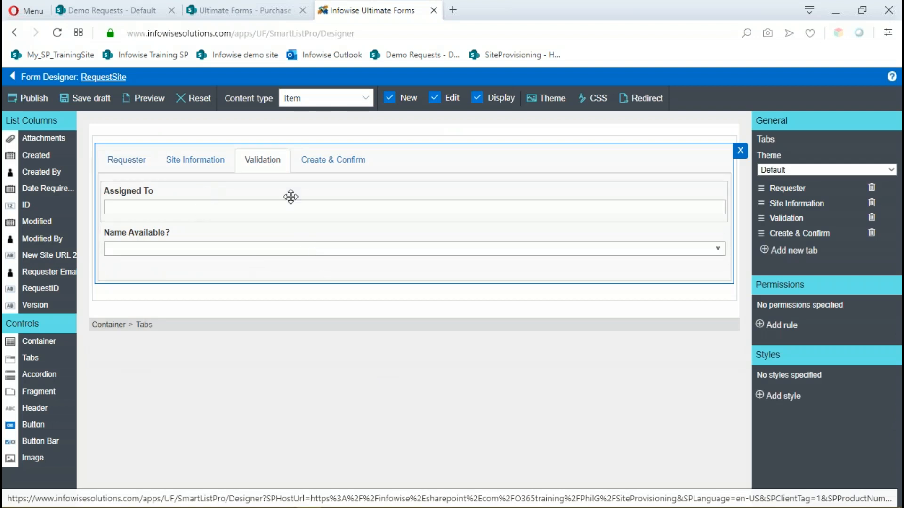
left_click(422, 181)
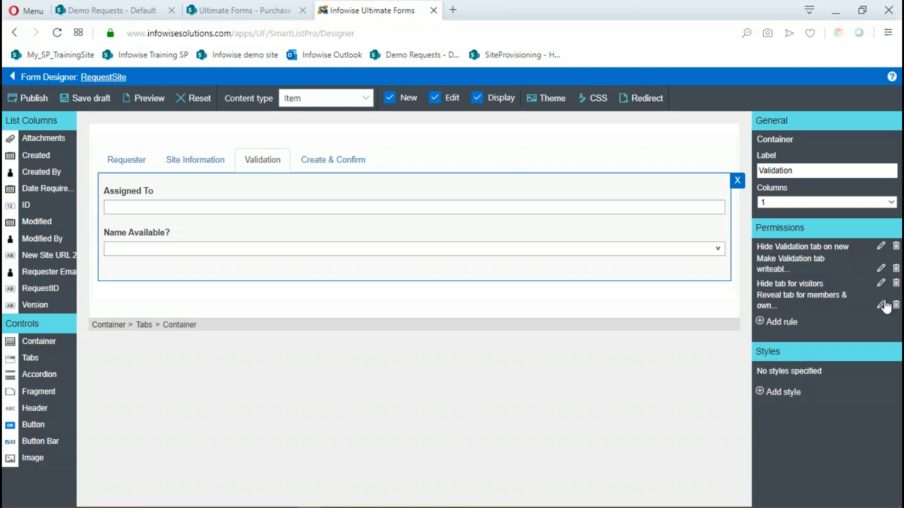
Review the Validation rules, exclude the New form from the "Reveal tab for members & owners" rule, and save it.
left_click(881, 269)
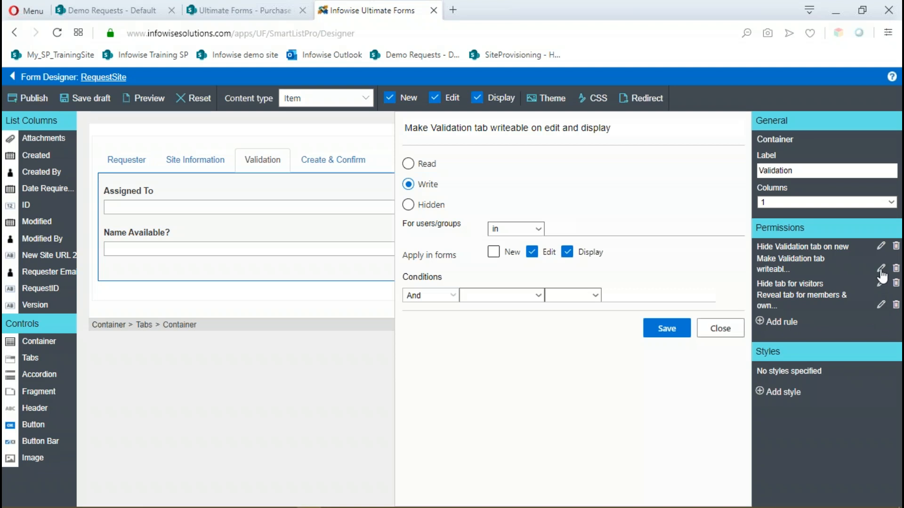
left_click(880, 247)
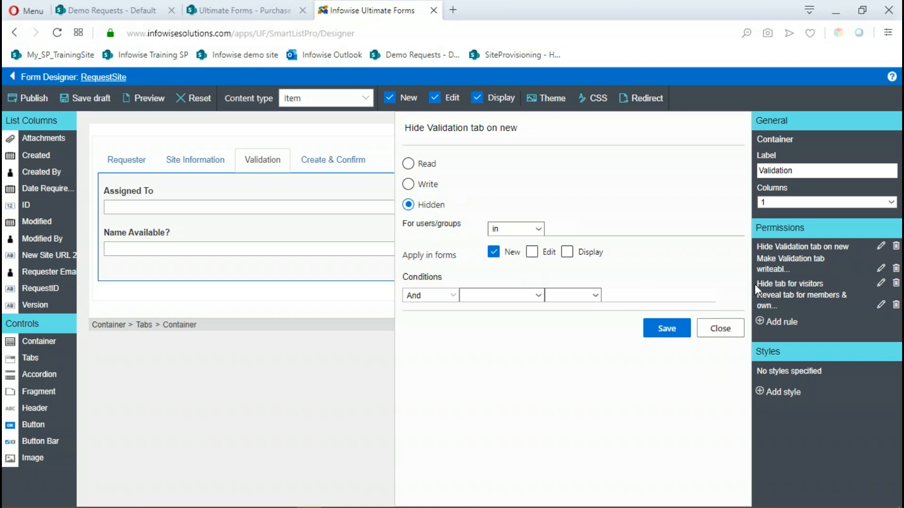
left_click(880, 305)
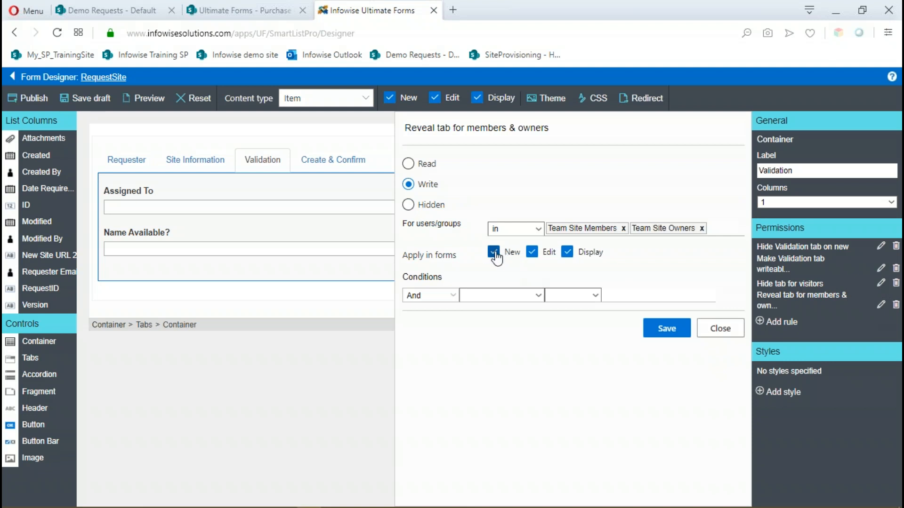
left_click(493, 253)
left_click(674, 331)
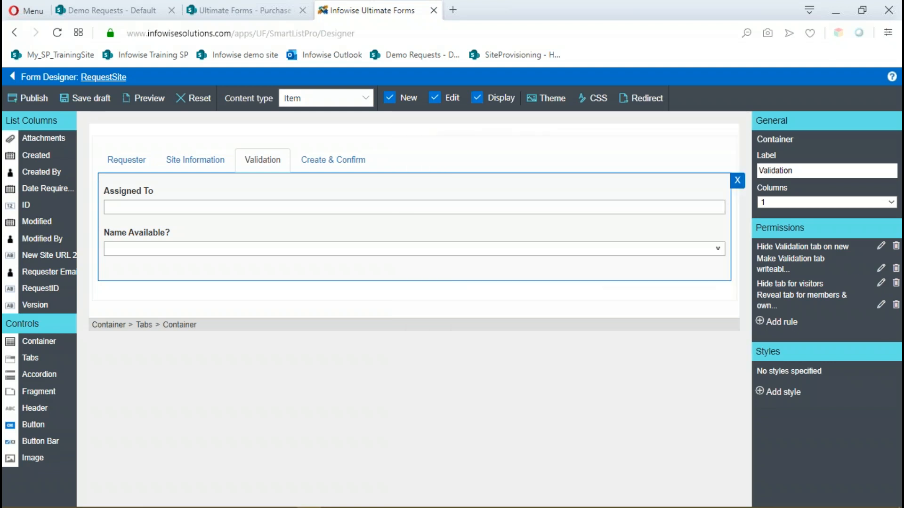
For the Create & Confirm tab, exclude the New form from the "reveal tab for owners & members" rule, save it, and review "Hide tab for visitors".
left_click(338, 168)
left_click(334, 179)
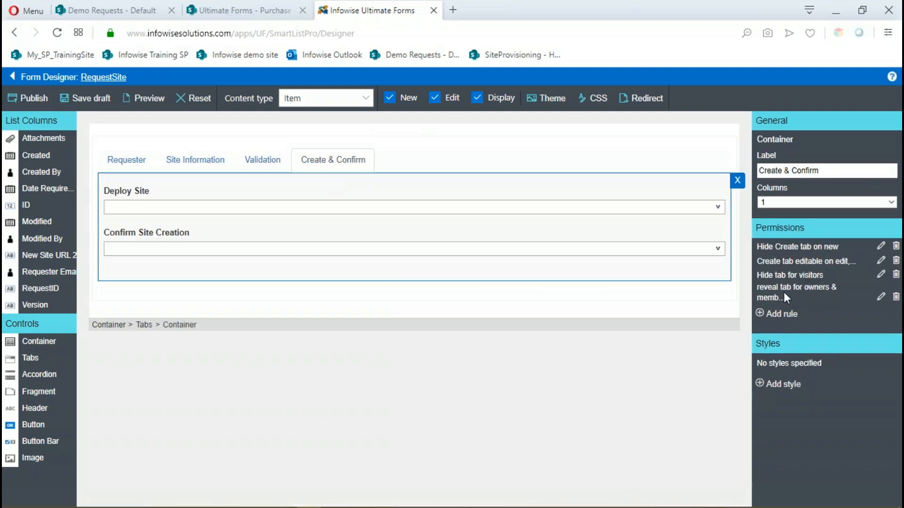
left_click(796, 298)
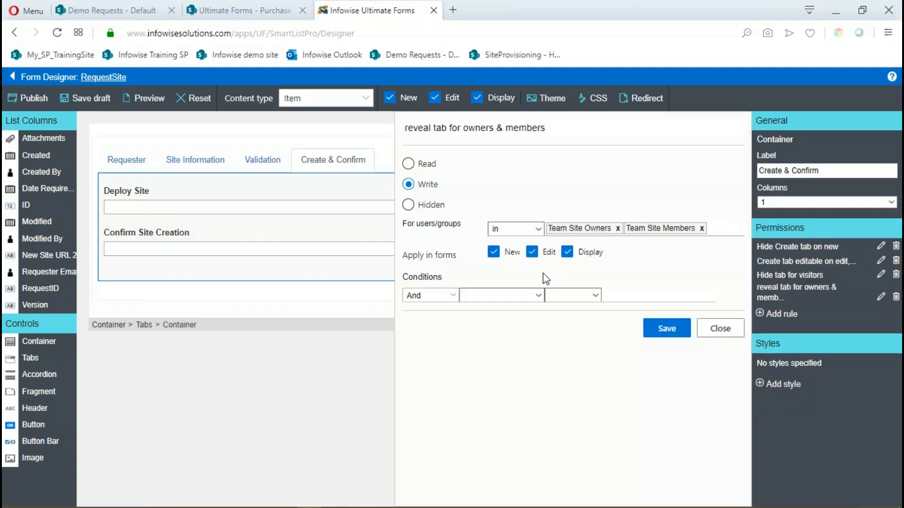
left_click(493, 252)
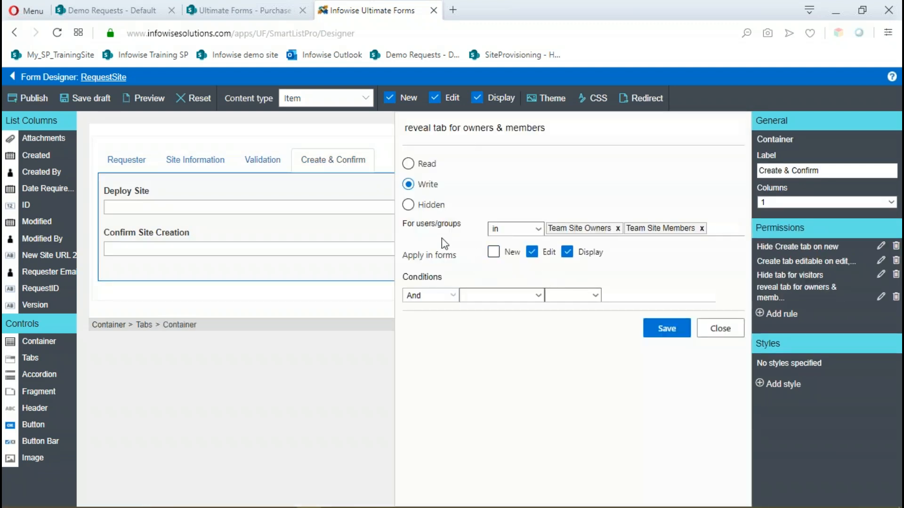
left_click(674, 330)
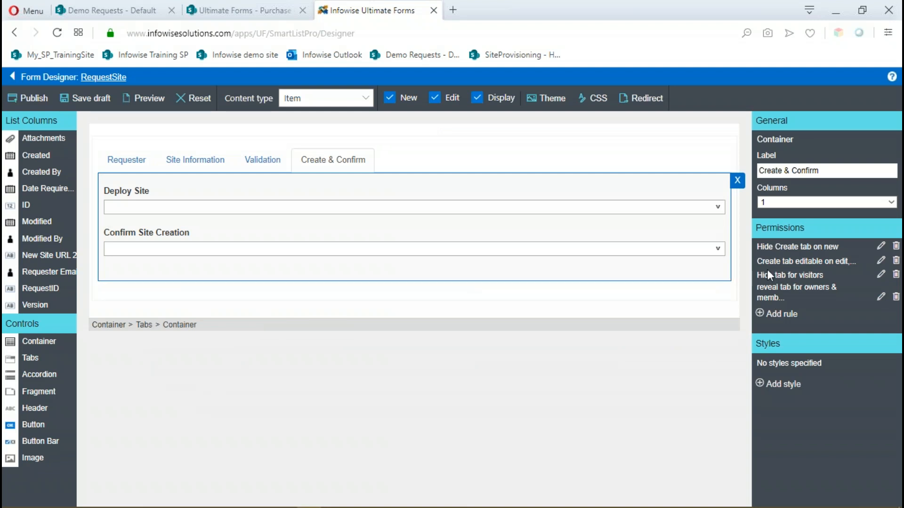
left_click(881, 276)
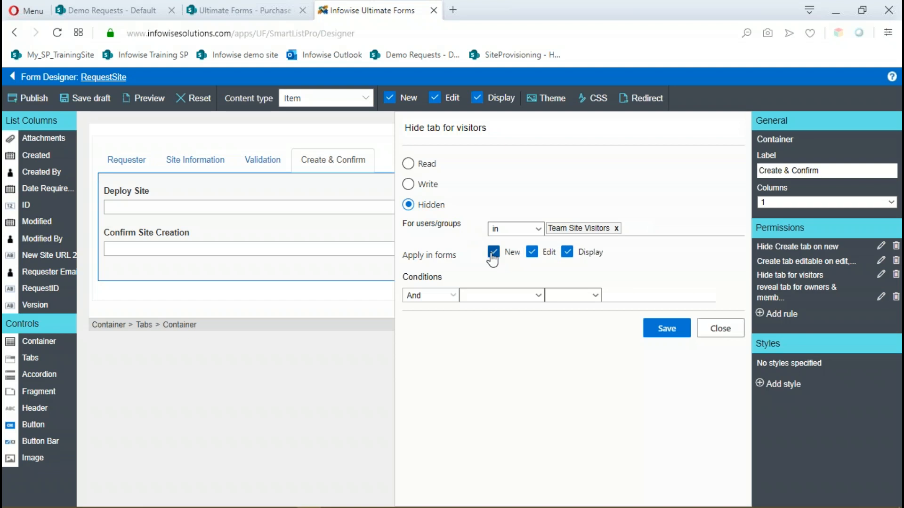
left_click(668, 330)
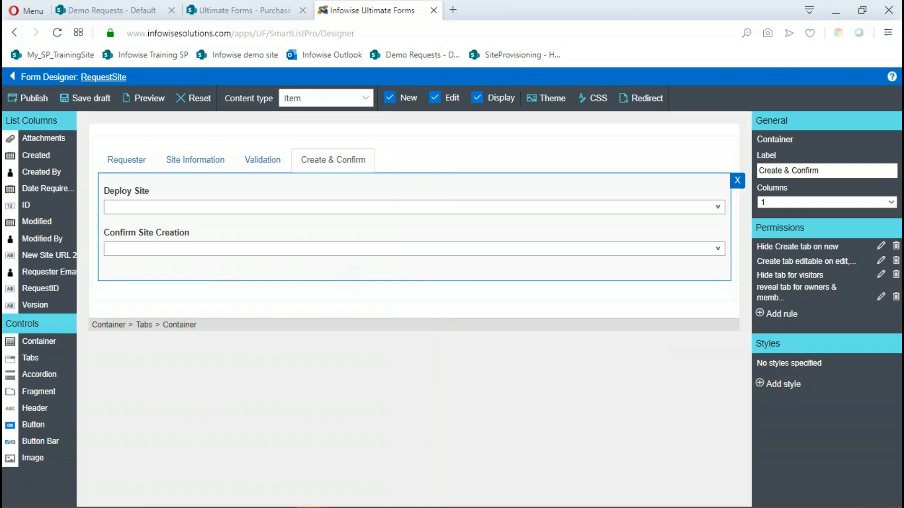
Publish the updated RequestSite form for all users and dismiss the completion dialog.
left_click(27, 99)
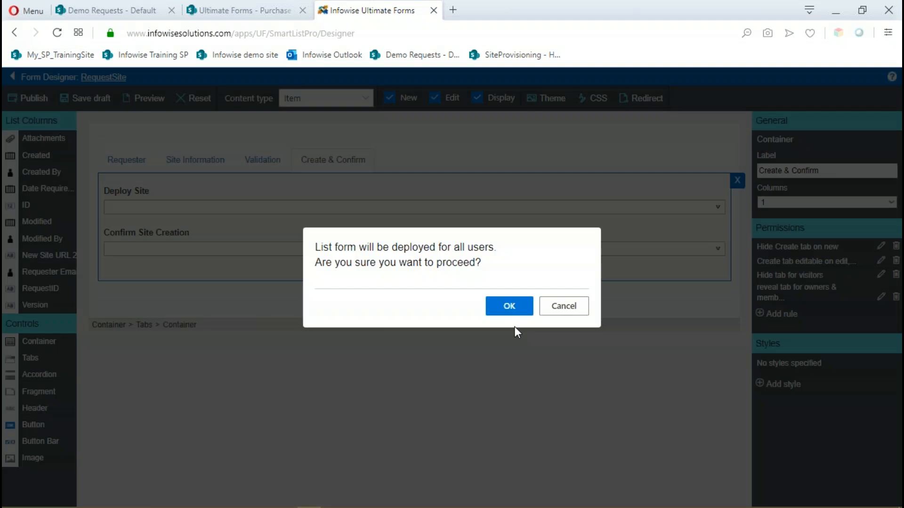
left_click(524, 308)
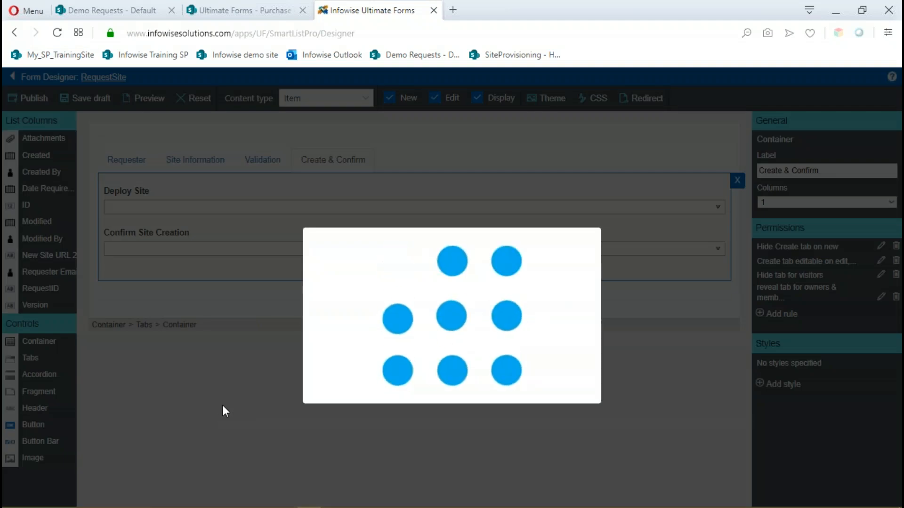
left_click(566, 303)
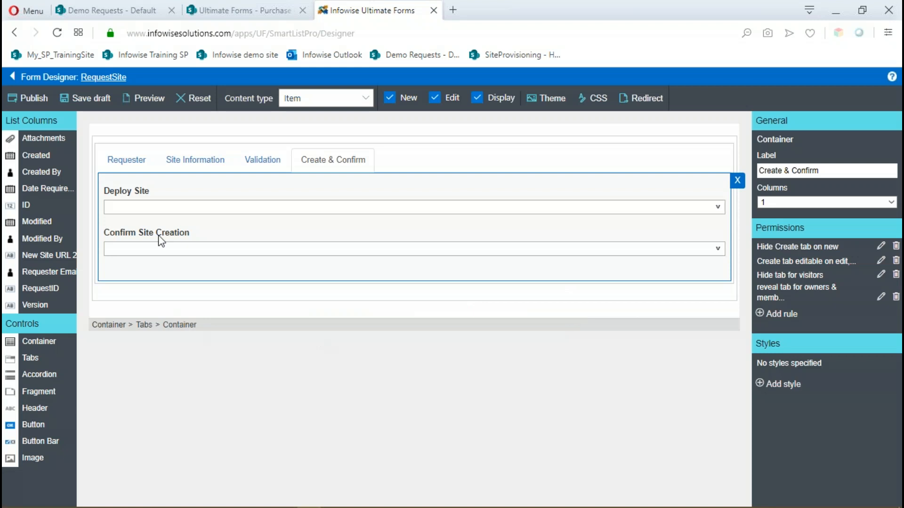
Check which tabs a new item form in the RequestSite list shows, and cancel the form.
left_click(118, 79)
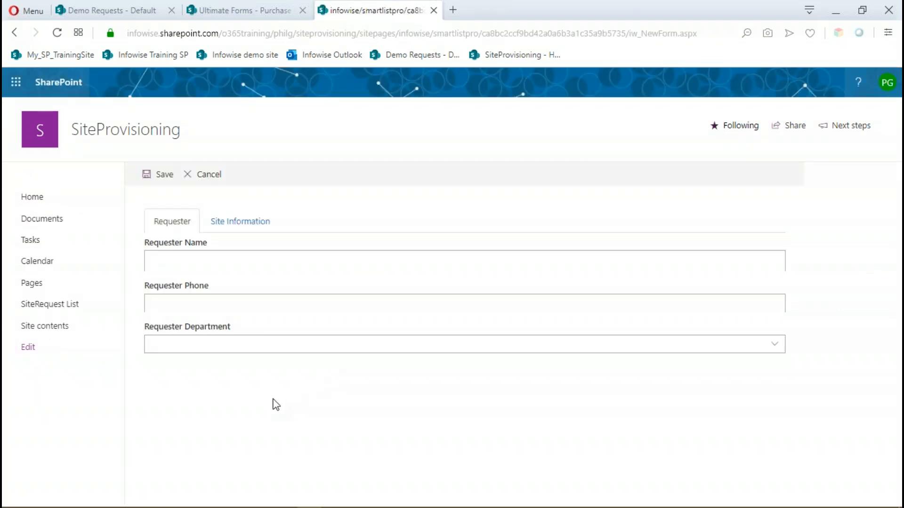
left_click(209, 175)
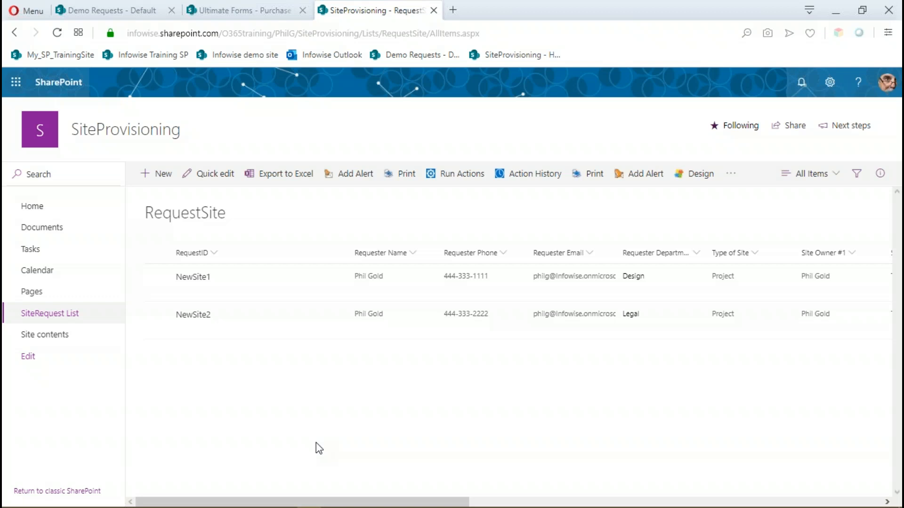
Reopen the RequestSite list's form design and select the Requester Phone column on the Requester tab.
left_click(705, 178)
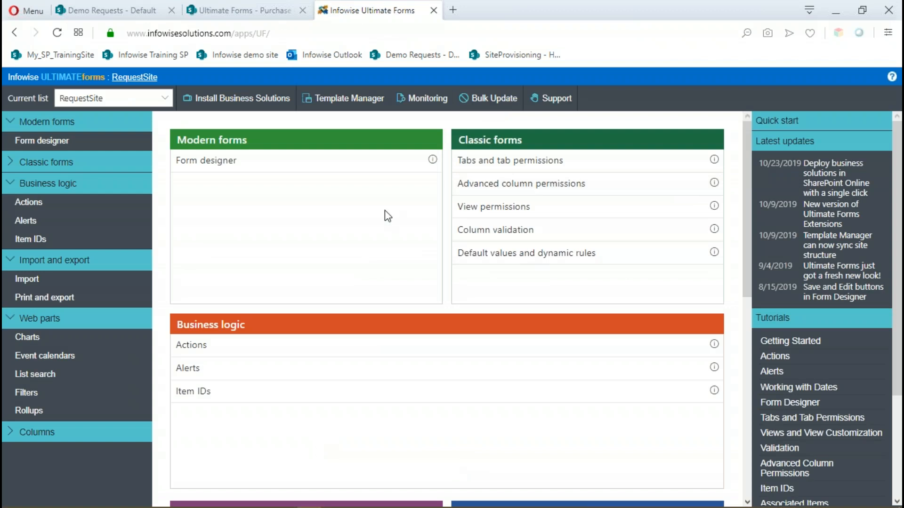
left_click(207, 161)
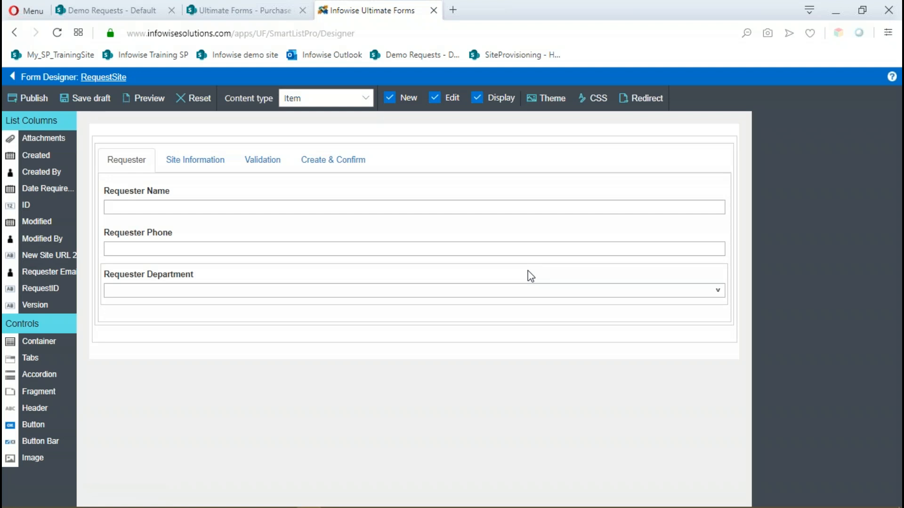
left_click(270, 235)
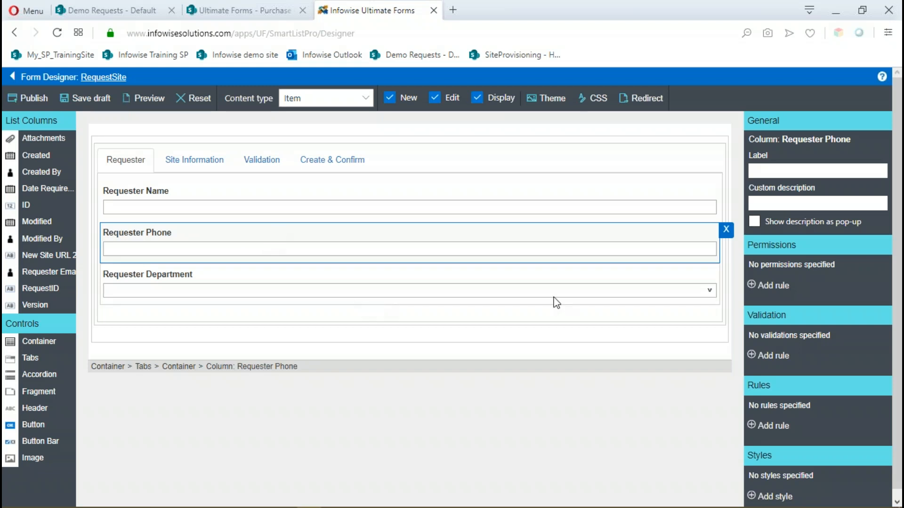
Add a Phone pattern validation to Requester Phone with the error message "Please enter a valid phone number", and save it.
left_click(752, 356)
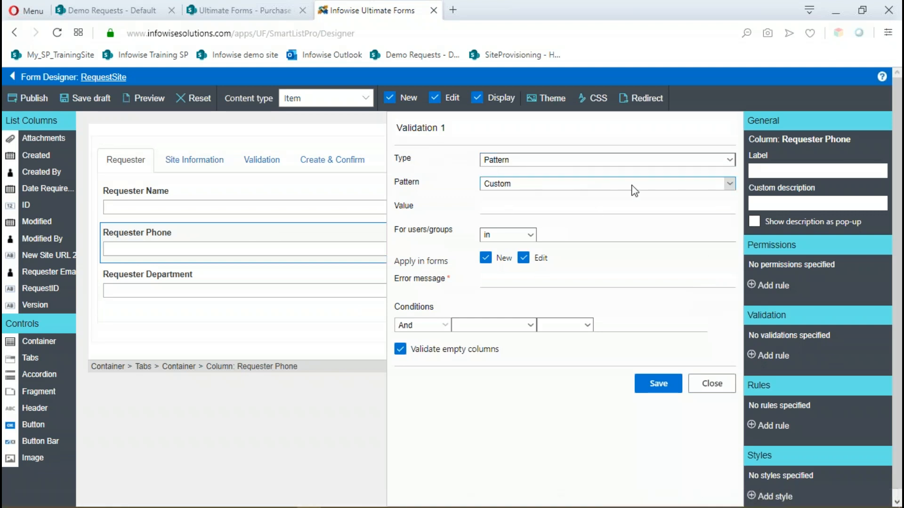
left_click(729, 185)
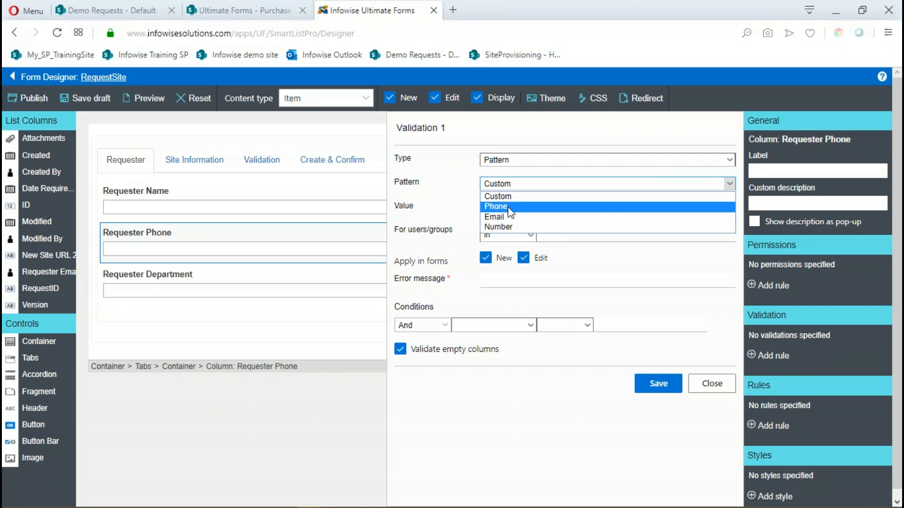
left_click(511, 213)
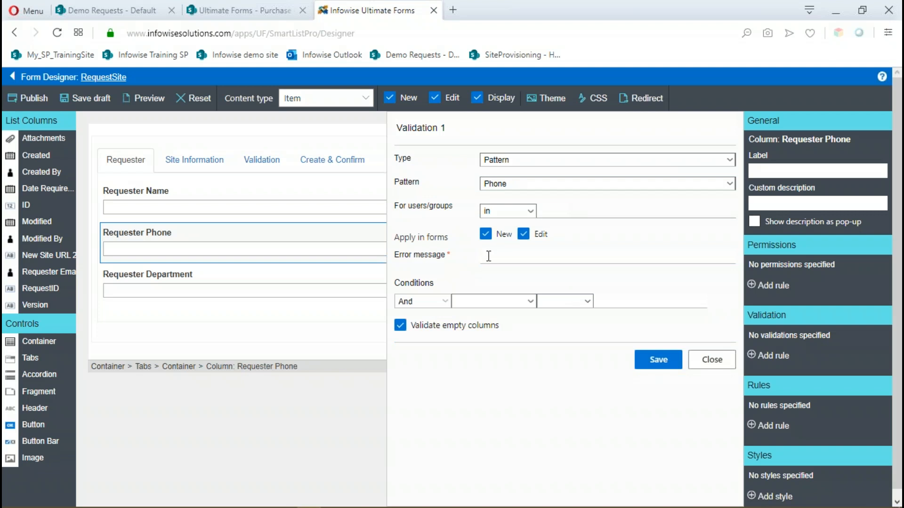
type("Please enter a valid phone number")
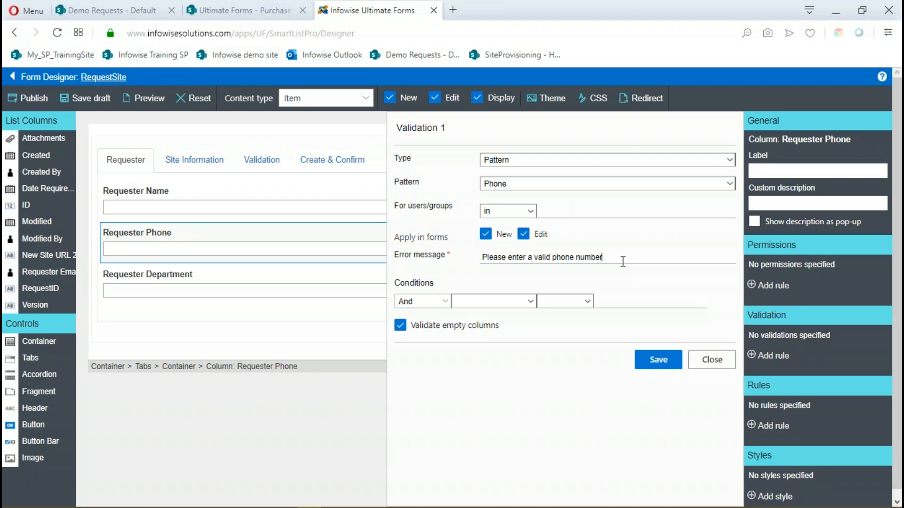
left_click(656, 362)
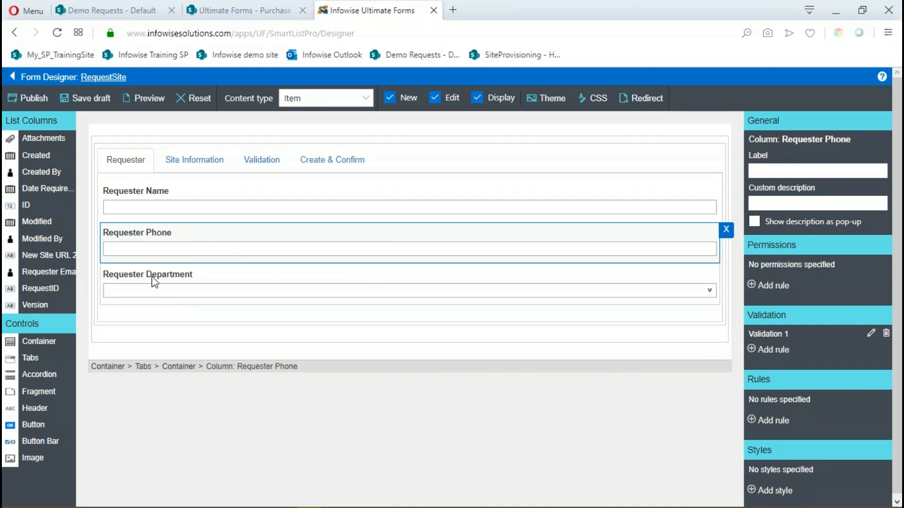
Review the fields on the Validation and Create & Confirm tabs and select the Deploy Site column.
left_click(268, 163)
left_click(324, 161)
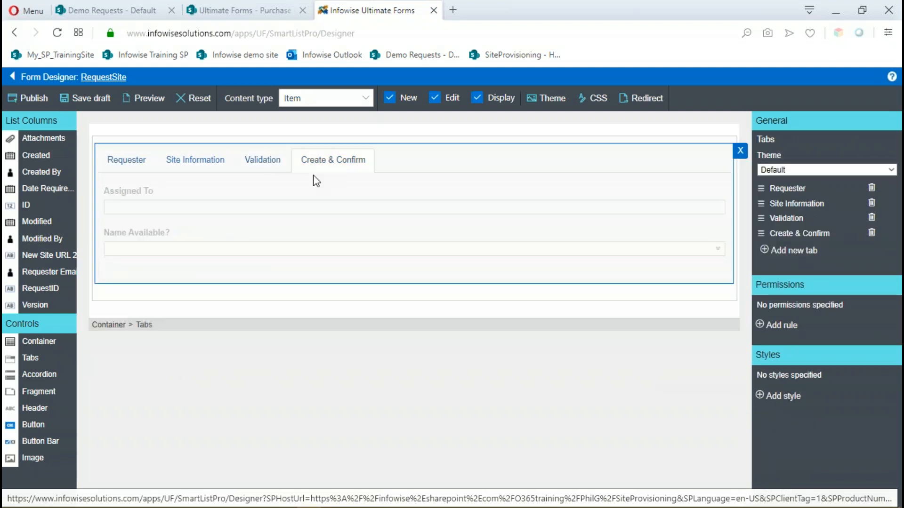
left_click(217, 189)
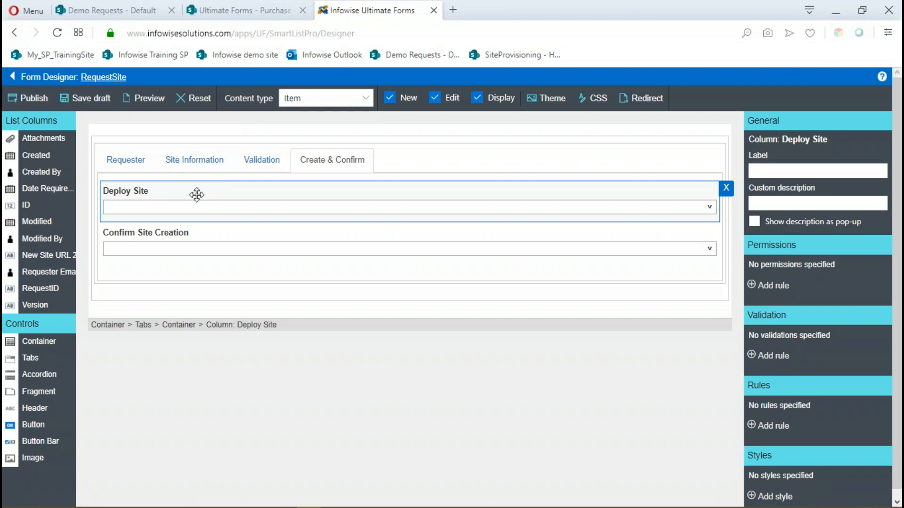
left_click(262, 160)
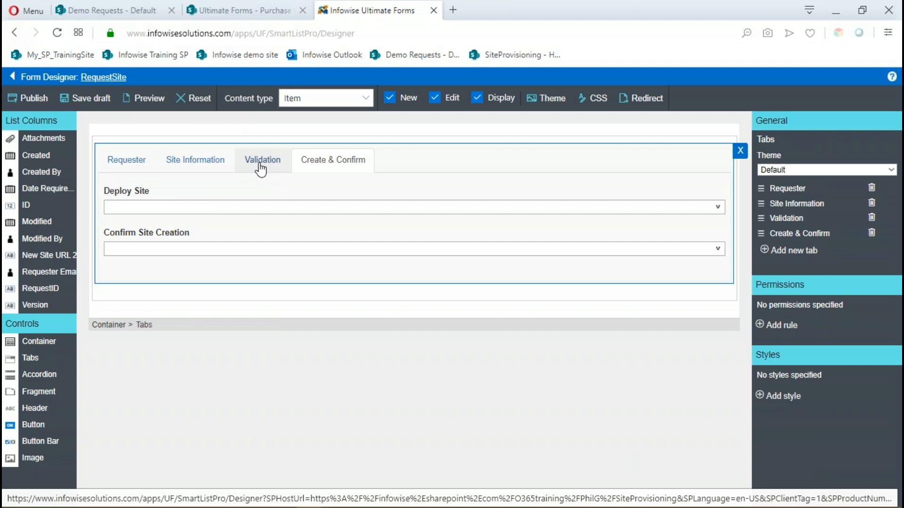
left_click(260, 167)
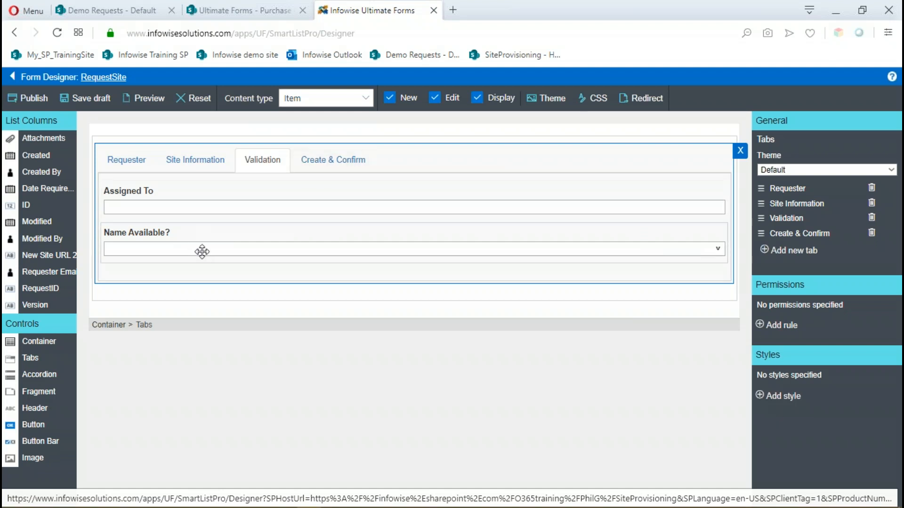
left_click(314, 162)
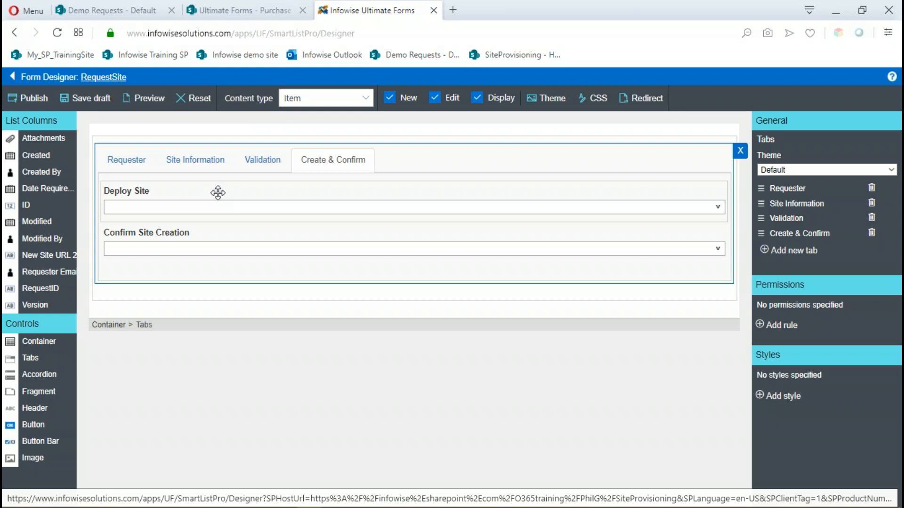
left_click(219, 191)
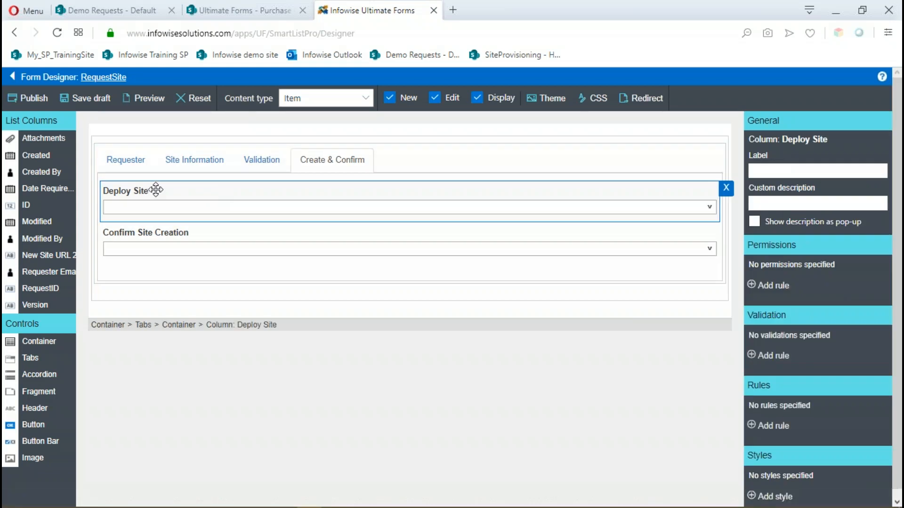
Add a Hidden permission rule to the Deploy Site column with a condition based on Confirm Site Creation.
left_click(753, 285)
left_click(400, 205)
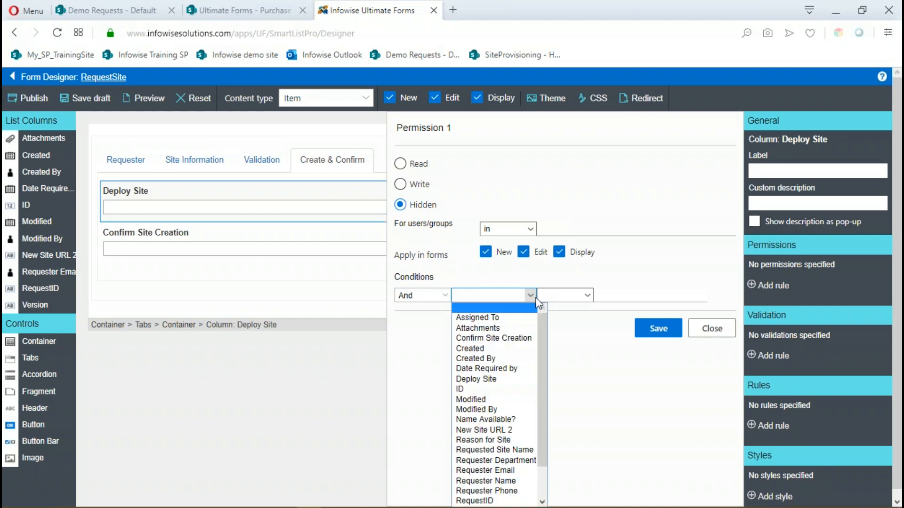
left_click(473, 339)
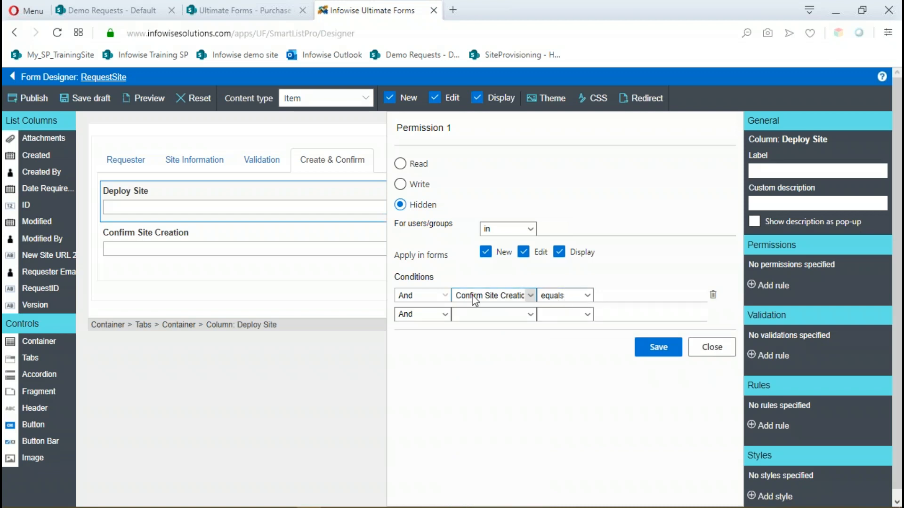
left_click(623, 292)
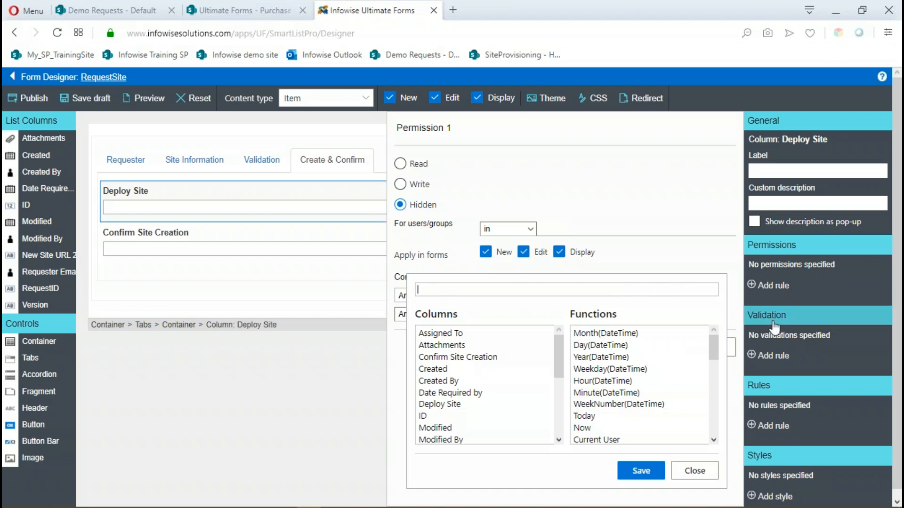
scroll(701, 268, "down", 1)
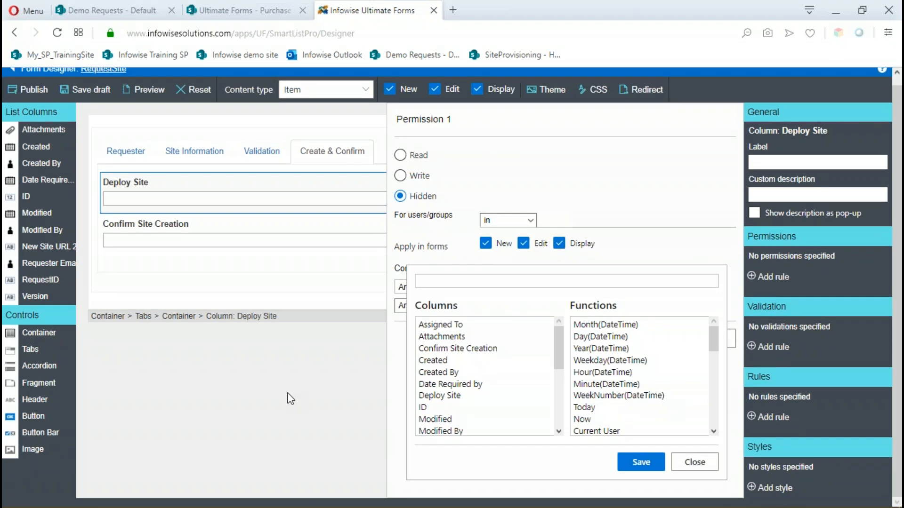
left_click(695, 462)
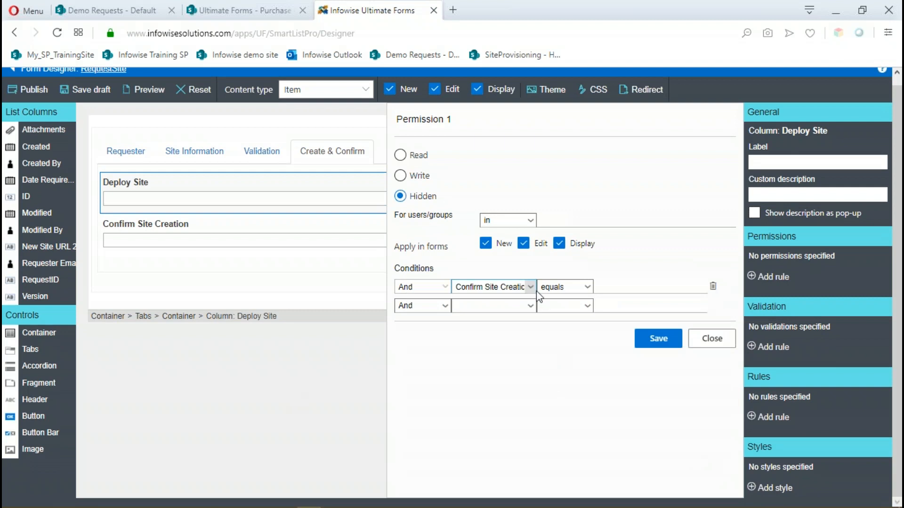
Set the rule's condition so that Confirm Site Creation not equals Yes.
left_click(588, 288)
left_click(564, 308)
left_click(607, 286)
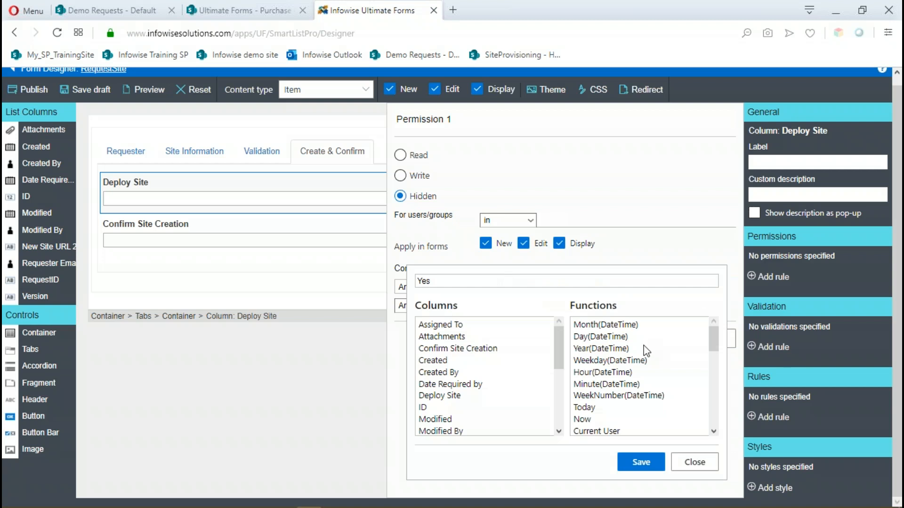
left_click(653, 465)
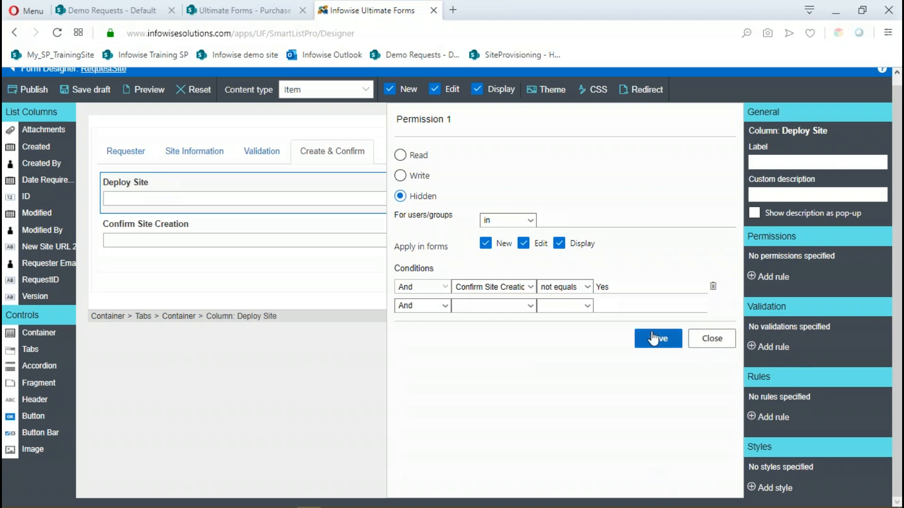
Name the permission rule "Hide Deploy site if name not available" and save it.
left_click(468, 121)
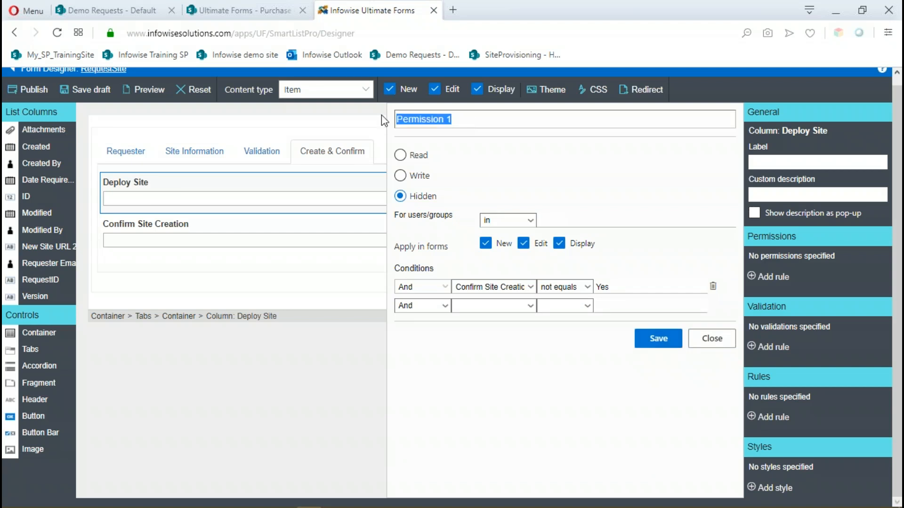
type("H")
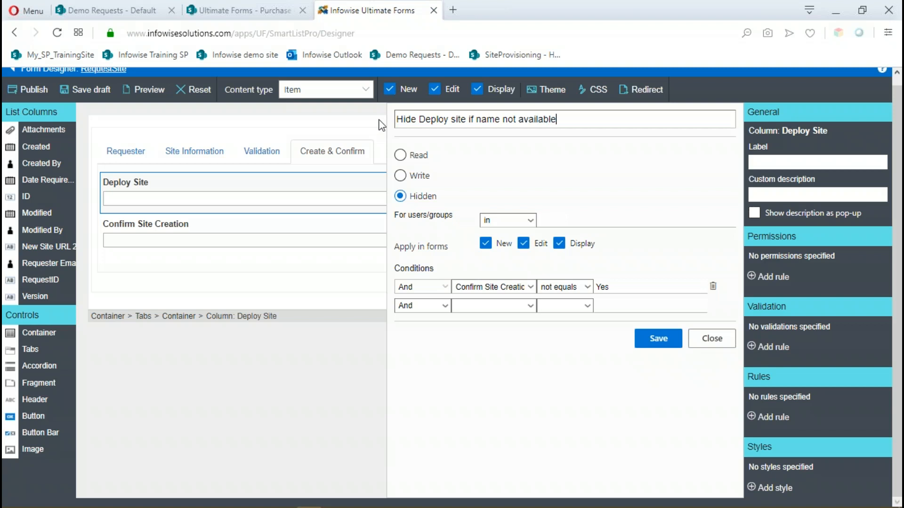
left_click(659, 339)
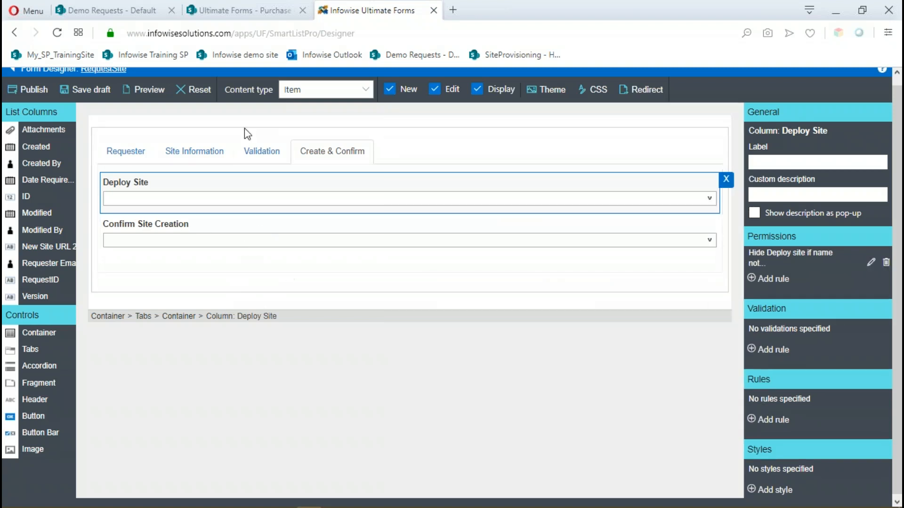
scroll(121, 152, "up", 1)
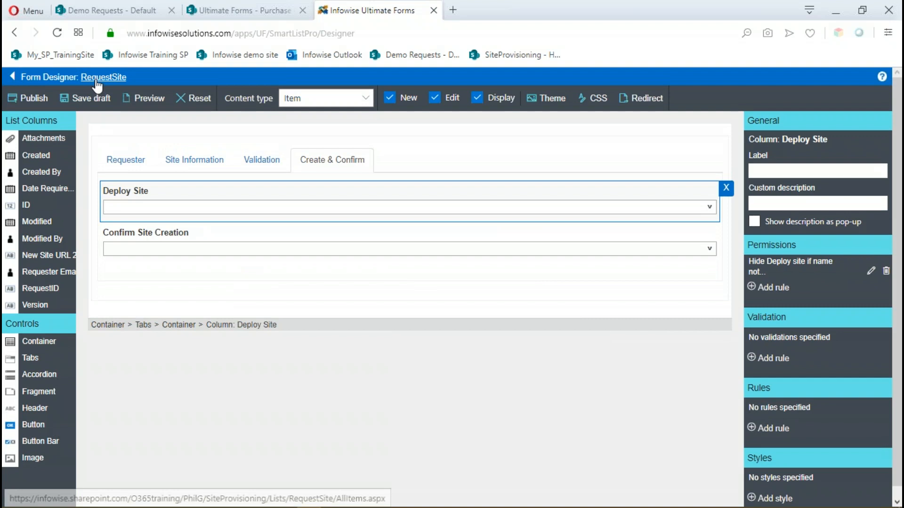
Publish the RequestSite form with the Deploy Site permission rule for all users.
left_click(45, 107)
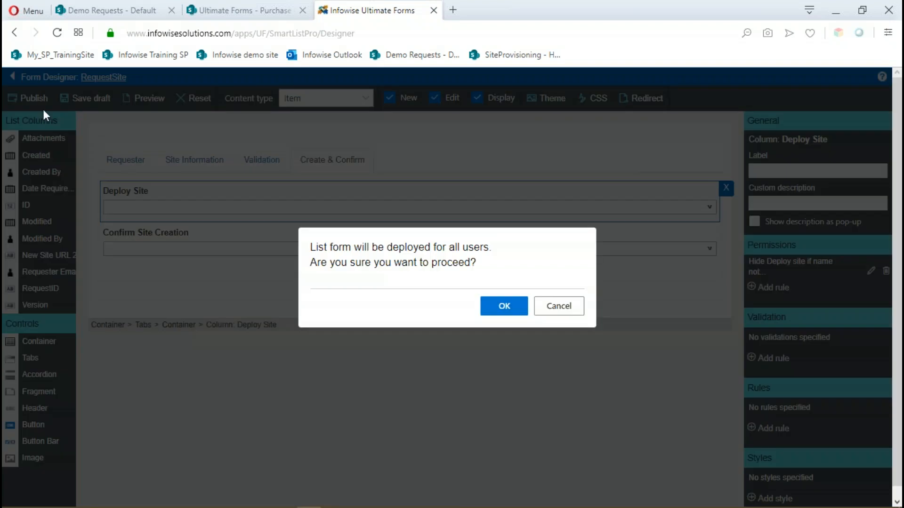
left_click(503, 310)
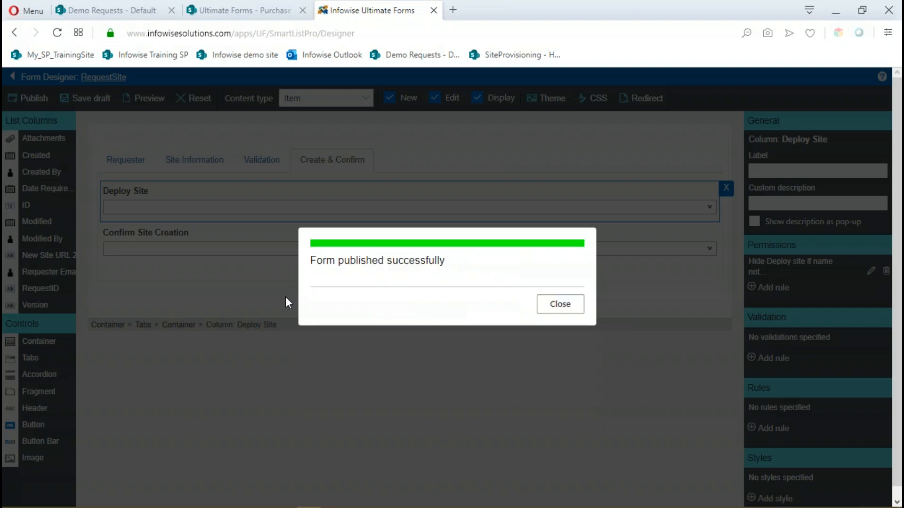
left_click(570, 310)
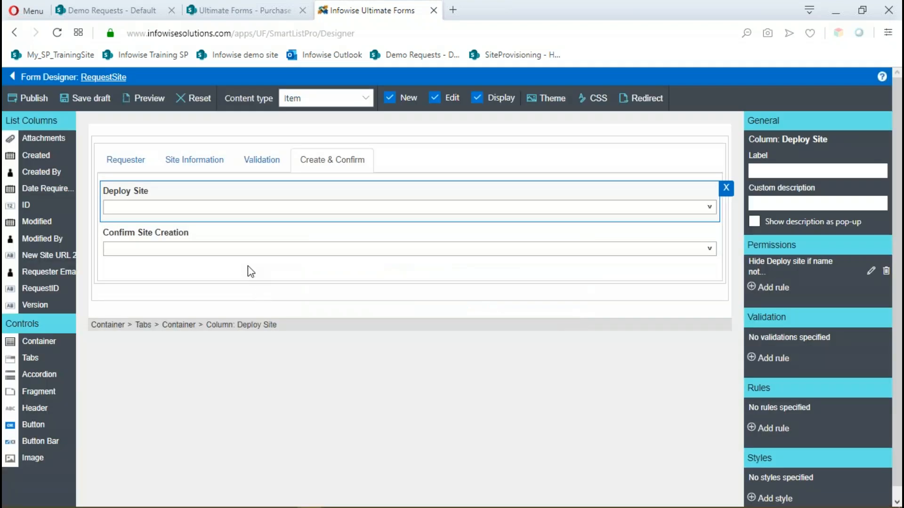
Open a new item form in the RequestSite list, review its Site Information tab, and cancel the form.
left_click(103, 78)
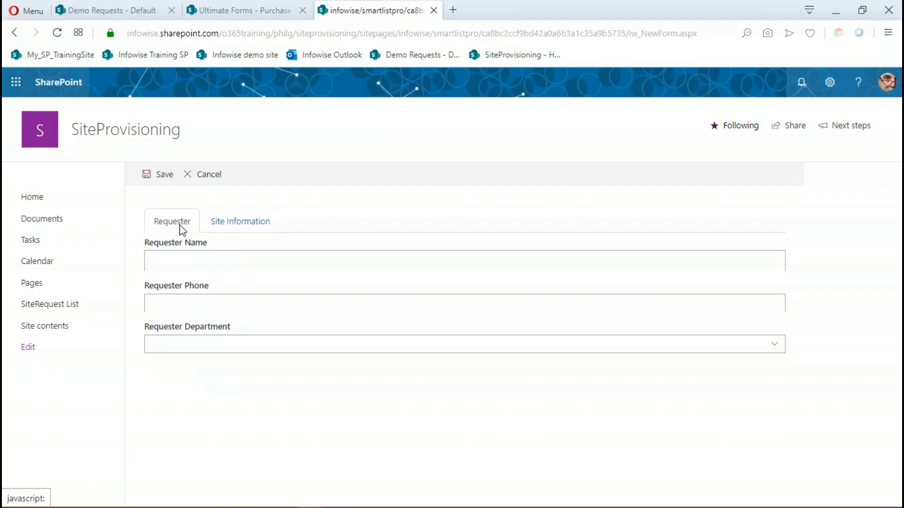
left_click(216, 225)
scroll(301, 371, "down", 2)
scroll(163, 194, "up", 2)
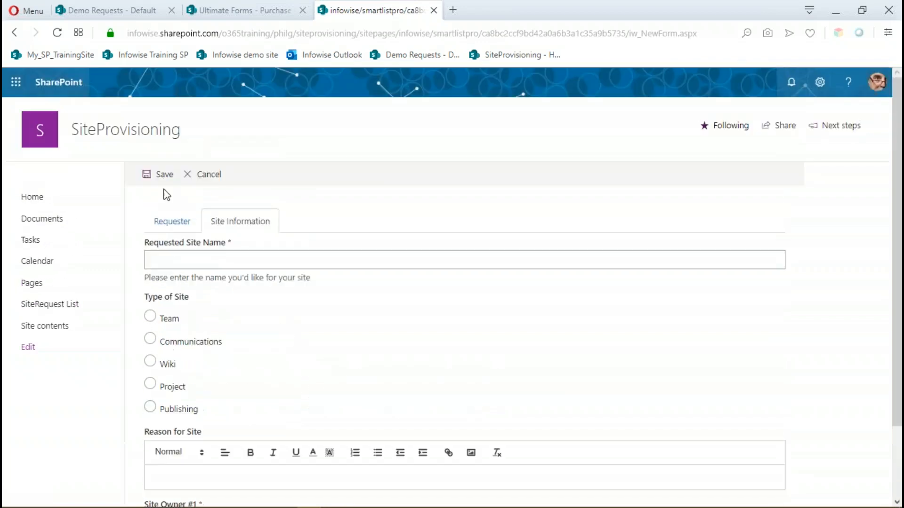
left_click(210, 174)
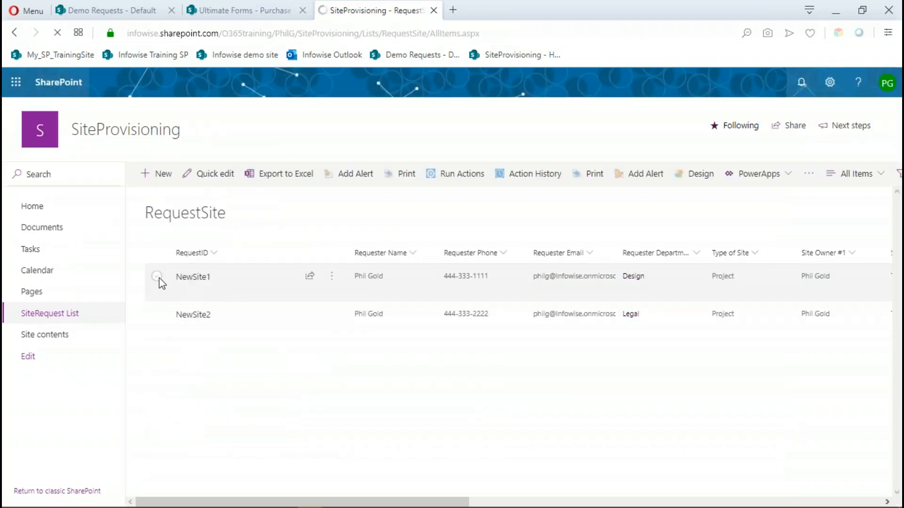
Open NewSite1 for editing, compare its Create & Confirm and Validation tabs, and cancel without saving.
left_click(158, 279)
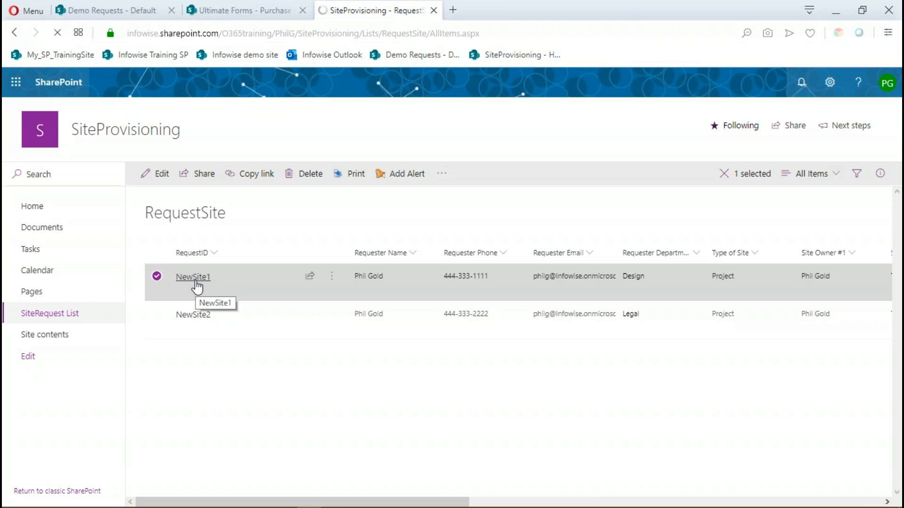
left_click(157, 178)
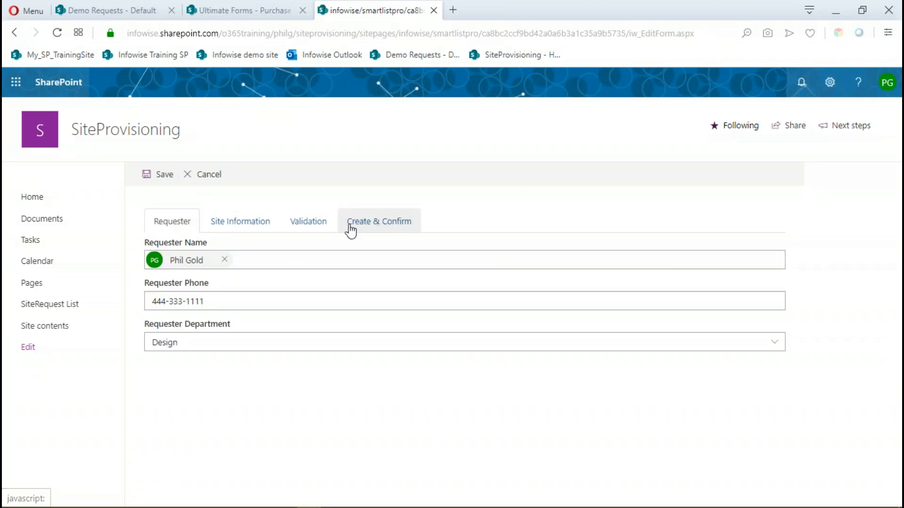
left_click(389, 228)
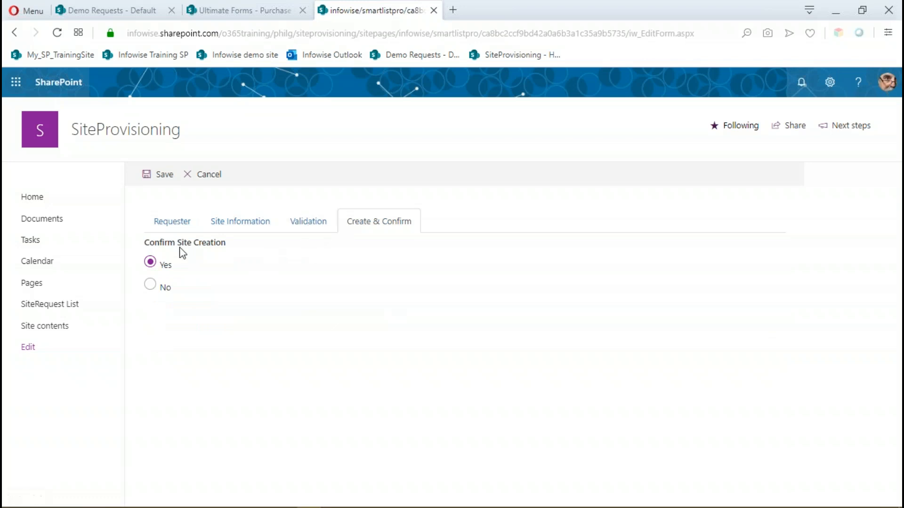
left_click(305, 226)
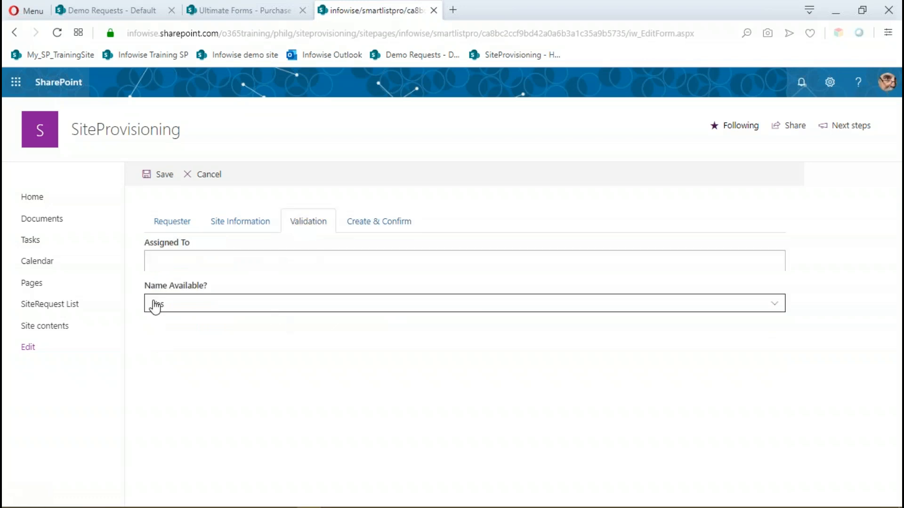
left_click(377, 223)
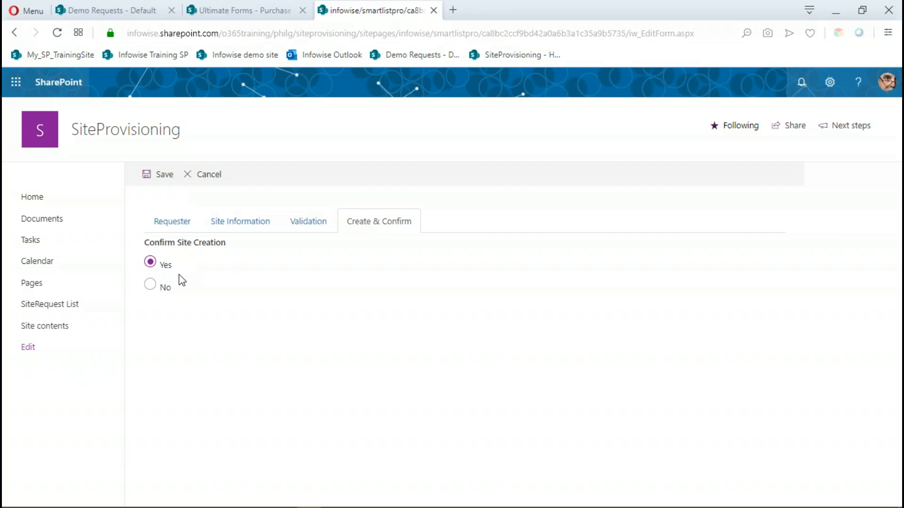
left_click(295, 225)
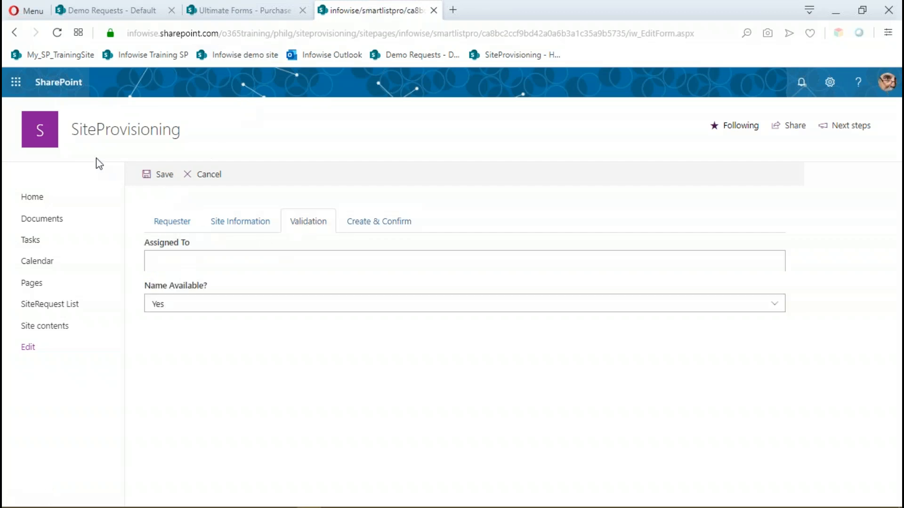
left_click(192, 175)
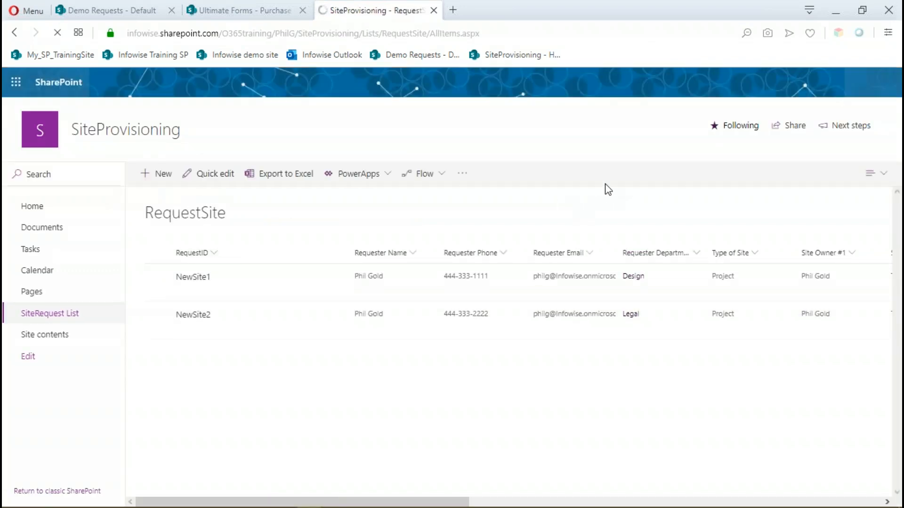
Reopen the RequestSite list's form designer and select the Deploy Site column on the Create & Confirm tab.
left_click(698, 178)
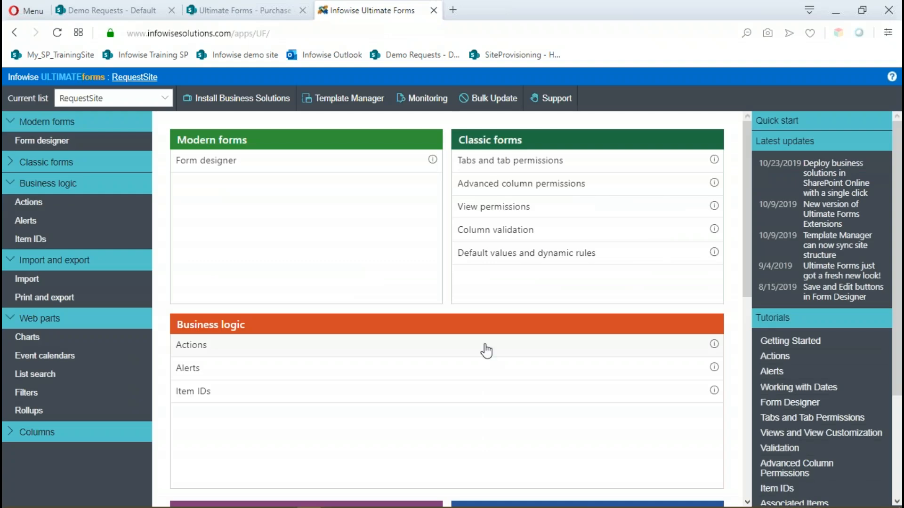
left_click(201, 164)
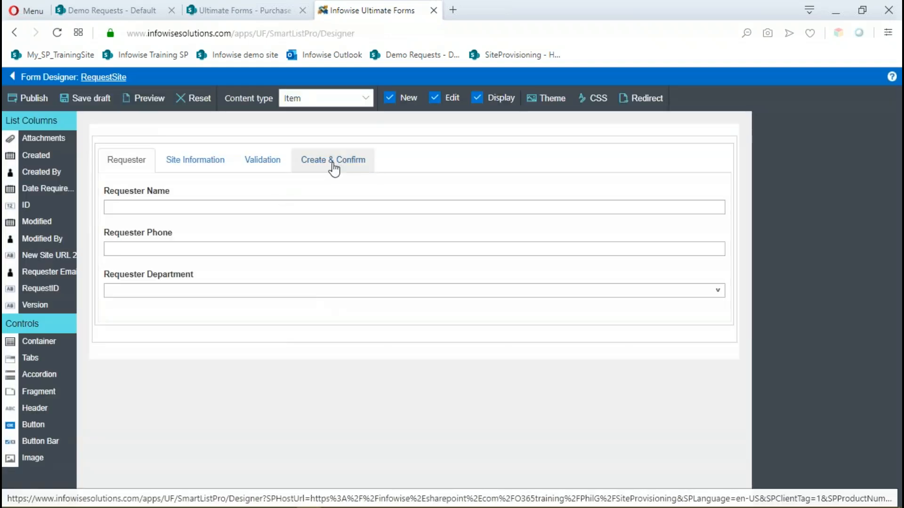
left_click(333, 164)
left_click(226, 192)
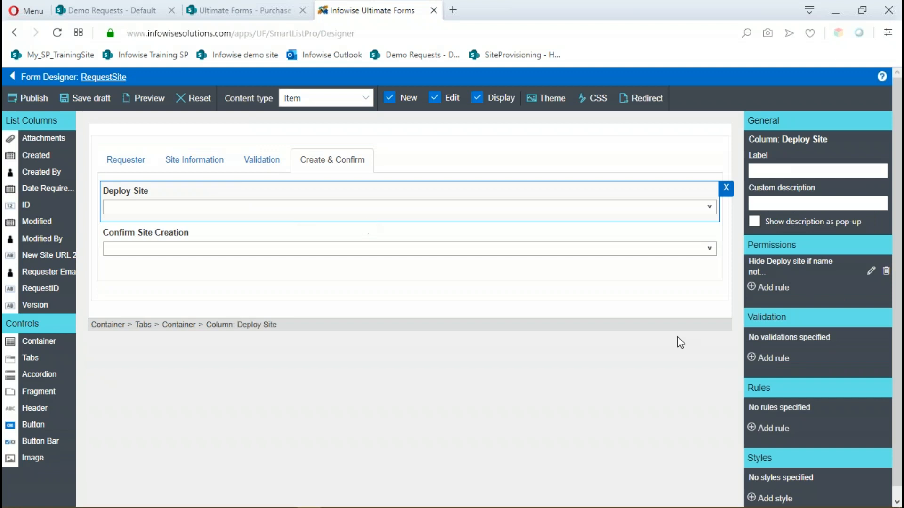
Add a Write permission rule named "Reveal deploy when site name available" to the Deploy Site column.
left_click(752, 289)
left_click(397, 126)
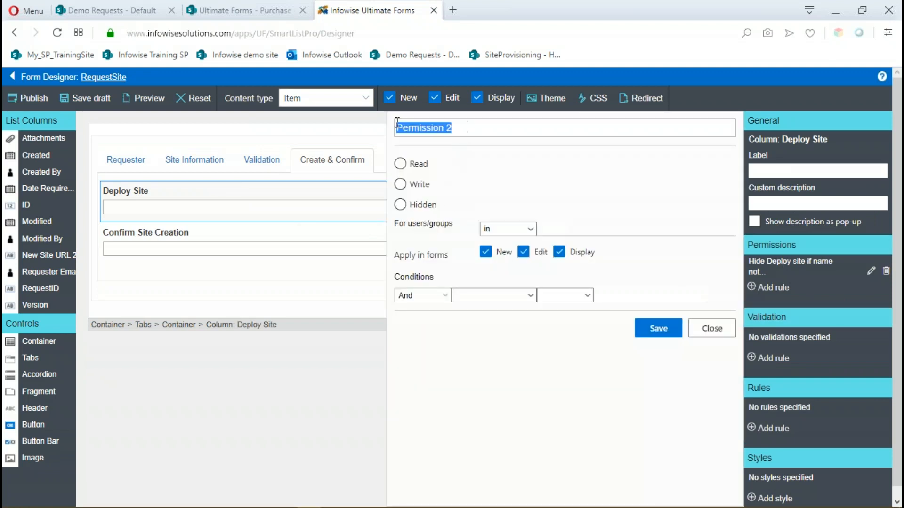
type("Reveal deploy when")
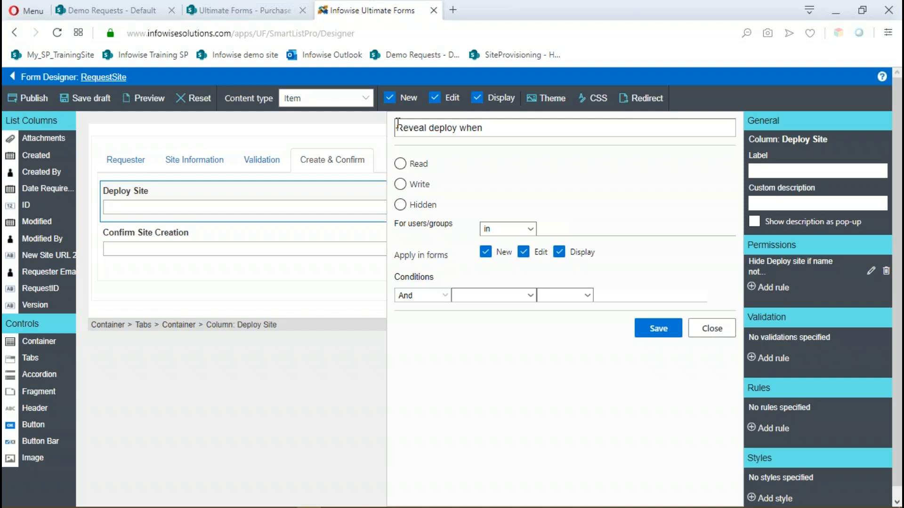
type("ame available")
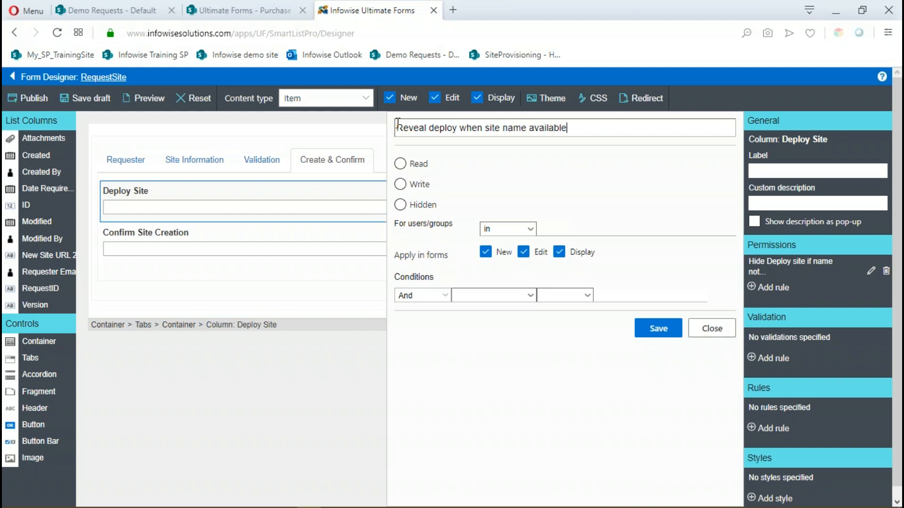
left_click(400, 184)
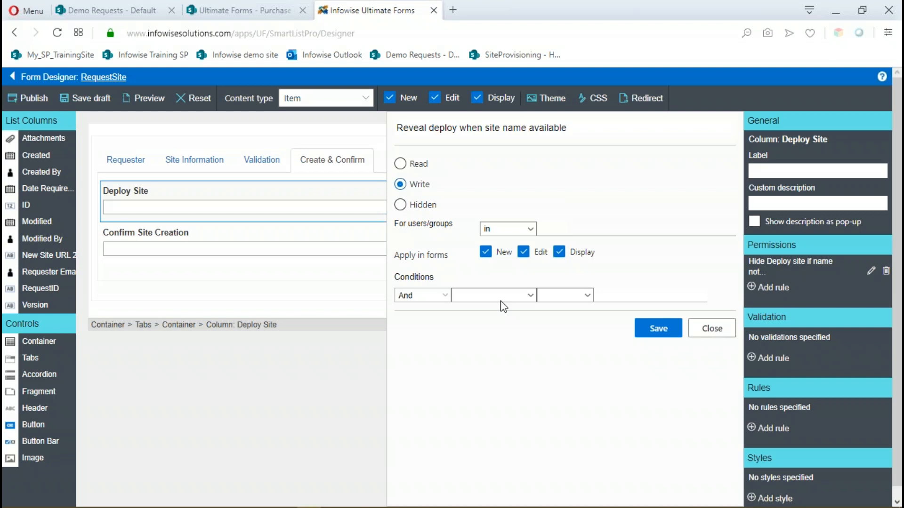
Set the rule's condition to Name Available? equals Yes and save the rule.
left_click(474, 291)
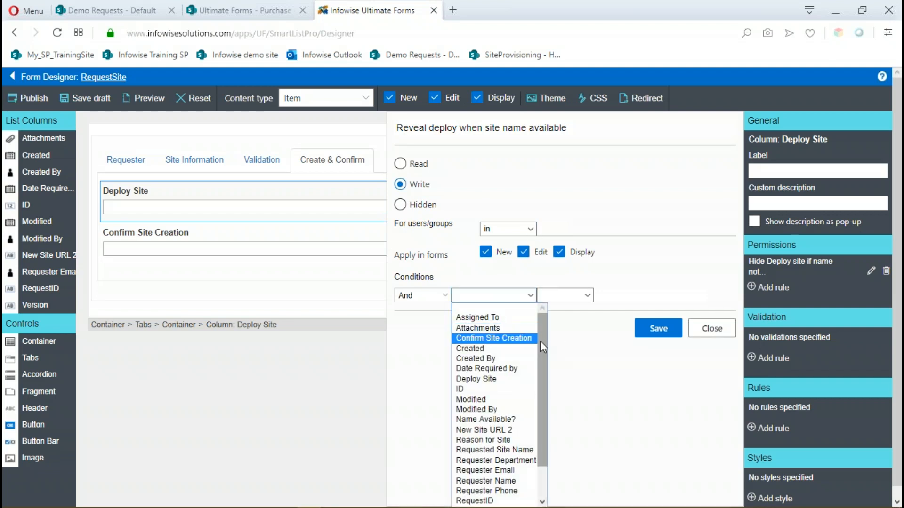
left_click_drag(545, 345, 546, 380)
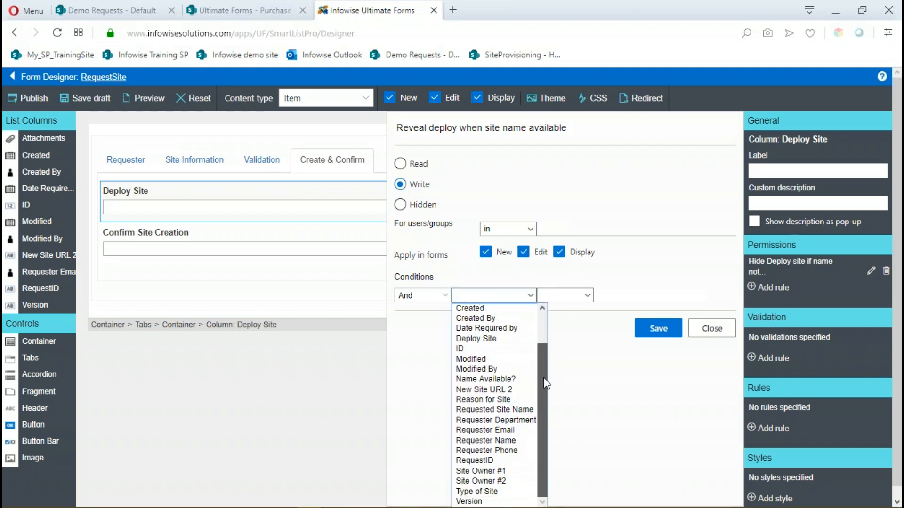
left_click(500, 379)
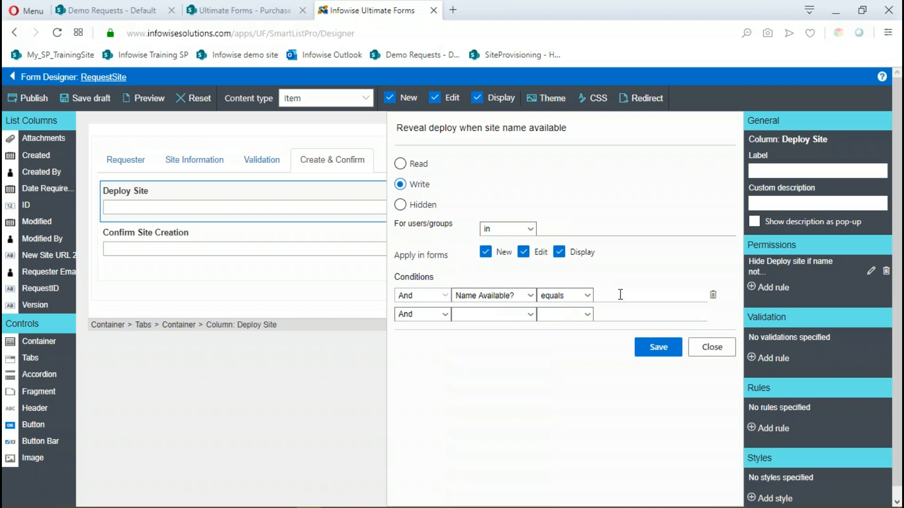
left_click(620, 294)
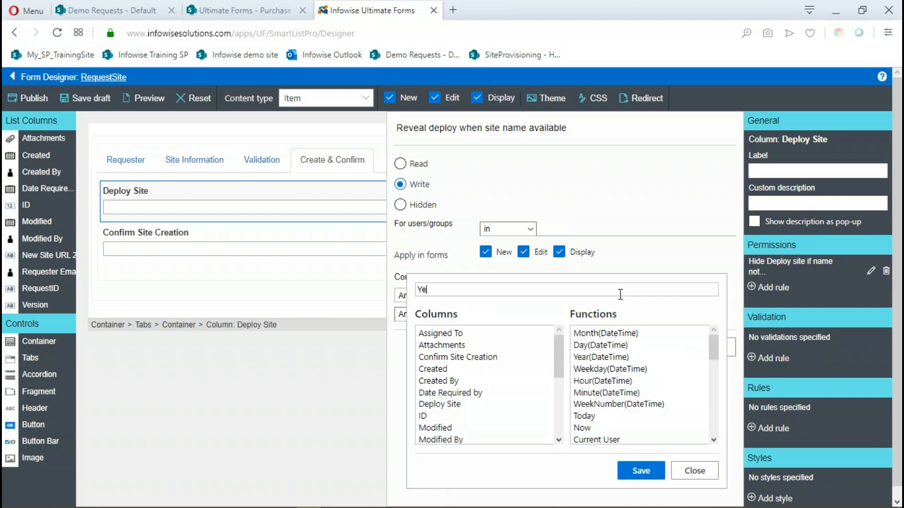
left_click(646, 472)
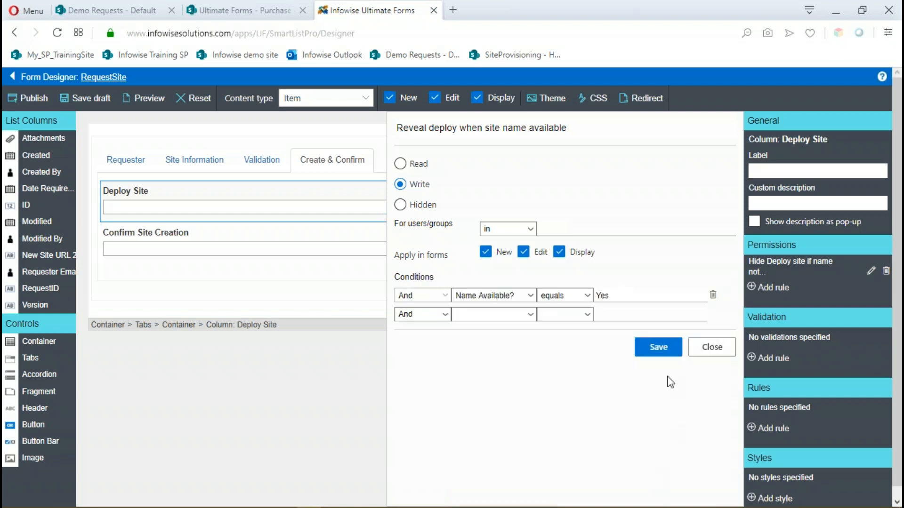
left_click(658, 346)
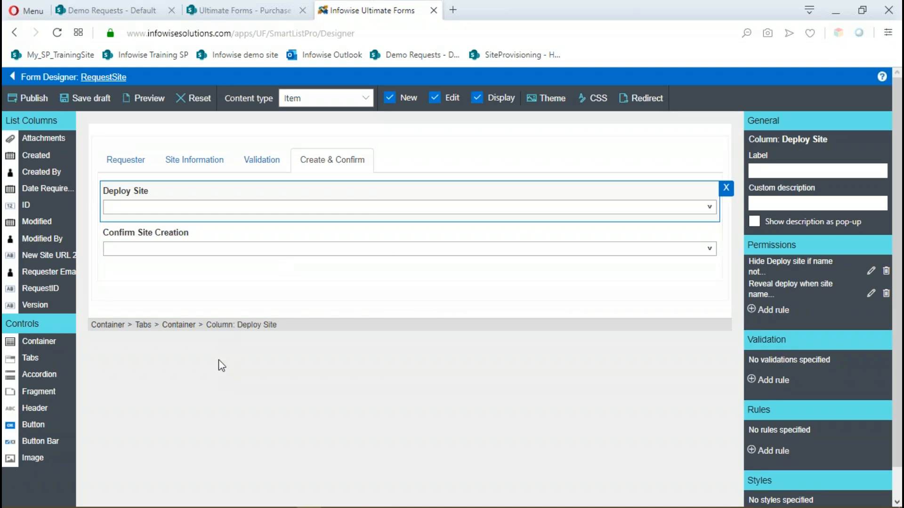
Publish the form again with both Deploy Site permission rules for all users.
left_click(29, 98)
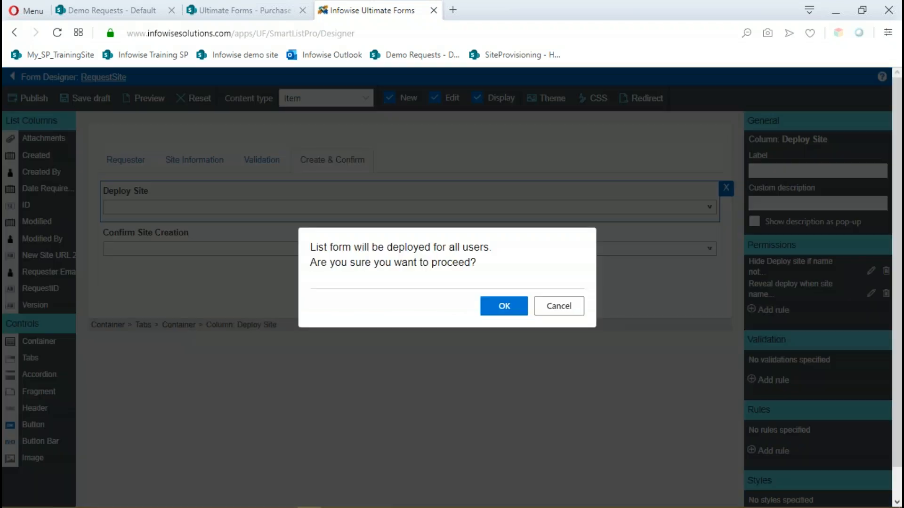
left_click(498, 305)
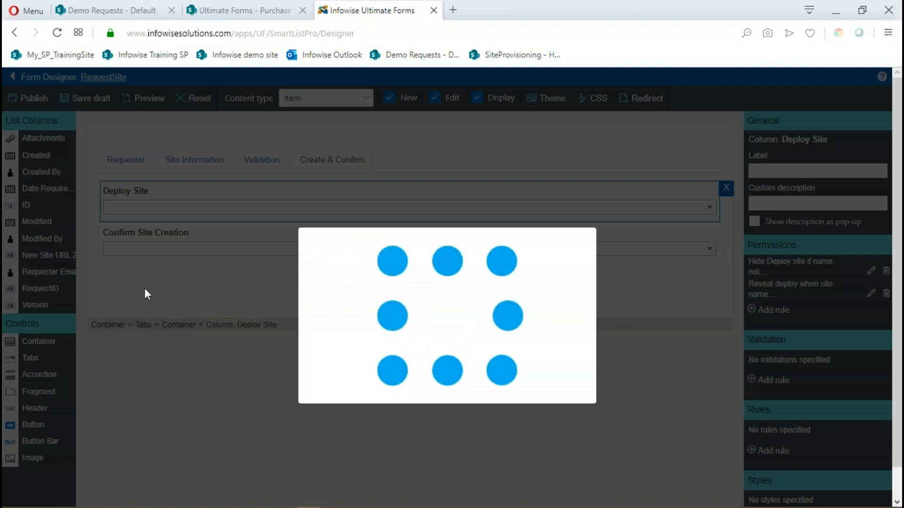
left_click(560, 305)
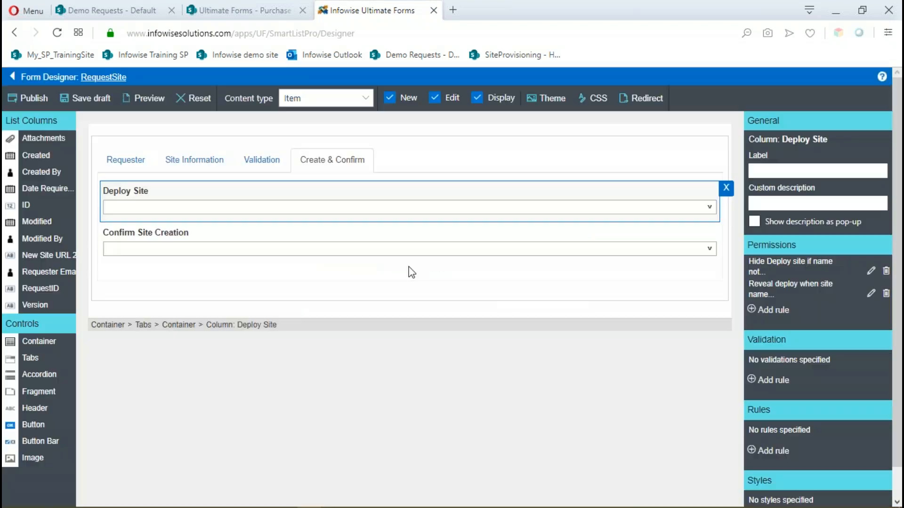
Return to the RequestSite list, open NewSite1 for editing and check Deploy Site on the Create & Confirm tab.
left_click(91, 80)
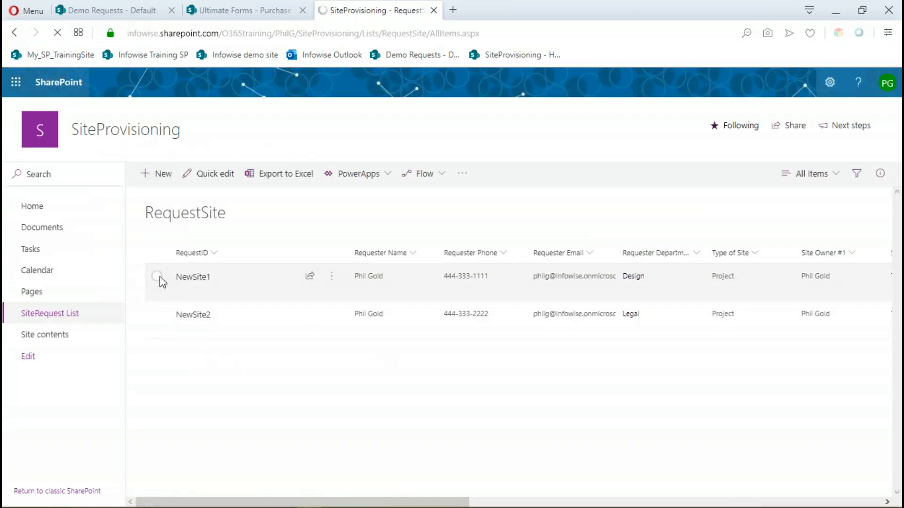
left_click(160, 276)
left_click(160, 175)
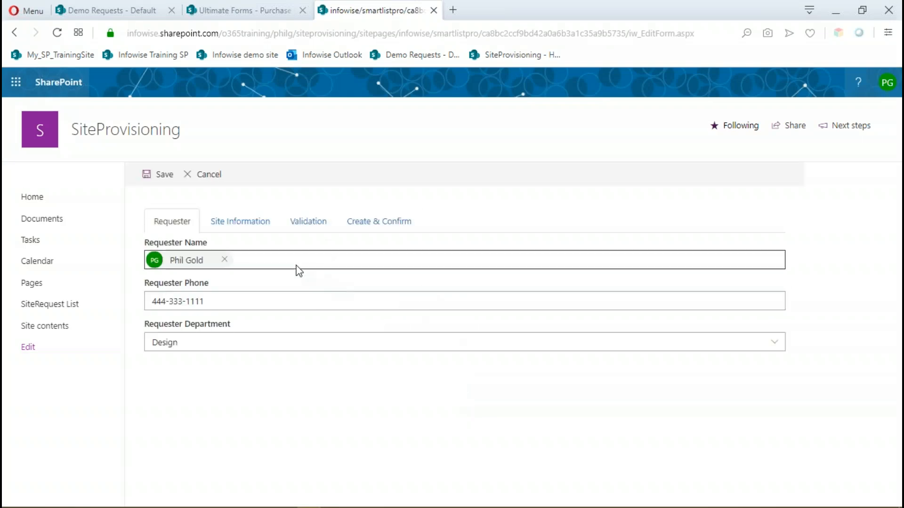
left_click(385, 227)
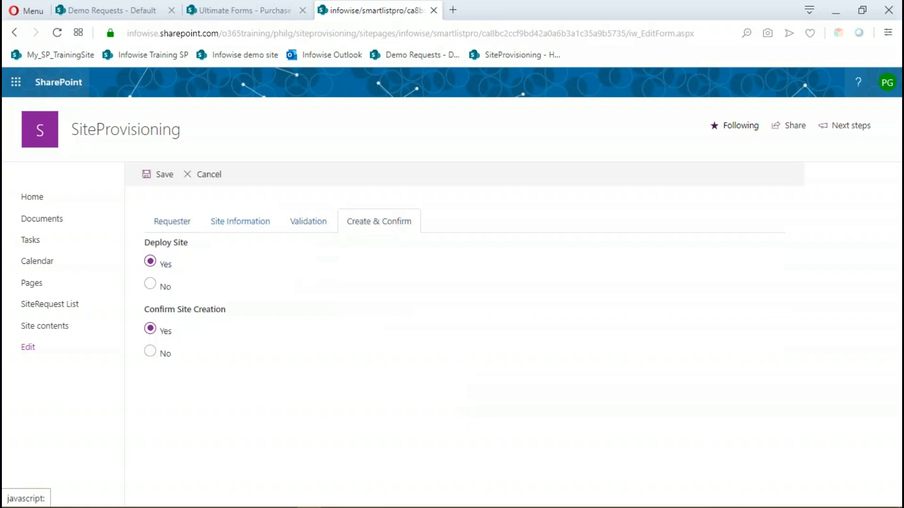
Set Name Available? to No on the Validation tab of NewSite1.
left_click(311, 228)
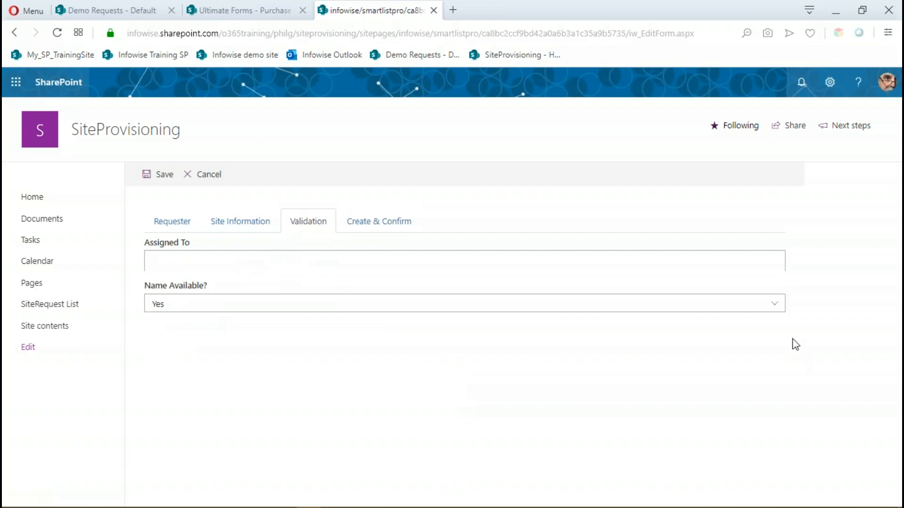
left_click(774, 306)
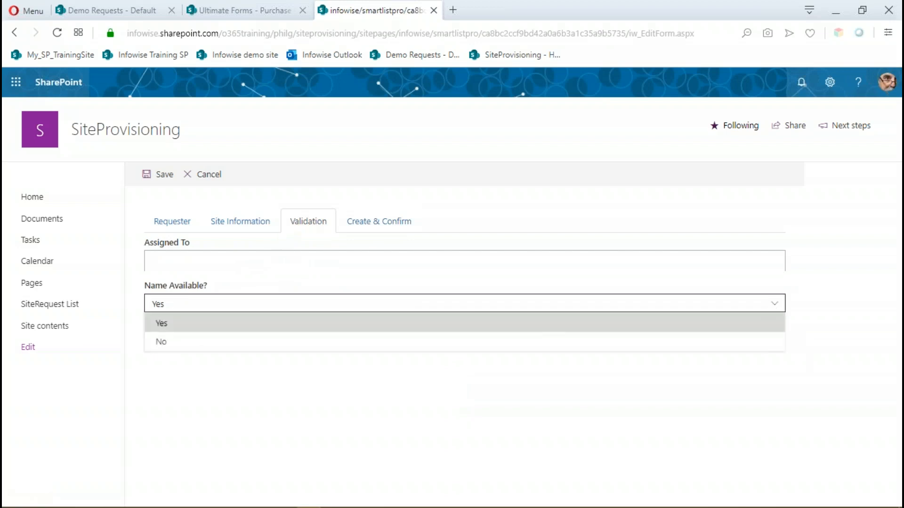
left_click(218, 344)
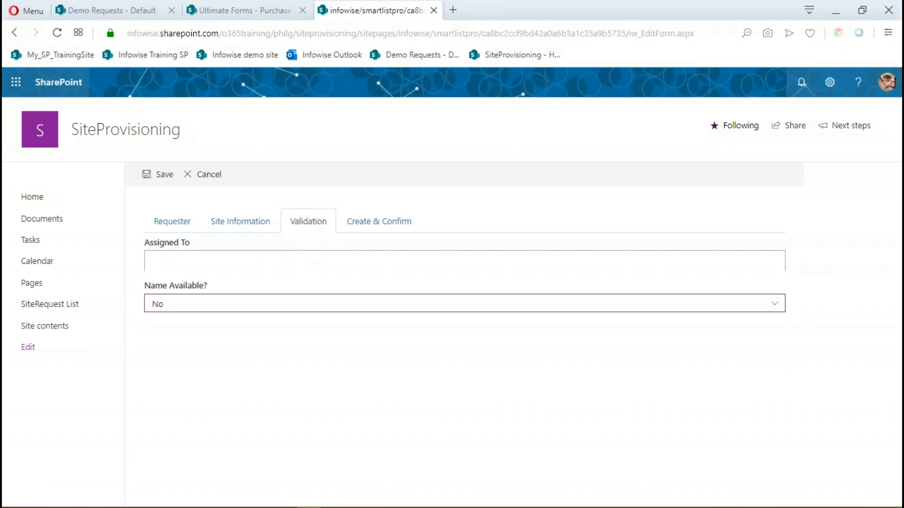
Check Deploy Site on the Create & Confirm tab with Name Available? at No and at Yes, and close the form without saving.
left_click(371, 228)
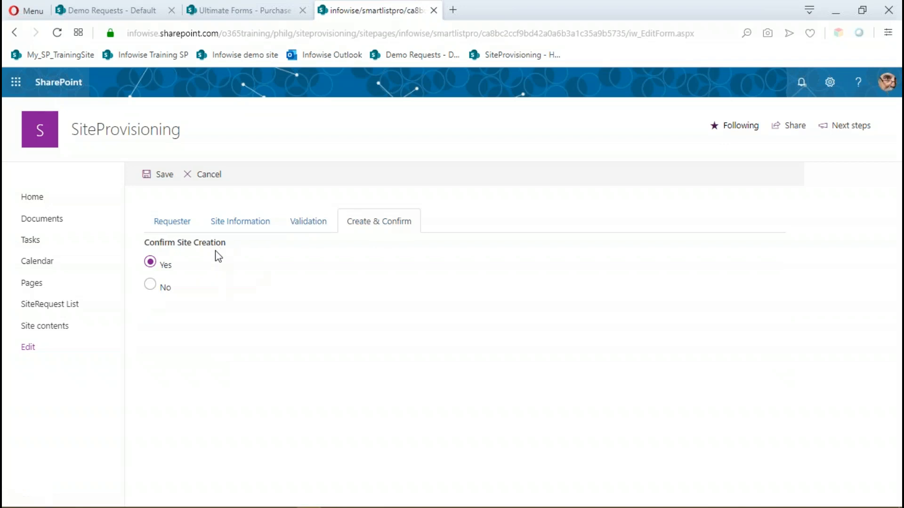
left_click(314, 230)
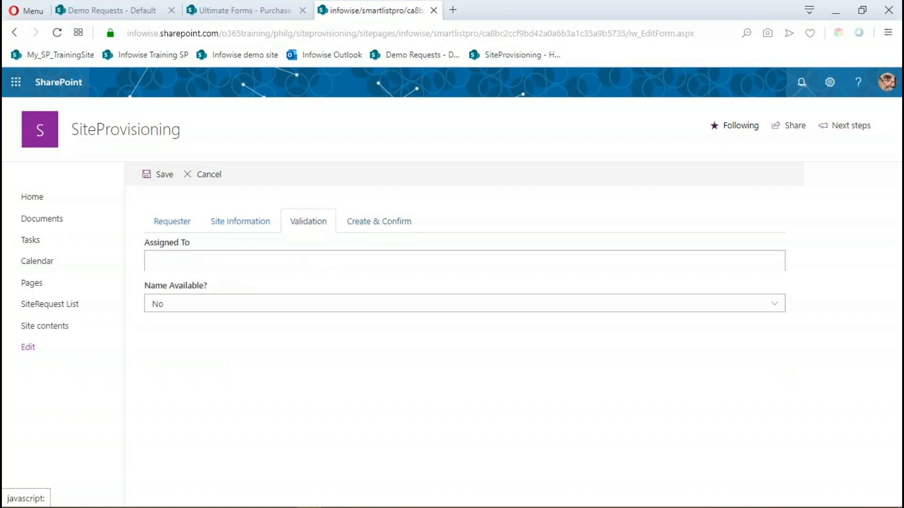
left_click(157, 308)
left_click(621, 324)
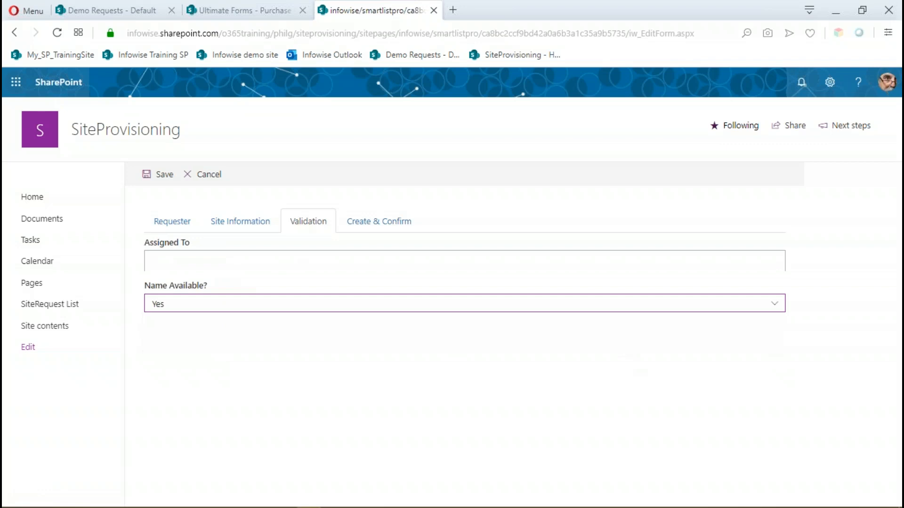
left_click(365, 231)
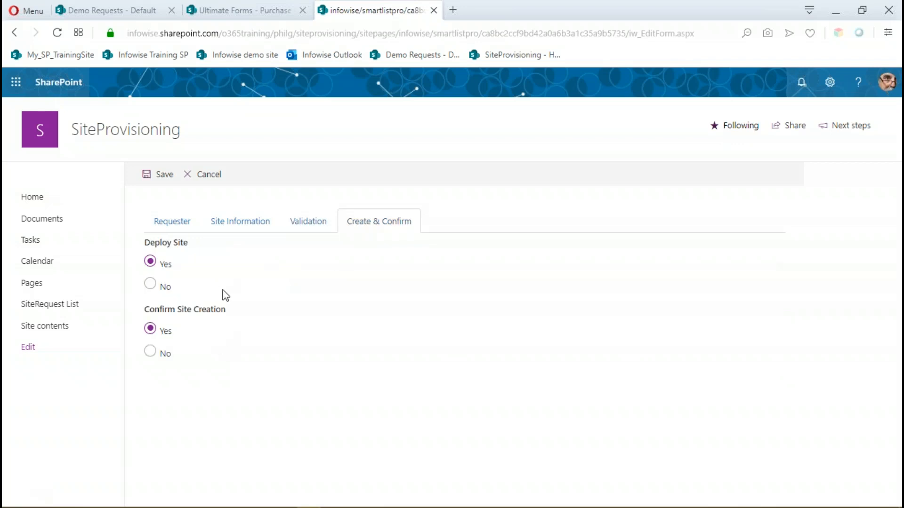
left_click(208, 176)
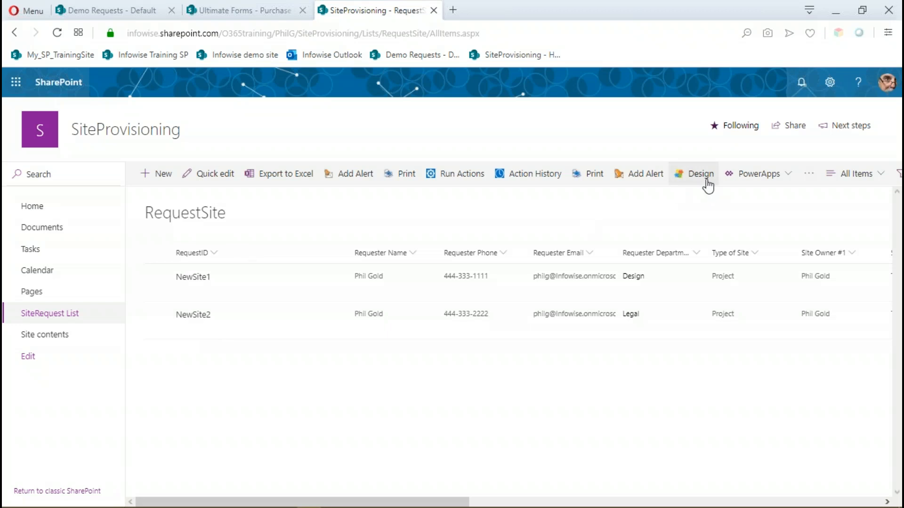
Open the Item IDs settings for RequestSite in the designer and choose RequestID as the rule's column.
left_click(707, 179)
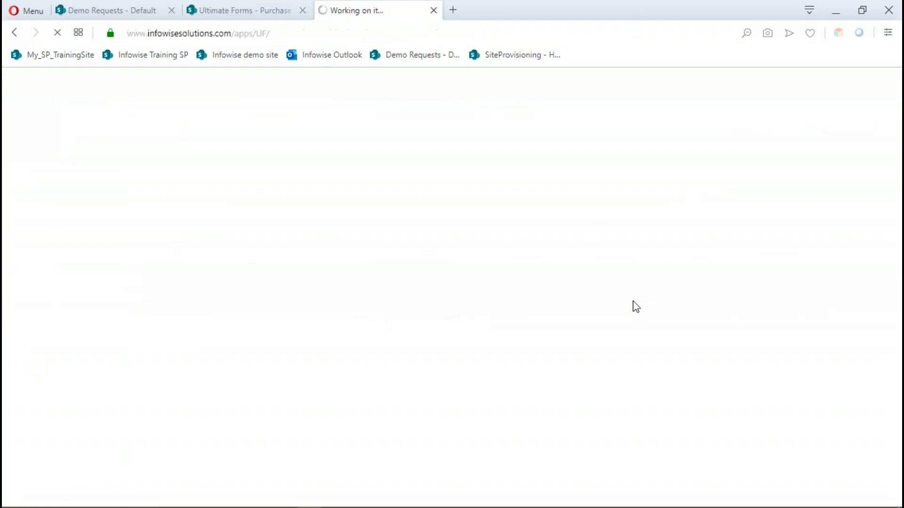
scroll(235, 254, "down", 3)
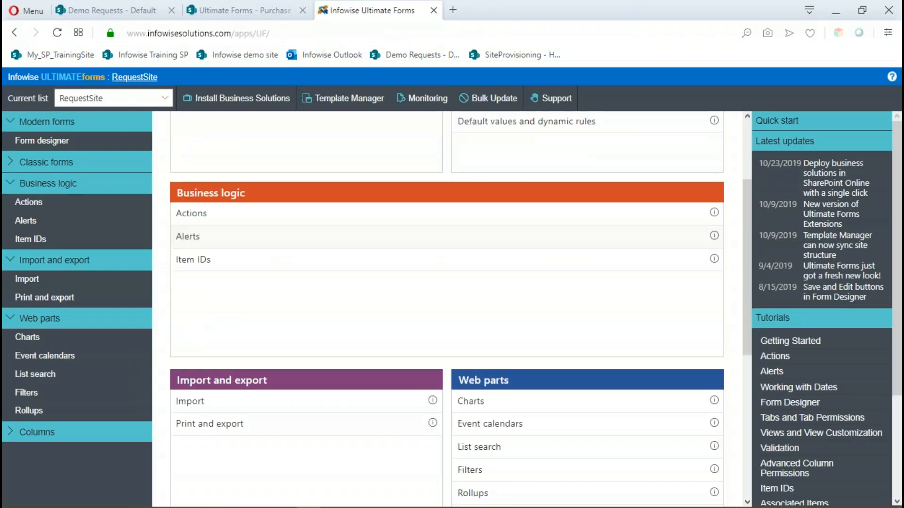
left_click(192, 261)
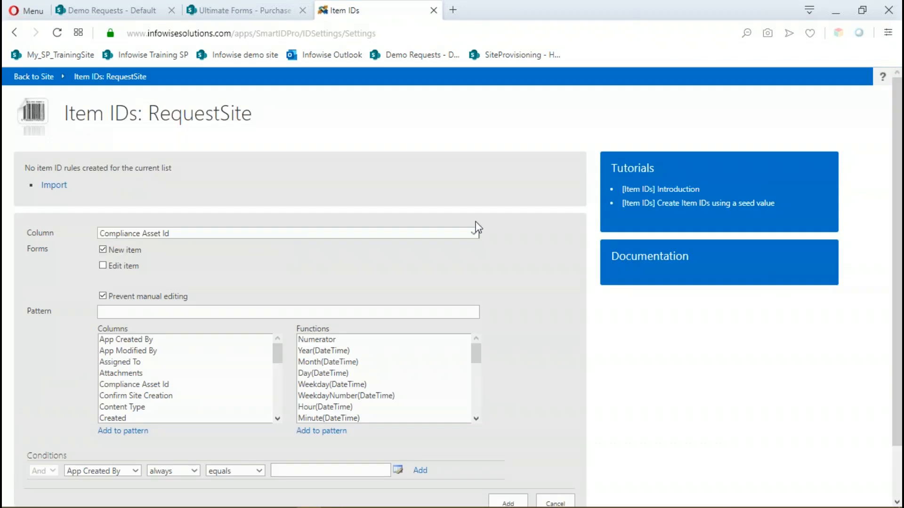
left_click(476, 234)
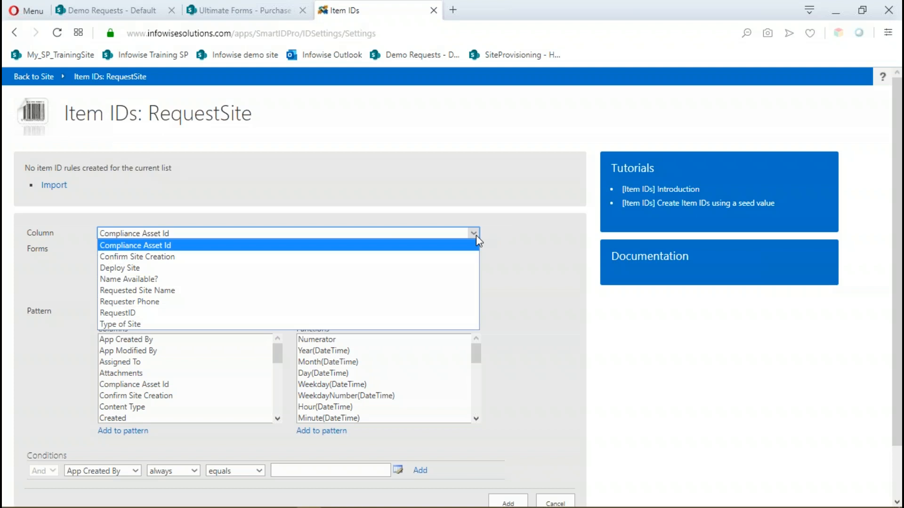
left_click(125, 313)
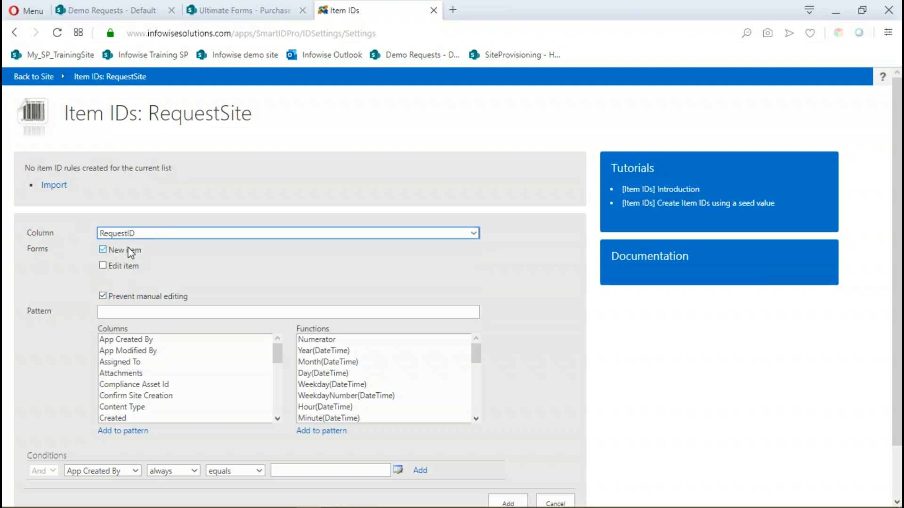
Set the item ID pattern to NewSite[#].
scroll(131, 253, "down", 2)
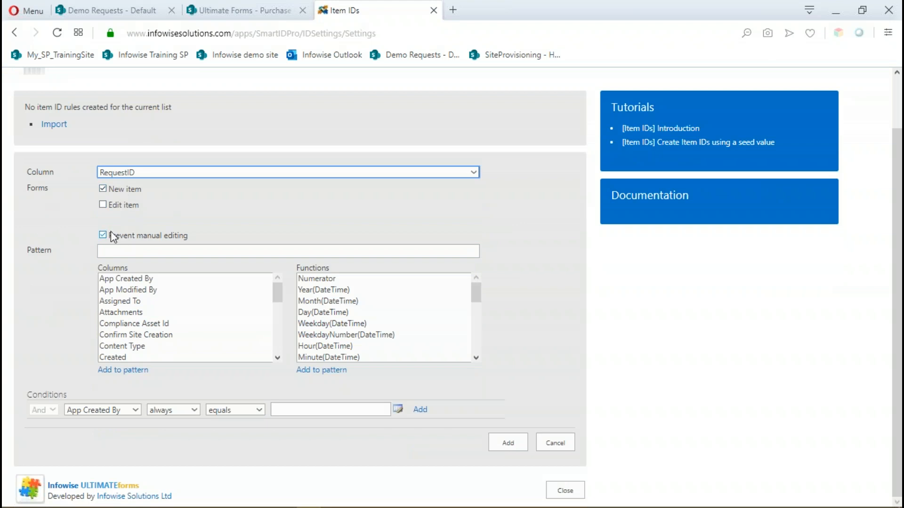
left_click(116, 253)
type("NewSite")
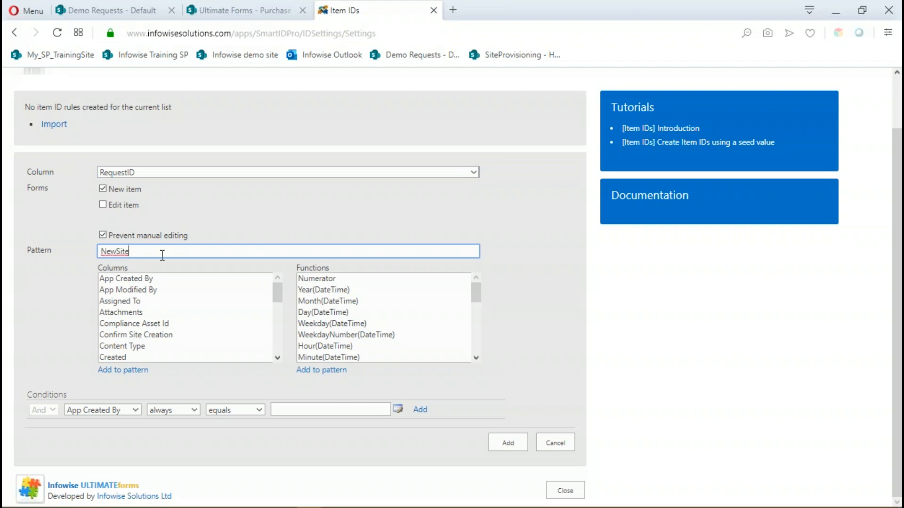
type("[#]")
Try a +2 offset on the number in the ID pattern and remove it again.
left_click(137, 252)
type("+2")
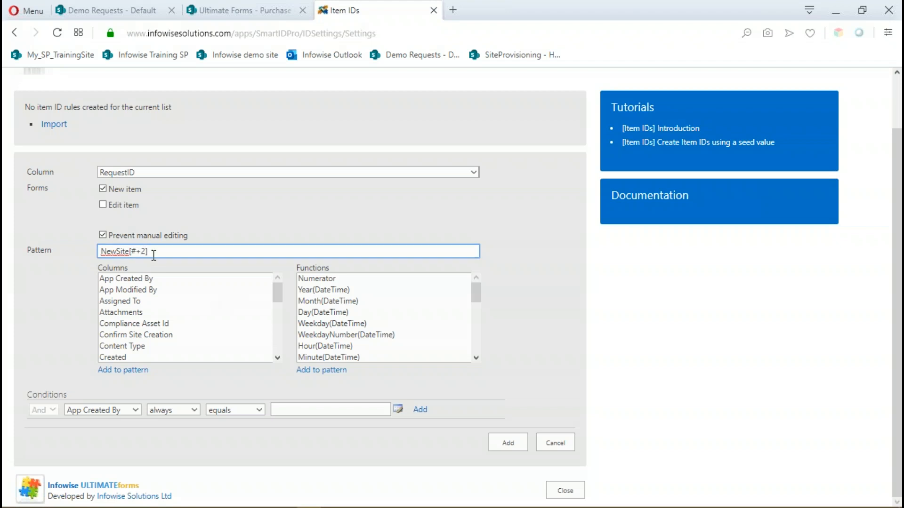
key("BackSpace")
key("BackSpace")
left_click(180, 252)
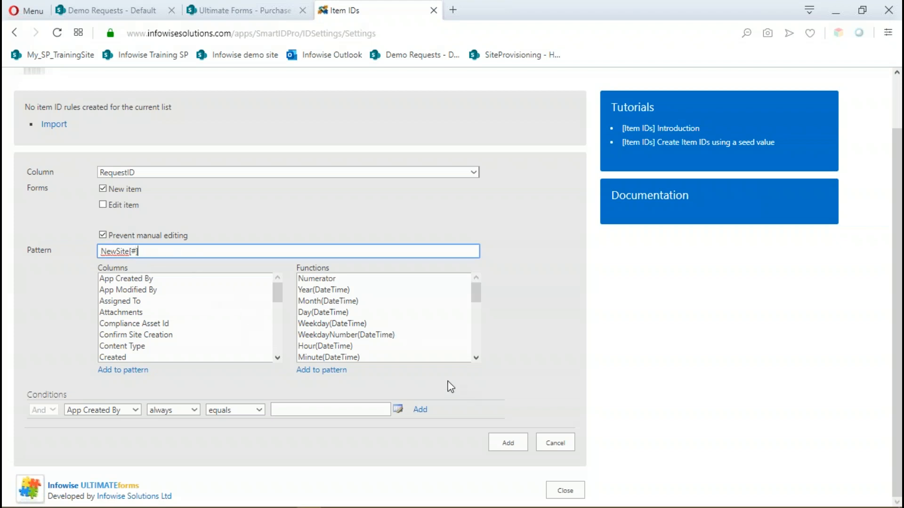
Look through the available pattern columns and functions and add the RequestID item ID rule for new items.
scroll(343, 335, "down", 2)
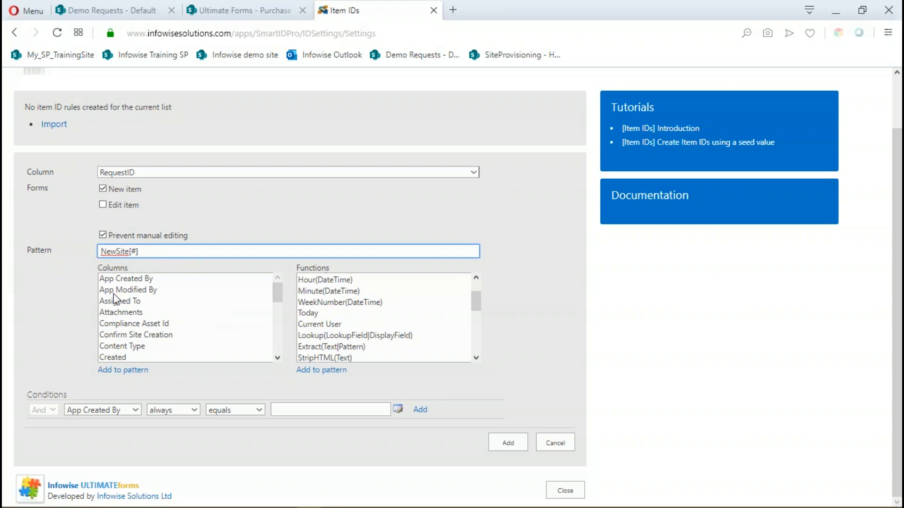
left_click_drag(280, 296, 152, 310)
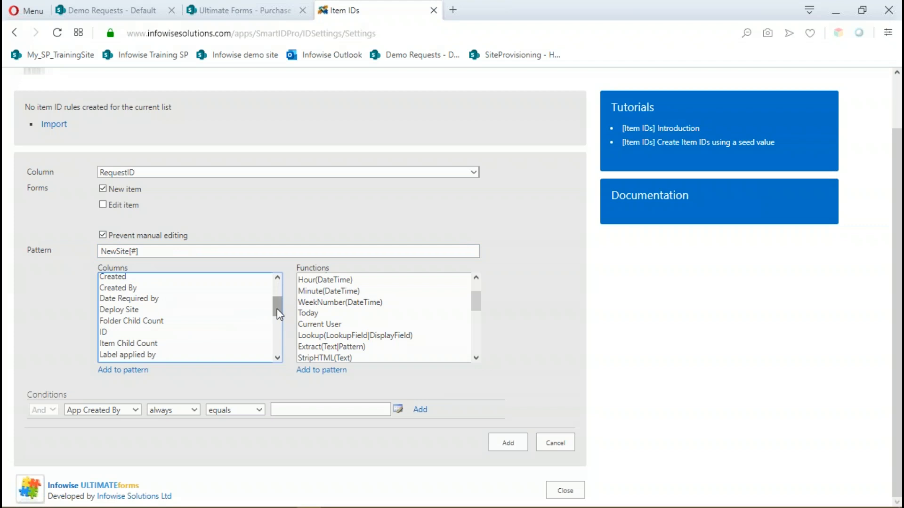
left_click_drag(276, 307, 277, 319)
mouse_move(481, 296)
left_mouse_down()
mouse_move(479, 332)
mouse_move(478, 294)
left_mouse_up()
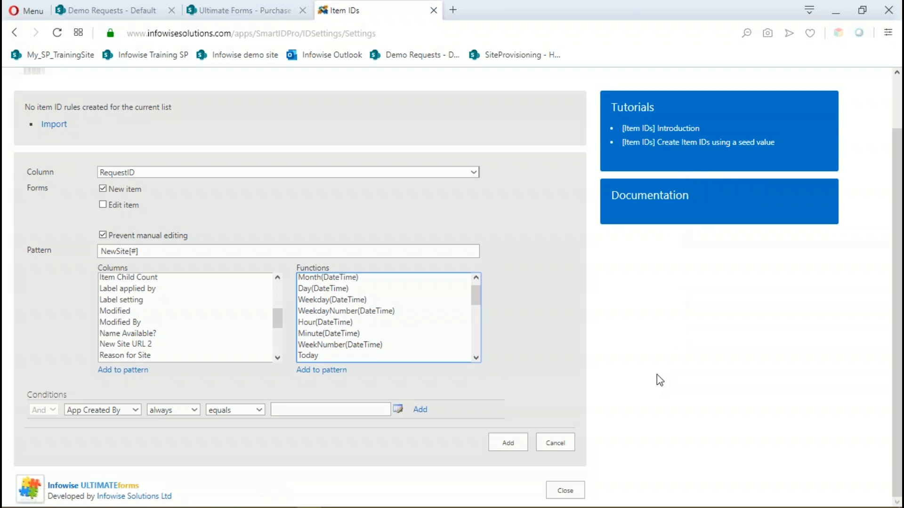
left_click(508, 445)
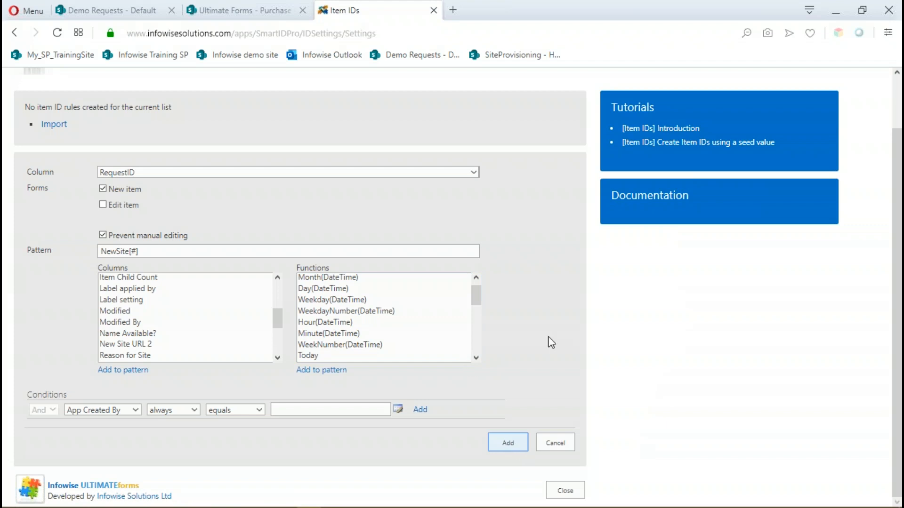
scroll(624, 360, "up", 2)
scroll(630, 376, "down", 2)
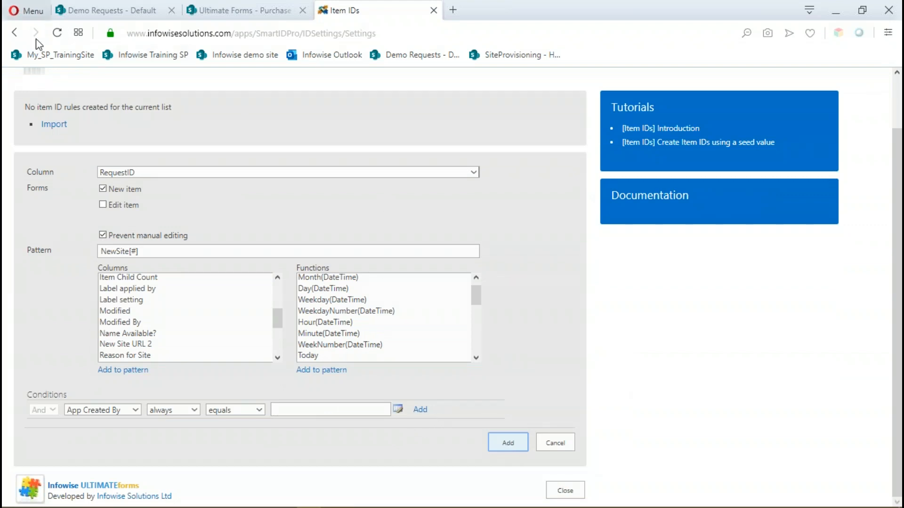
Open the SiteProvisioning site in a new browser tab and reopen the Item IDs settings for RequestSite.
left_click(57, 33)
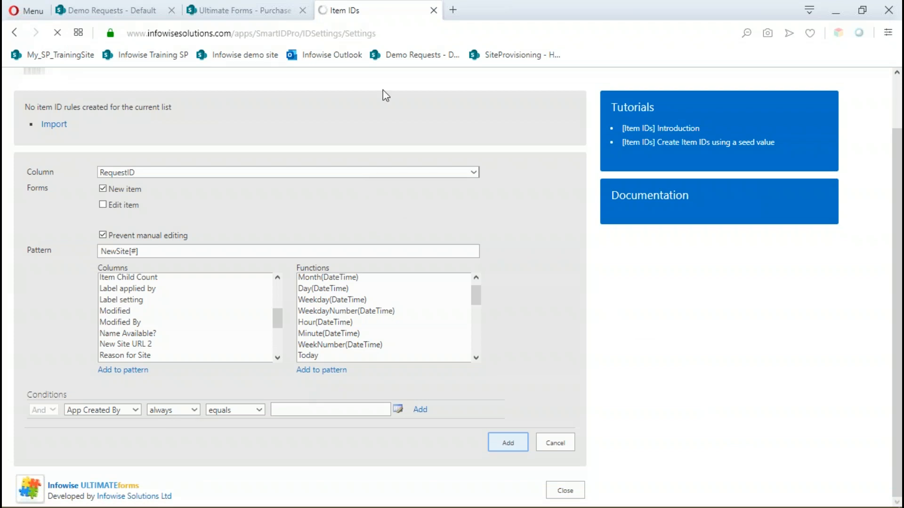
scroll(96, 169, "up", 2)
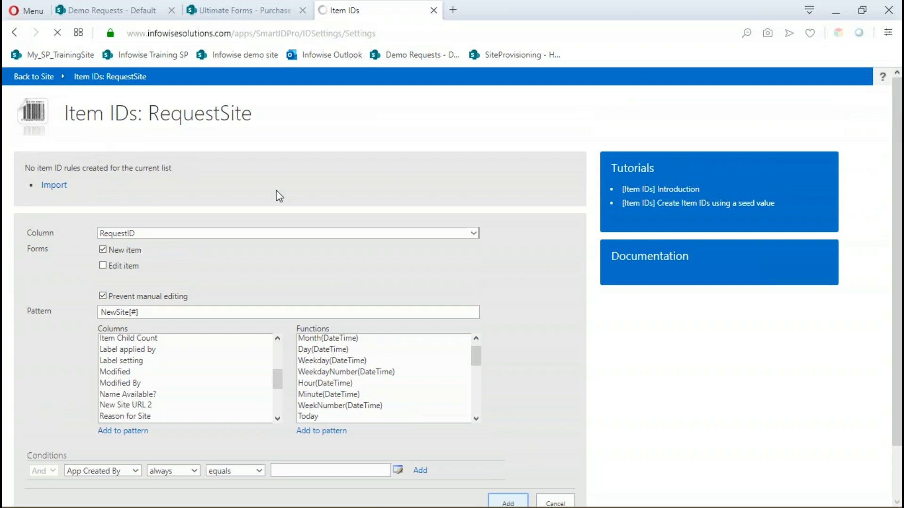
scroll(99, 140, "down", 2)
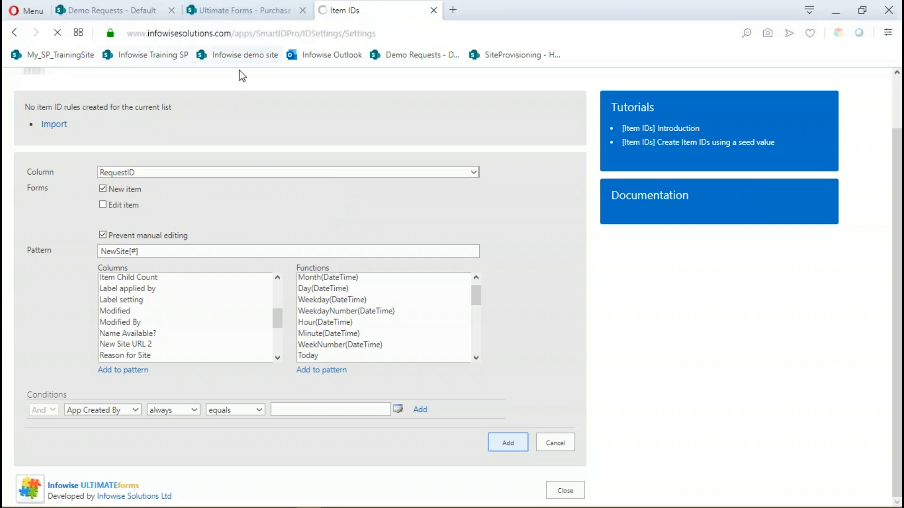
right_click(524, 56)
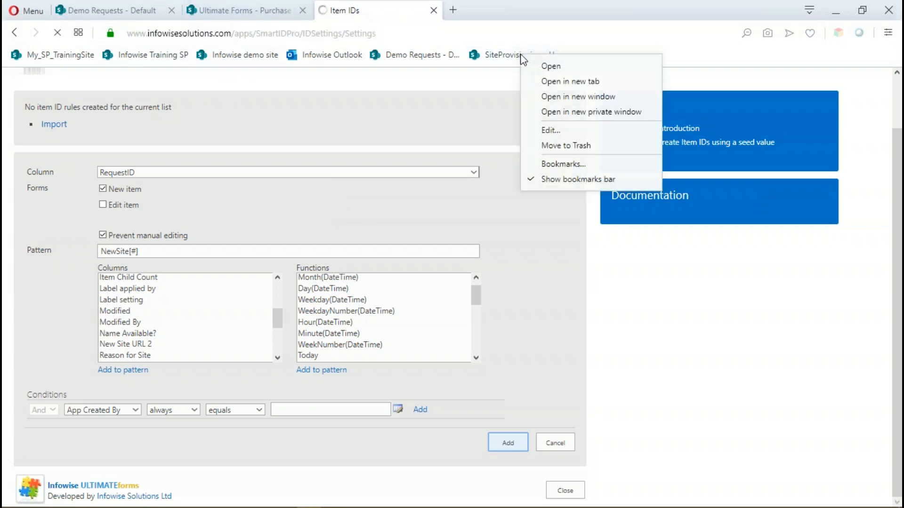
left_click(552, 87)
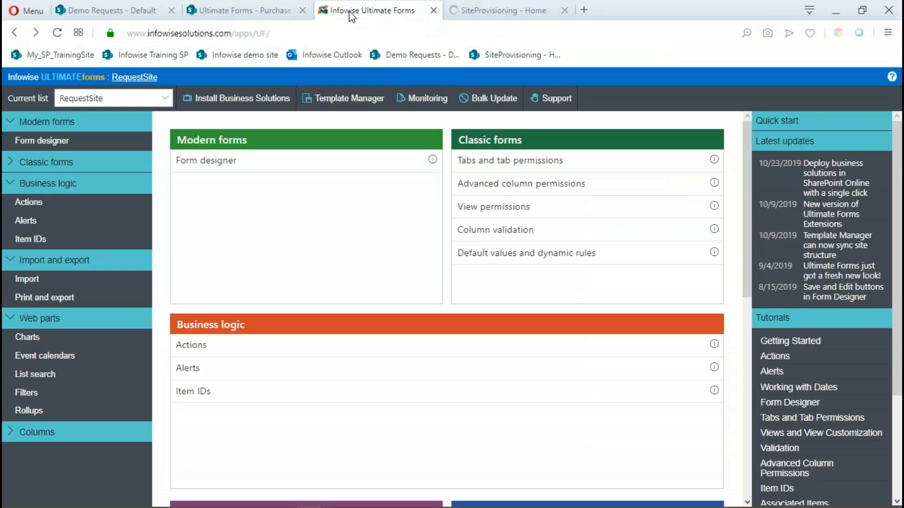
left_click(186, 398)
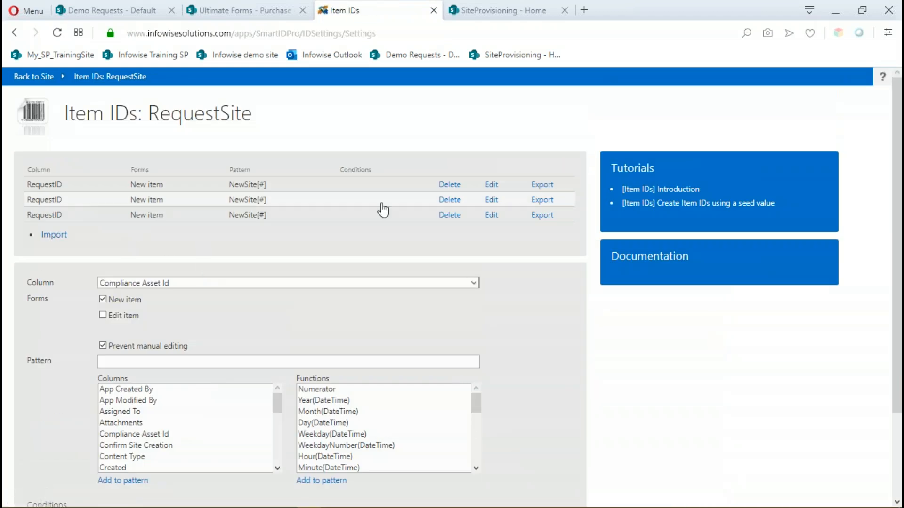
Delete the duplicate RequestID item ID rules, keeping one, and close the Item IDs settings.
left_click(449, 201)
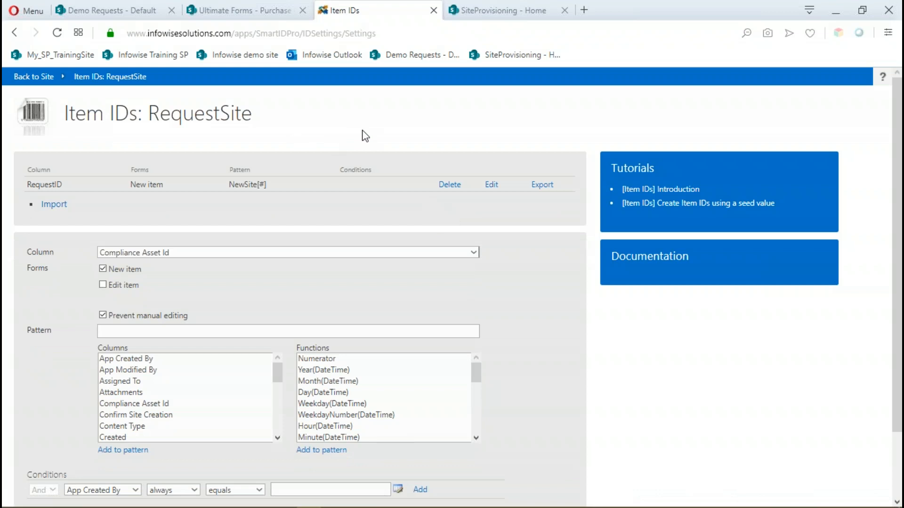
scroll(580, 330, "down", 1)
scroll(583, 333, "down", 2)
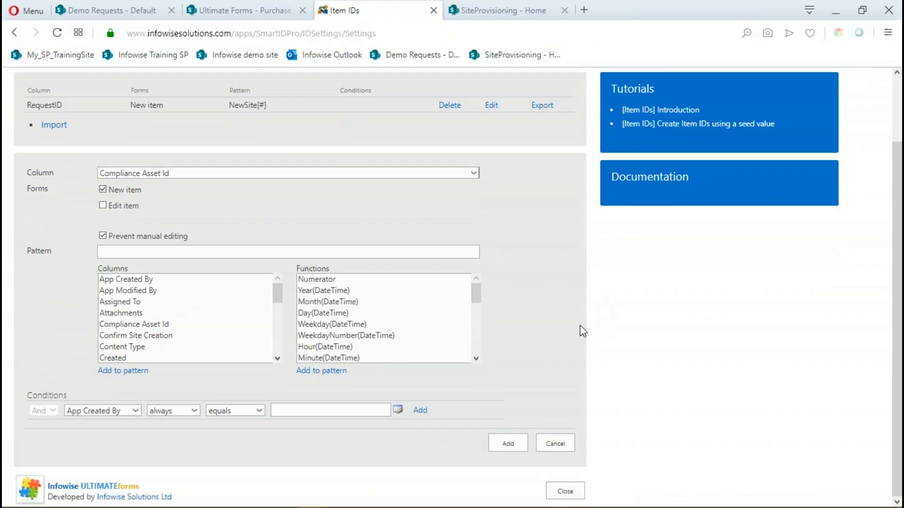
left_click(560, 489)
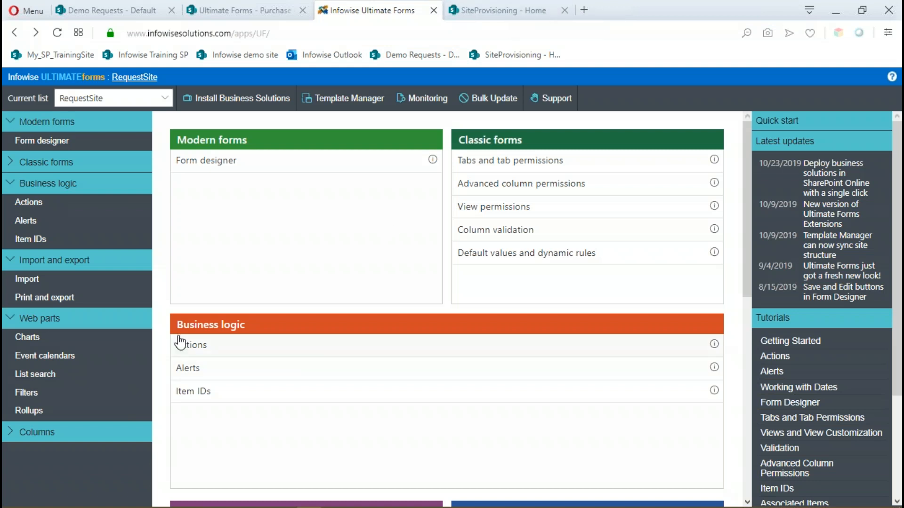
Open the Actions settings for the RequestSite list.
left_click(194, 347)
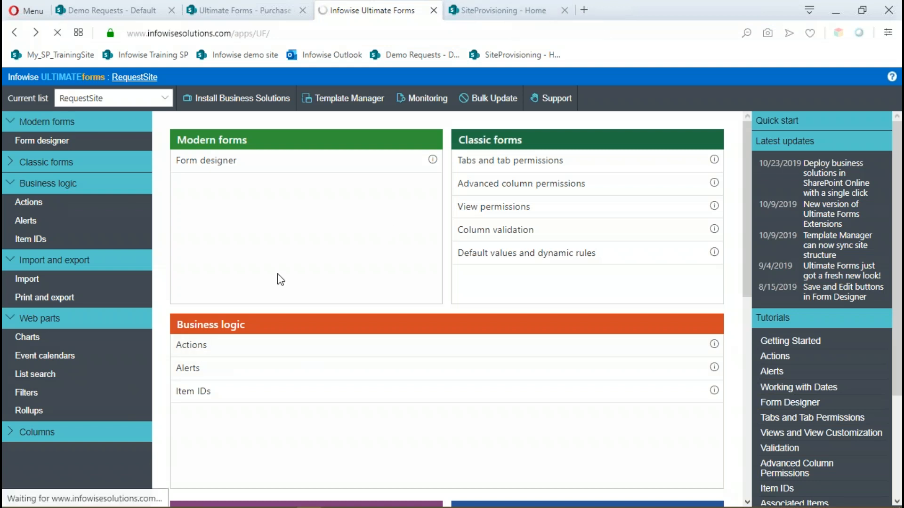
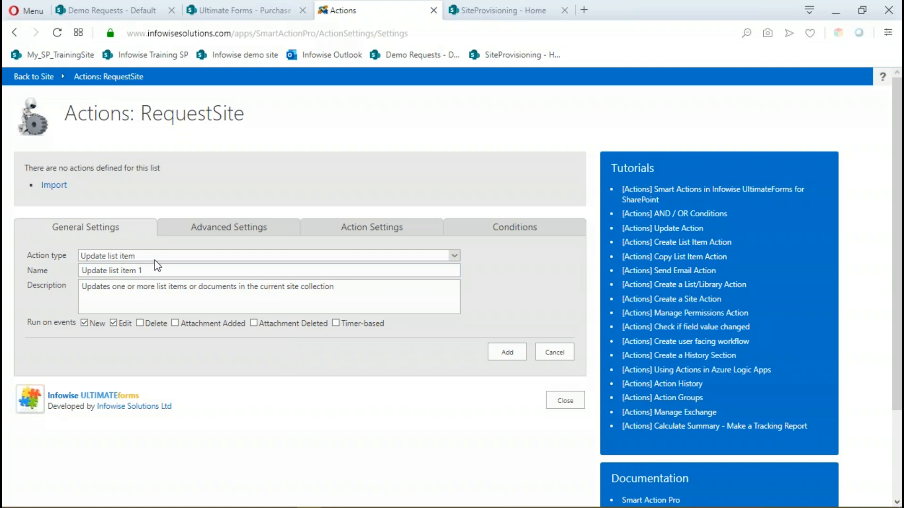
Name the update list item action "Update Requester email field" and replace its description with the same text.
left_click_drag(250, 270, 52, 273)
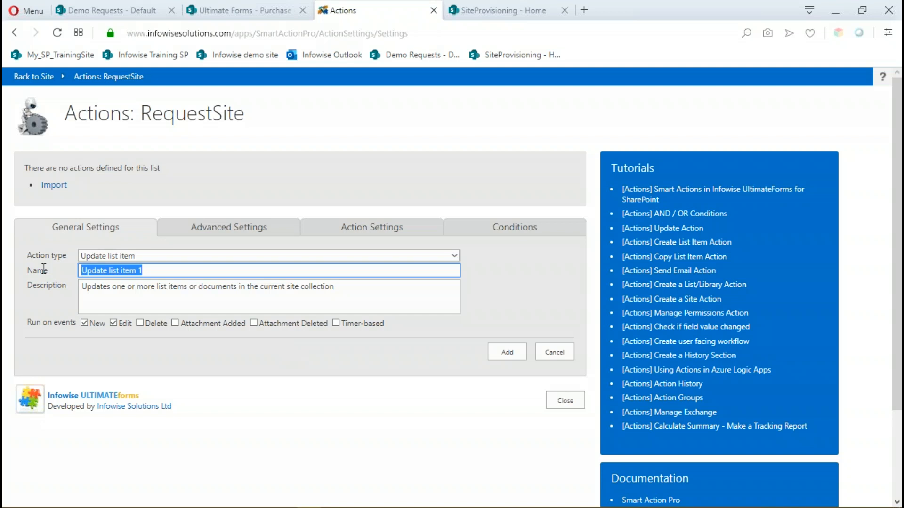
type("U")
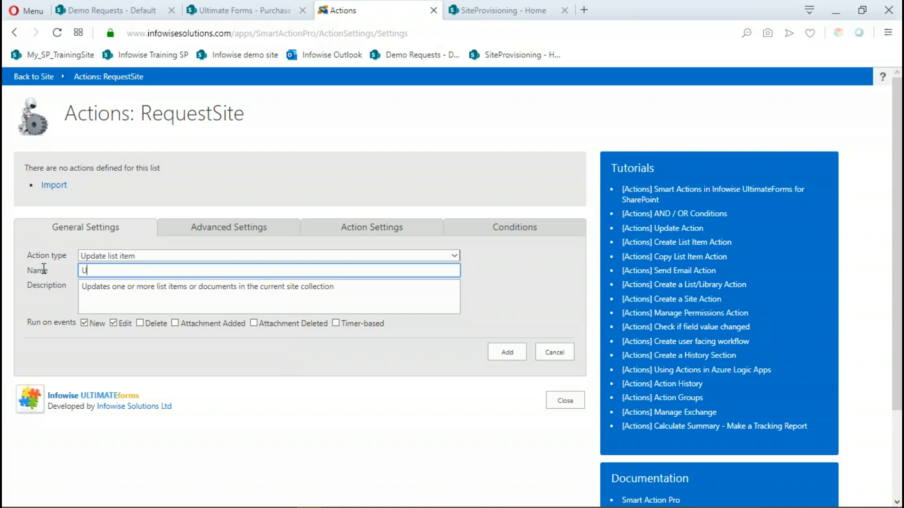
type("pdate Requester email field")
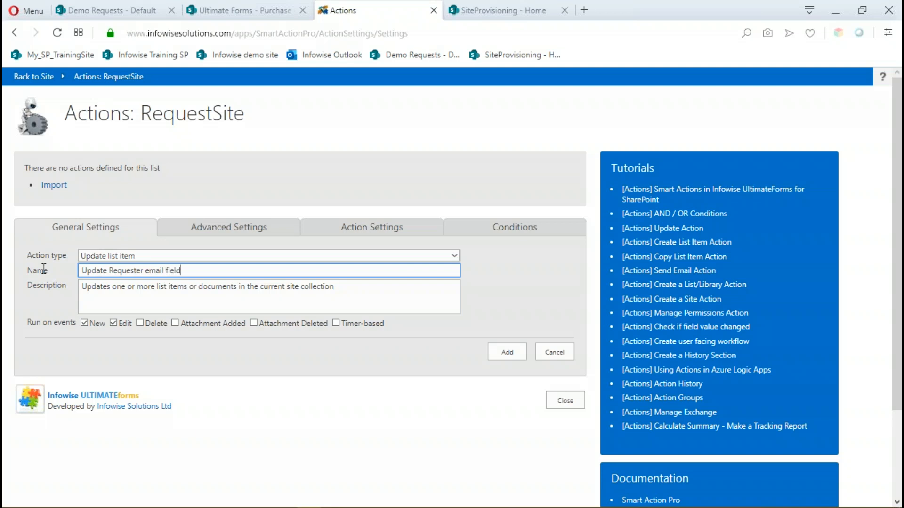
left_click_drag(194, 272, 73, 273)
key("ctrl+c")
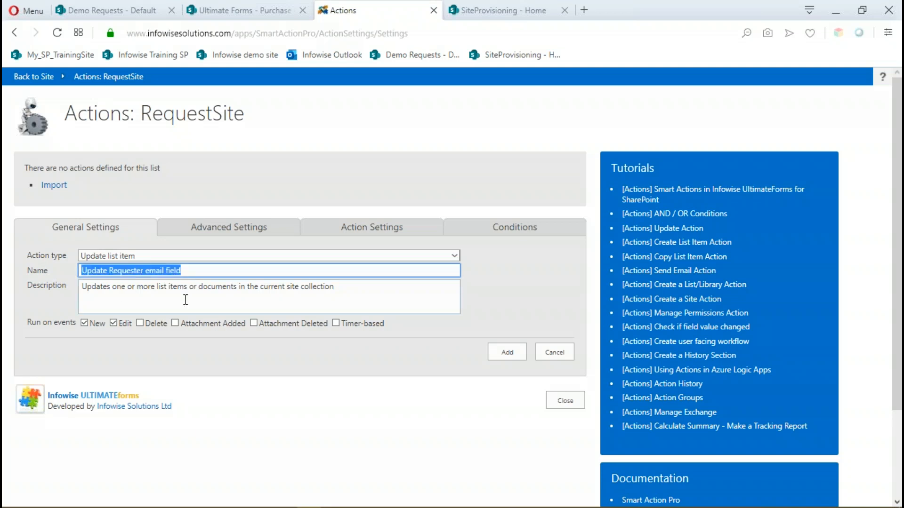
left_click(289, 289)
left_click_drag(334, 287, 80, 287)
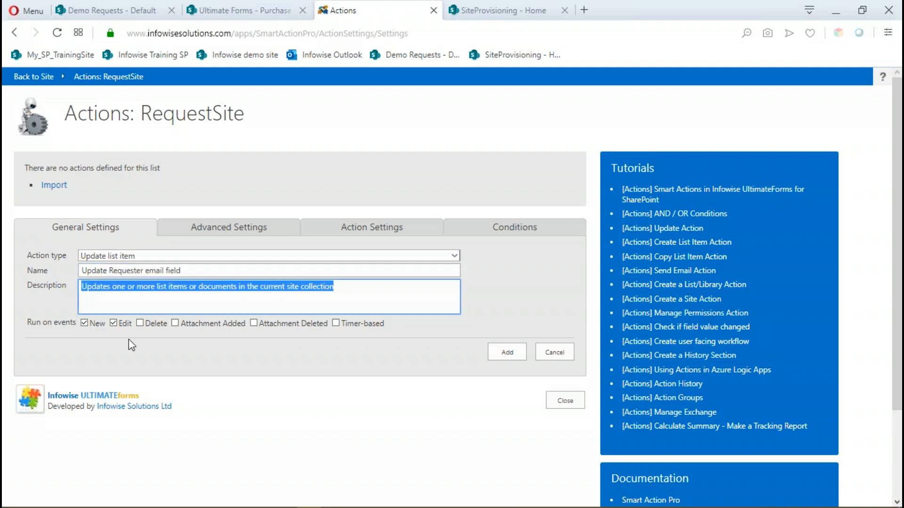
key("ctrl+v")
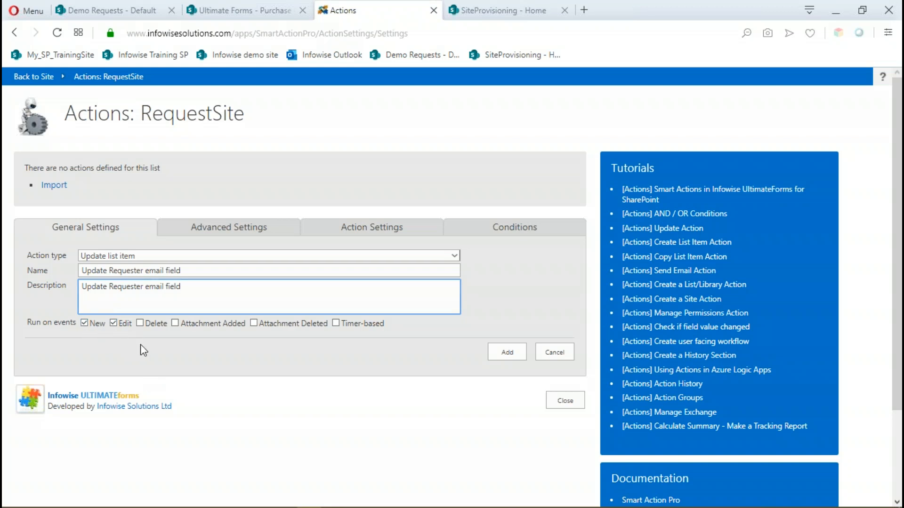
Set the Requester Email column to the [Requester Name] value and add the action without conditions.
left_click(211, 234)
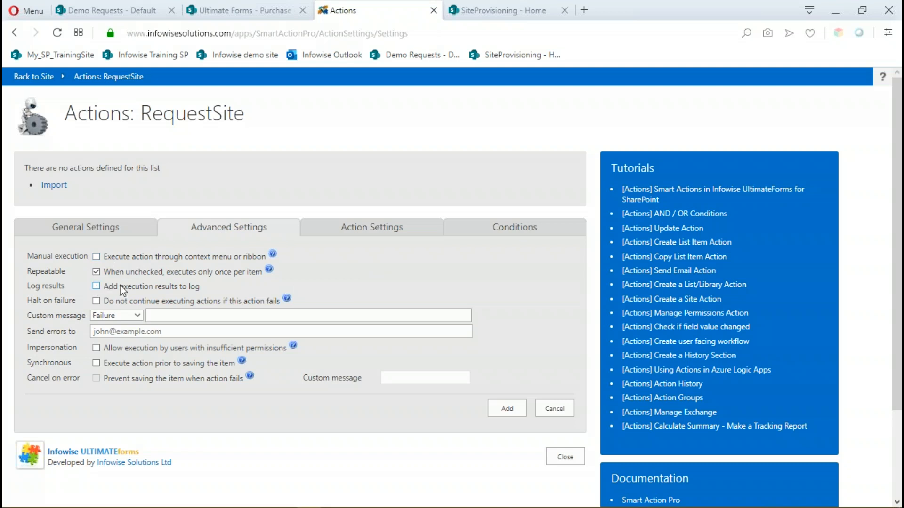
left_click(363, 231)
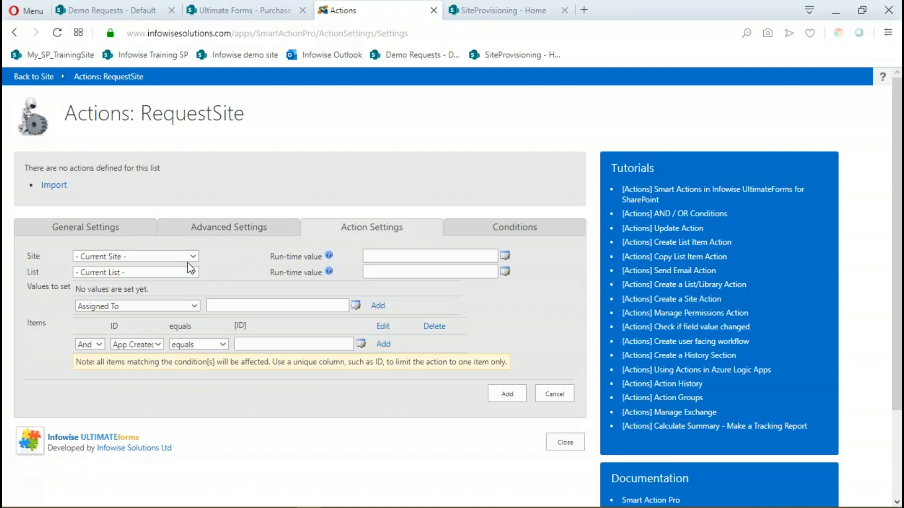
left_click(194, 307)
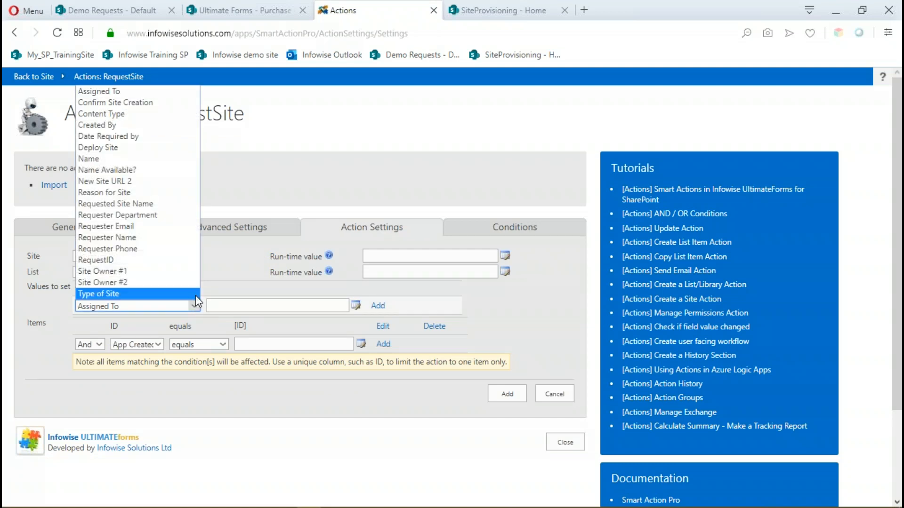
left_click(135, 227)
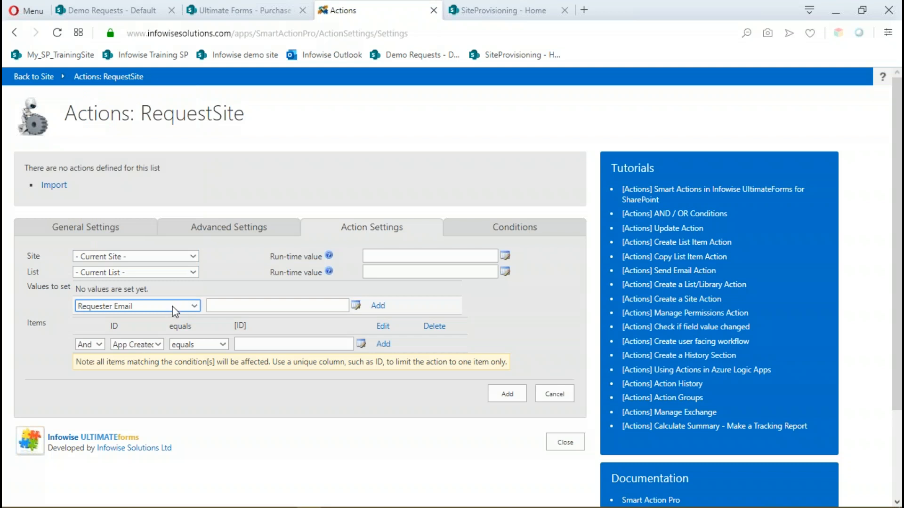
left_click(241, 306)
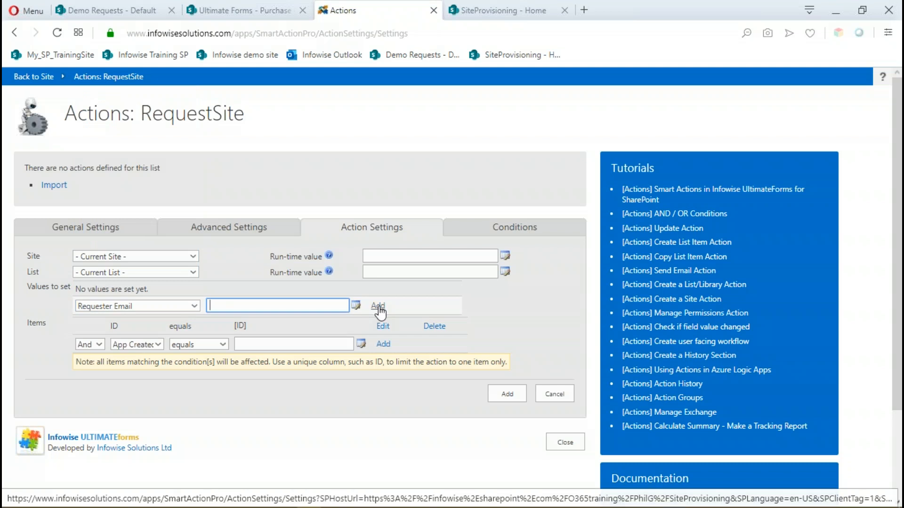
left_click(356, 306)
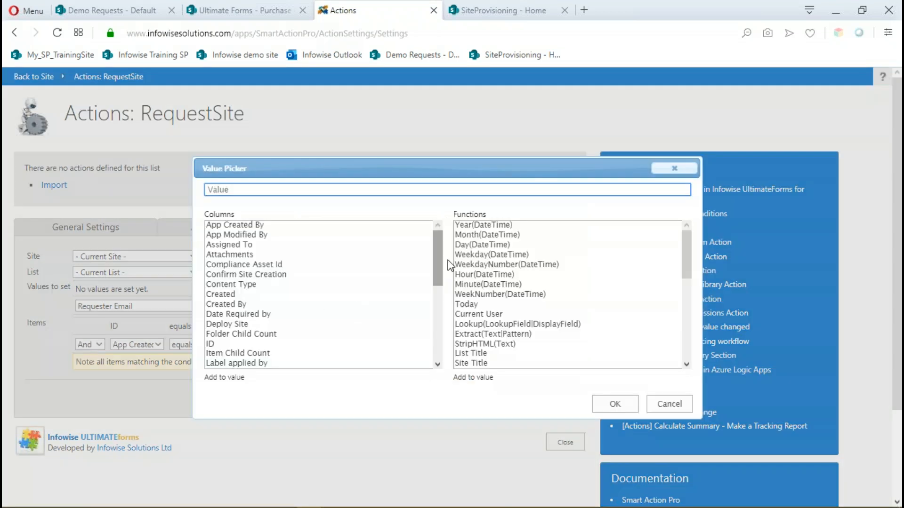
left_click_drag(433, 256, 439, 308)
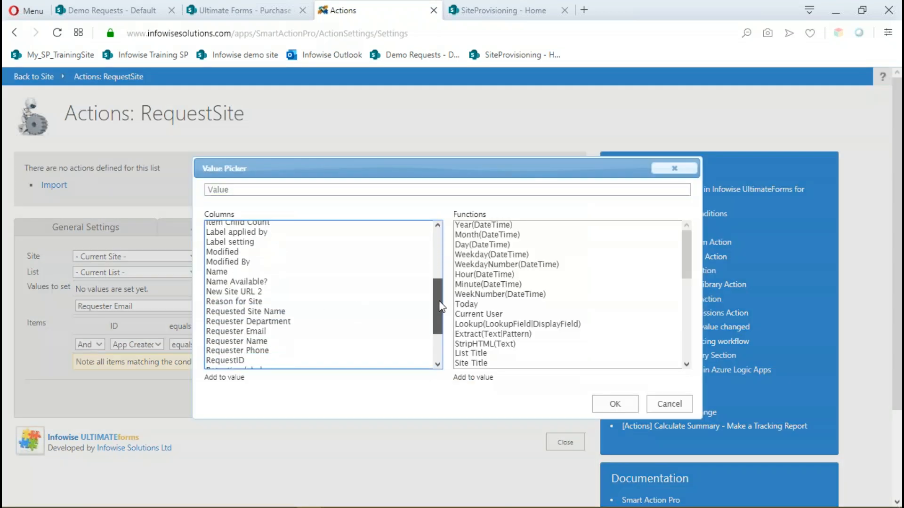
double_click(249, 345)
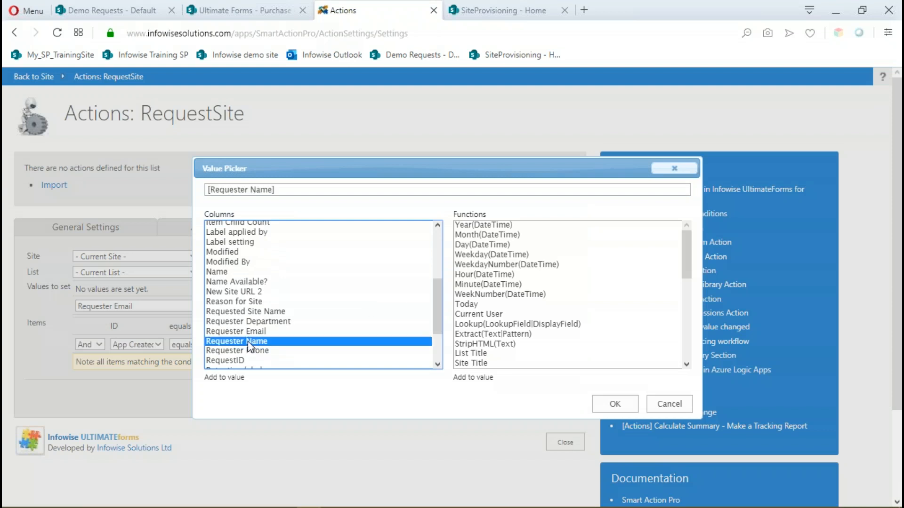
left_click(613, 404)
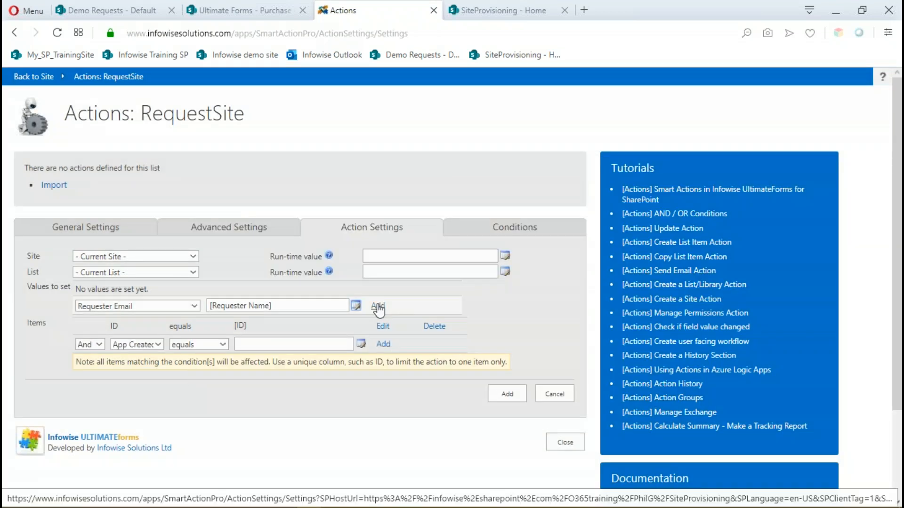
left_click(378, 307)
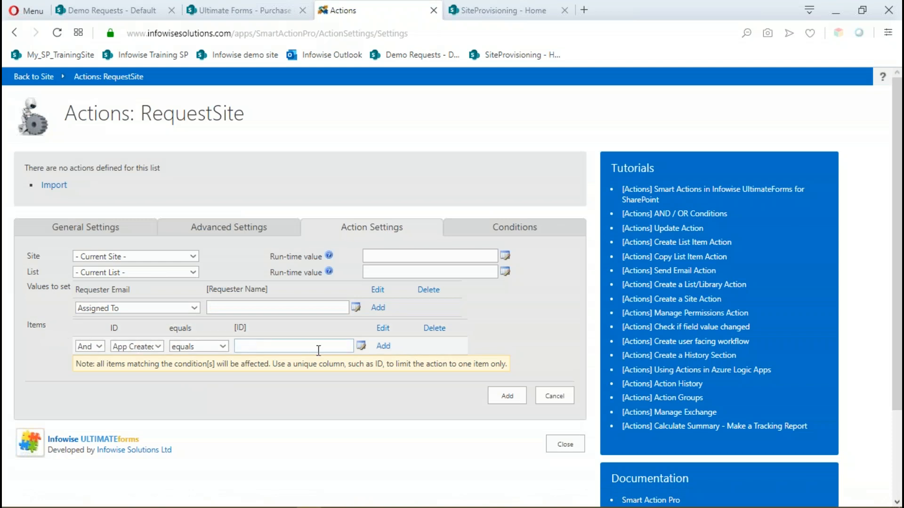
left_click(488, 235)
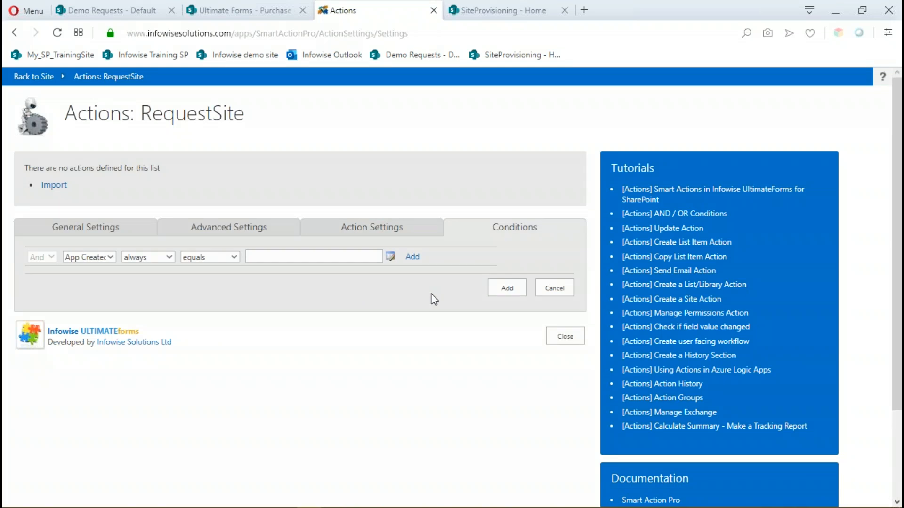
left_click(507, 287)
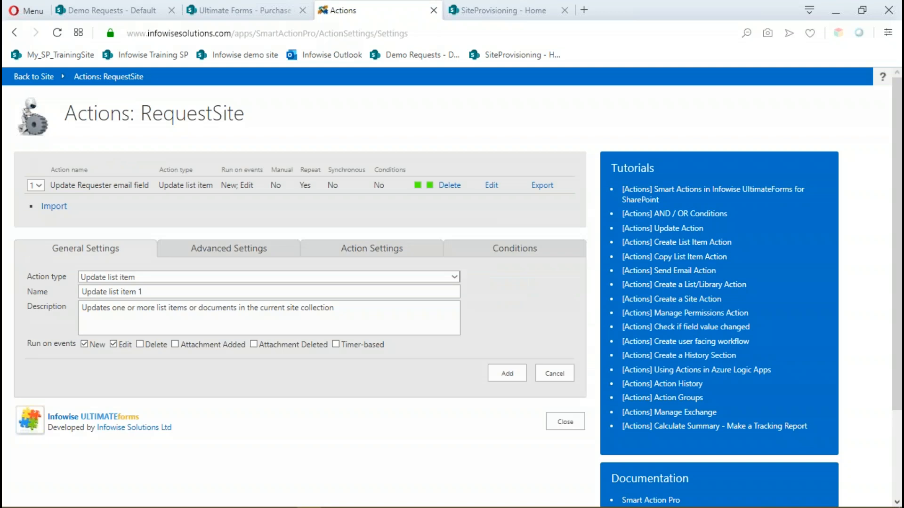
Open a new request form from the SiteRequest List on the SiteProvisioning site, check its Requester fields, and cancel it.
left_click(504, 11)
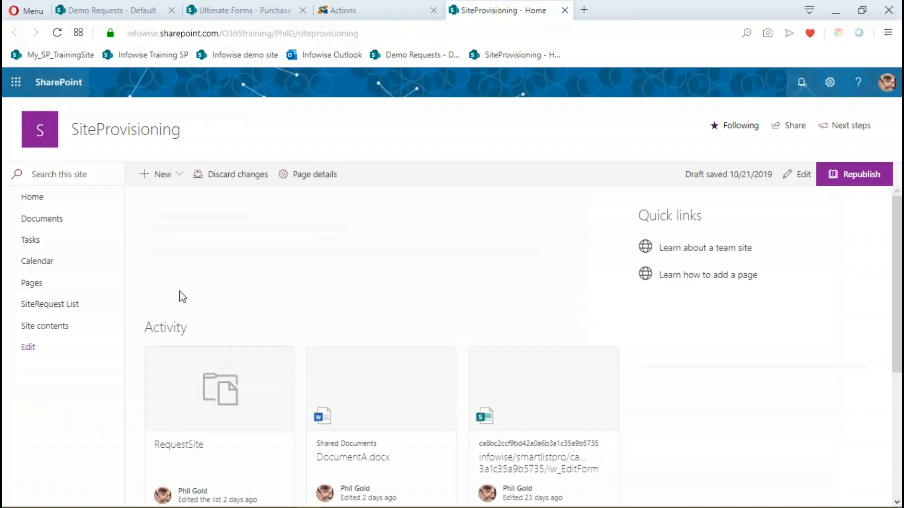
left_click(42, 306)
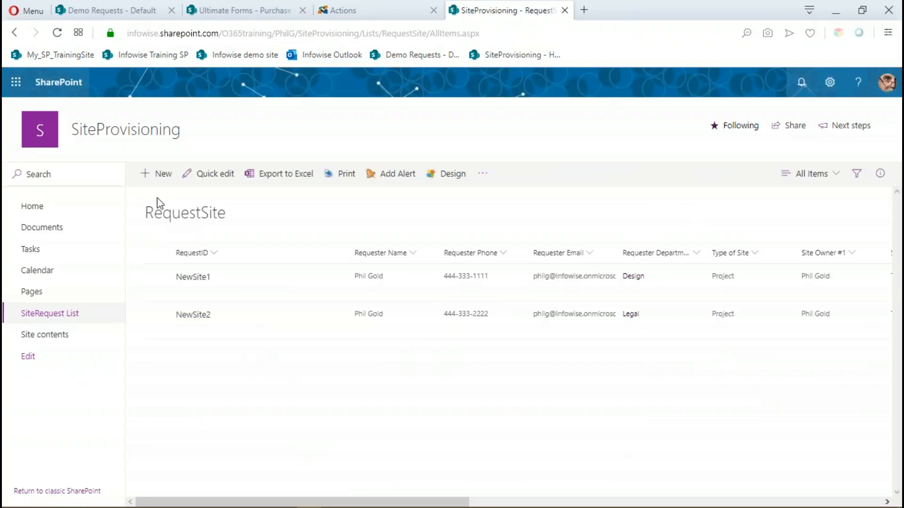
left_click(163, 174)
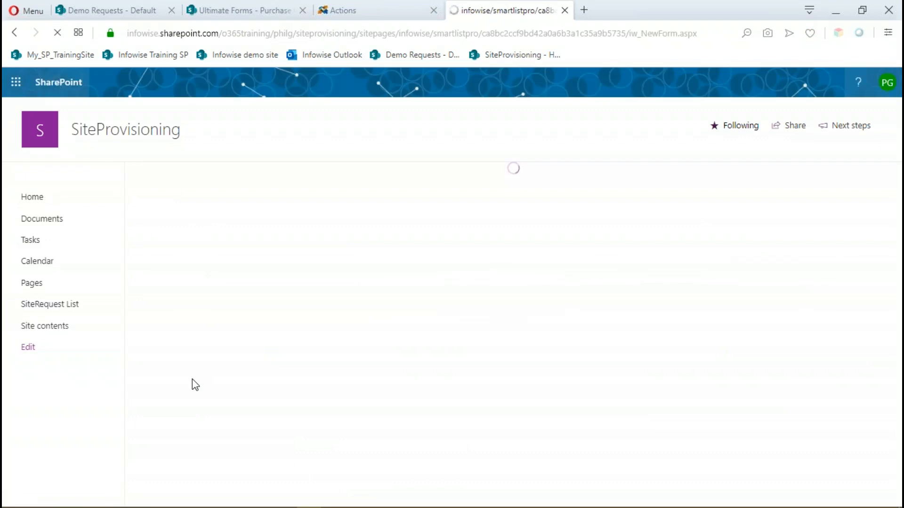
left_click(180, 256)
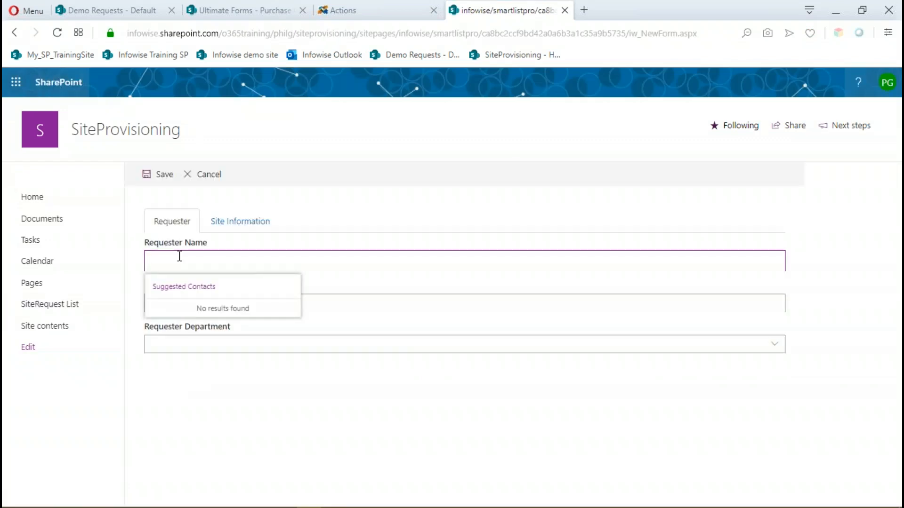
left_click(207, 176)
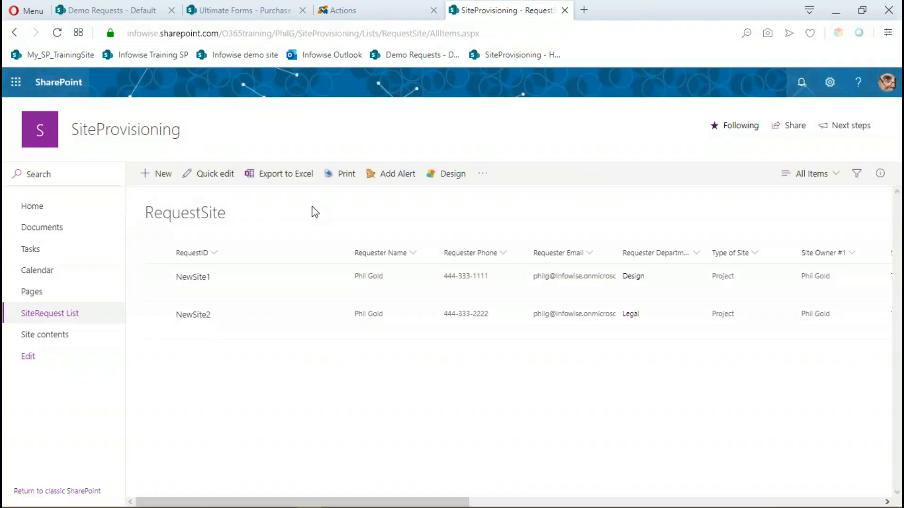
Return to the RequestSite actions and start a Create site action with "Create Project Site" as its name and description.
left_click(380, 13)
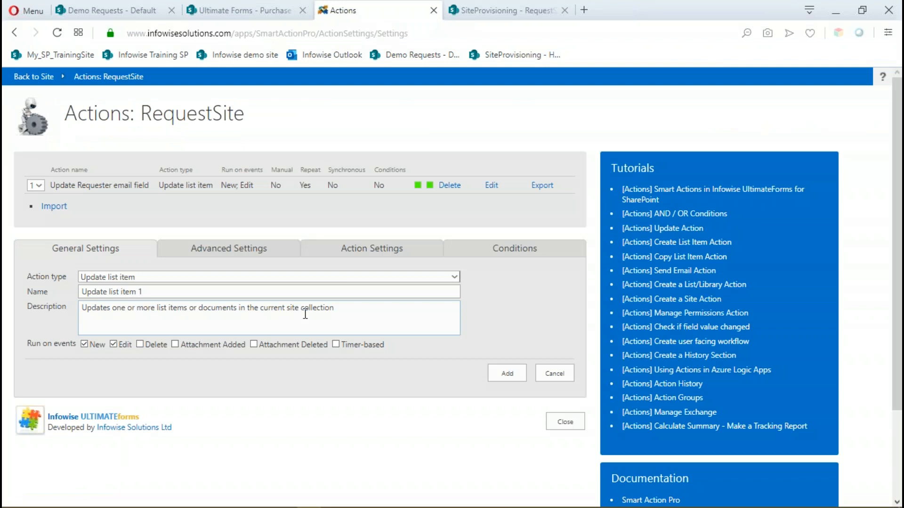
left_click(455, 278)
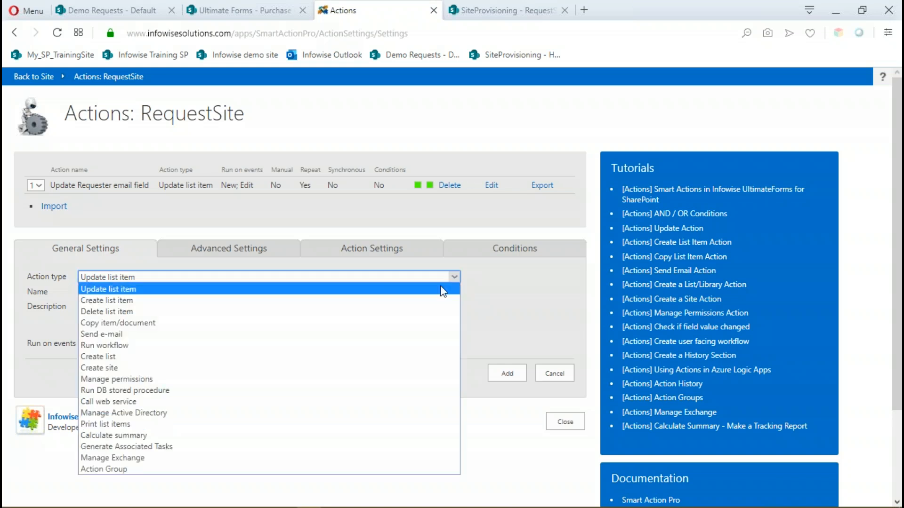
left_click(117, 370)
left_click_drag(135, 292, 53, 293)
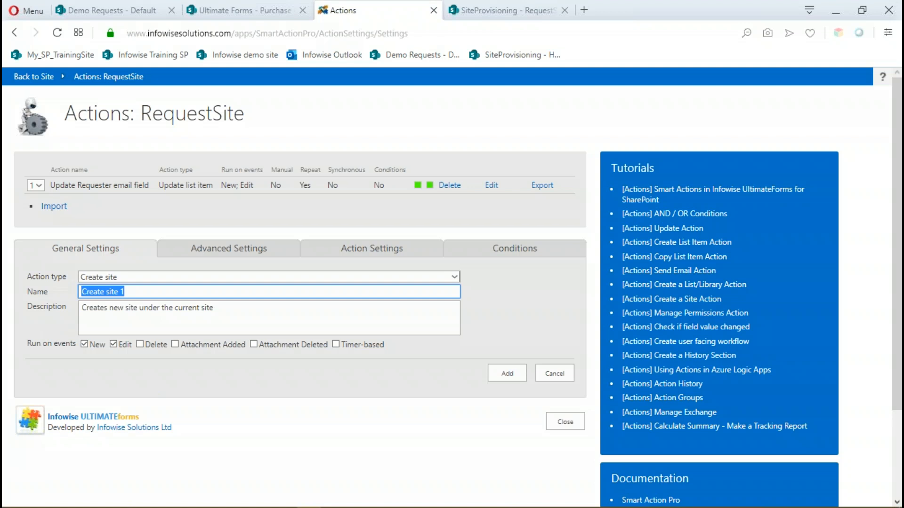
type("Create")
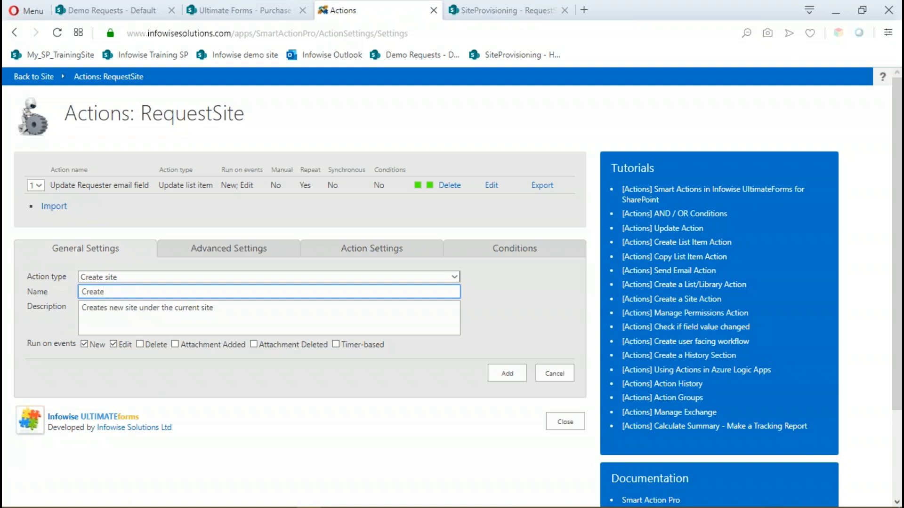
type("Project Site")
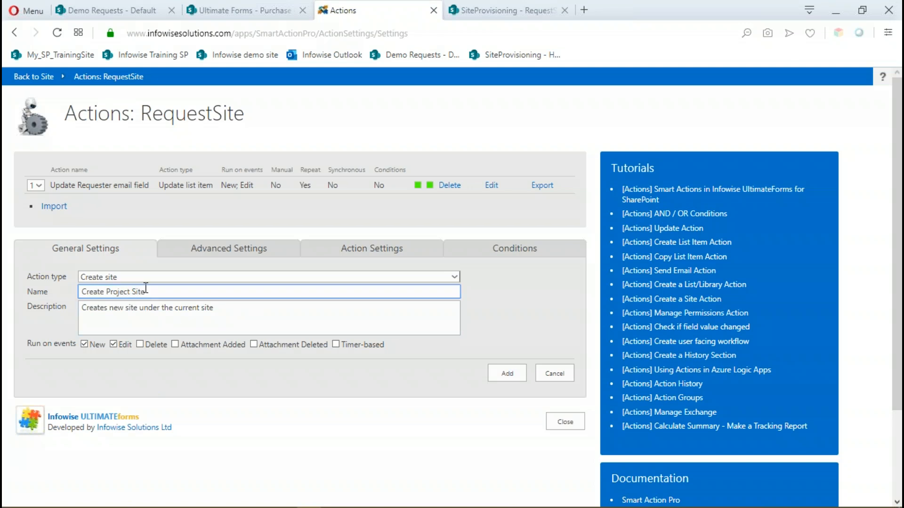
left_click_drag(147, 292, 68, 293)
key("ctrl+c")
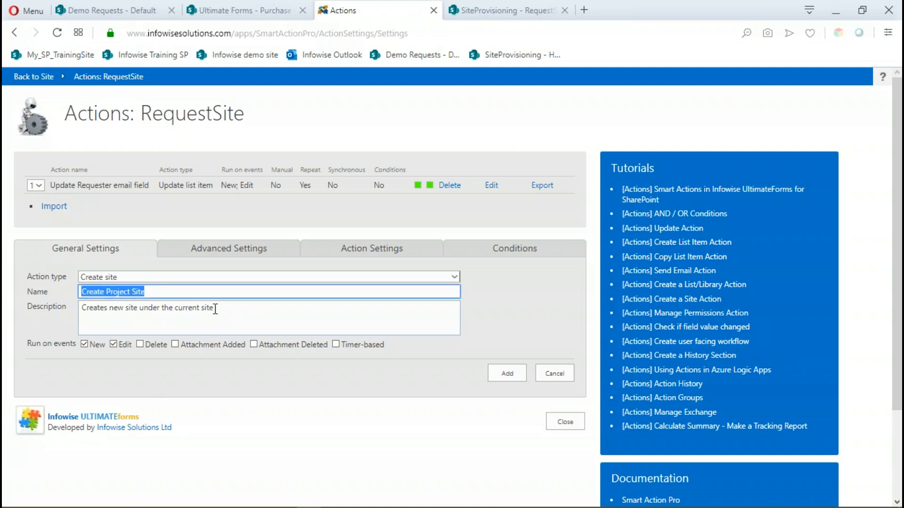
left_click_drag(214, 309, 61, 312)
key("ctrl+v")
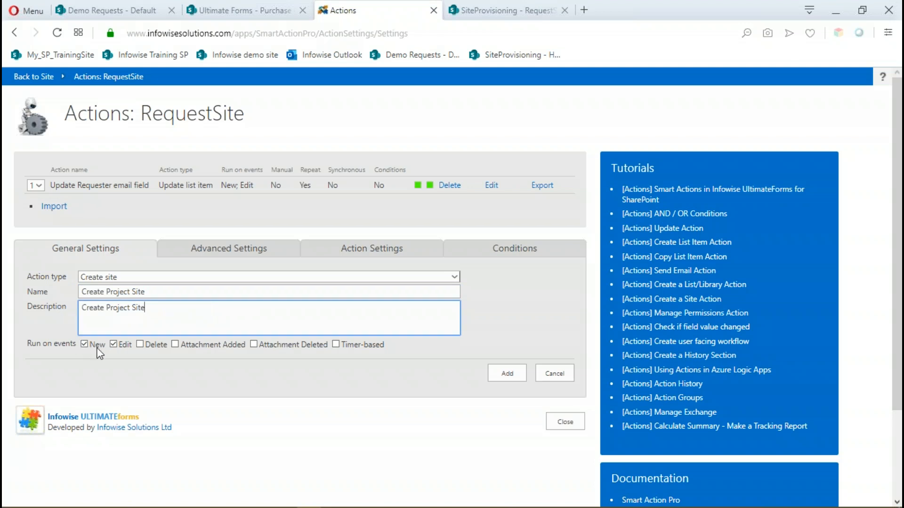
Stop the Create Project Site action from running on Edit events and allow its manual execution through the context menu or ribbon.
left_click(114, 344)
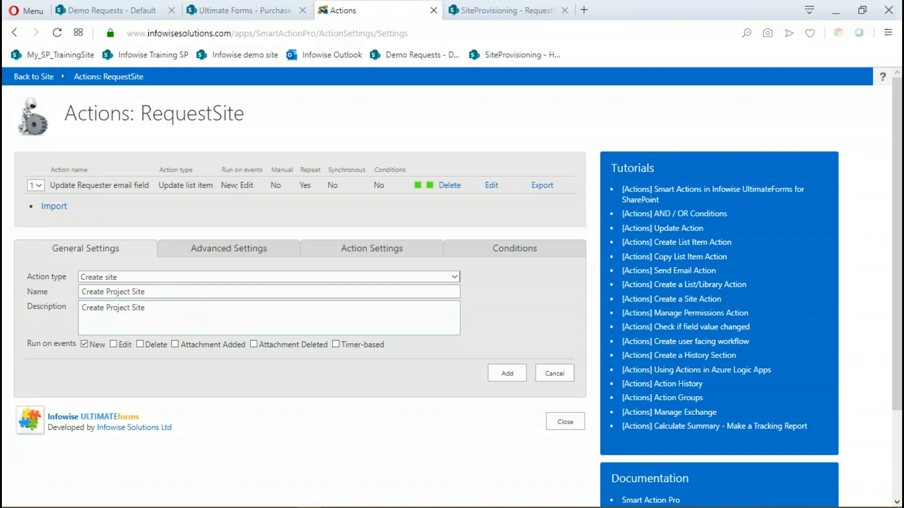
left_click(232, 252)
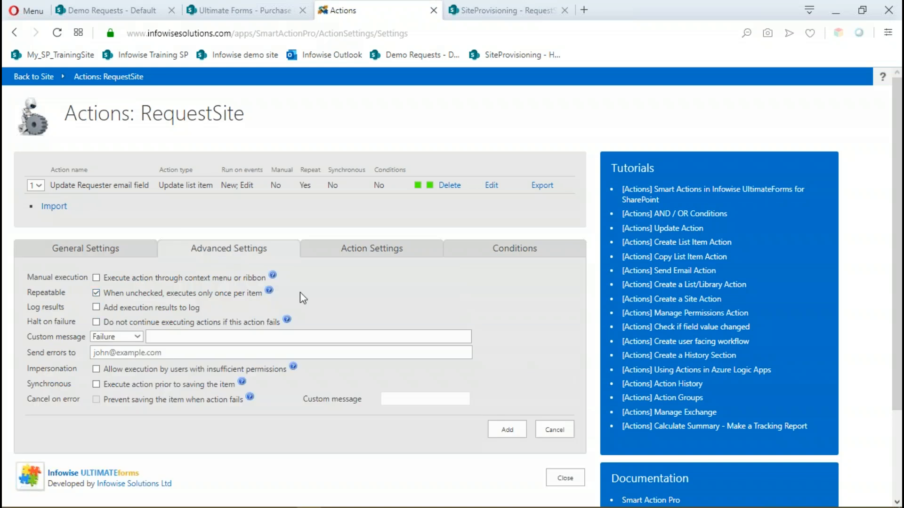
left_click(96, 277)
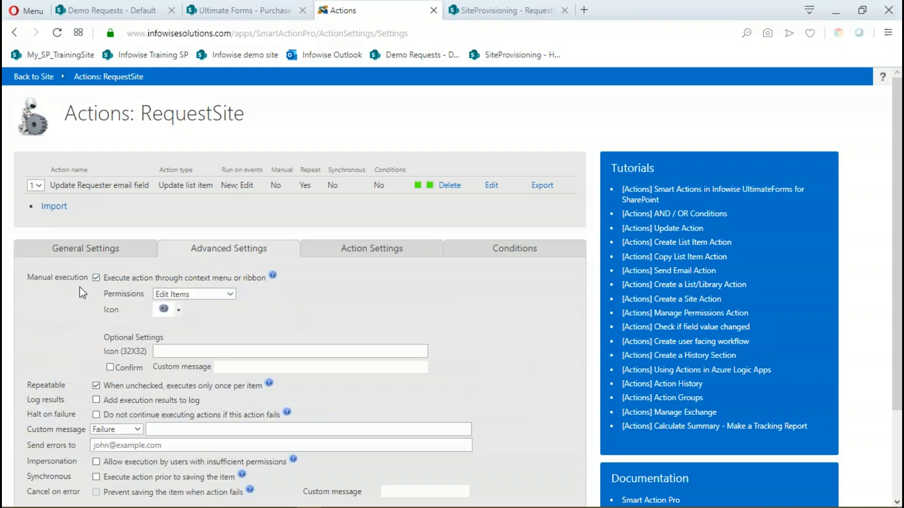
Set the created site's name to the [Requested Site Name] value and its description to "New Project site".
left_click(367, 258)
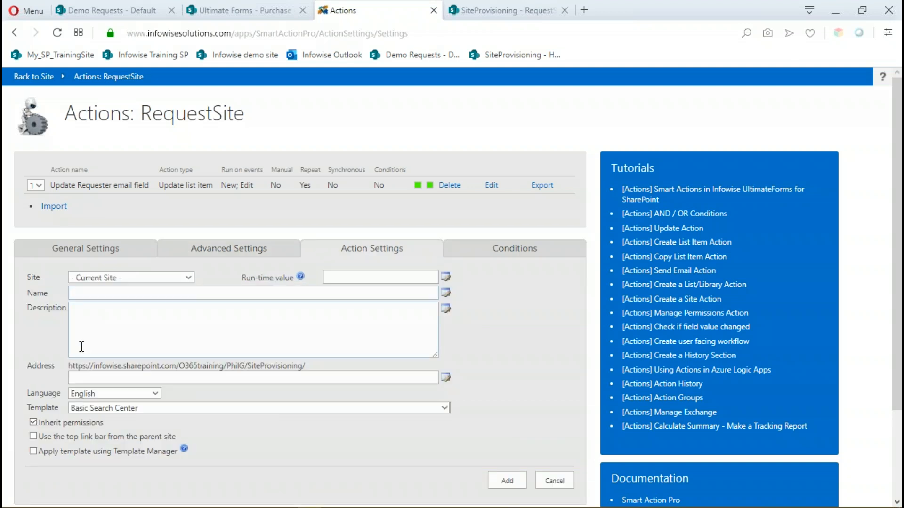
left_click(93, 293)
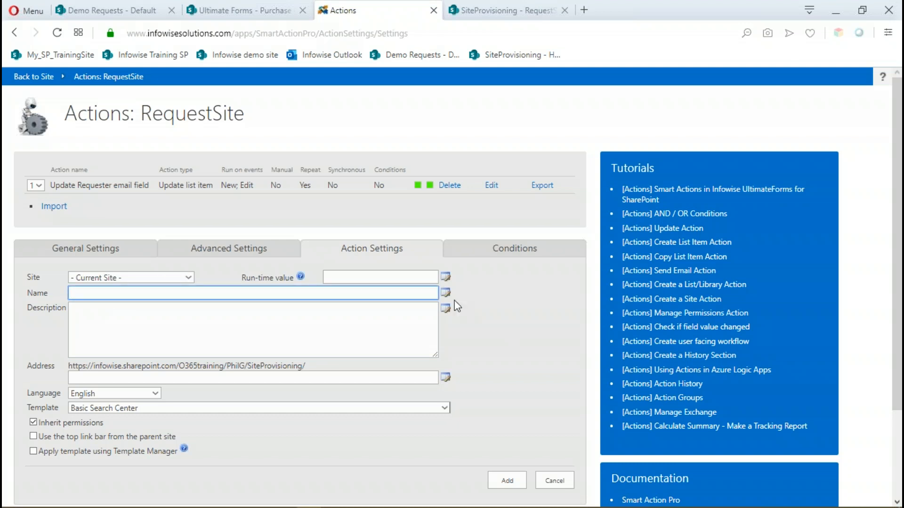
left_click(445, 294)
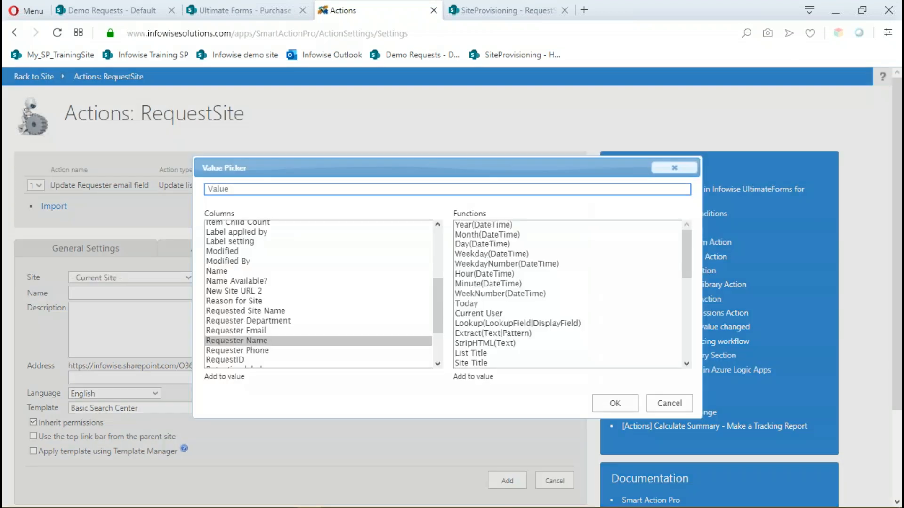
double_click(266, 311)
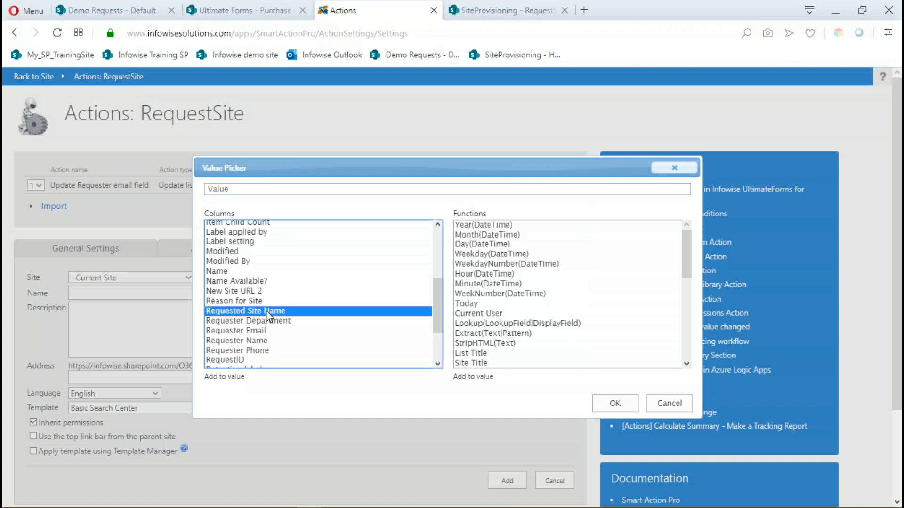
left_click(612, 403)
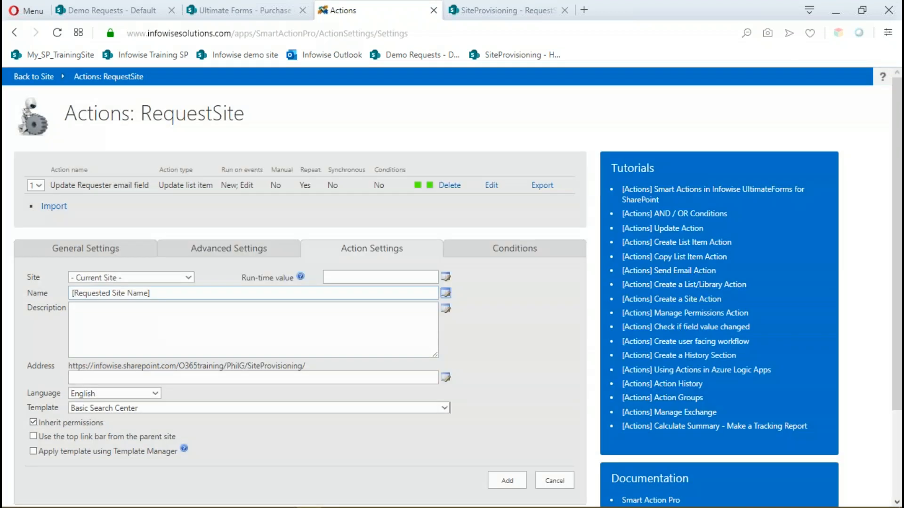
left_click(80, 310)
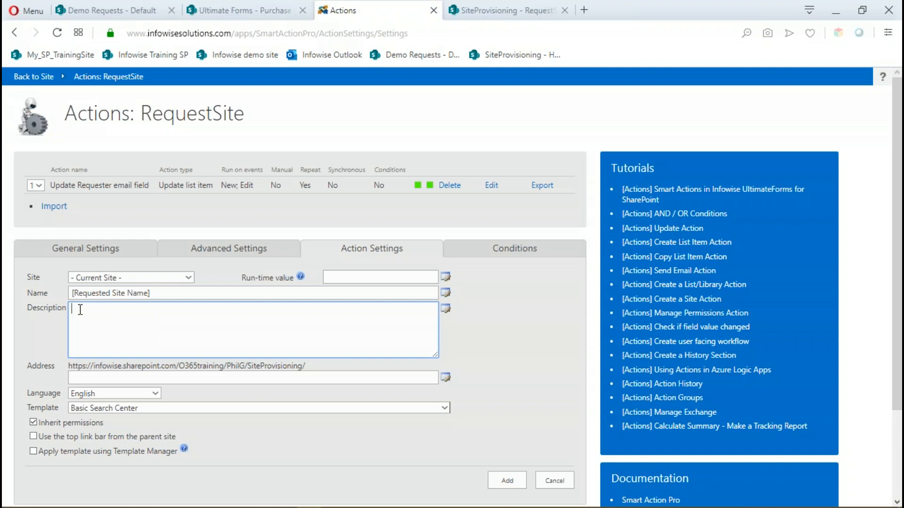
type("New Project site")
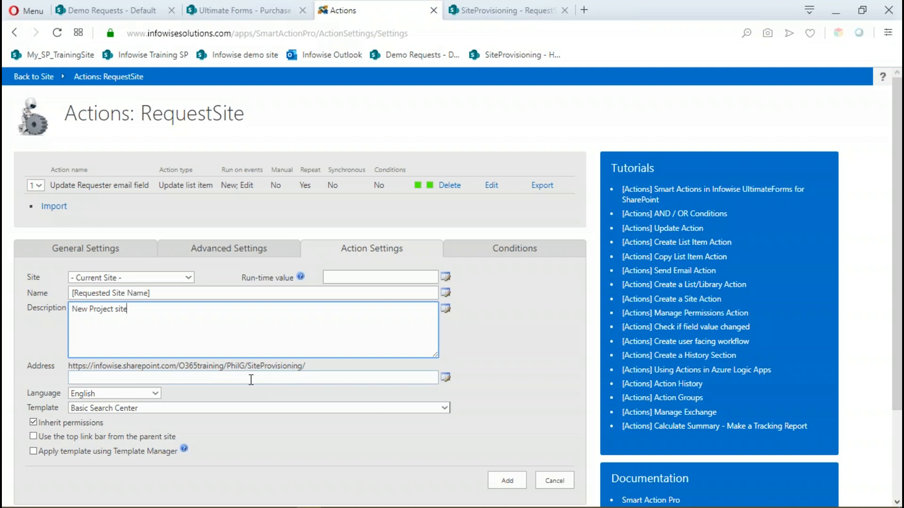
Set the new site's address to the [Requested Site Name] column value.
left_click(127, 379)
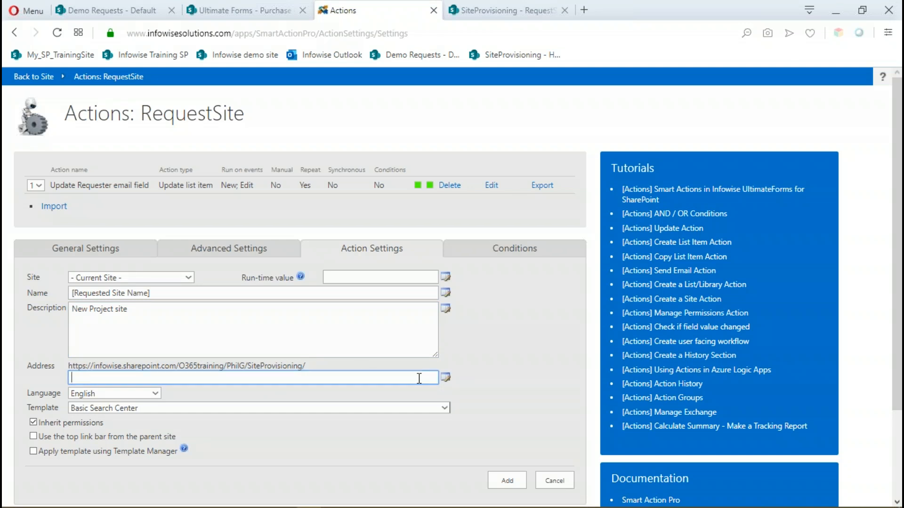
left_click(446, 377)
left_click(246, 311)
left_click(245, 311)
left_click(604, 406)
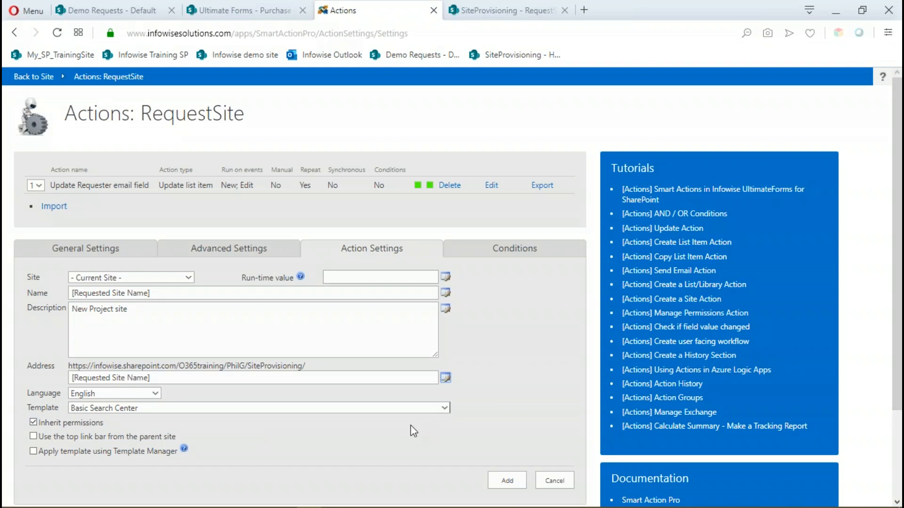
Choose Project Site as the template for the site the action creates.
left_click(445, 408)
scroll(131, 329, "down", 1)
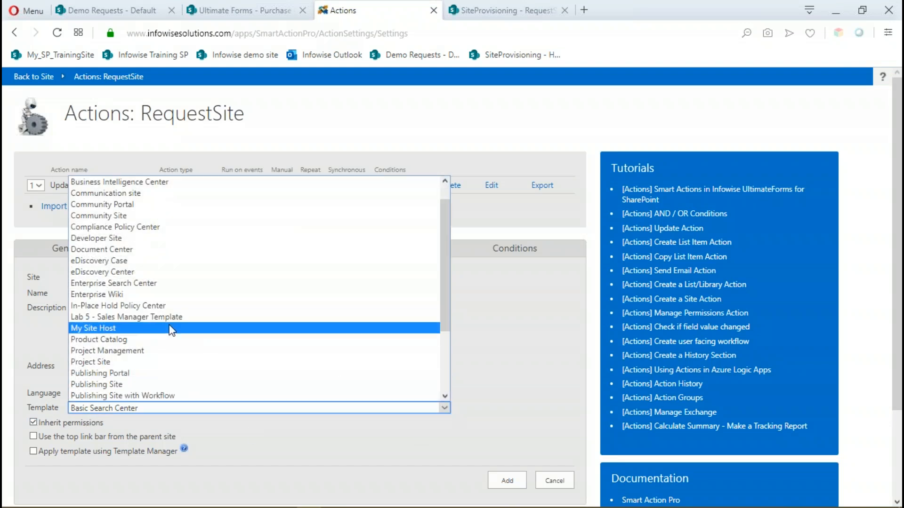
left_click(128, 361)
left_click(446, 407)
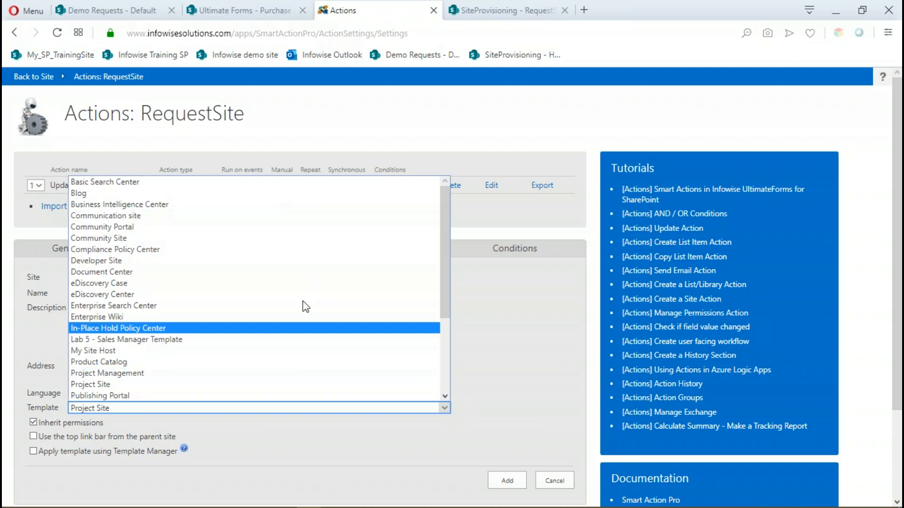
left_click(523, 411)
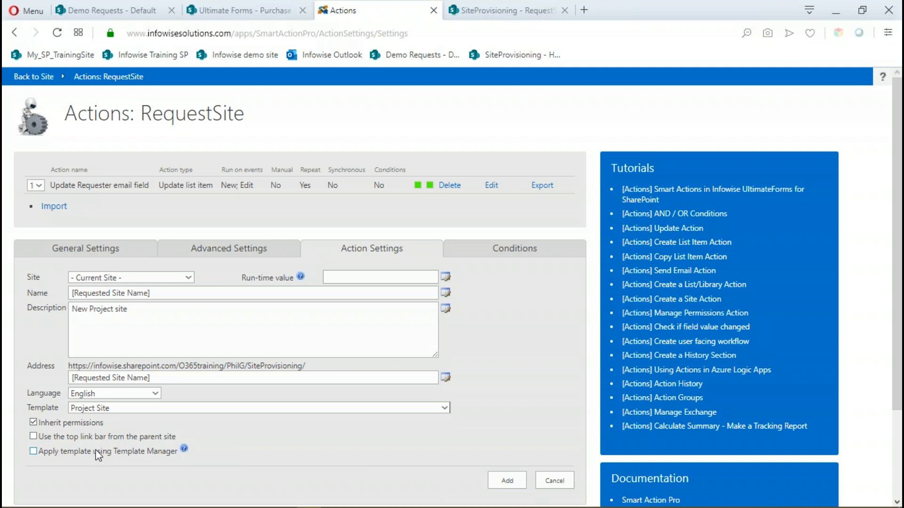
Turn off permission inheritance for the new site and add the Create Project Site action.
left_click(33, 422)
left_click(502, 483)
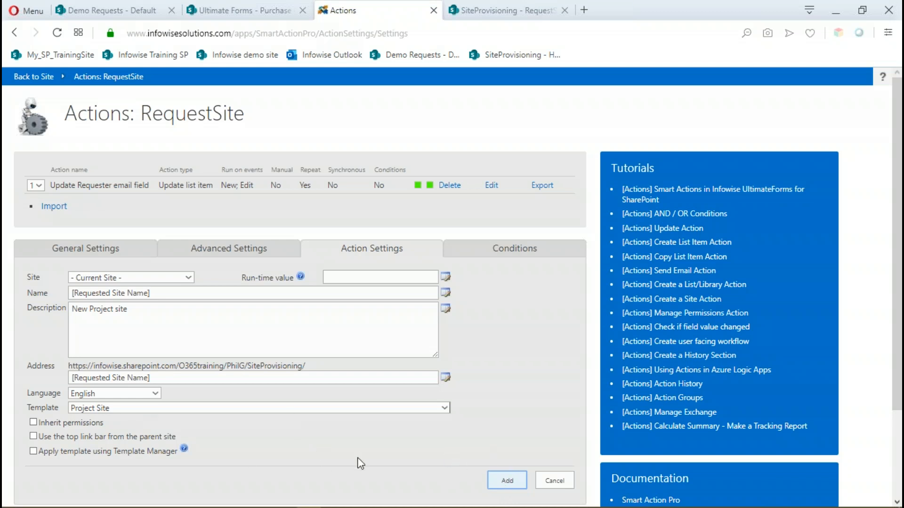
left_click(516, 478)
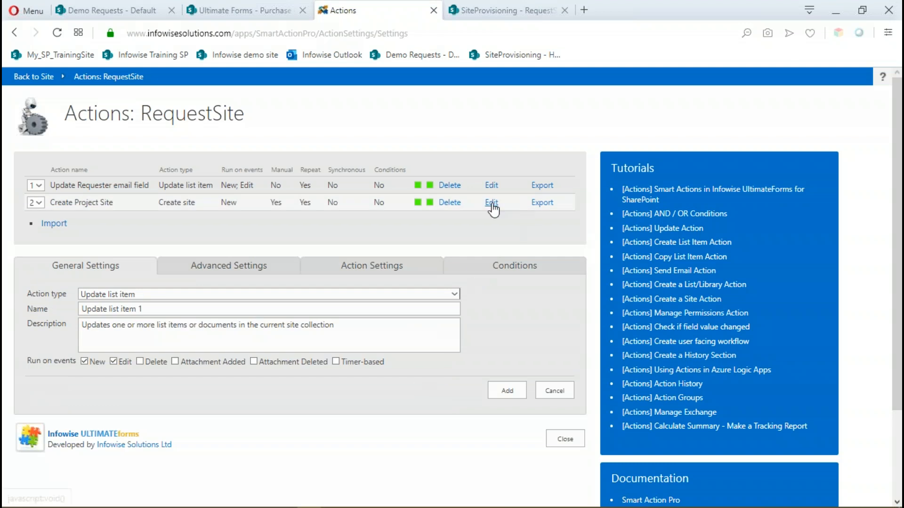
Reopen the Create Project Site action for editing and add the condition Type of Site always equals Project.
left_click(492, 202)
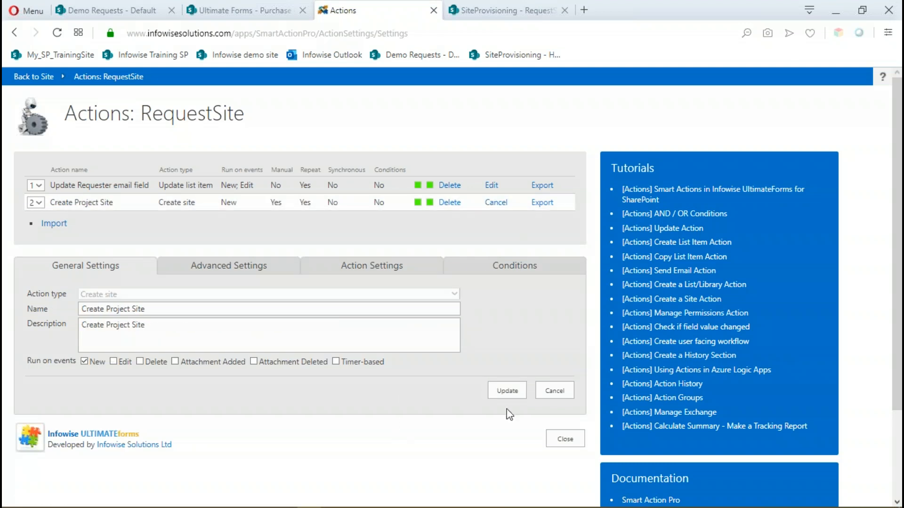
left_click(524, 267)
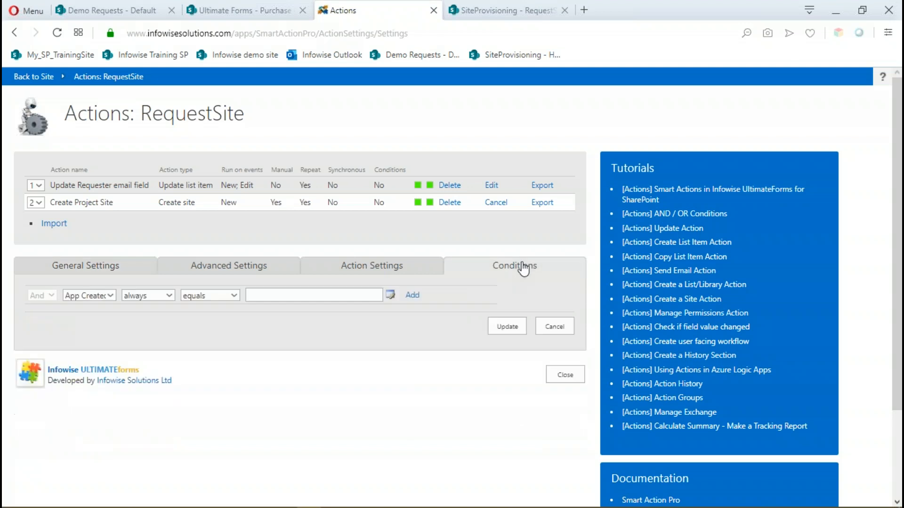
left_click(109, 294)
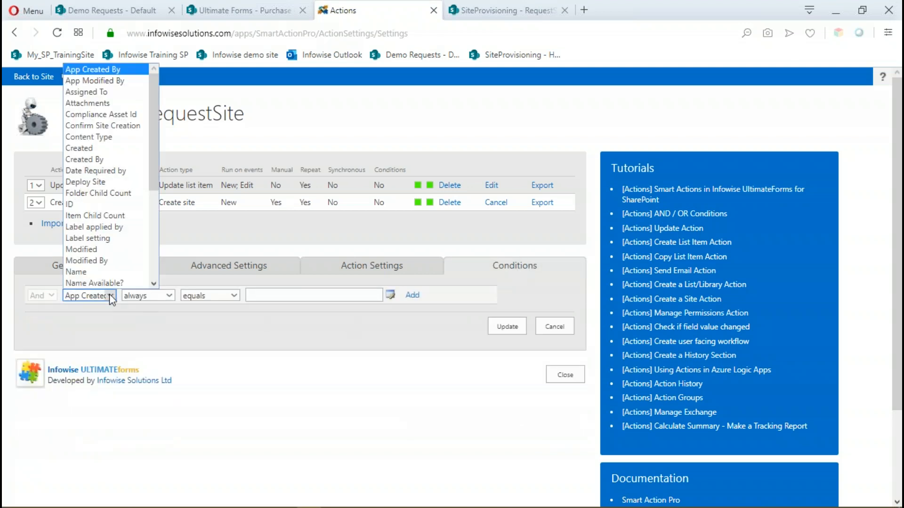
scroll(132, 212, "down", 1)
left_click_drag(151, 175, 151, 245)
left_click(97, 274)
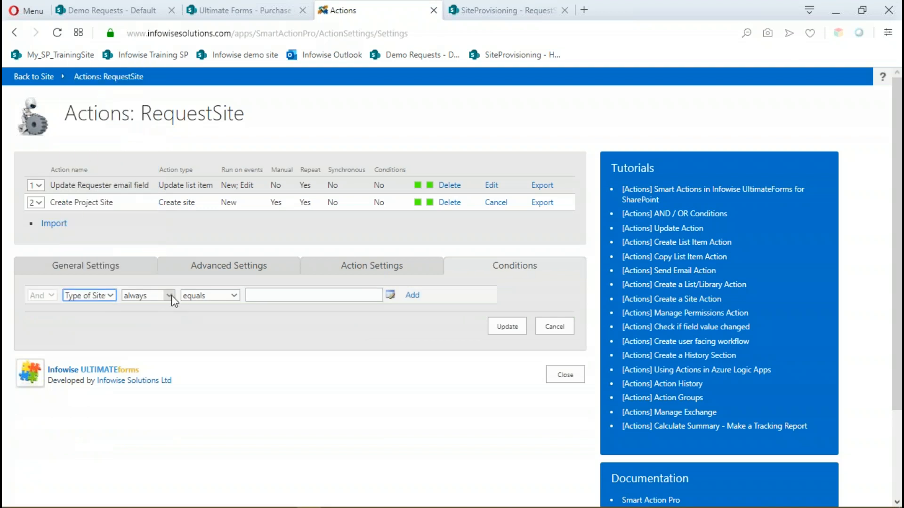
left_click(283, 298)
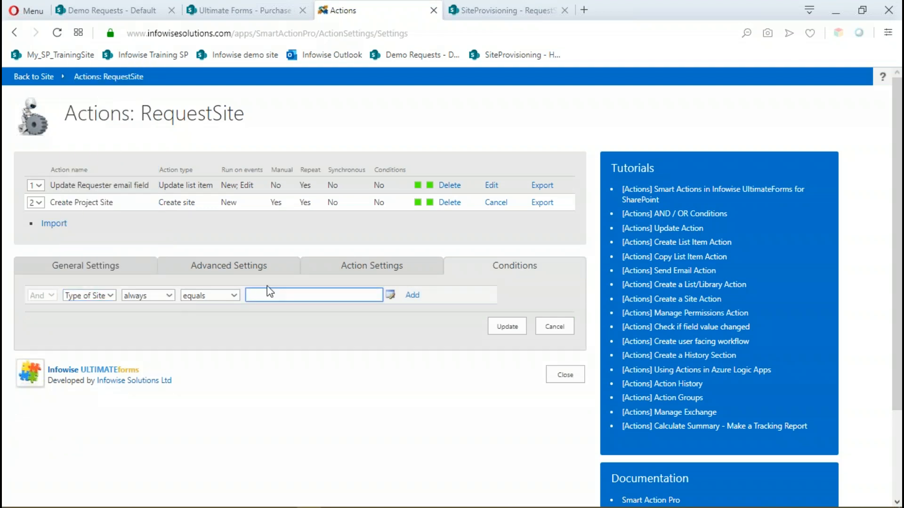
type("Project")
key("Tab")
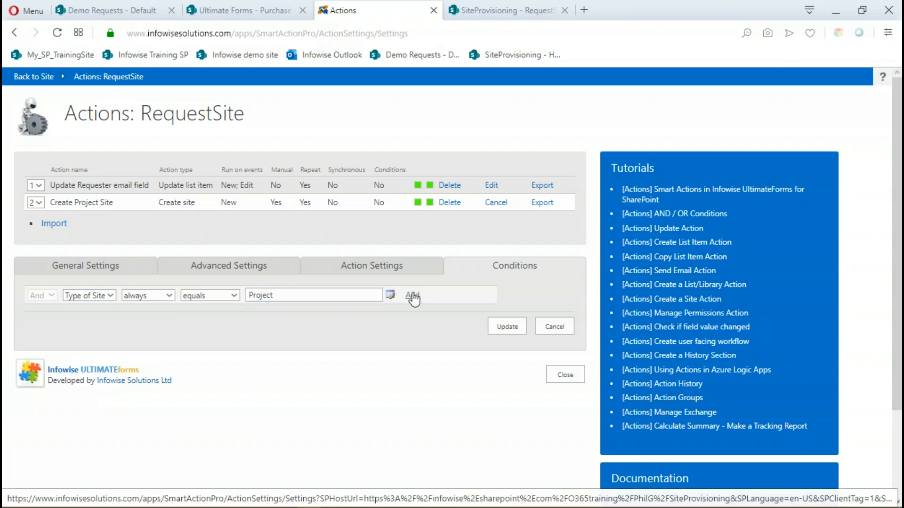
left_click(412, 295)
Add a second And condition, Deploy Site after change equals Yes, and save the updated Create Project Site action.
left_click(109, 312)
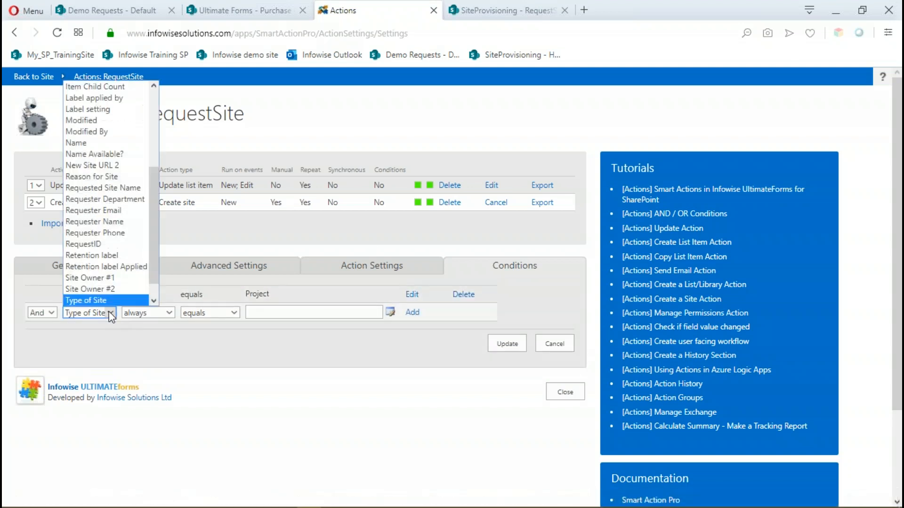
scroll(142, 198, "down", 1)
left_click_drag(150, 199, 152, 109)
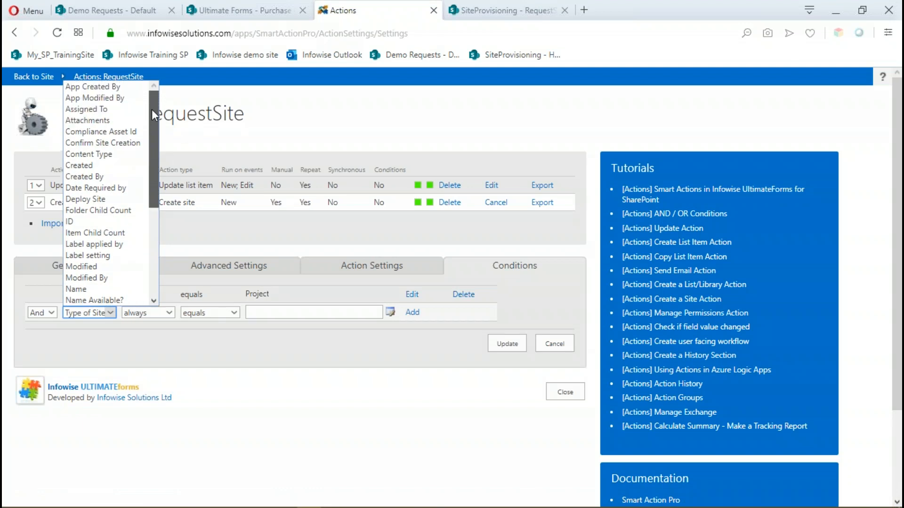
left_click(86, 199)
left_click(176, 315)
left_click(158, 335)
left_click(258, 311)
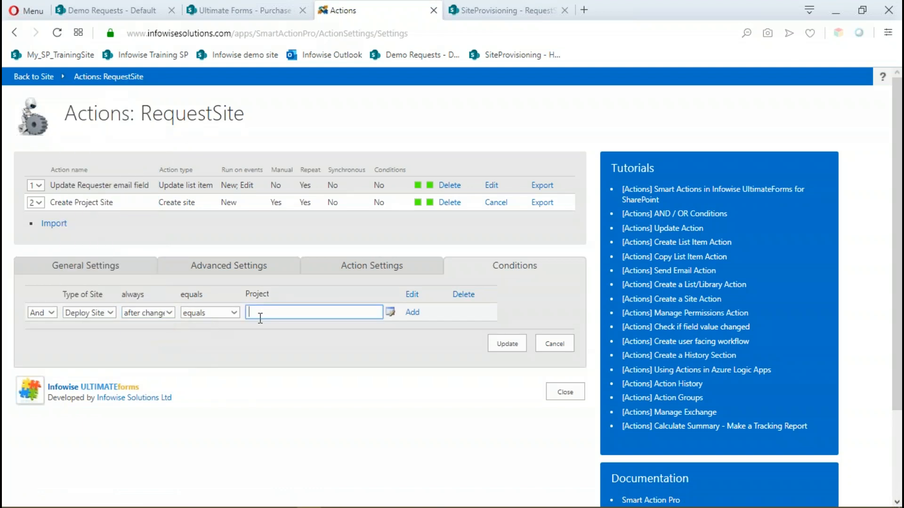
type("Yes")
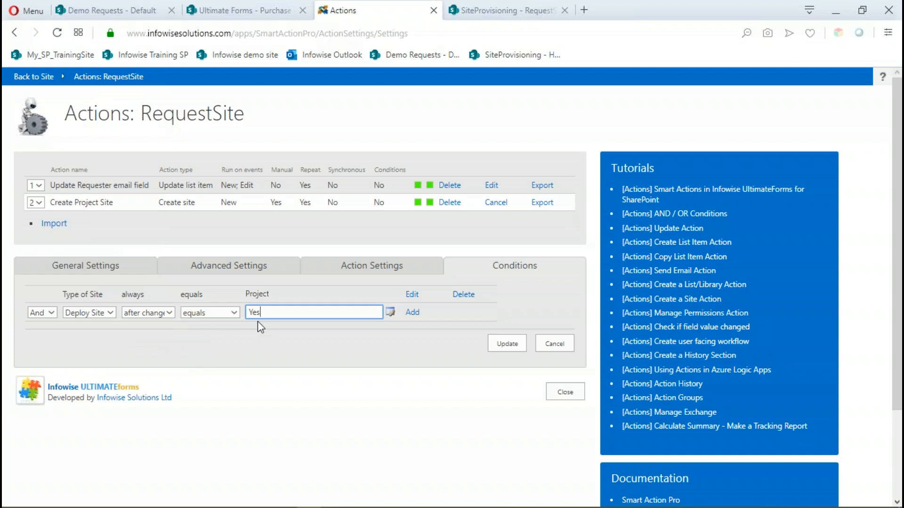
left_click(412, 313)
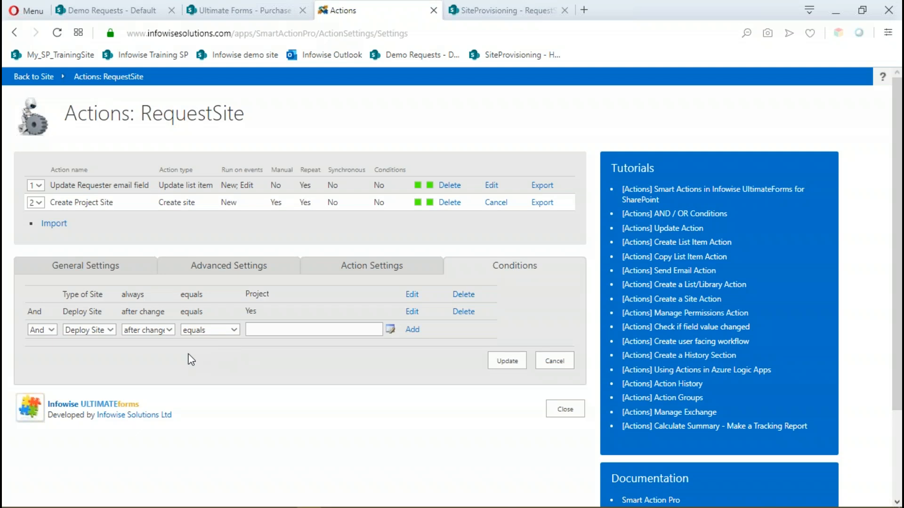
left_click(508, 362)
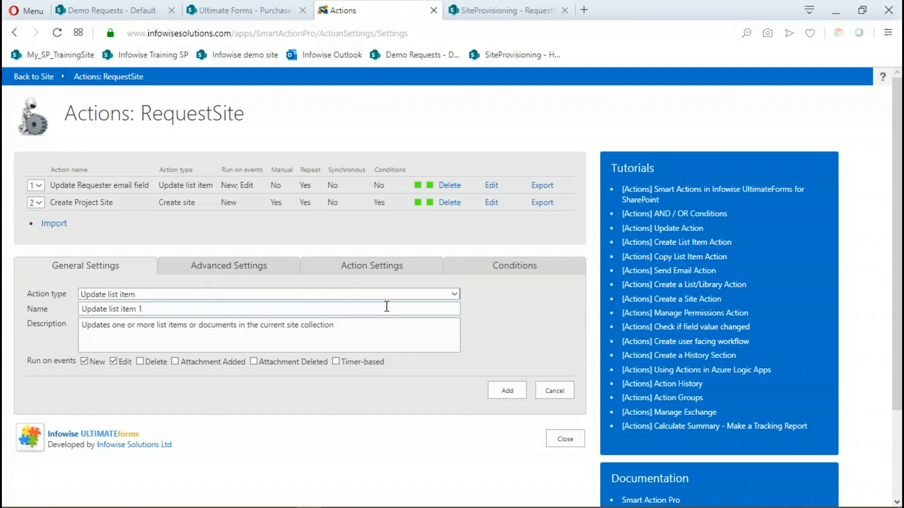
Start another Create site action and name it "Create Team site".
left_click(455, 295)
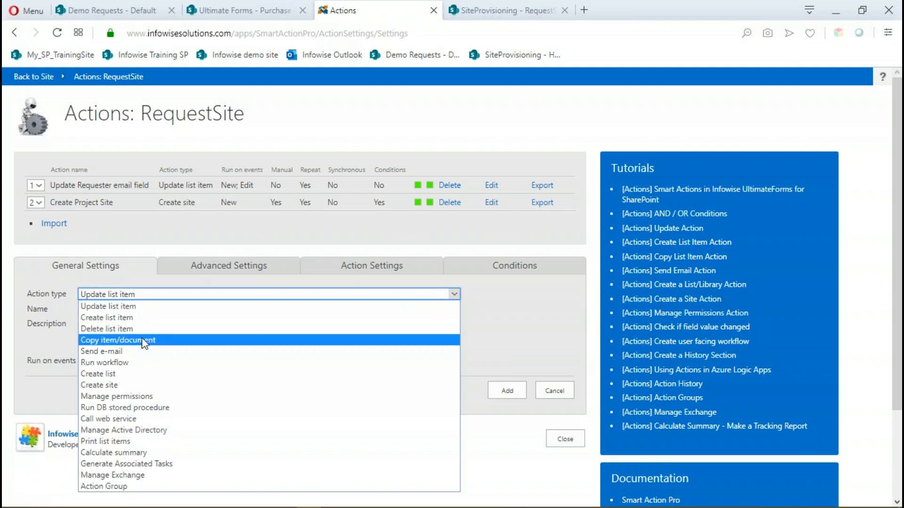
left_click(122, 385)
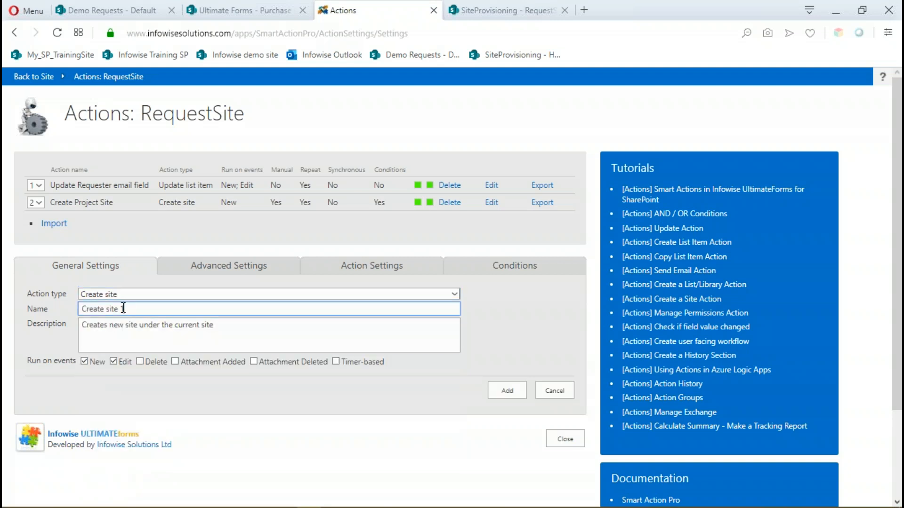
left_click_drag(132, 309, 59, 313)
type("Creat")
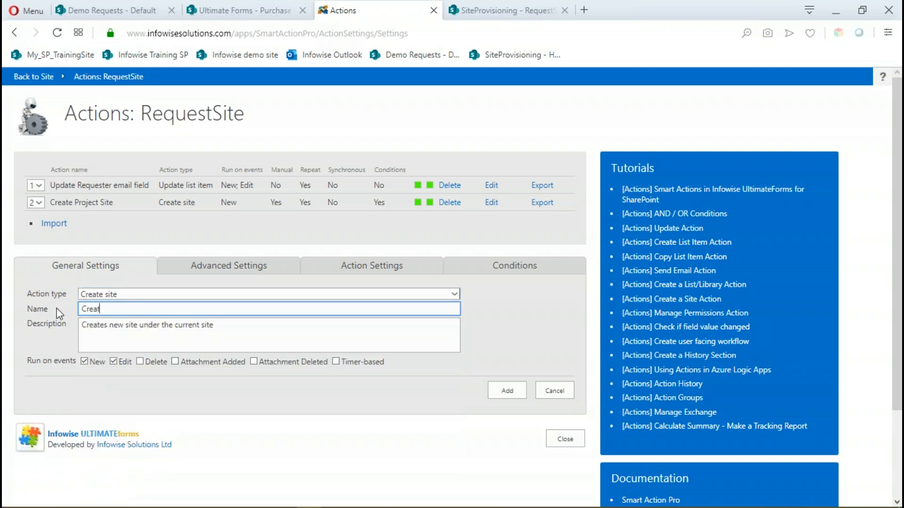
type("e Team site")
Replace the new action's description with its name, "Create Team site".
triple_click(228, 327)
triple_click(158, 306)
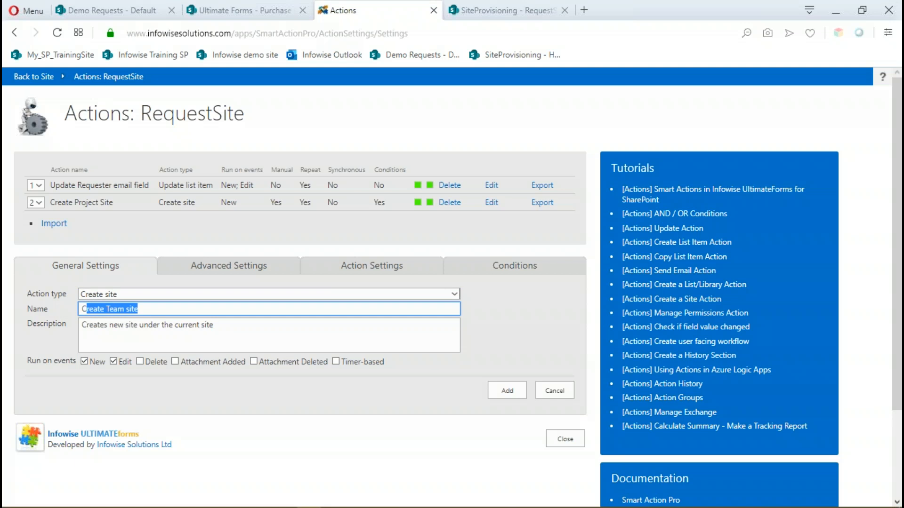
left_click_drag(132, 309, 82, 309)
left_click(151, 312)
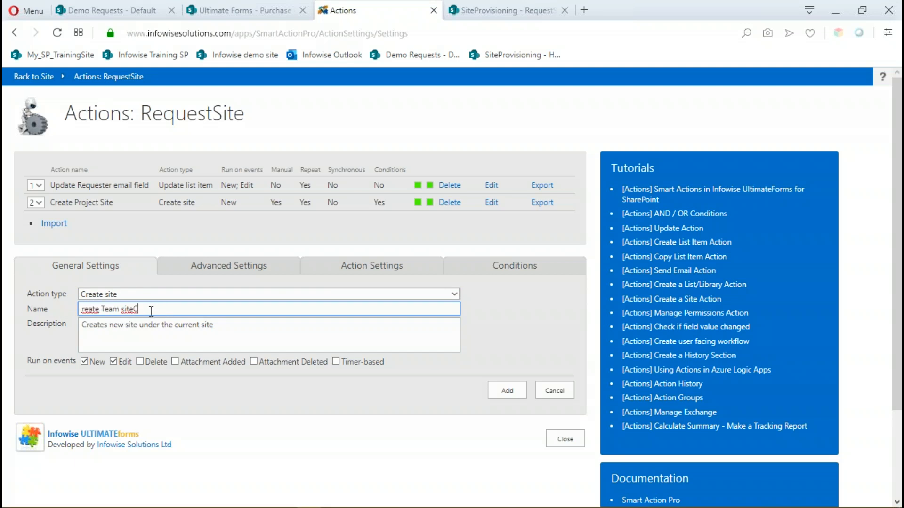
key("ctrl+z")
left_click_drag(140, 309, 65, 312)
key("ctrl+c")
left_click_drag(222, 328, 61, 329)
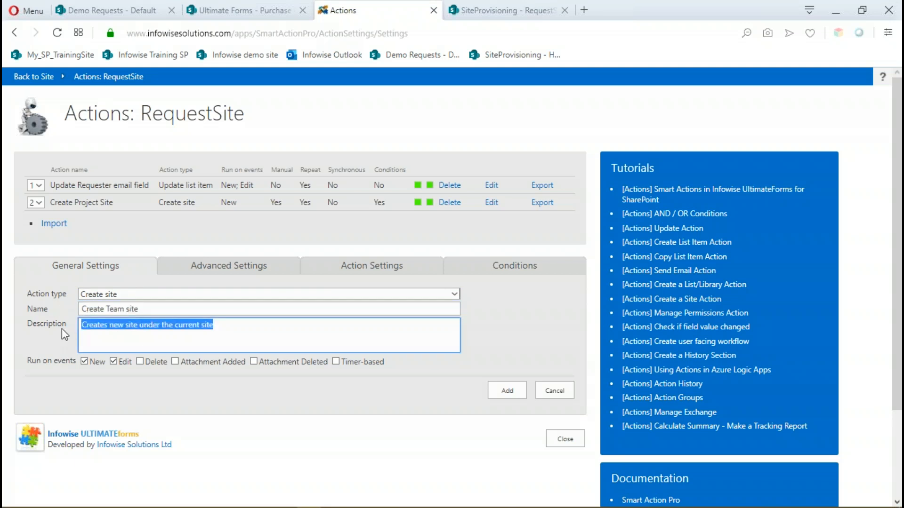
key("ctrl+v")
Stop the Create Team site action from running on Edit events and allow its manual execution through the context menu or ribbon.
left_click(115, 362)
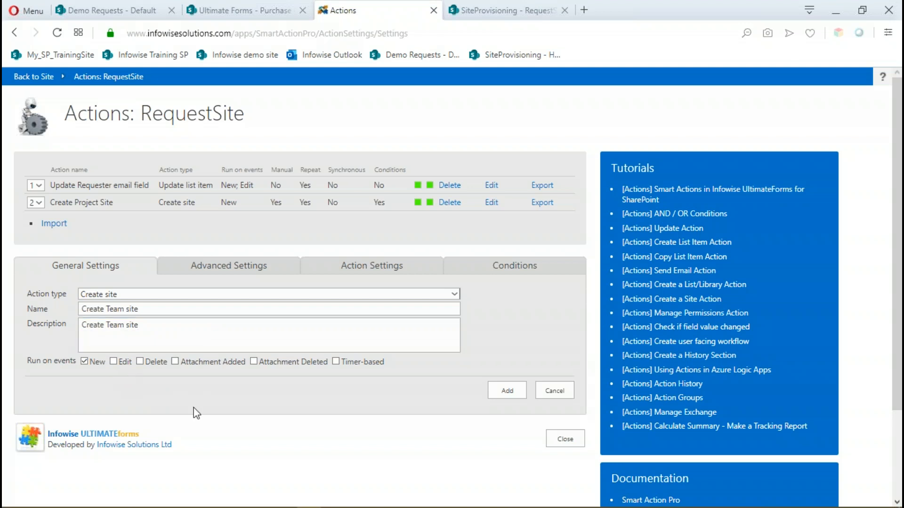
left_click(248, 269)
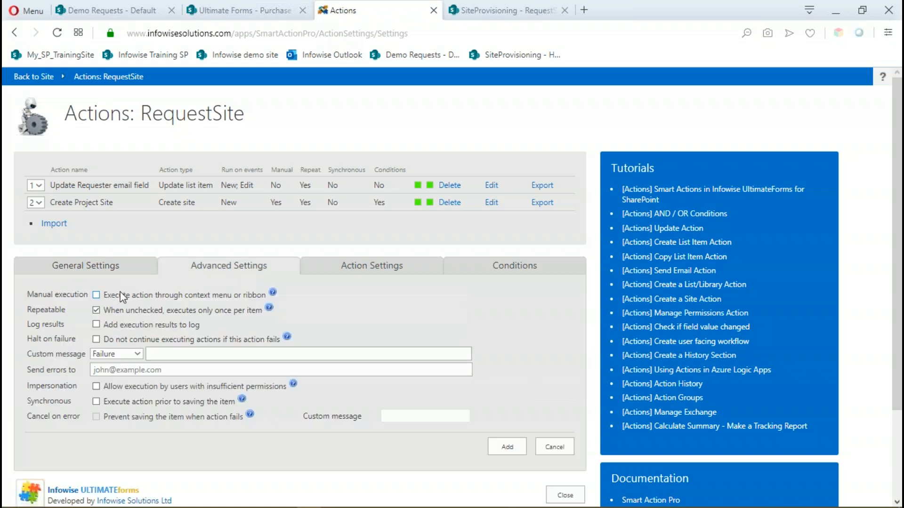
left_click(97, 296)
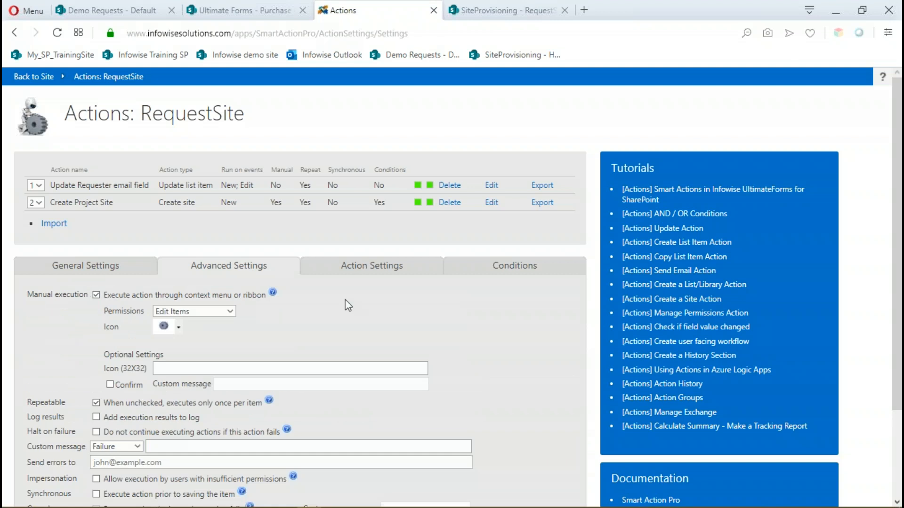
In the Create Team site action's settings, set the site name to the [Requested Site Name] column value.
left_click(398, 276)
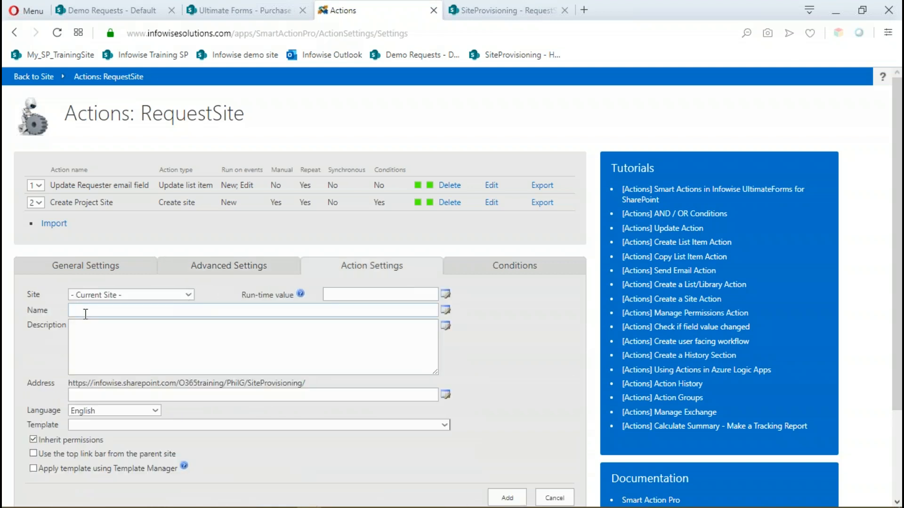
left_click(446, 312)
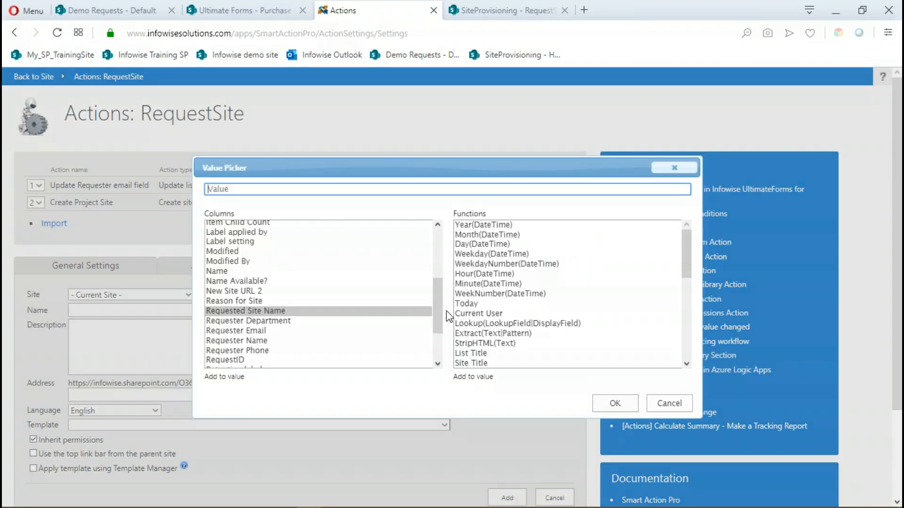
double_click(250, 311)
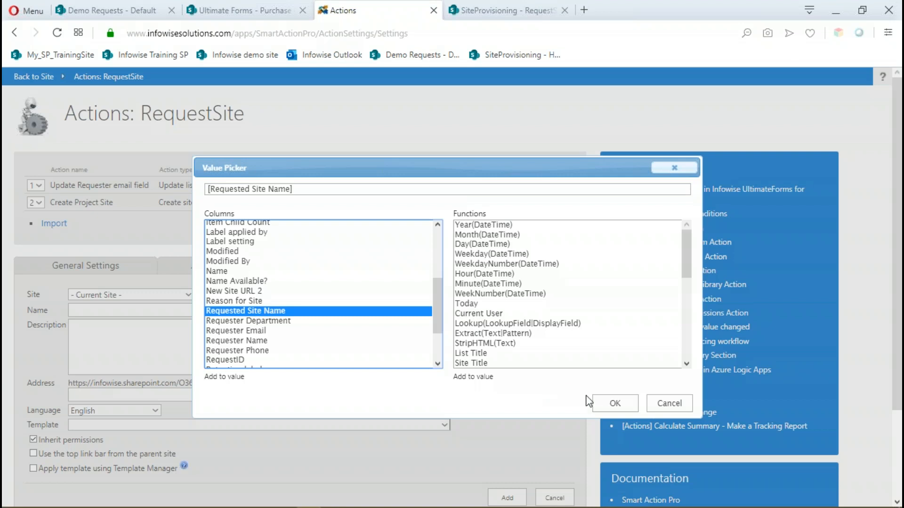
left_click(609, 404)
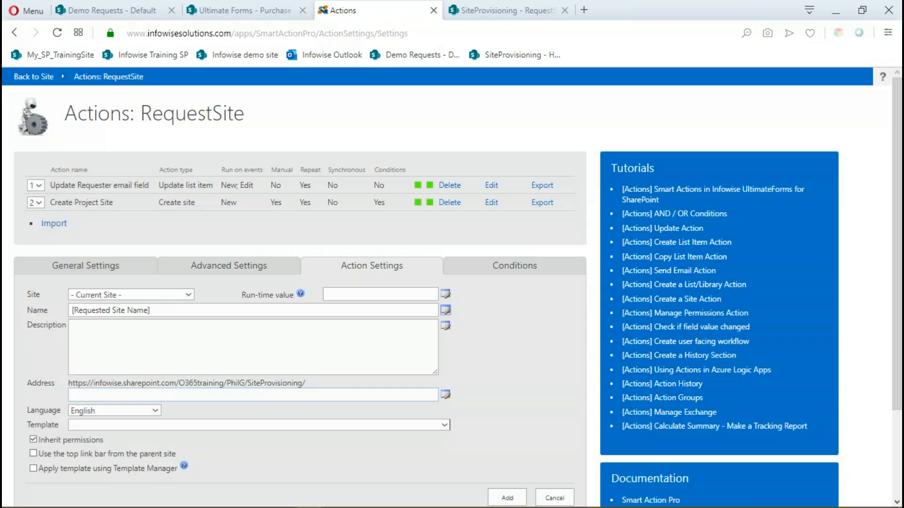
Set the new site's address to the [Requested Site Name] column value.
left_click(120, 396)
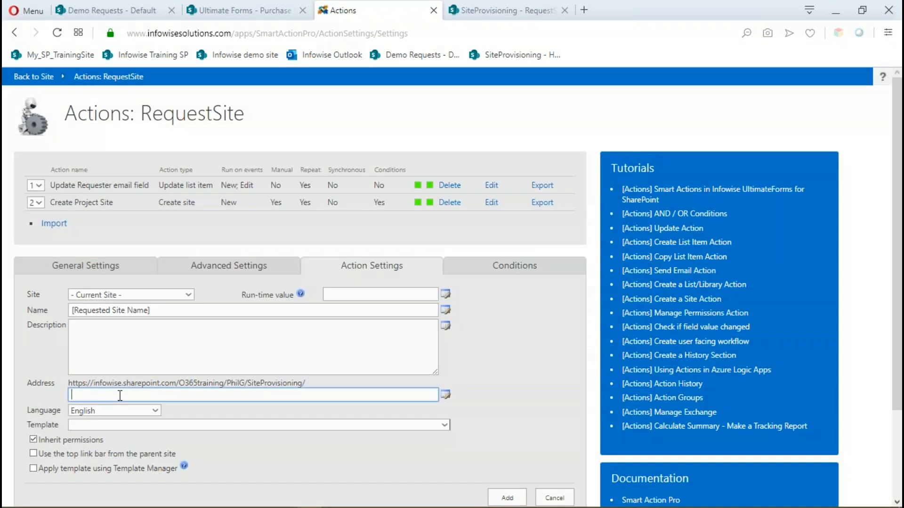
left_click(446, 396)
left_click(294, 316)
double_click(292, 313)
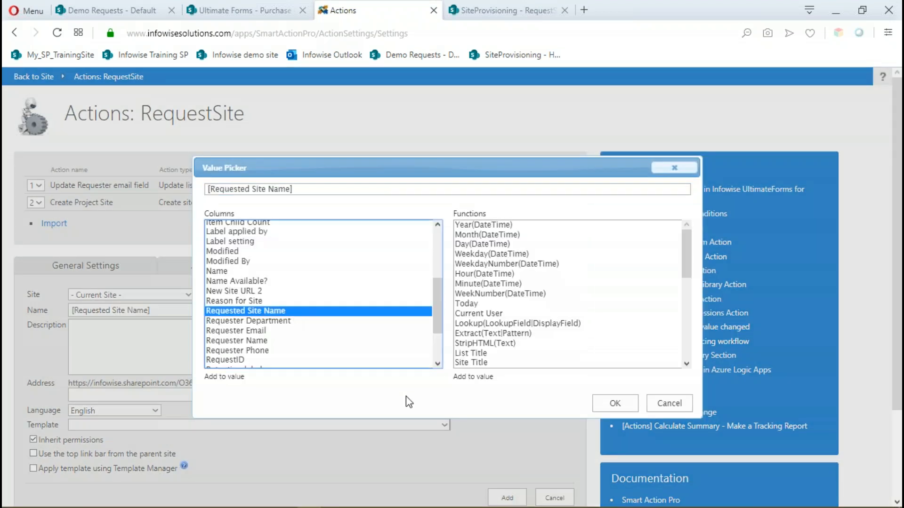
left_click(607, 405)
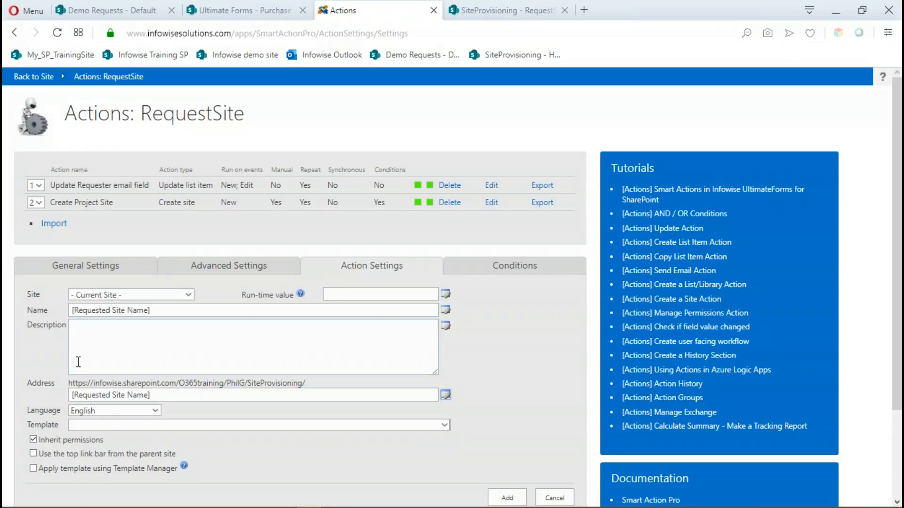
Turn off permission inheritance for the new site and choose to apply a template using Template Manager.
scroll(72, 367, "down", 3)
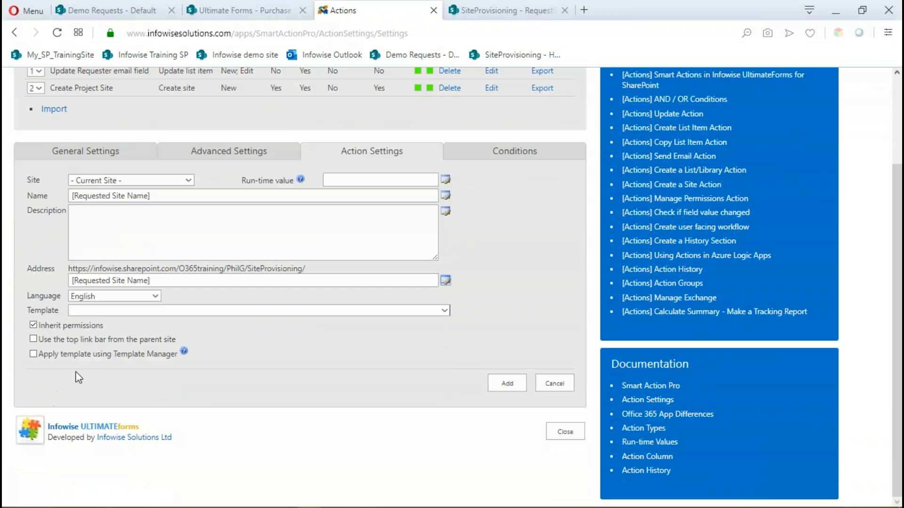
left_click(33, 325)
left_click(33, 354)
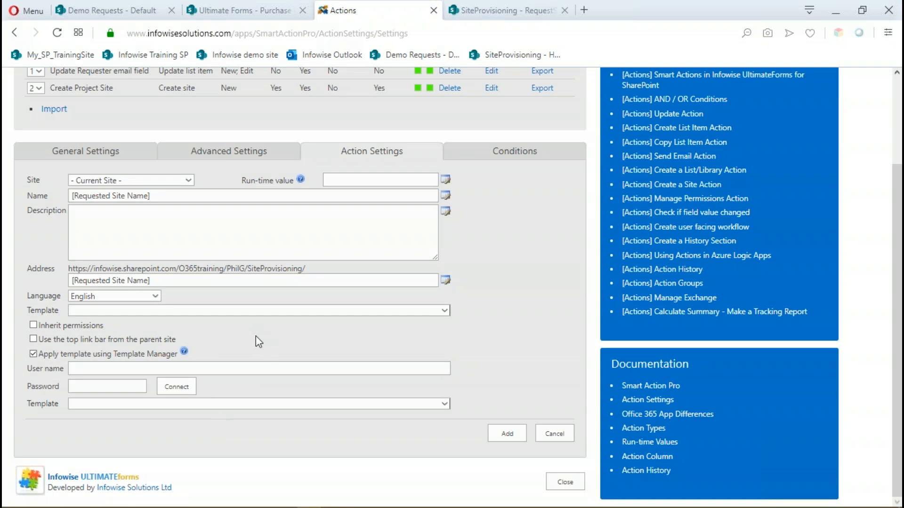
Fill in the Template Manager account's user name for the Create Team site action.
left_click(138, 369)
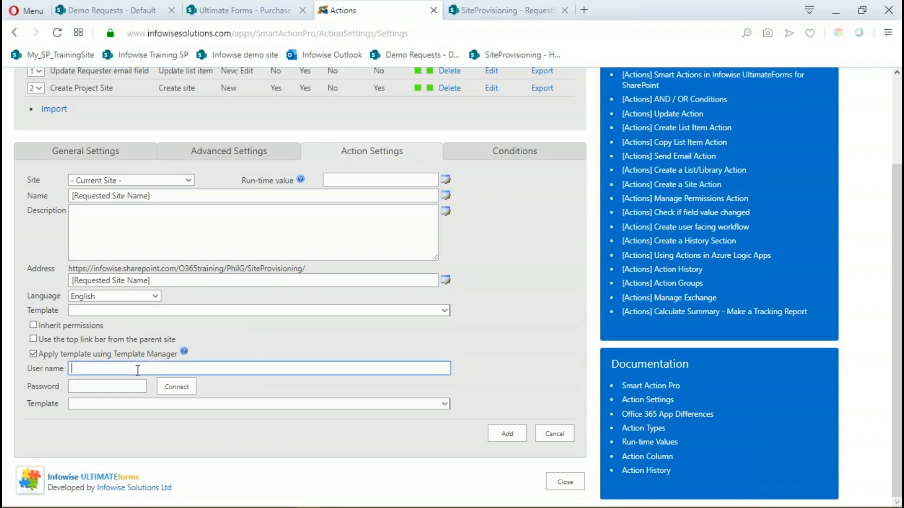
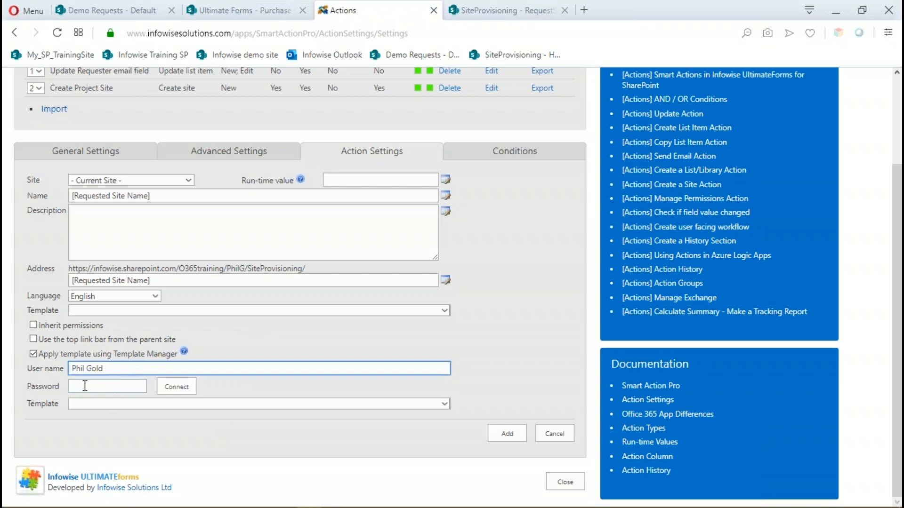
scroll(281, 328, "up", 3)
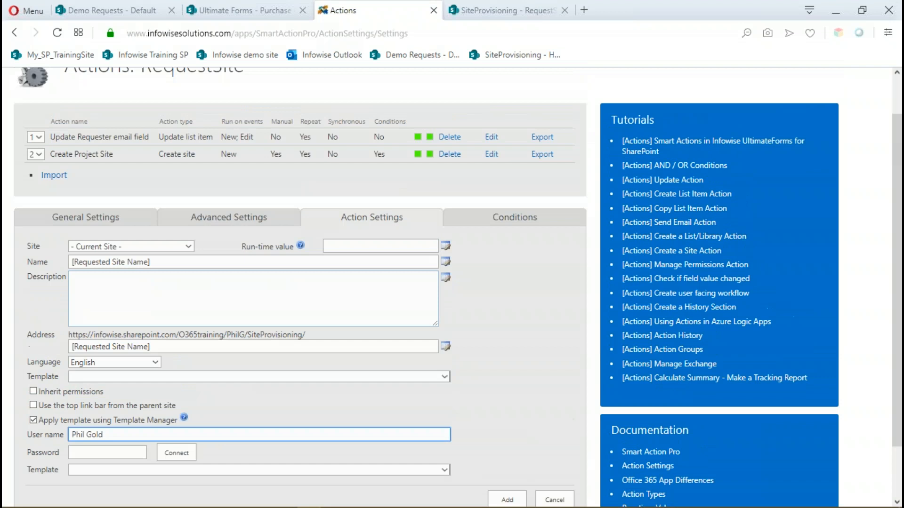
scroll(277, 319, "down", 3)
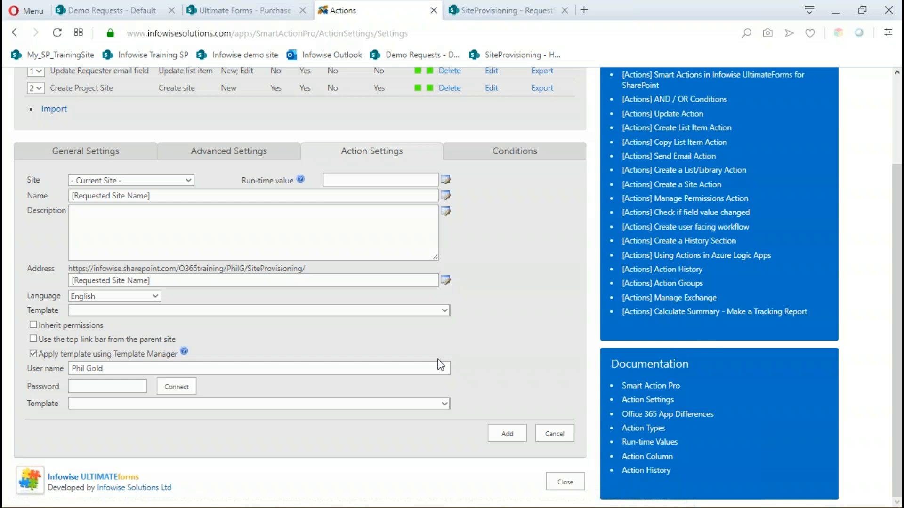
Open the team site action's conditions, and view Template Manager's templates and users from the RequestSite list's design page.
left_click(514, 152)
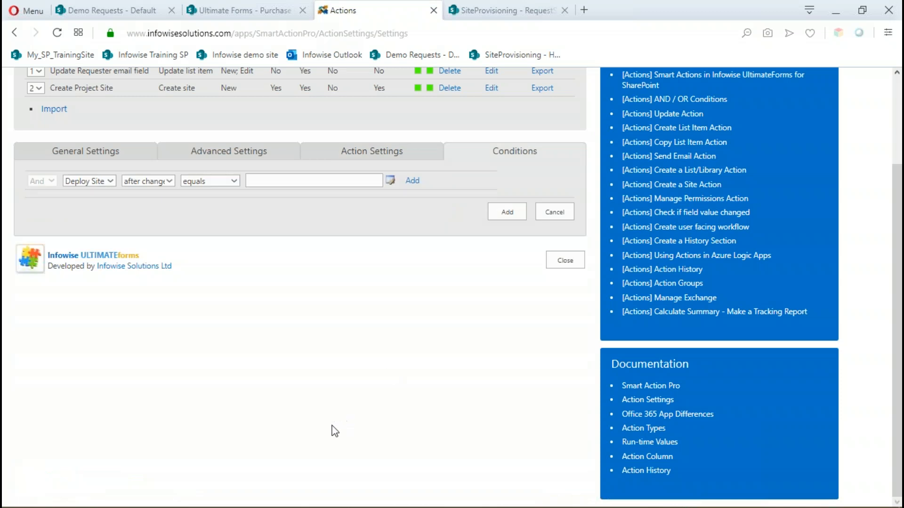
scroll(275, 333, "up", 3)
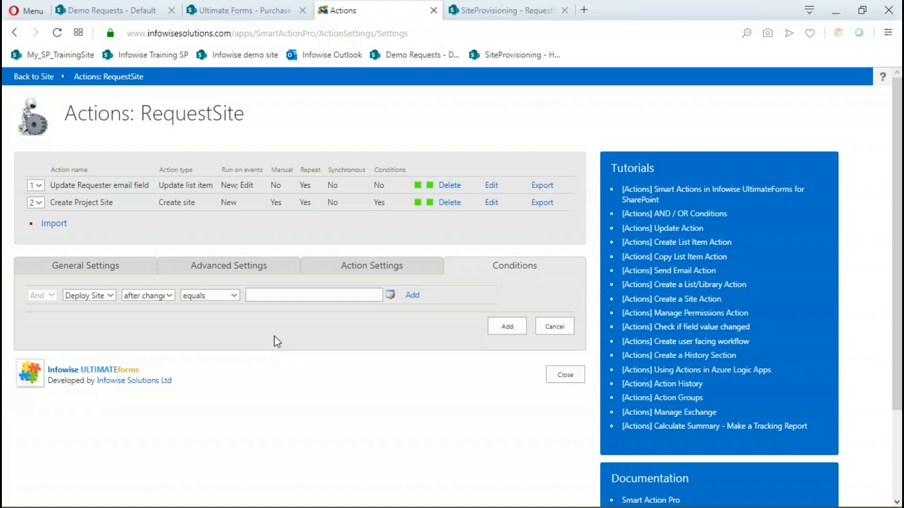
left_click(490, 10)
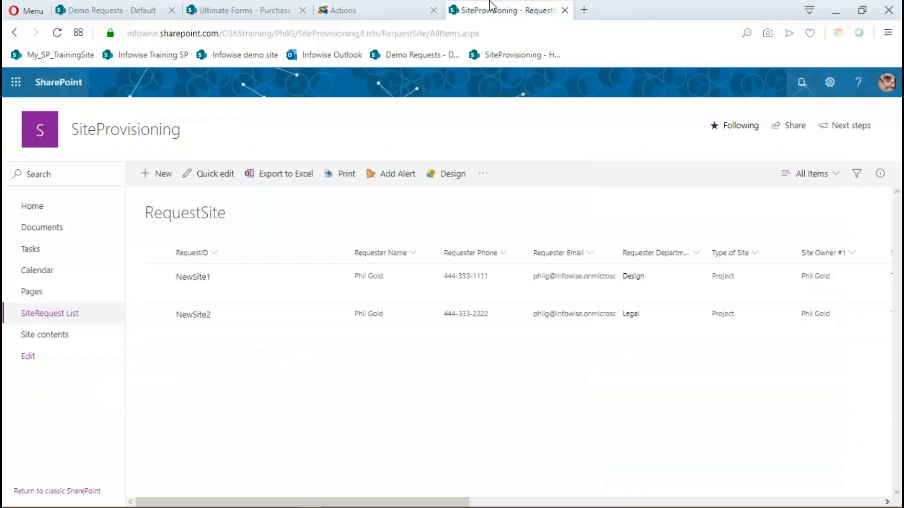
left_click(447, 175)
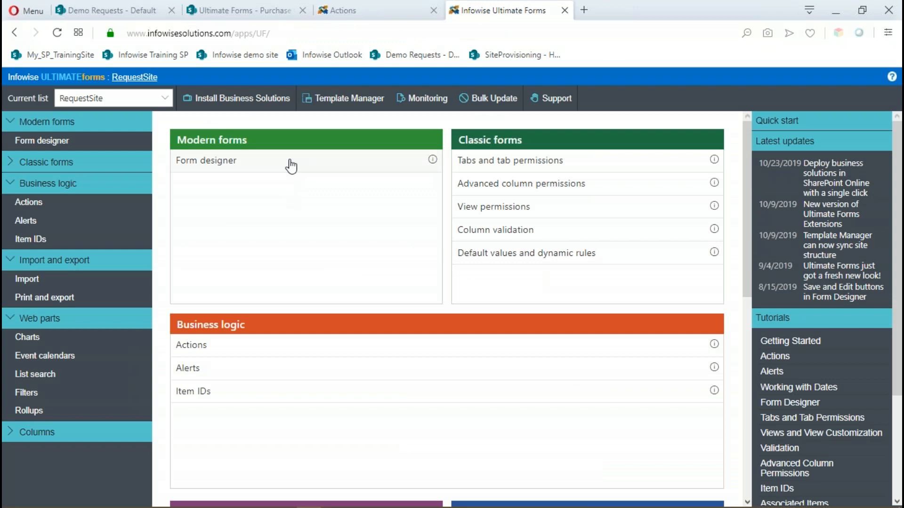
left_click(332, 104)
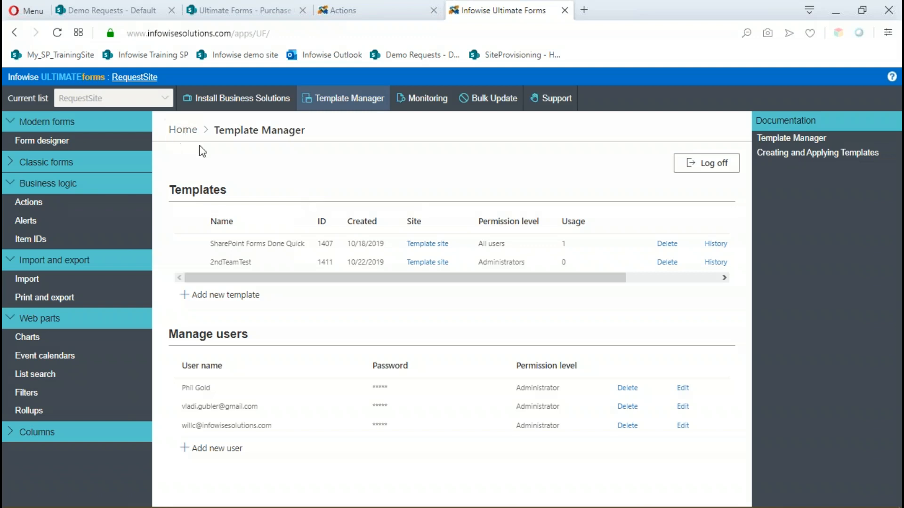
Browse the installable business solutions under Infowise Solutions and Infowise Webinars, and return to the Ultimate Forms home page.
left_click(227, 107)
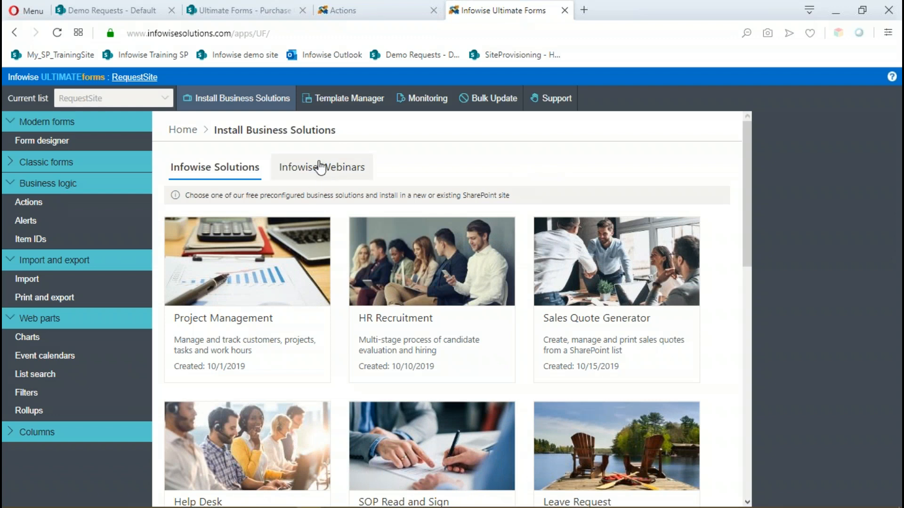
scroll(505, 168, "down", 1)
scroll(282, 150, "up", 1)
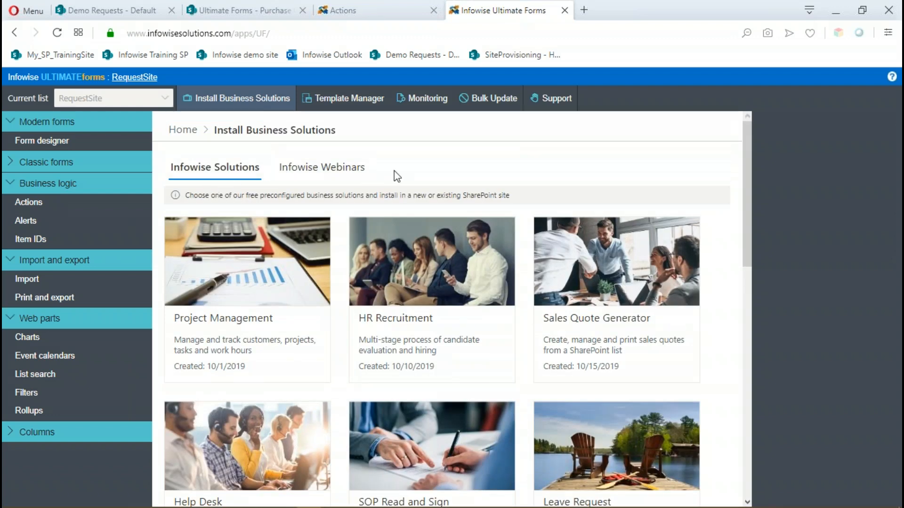
scroll(401, 173, "down", 1)
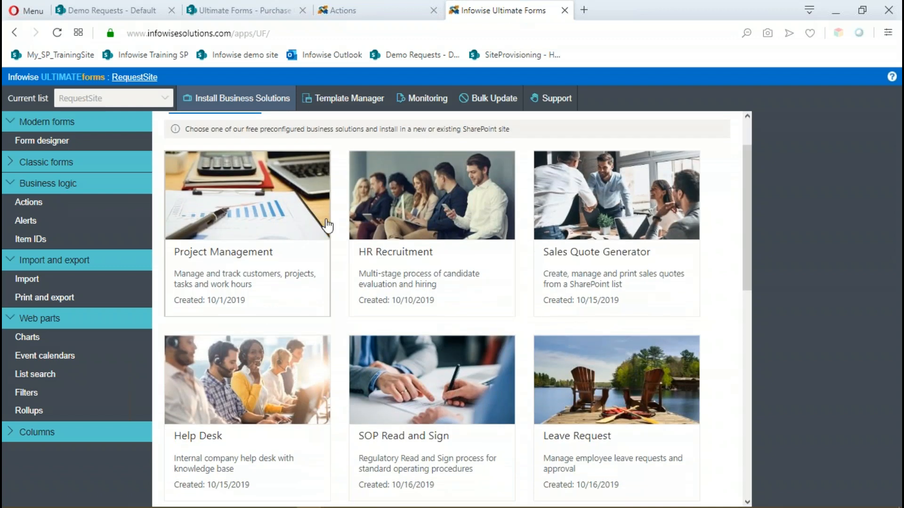
scroll(518, 204, "down", 2)
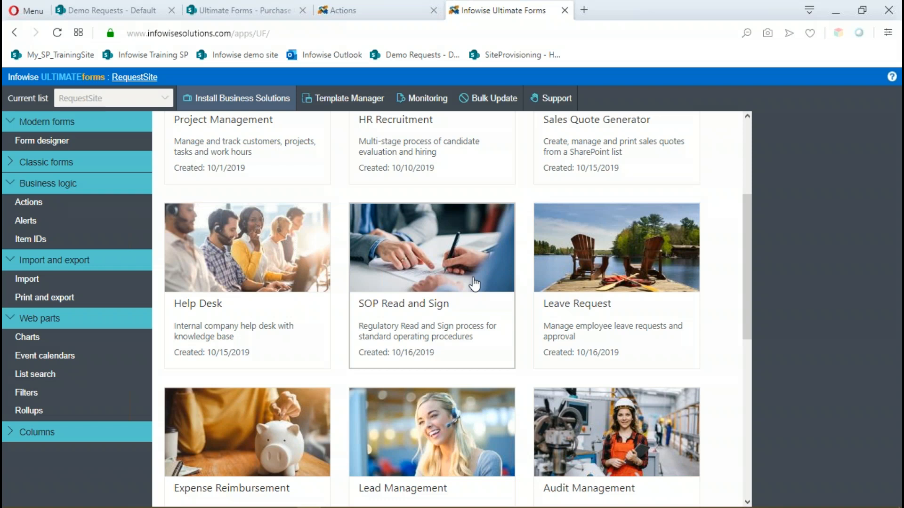
scroll(400, 319, "down", 4)
scroll(400, 319, "down", 6)
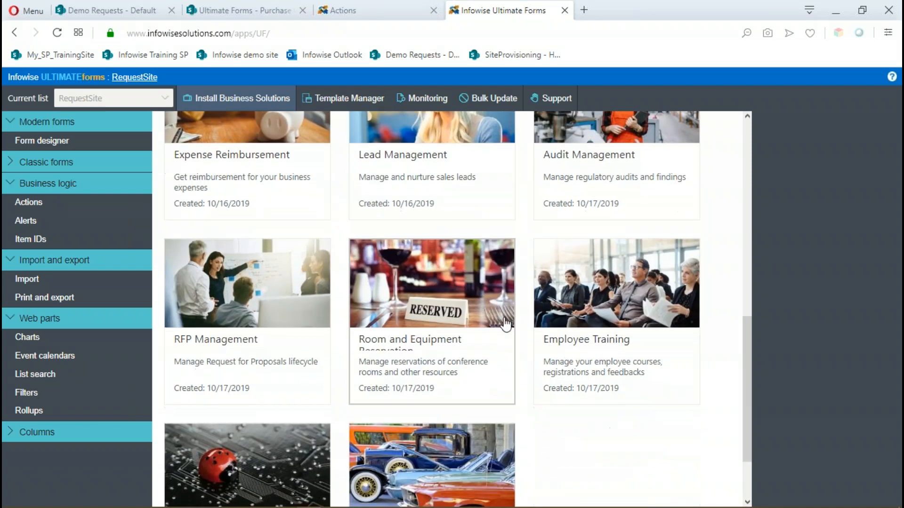
scroll(567, 375, "up", 2)
scroll(616, 330, "up", 10)
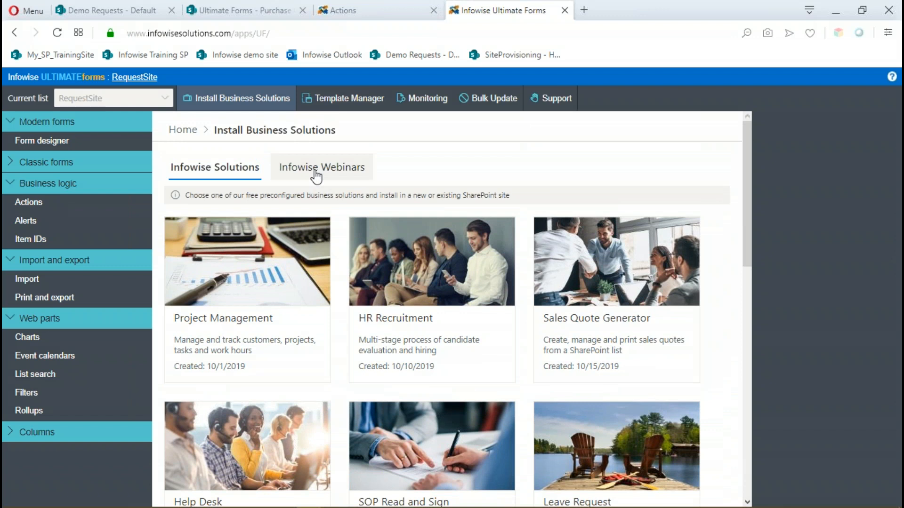
left_click(316, 178)
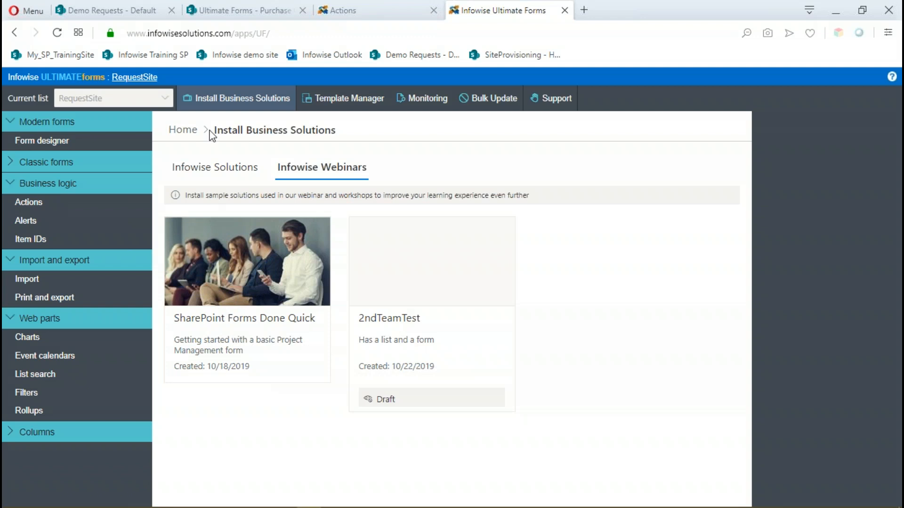
left_click(183, 131)
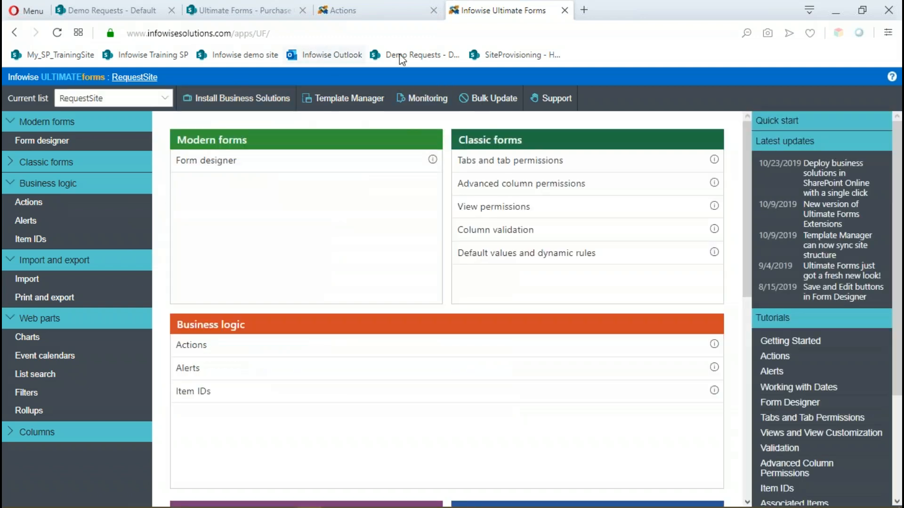
Back in the RequestSite actions, define the team site action's condition as Type of Site always equals Team.
left_click(380, 11)
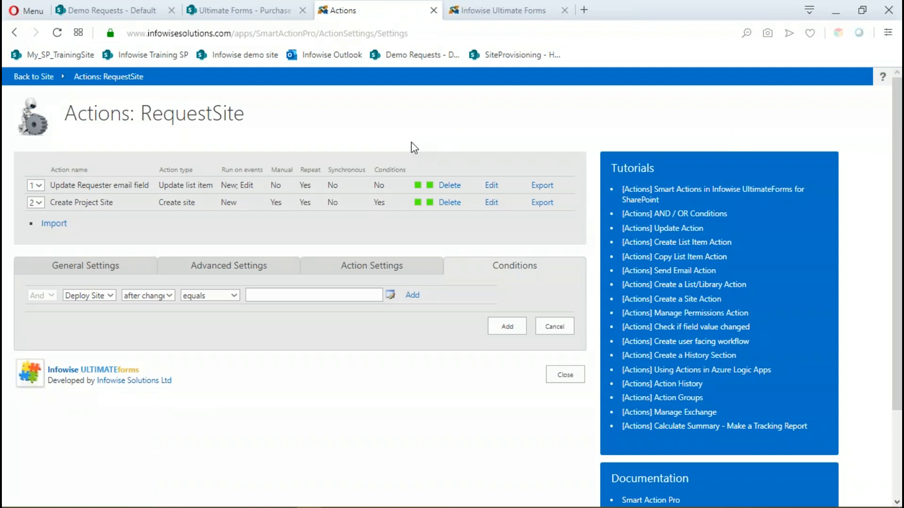
left_click(111, 296)
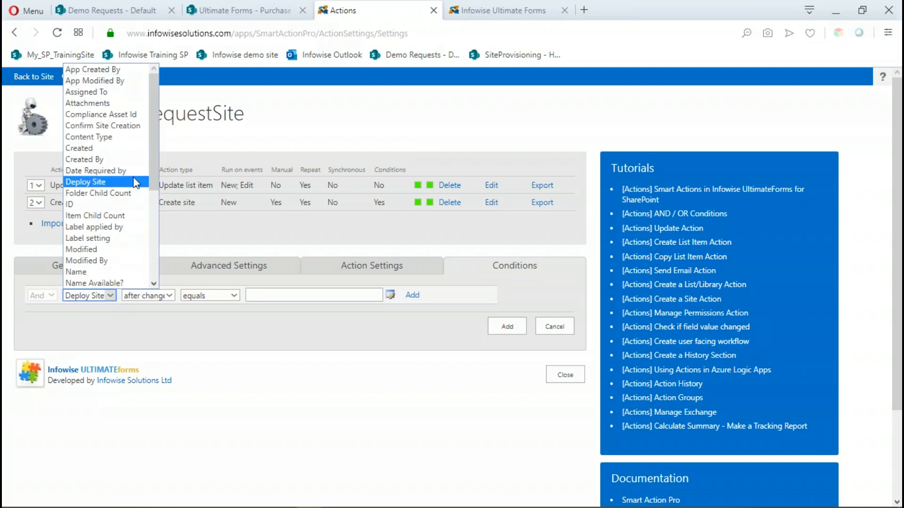
scroll(145, 254, "down", 5)
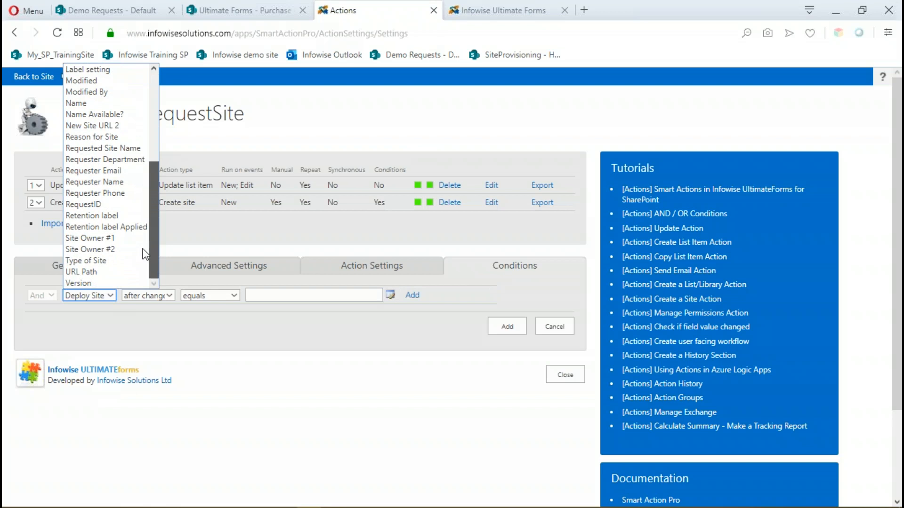
left_click(89, 261)
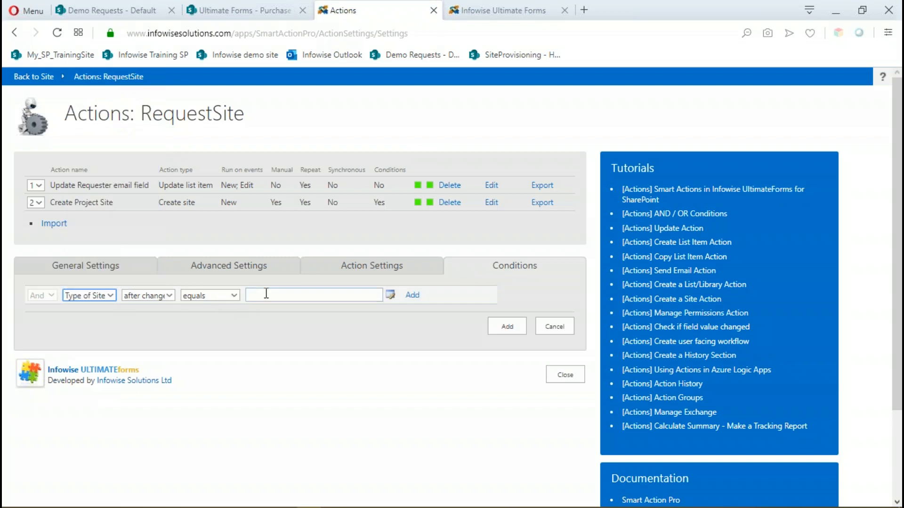
left_click(169, 296)
left_click(145, 308)
left_click(251, 293)
type("Team")
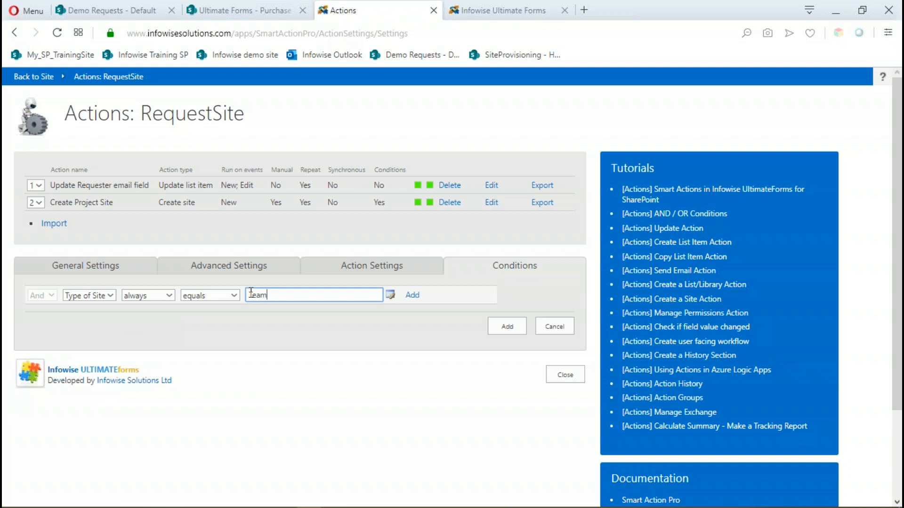
Open a new RequestSite form and examine the Requester Department choices and the Type of Site options under Site Information.
left_click(502, 10)
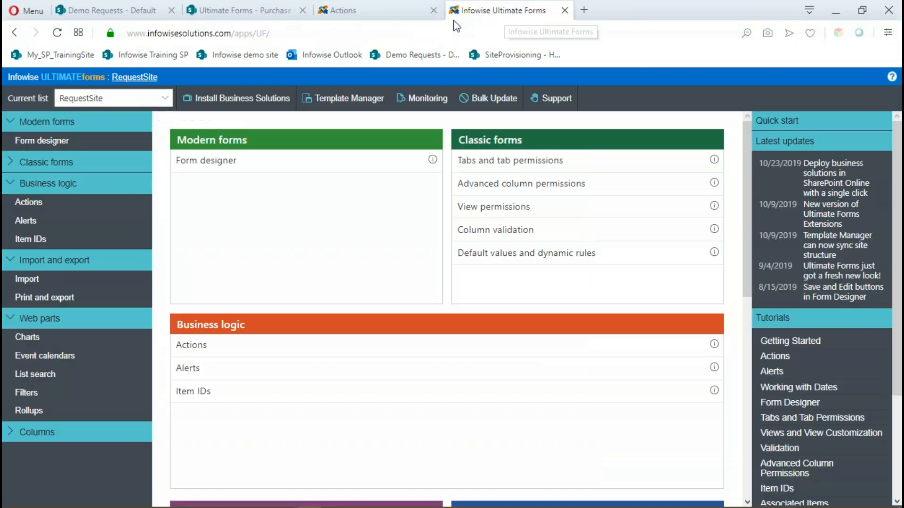
left_click(136, 78)
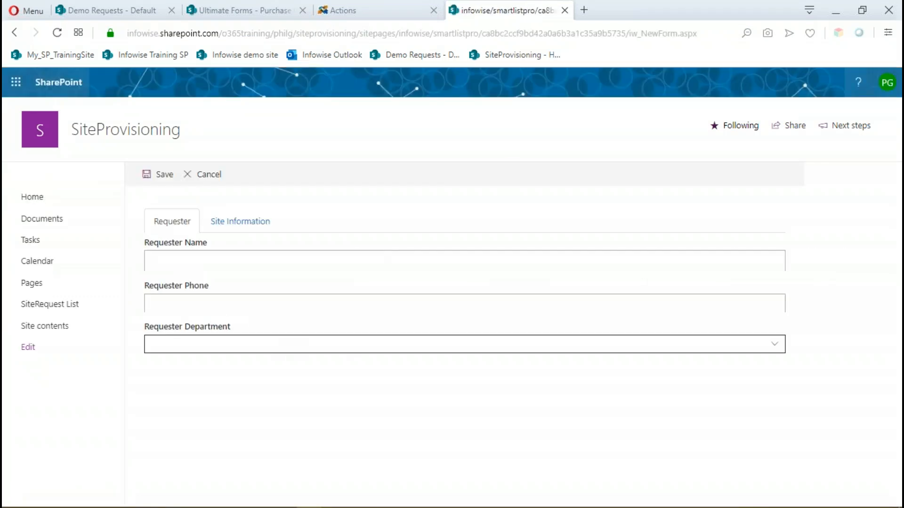
left_click(277, 344)
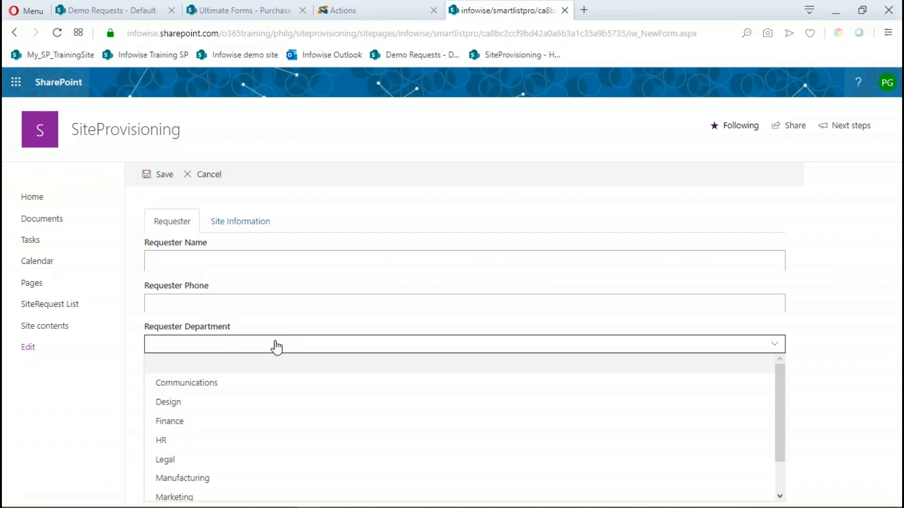
scroll(267, 417, "down", 1)
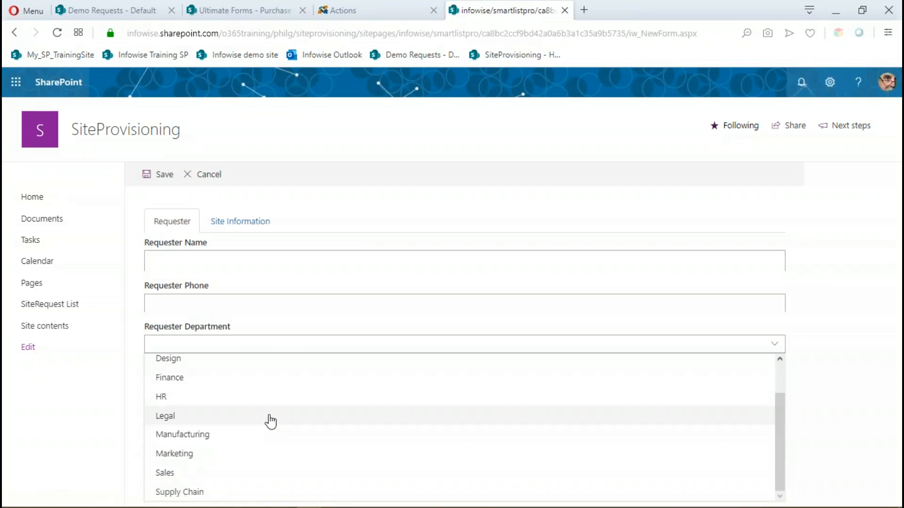
scroll(267, 418, "up", 1)
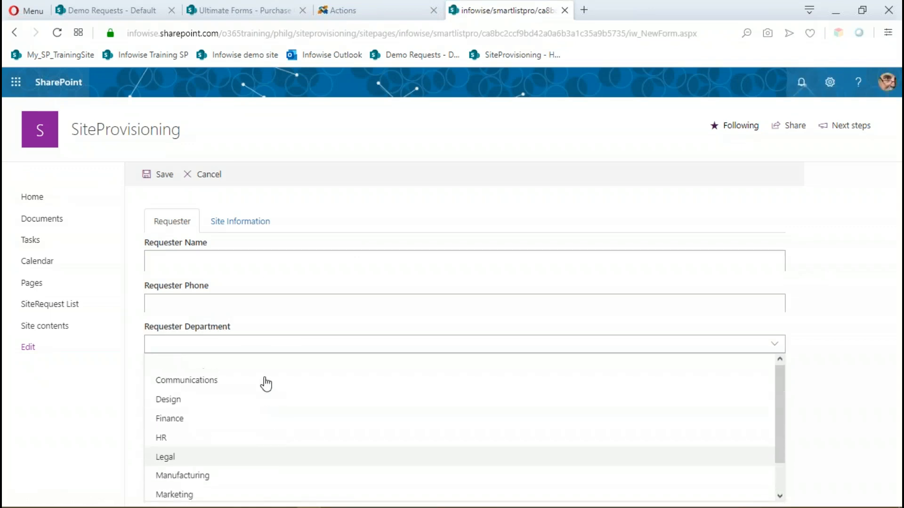
left_click(238, 228)
left_click(237, 227)
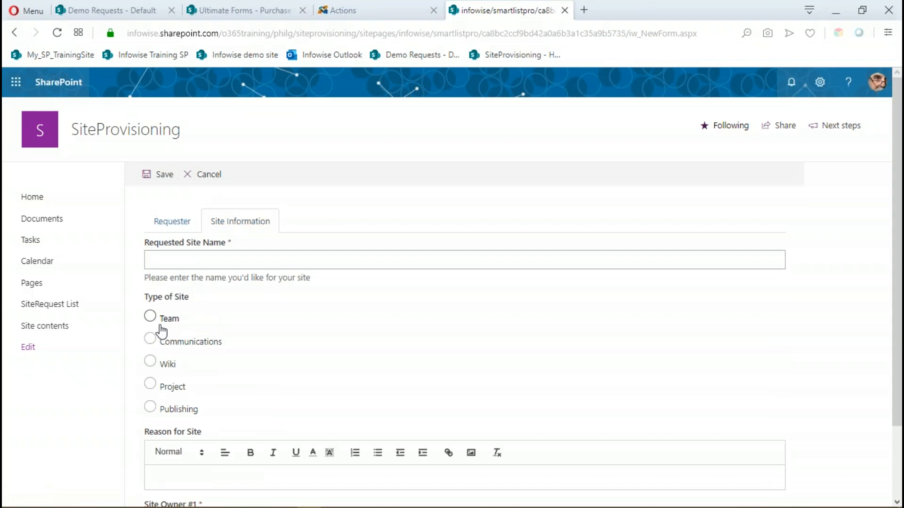
Back in the RequestSite actions, add a second team site condition requiring Deploy Site after change equals Yes, and save the action.
left_click(395, 9)
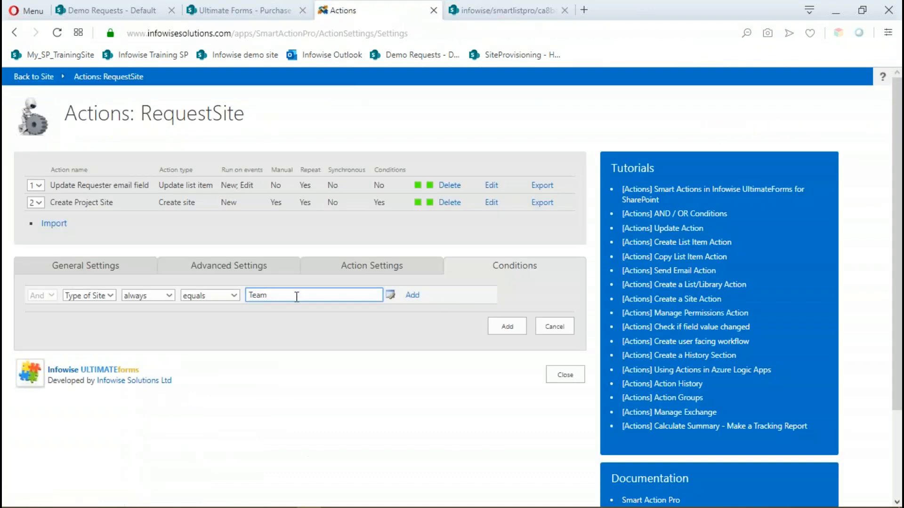
left_click(109, 312)
scroll(151, 198, "up", 5)
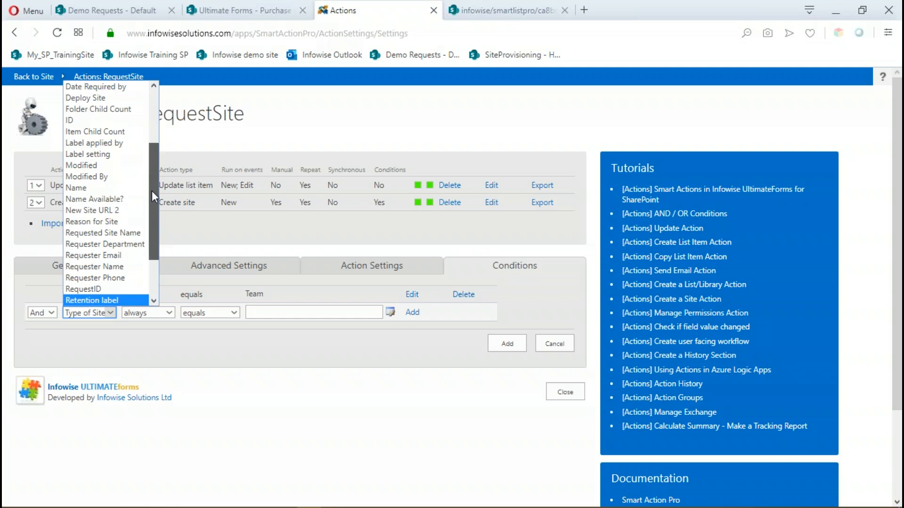
left_click(109, 149)
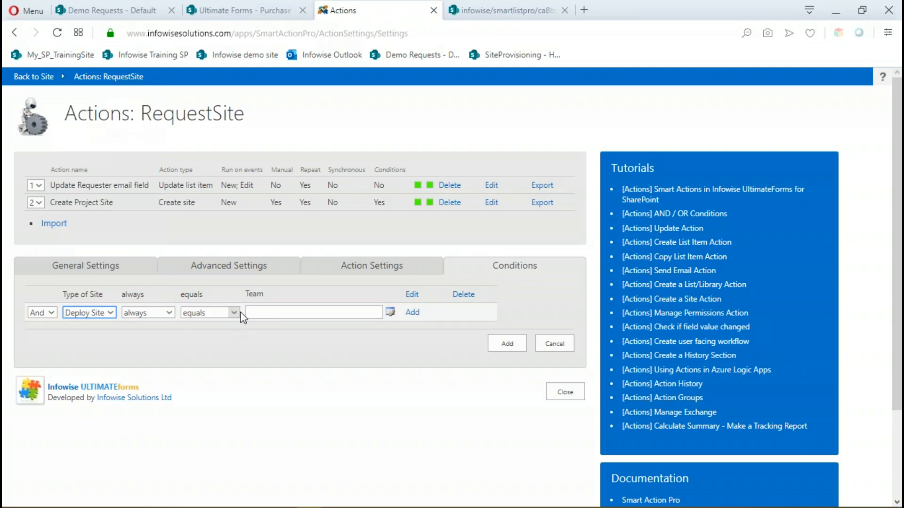
left_click(169, 312)
left_click(161, 337)
left_click(261, 312)
type("Yes")
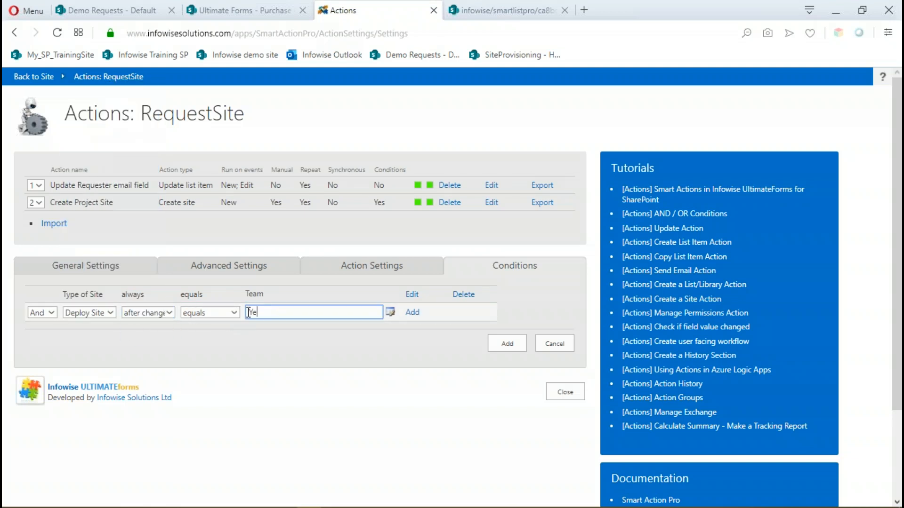
left_click(417, 312)
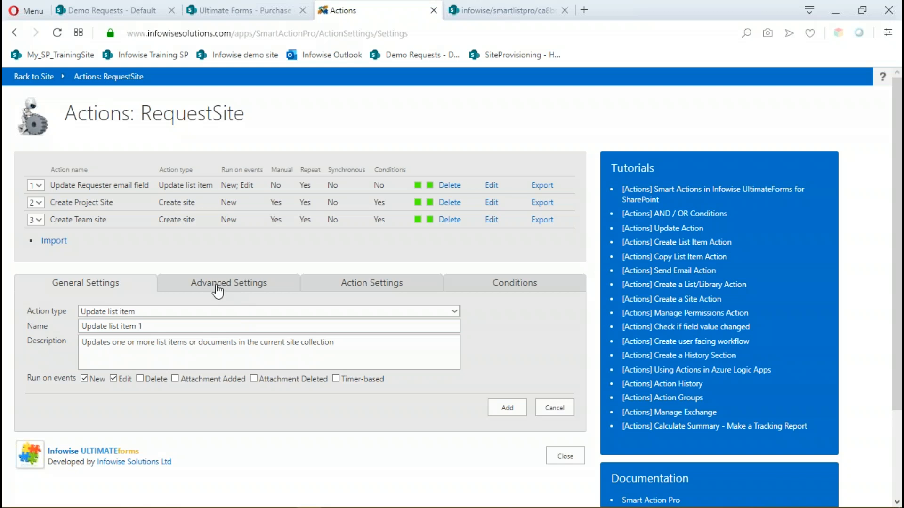
left_click(454, 312)
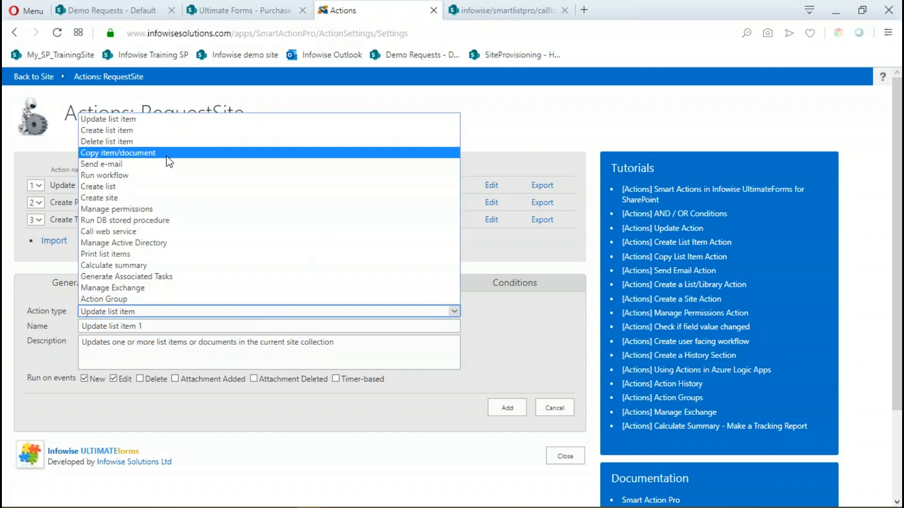
left_click(168, 162)
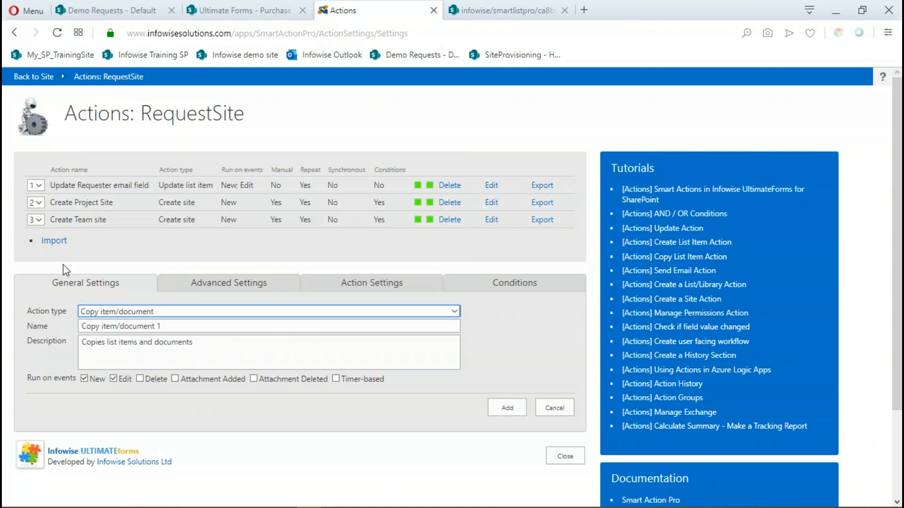
key("Tab")
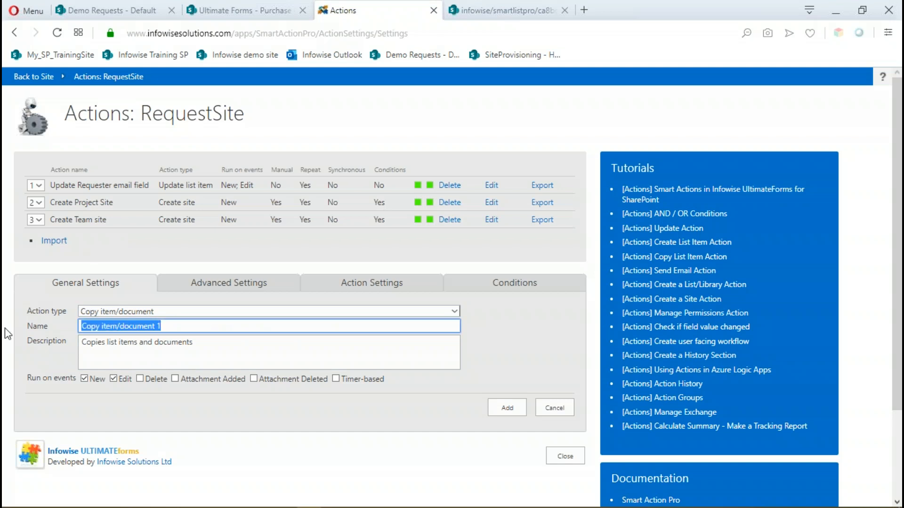
type("Add")
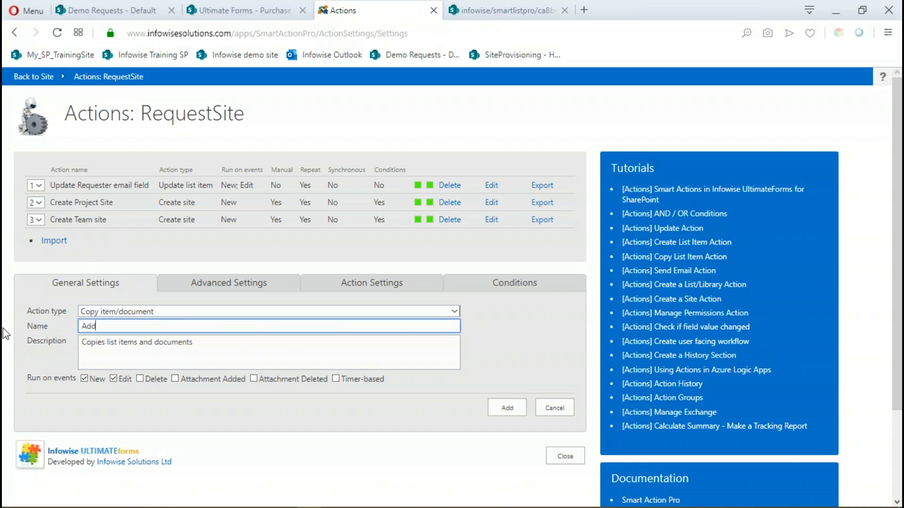
type(" documwn")
key("BackSpace")
type("ment to new Project site")
left_click_drag(207, 326, 27, 320)
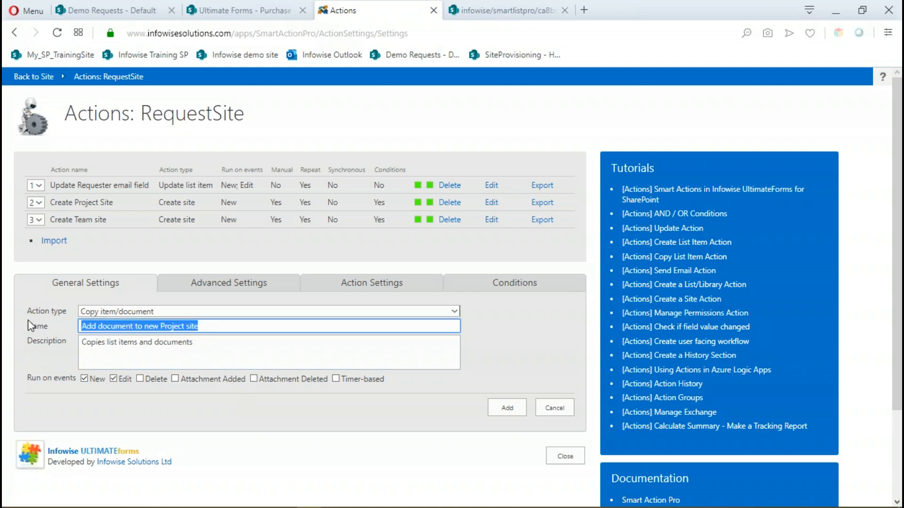
left_click_drag(194, 342, 71, 351)
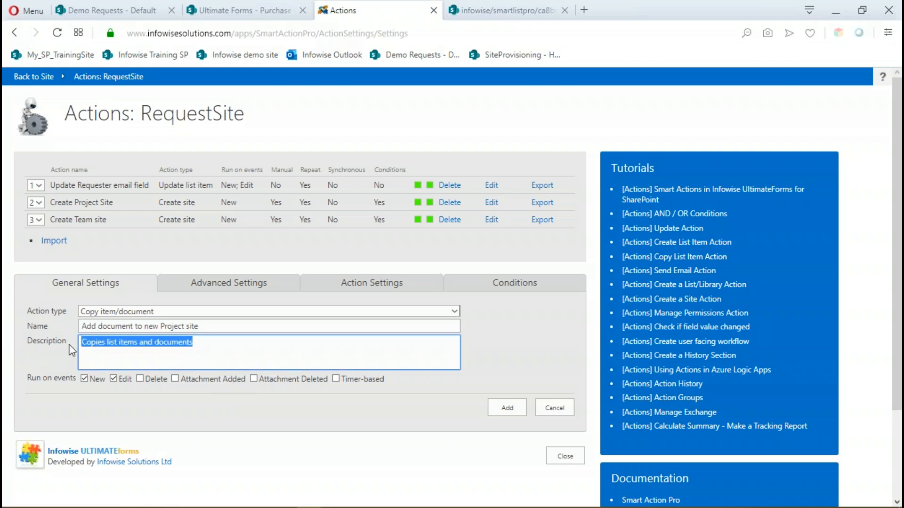
key("ctrl+v")
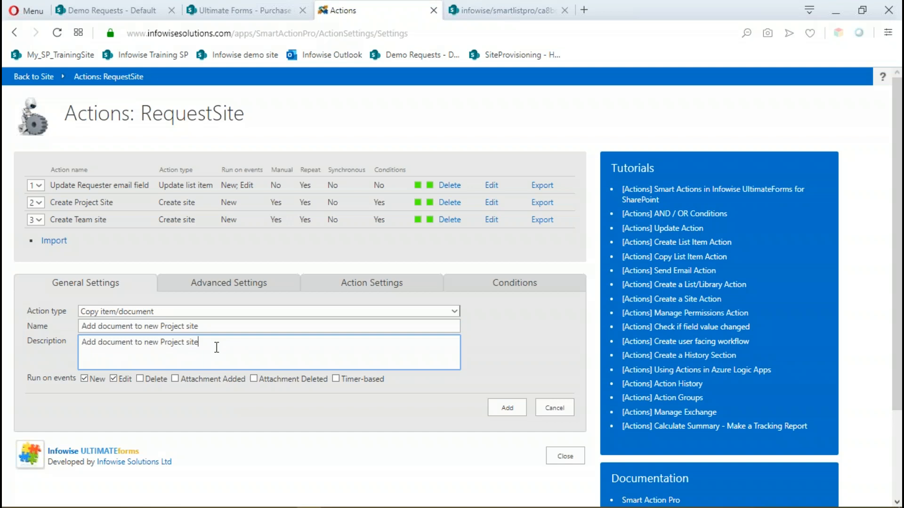
left_click(84, 379)
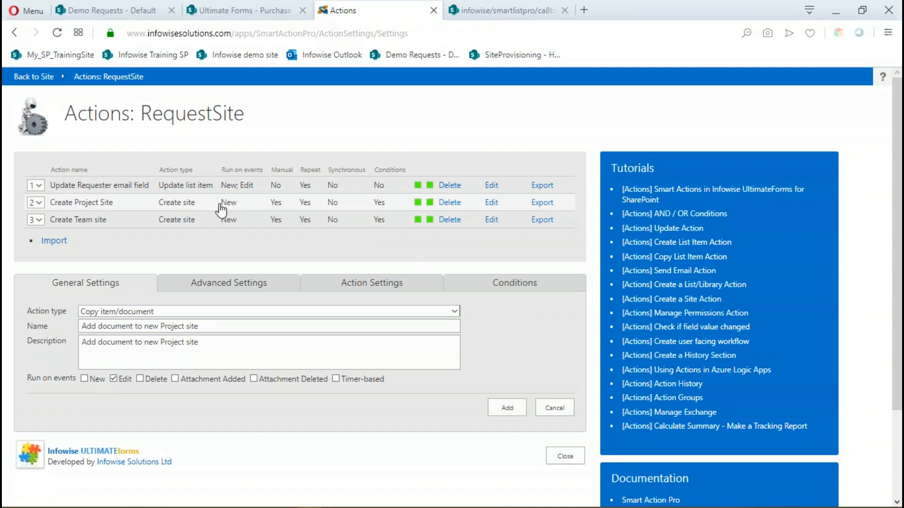
Change the Create Project Site action to run on Edit instead of New, and save it.
left_click(492, 203)
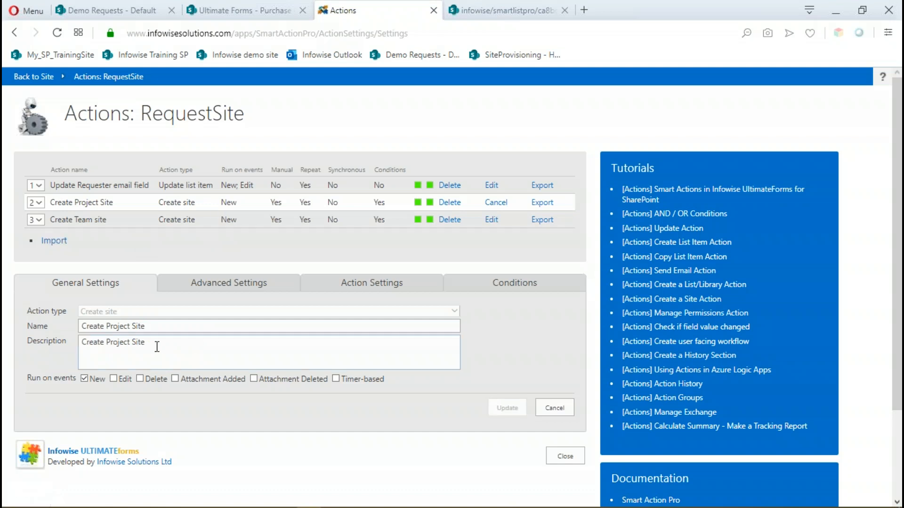
left_click(85, 379)
left_click(113, 379)
left_click(513, 408)
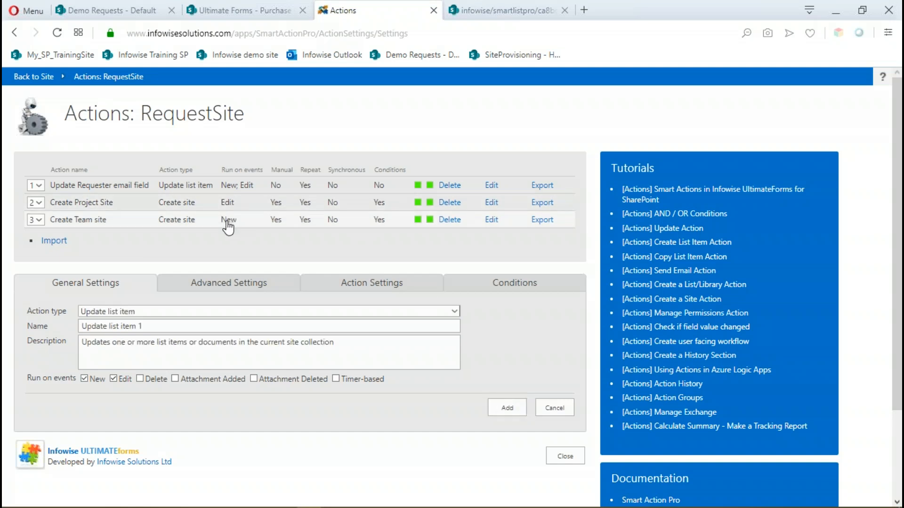
Change the Create Team site action to run on Edit instead of New, and save it.
left_click(492, 220)
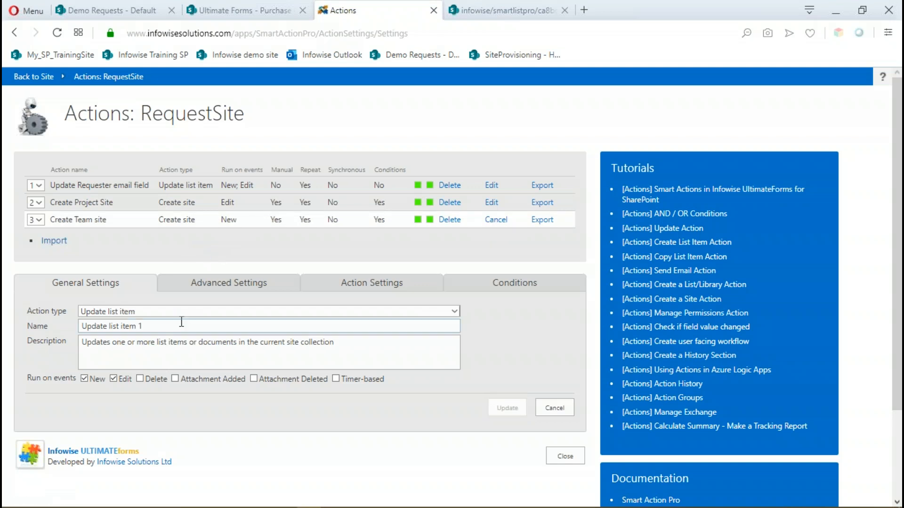
left_click(96, 379)
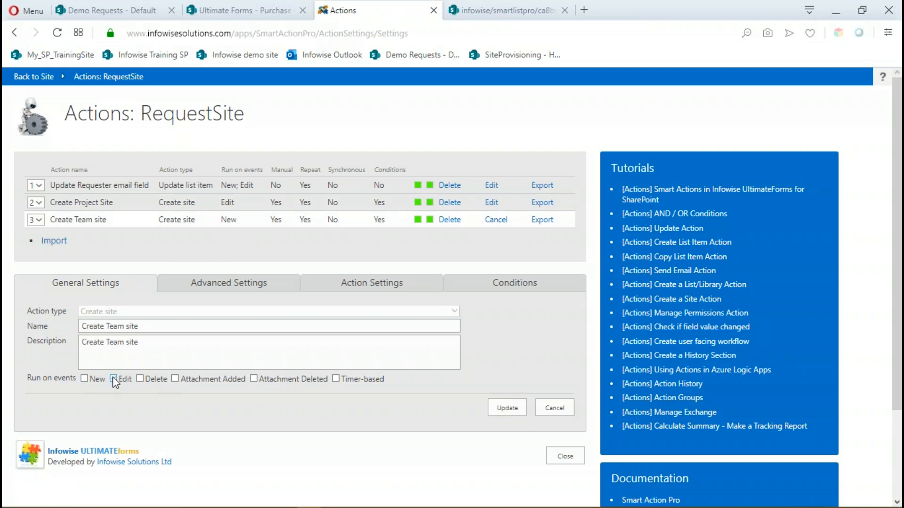
left_click(506, 412)
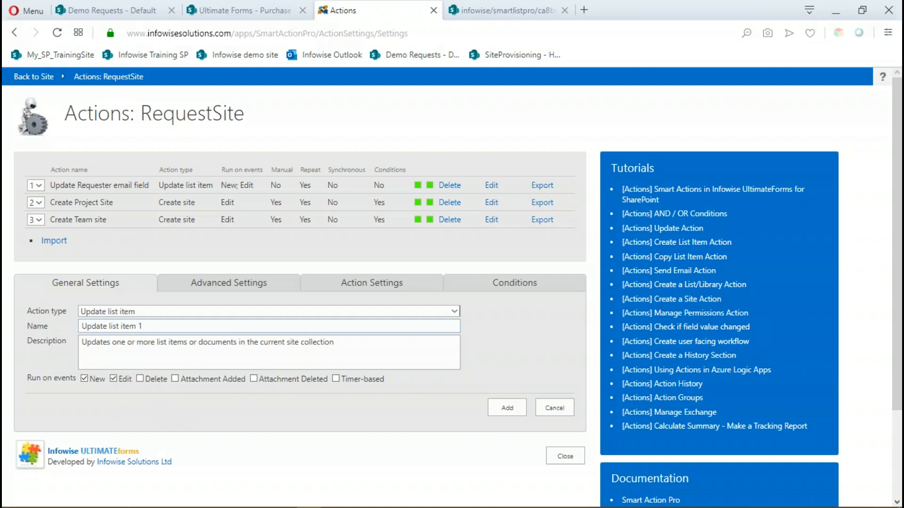
Set up a new Copy item/document action named "Add document to Project site library".
left_click(454, 311)
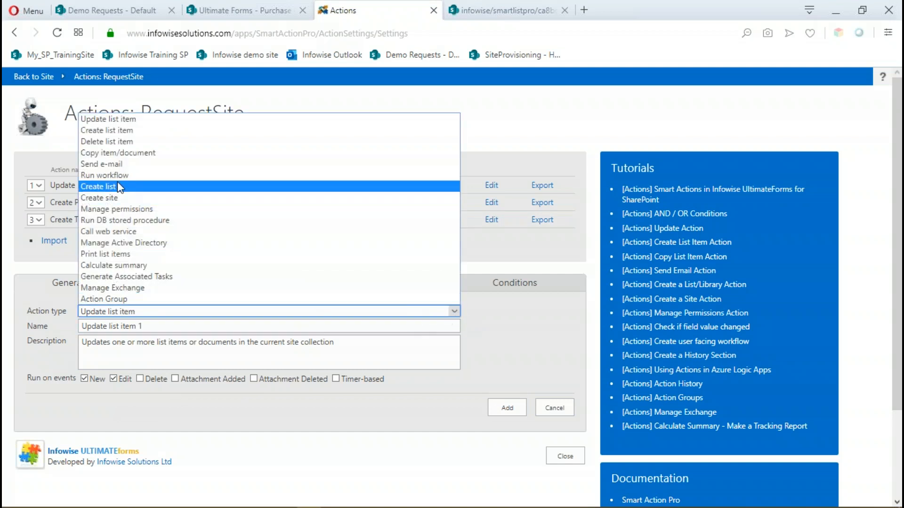
left_click(128, 155)
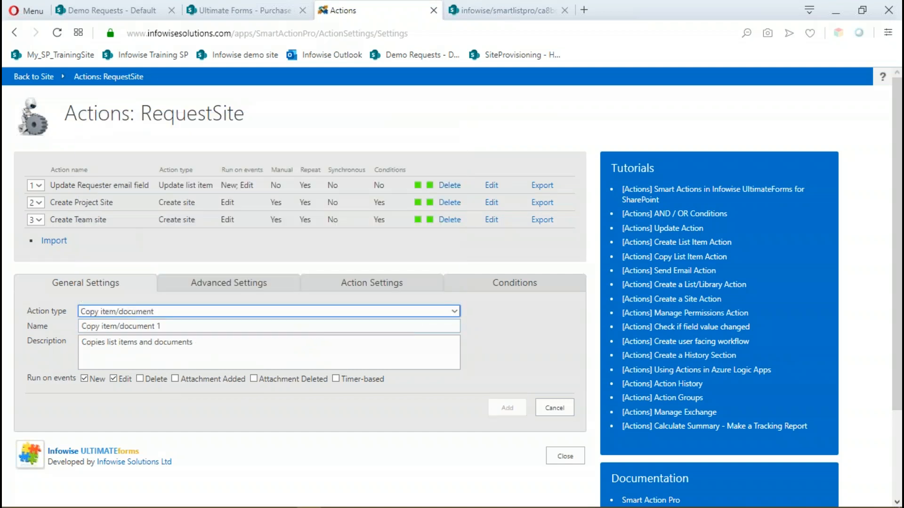
triple_click(177, 325)
type("A")
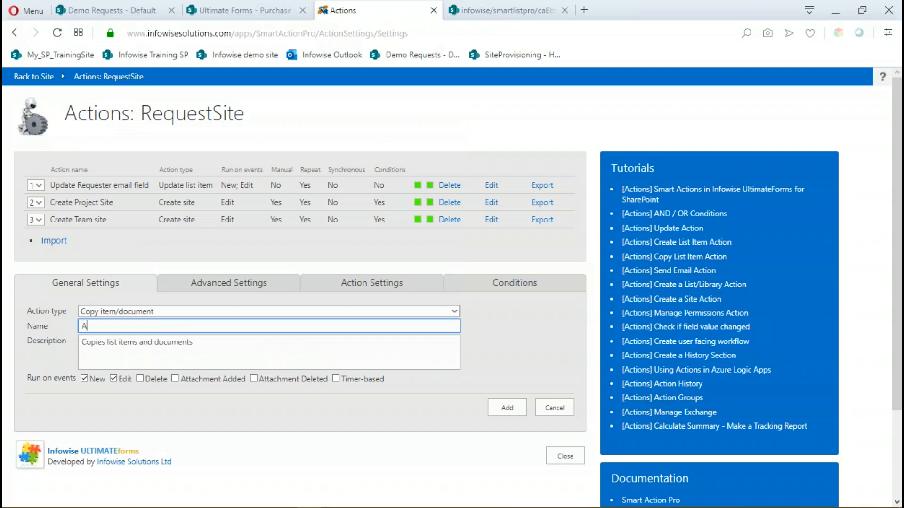
type("dd document to Project sitelibrary")
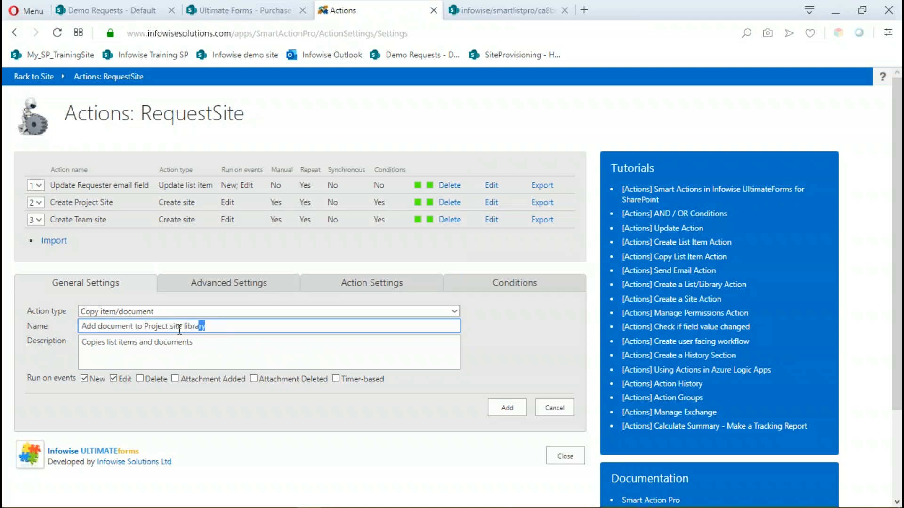
Reuse the copy action's name as its description and restrict it to run on Edit only.
left_click_drag(219, 329, 41, 329)
left_click_drag(193, 344, 41, 359)
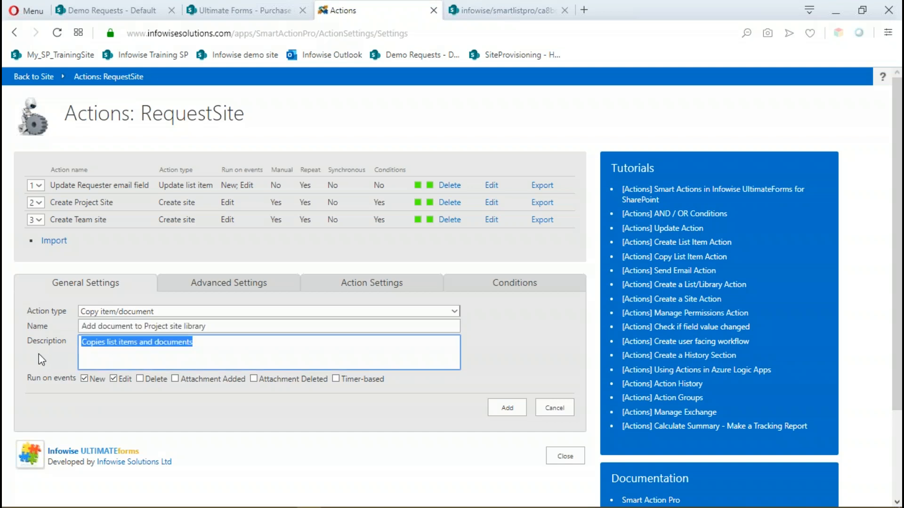
key("ctrl+v")
left_click(89, 380)
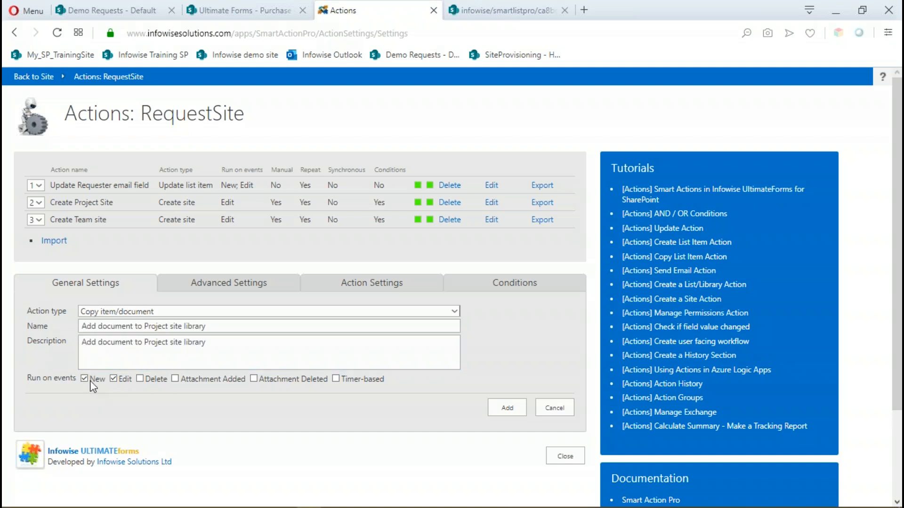
left_click(85, 379)
In the copy action's settings, set the source list to Documents on the current site.
left_click(215, 285)
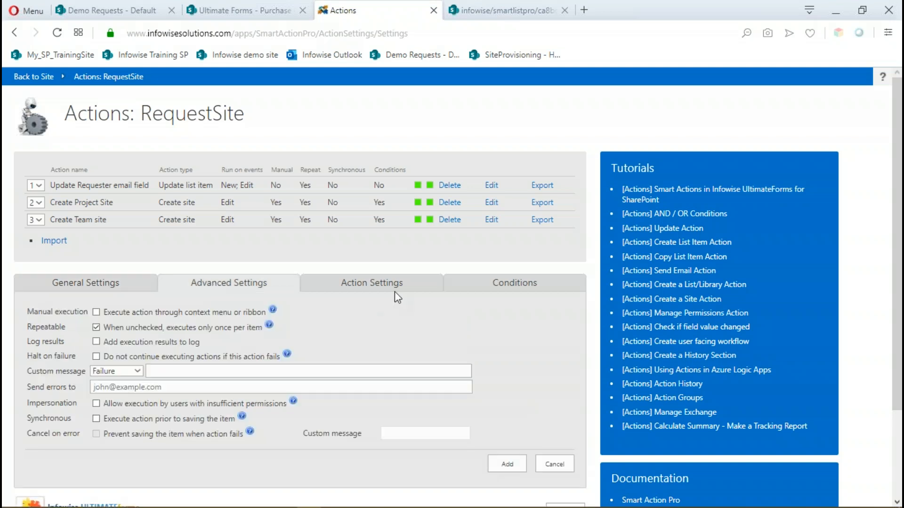
left_click(373, 285)
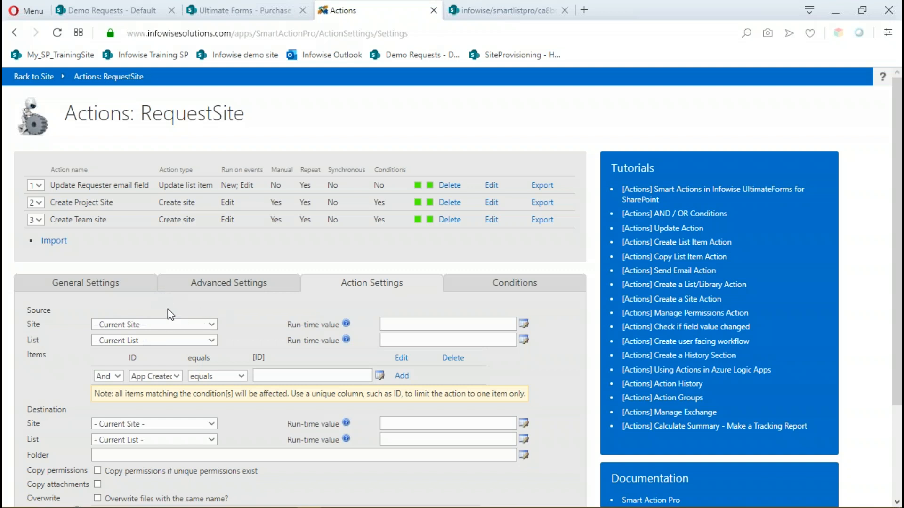
scroll(160, 282, "down", 1)
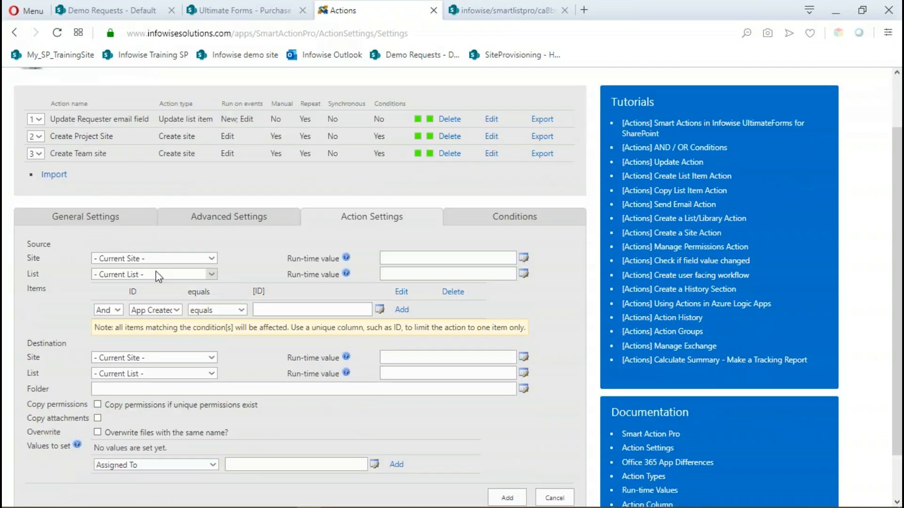
left_click(212, 274)
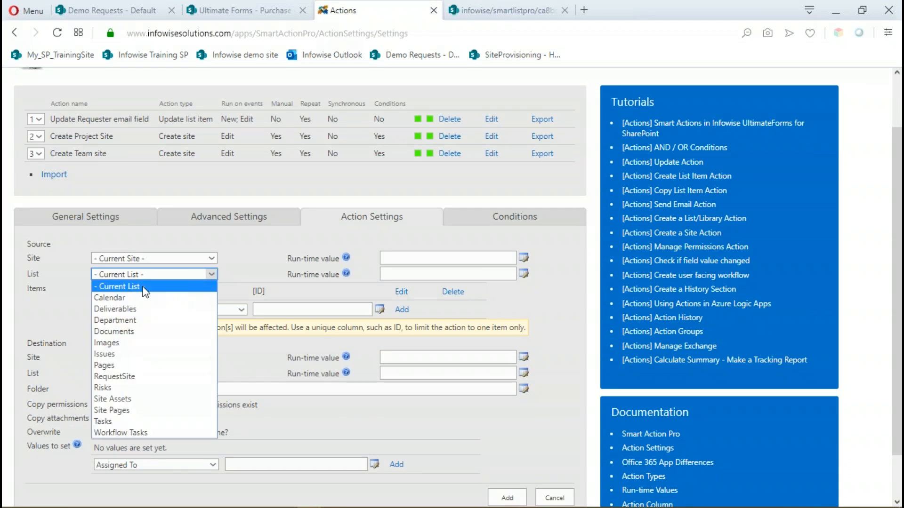
left_click(118, 332)
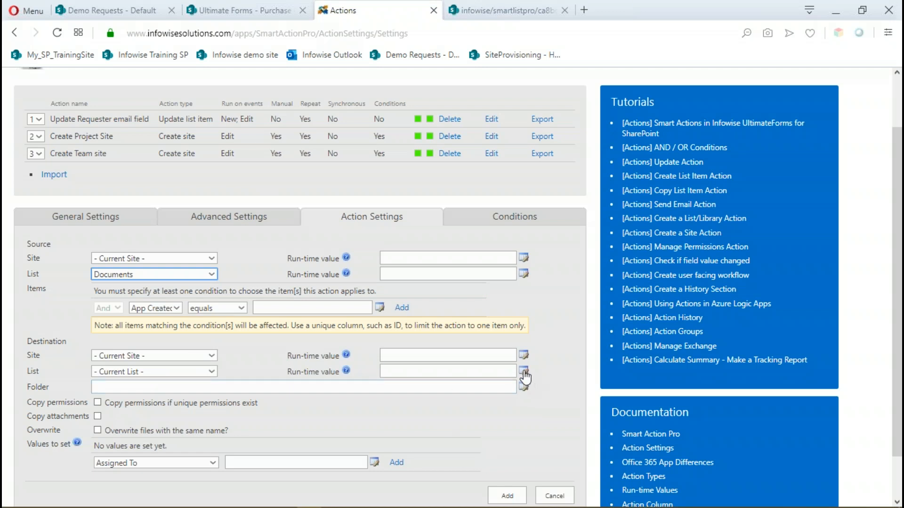
Set the copy destination's run-time values to the Documents list and the SiteProvisioning site's URL path without the domain, ending in a slash.
left_click(457, 369)
type("Documents")
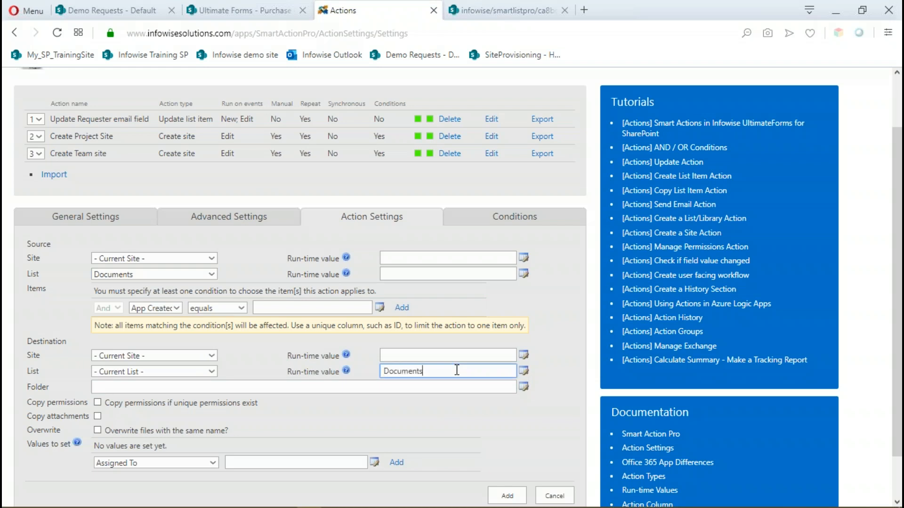
left_click(408, 357)
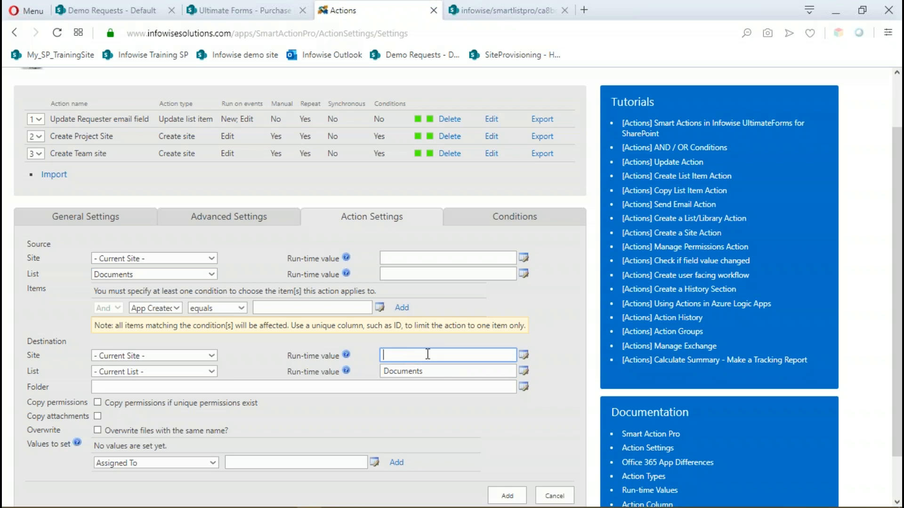
left_click(487, 10)
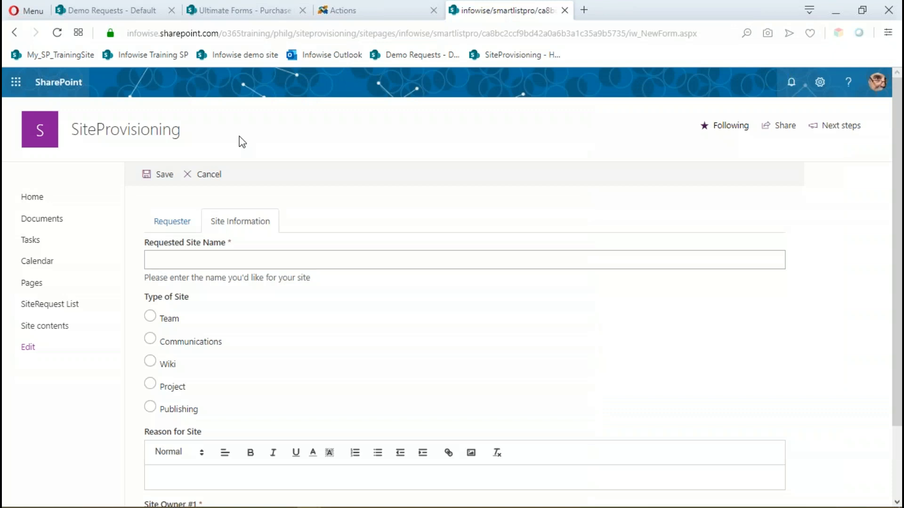
left_click(211, 167)
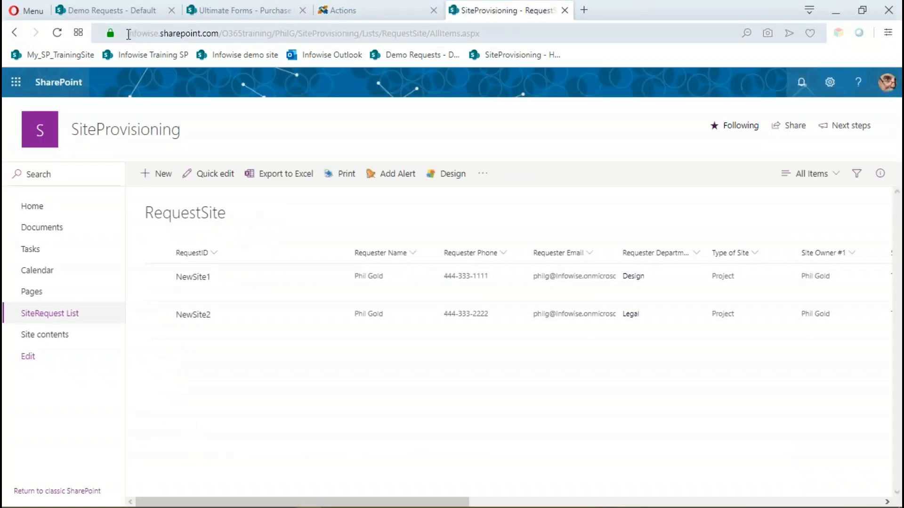
left_click_drag(128, 34, 363, 30)
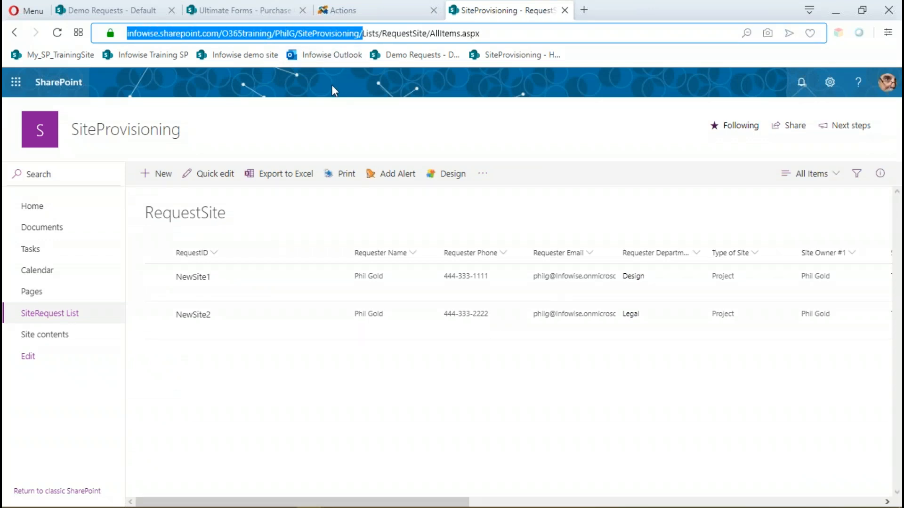
left_click(376, 10)
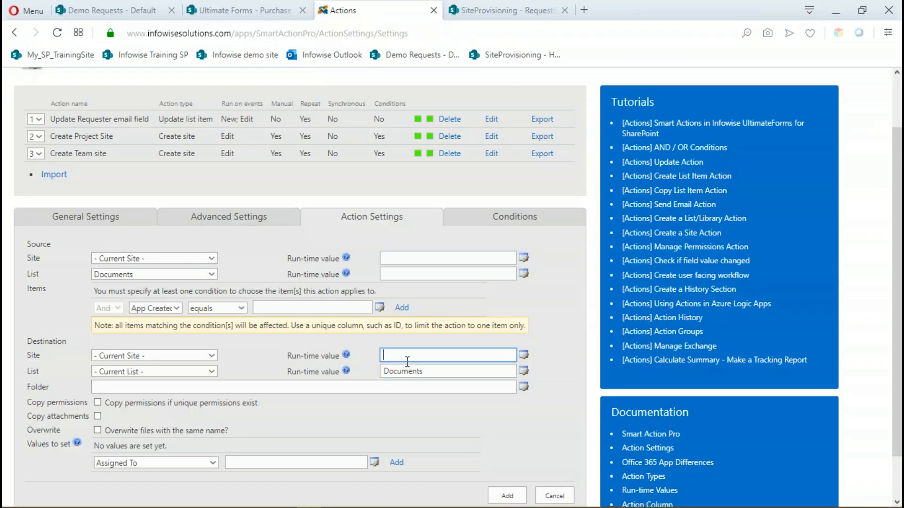
key("ctrl+v")
left_click_drag(385, 354, 333, 357)
key("Delete")
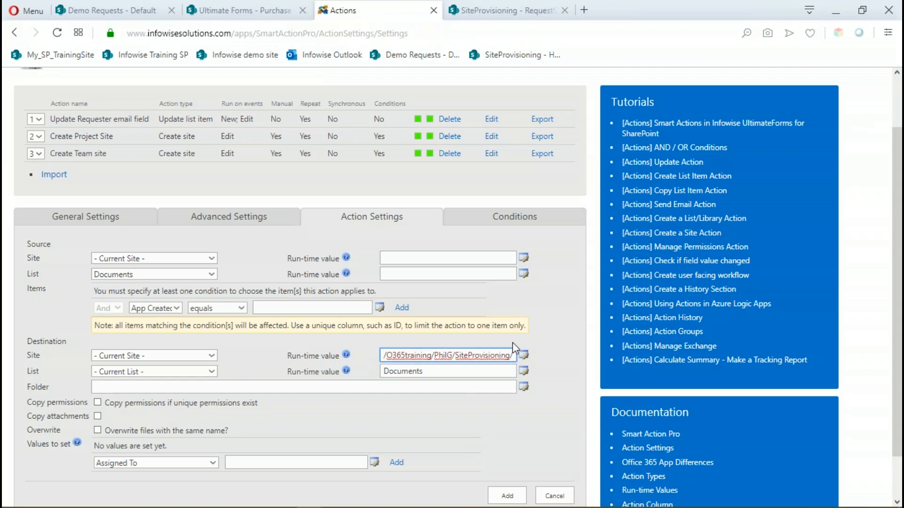
Append the Requested Site Name column to the path in the destination site's run-time value.
left_click(514, 357)
left_click(524, 356)
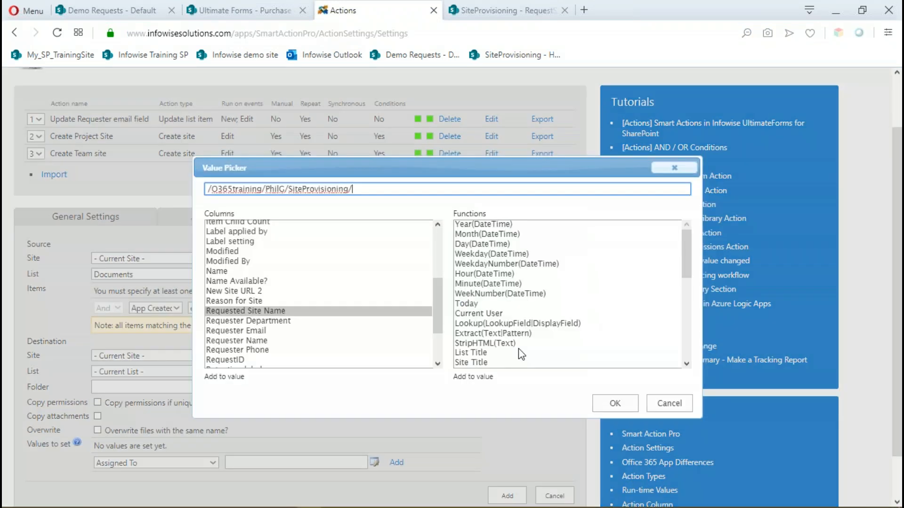
double_click(274, 312)
left_click(616, 405)
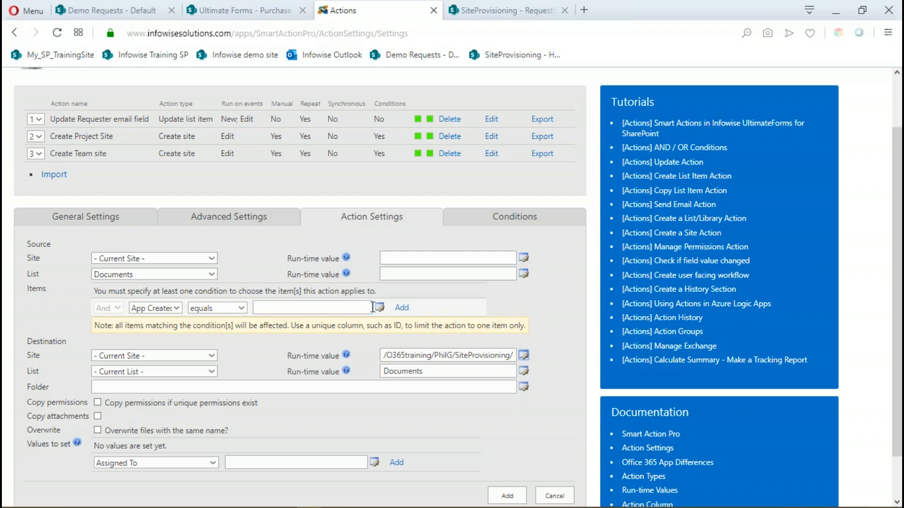
Add a source item condition requiring ID equals [ID].
left_click(180, 309)
left_click(158, 229)
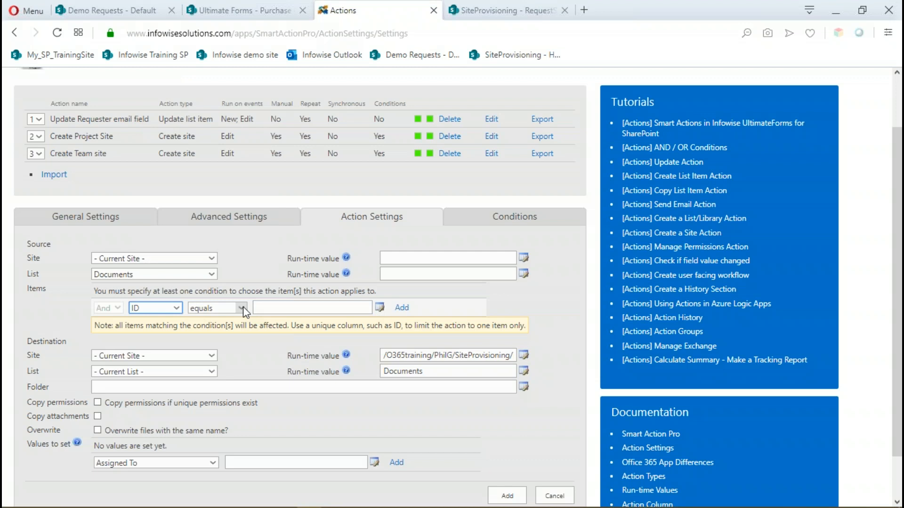
left_click(298, 309)
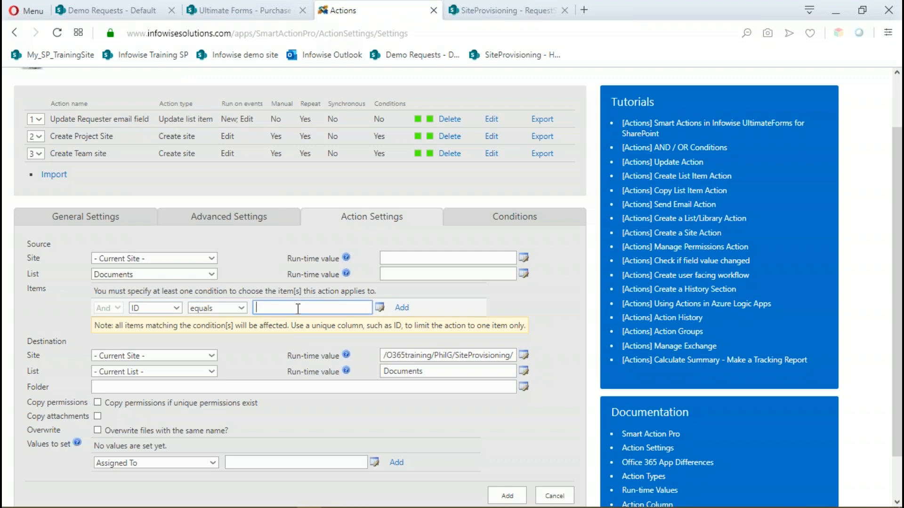
type("[ID]")
left_click(400, 315)
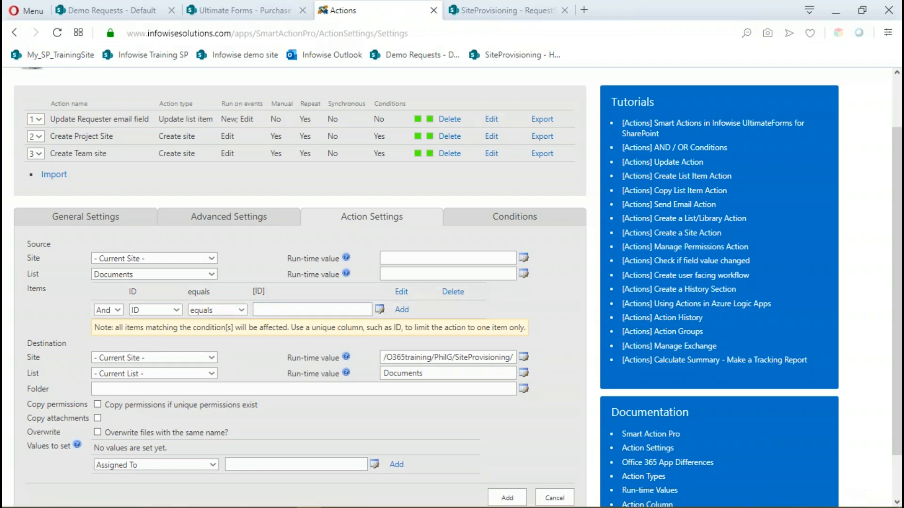
Check the ID of DocumentA.docx in the SiteProvisioning Documents library and change the source item condition to ID equals 1.
left_click(489, 13)
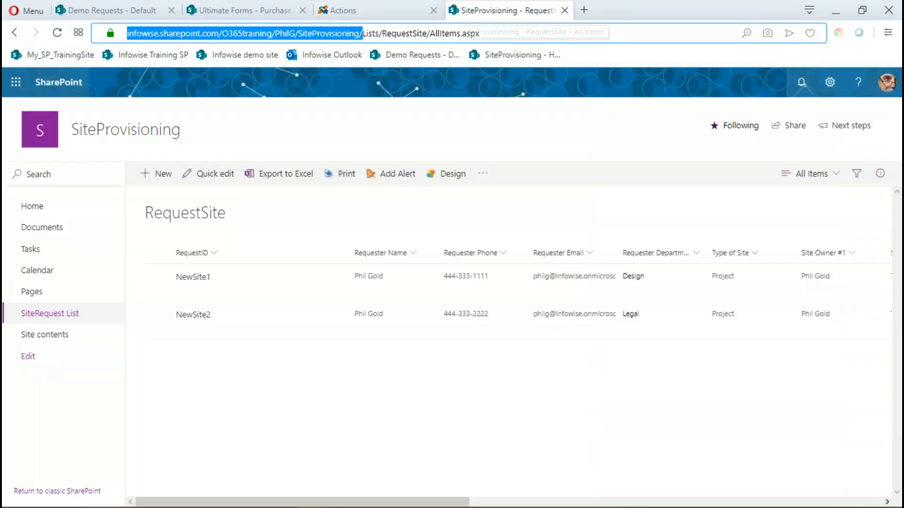
left_click(44, 230)
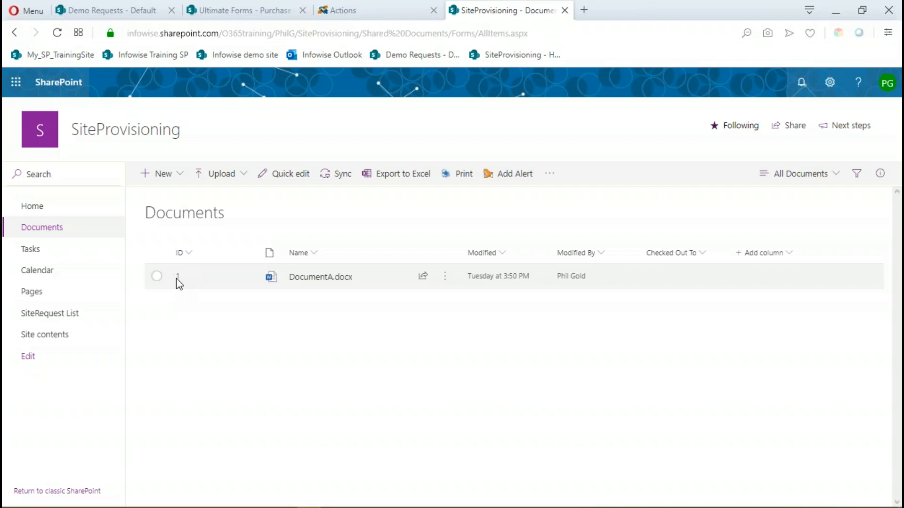
left_click(379, 19)
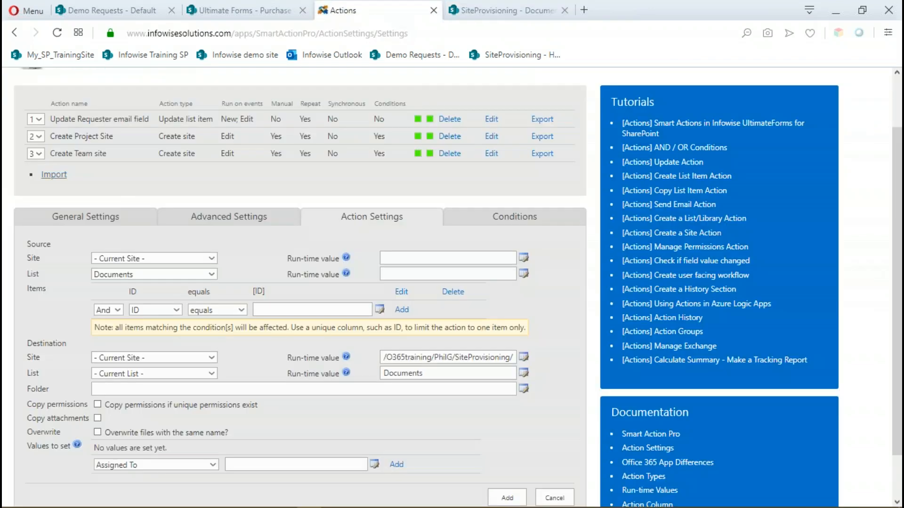
left_click(401, 291)
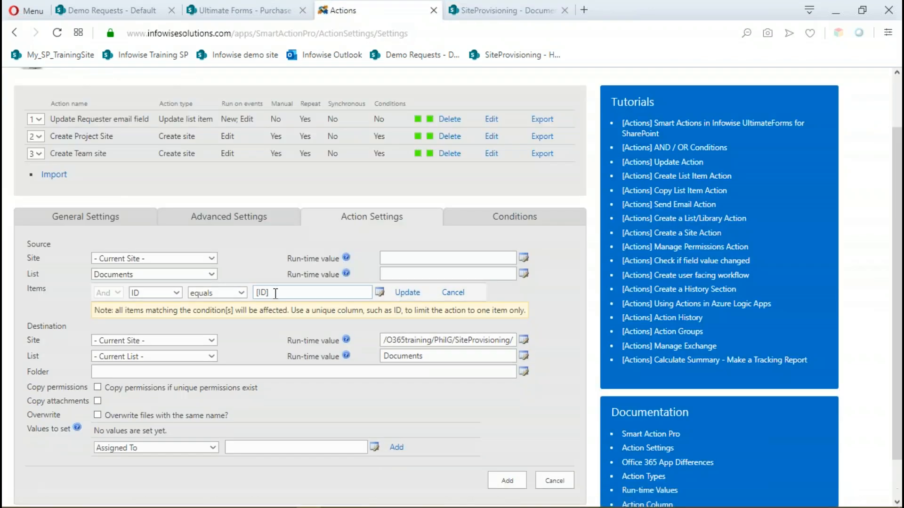
type("1")
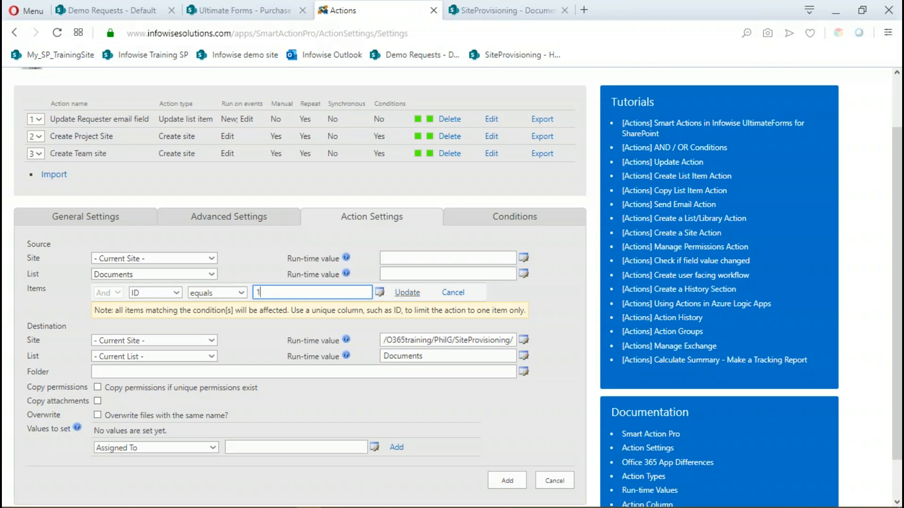
left_click(406, 293)
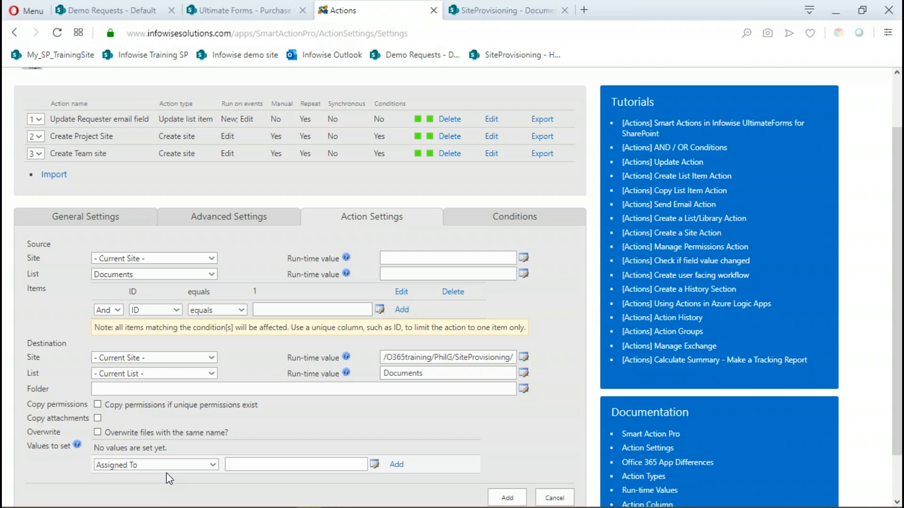
Add the condition Type of Site always equals Project to the copy action and save the new action.
left_click(520, 226)
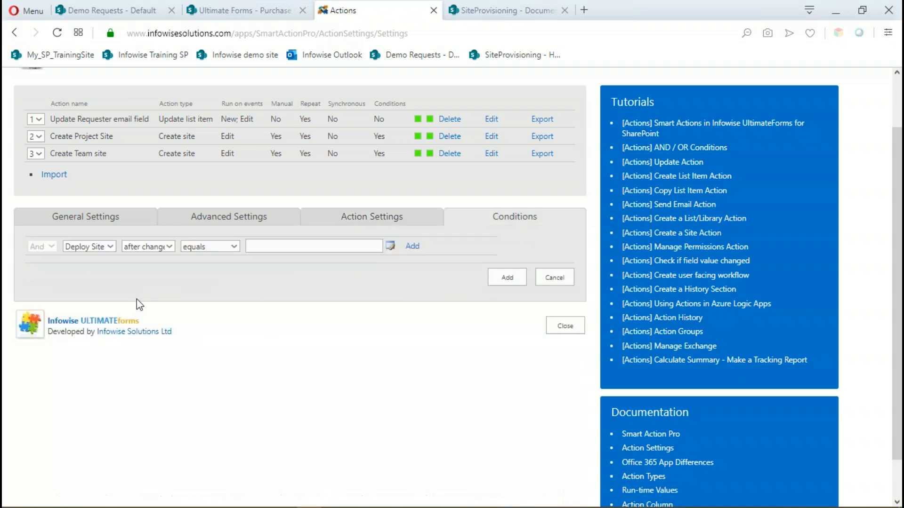
left_click(111, 246)
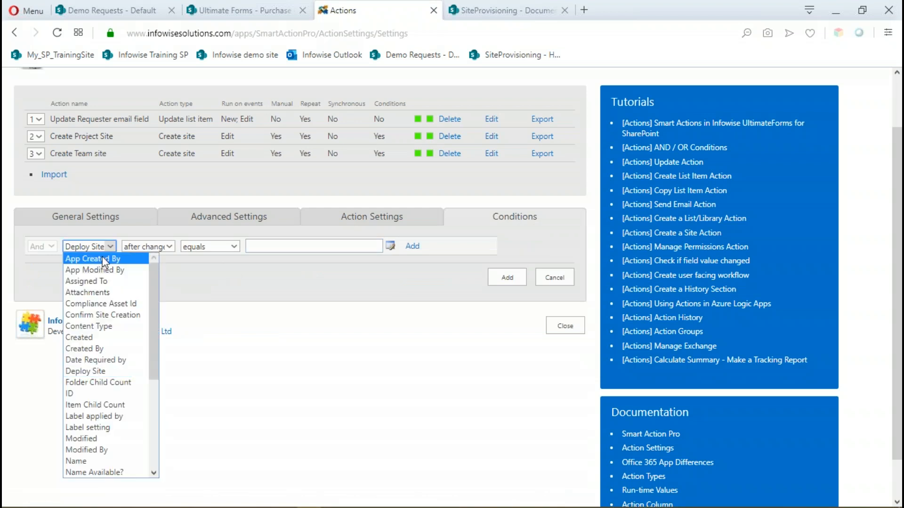
left_click_drag(153, 298, 156, 410)
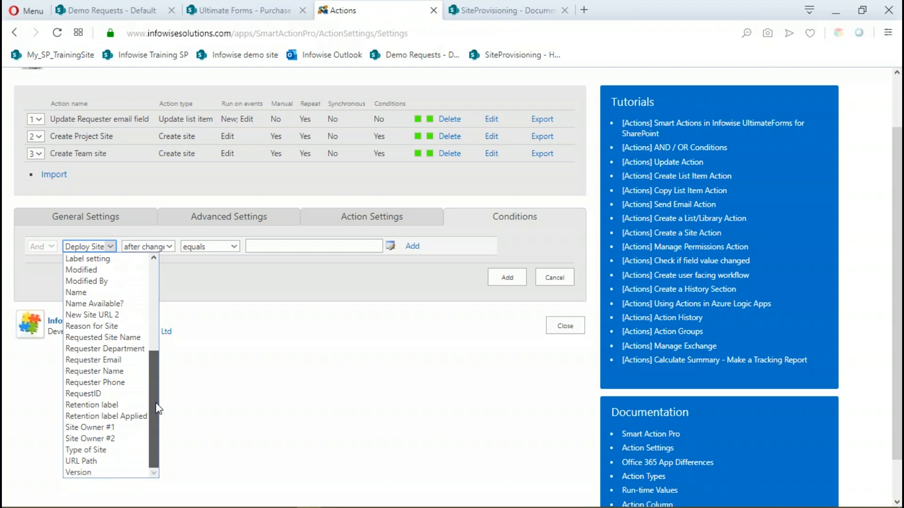
left_click(94, 448)
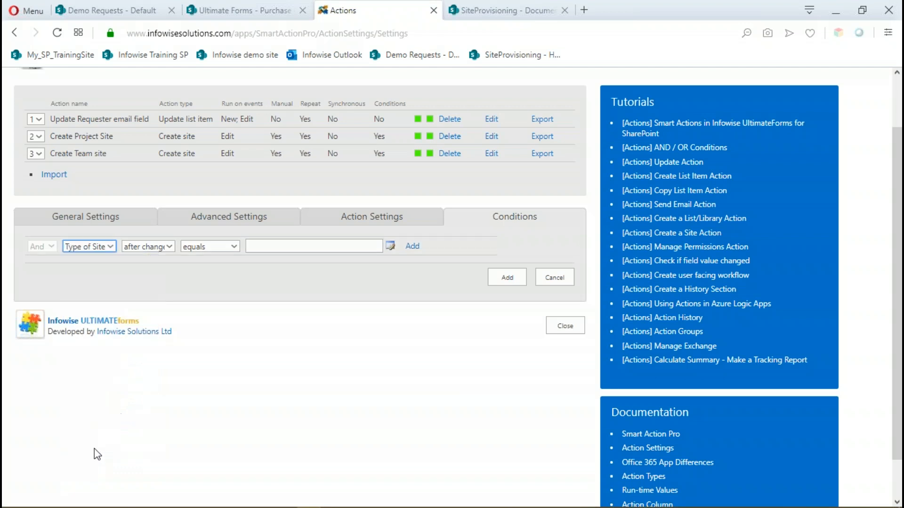
left_click(160, 245)
left_click(150, 257)
left_click(268, 247)
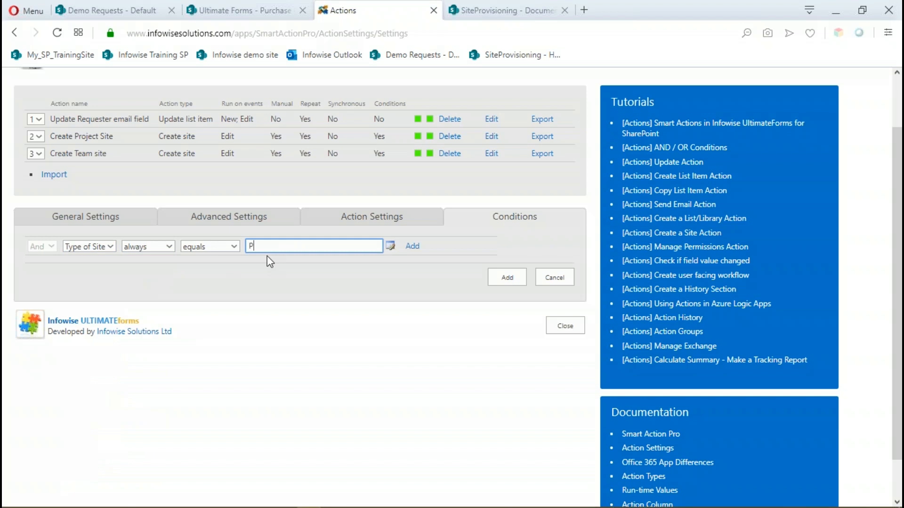
type("t")
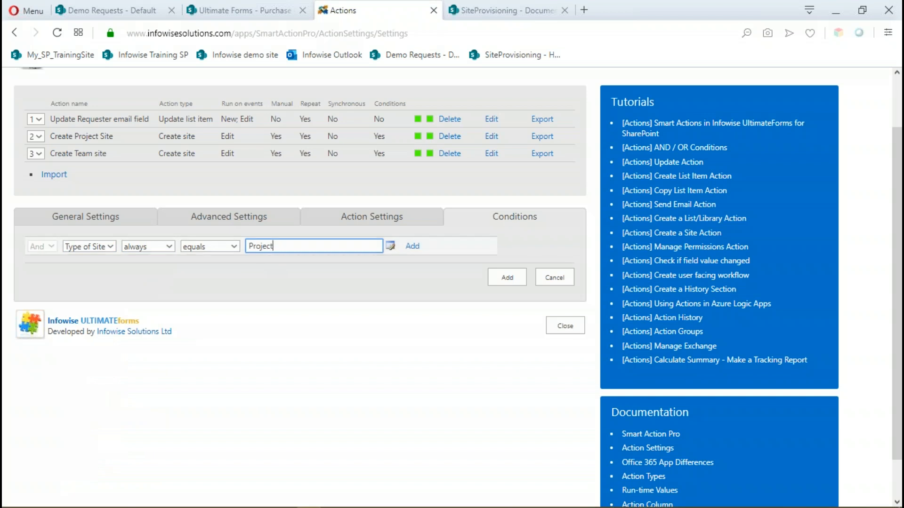
left_click(412, 246)
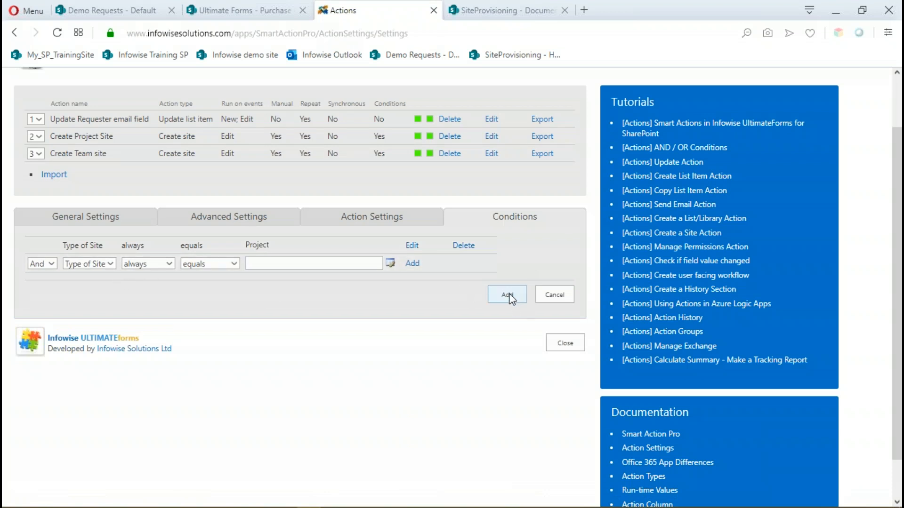
key("Return")
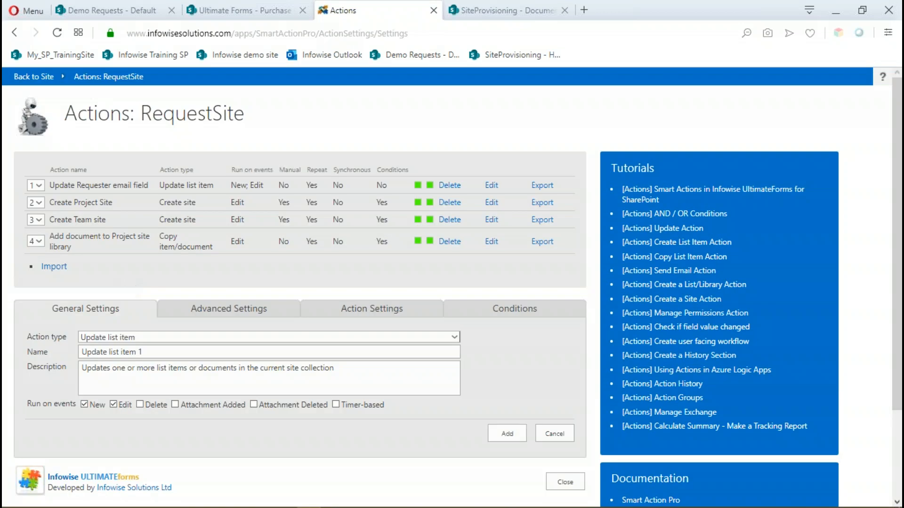
Delete the Type of Site condition from the "Add document to Project site library" action and save the change.
left_click(491, 242)
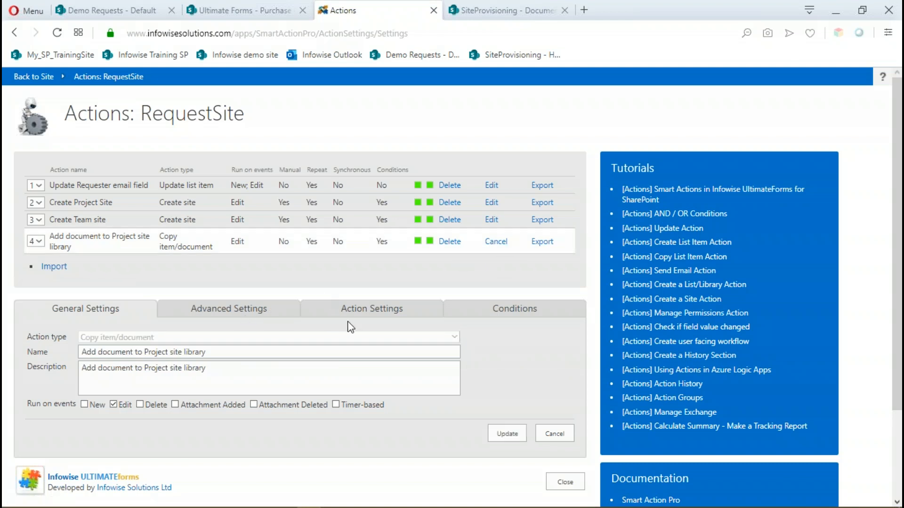
left_click(515, 311)
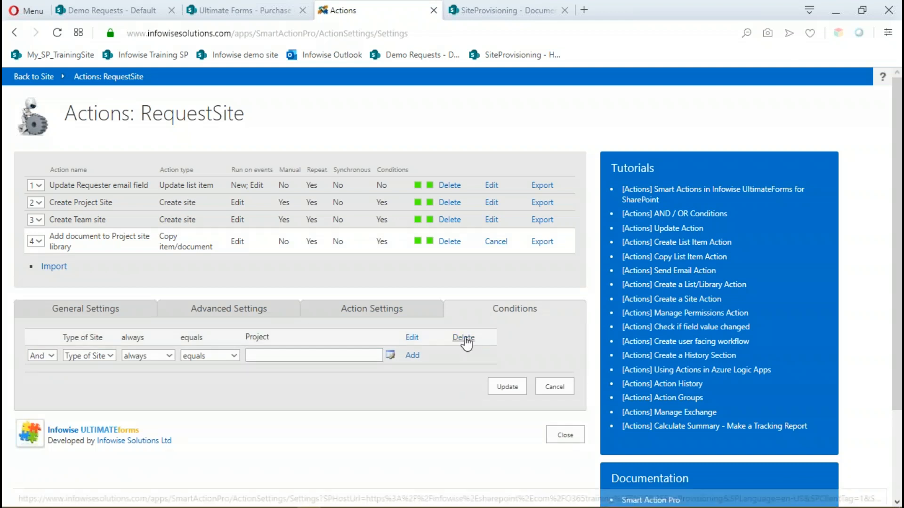
left_click(487, 371)
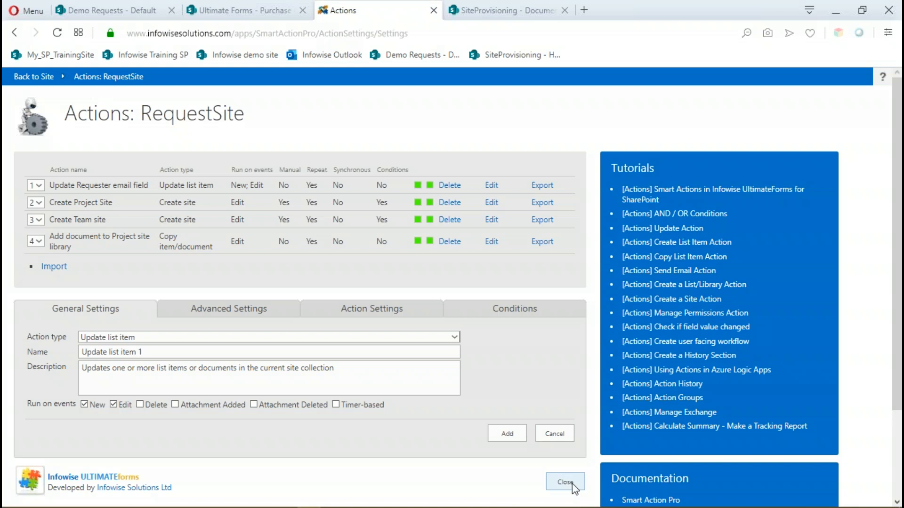
Start a new request in the SiteRequest List and select the requester's name.
left_click(513, 11)
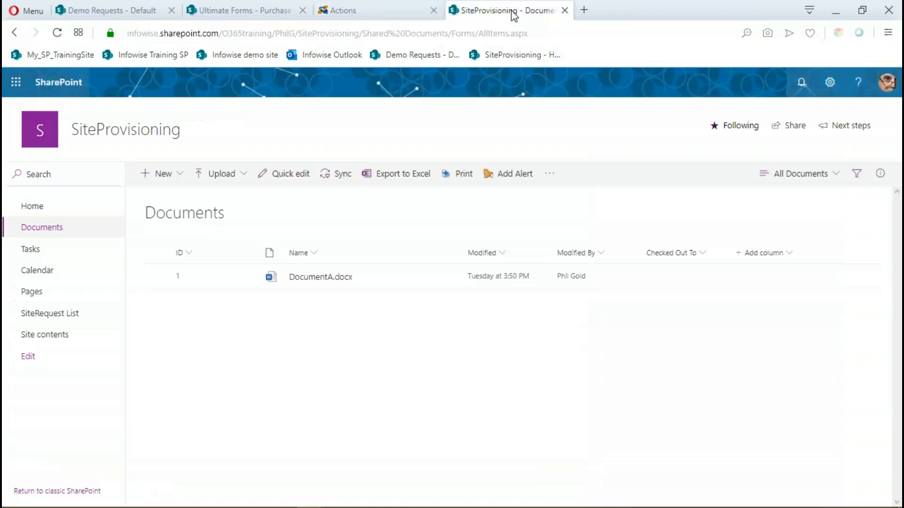
left_click(36, 315)
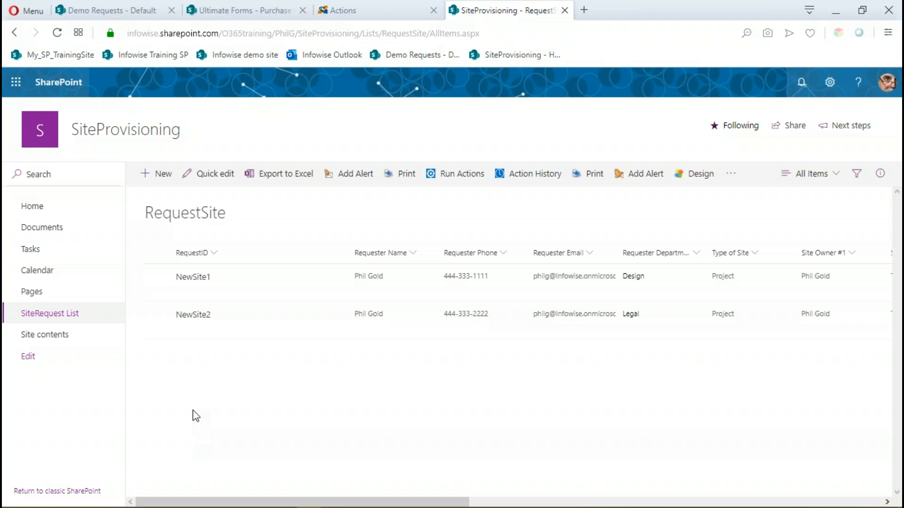
left_click(161, 178)
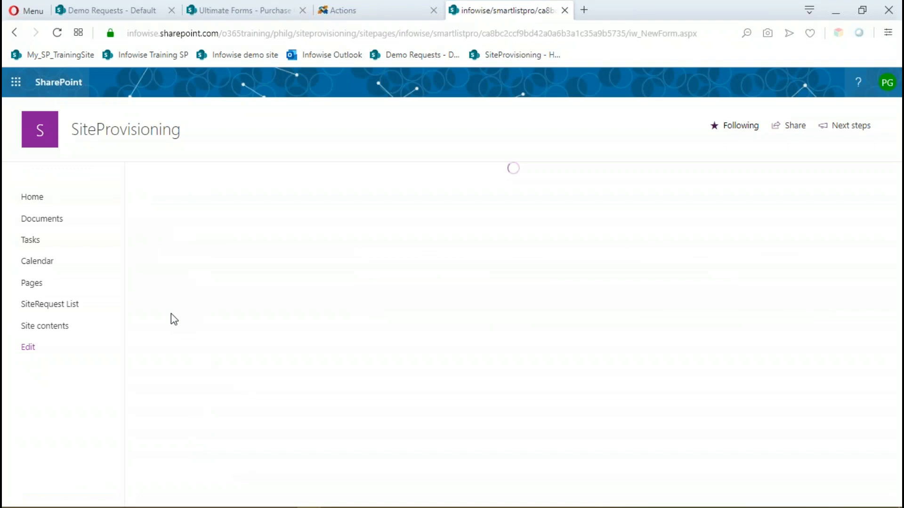
left_click(187, 259)
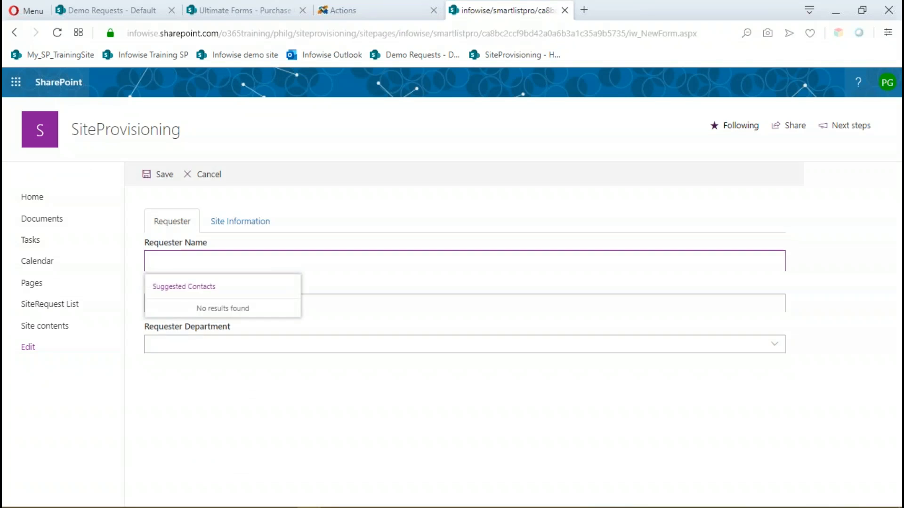
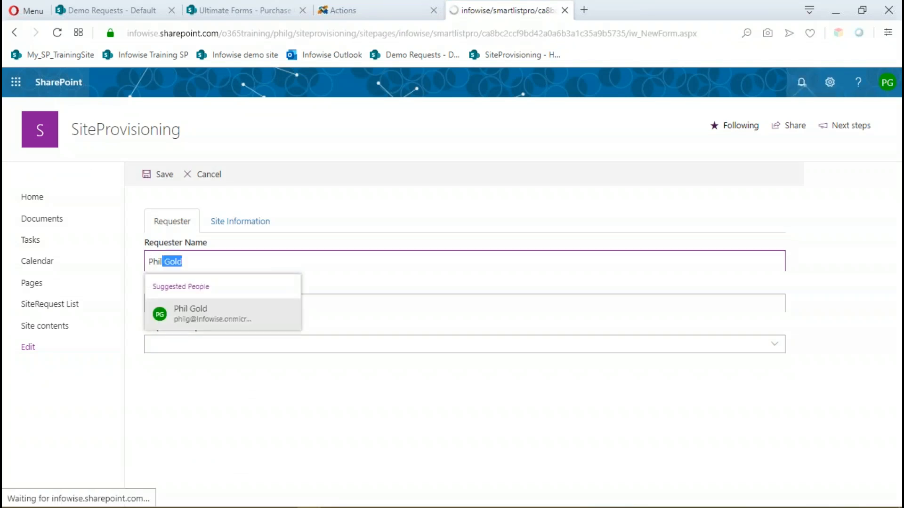
left_click(187, 305)
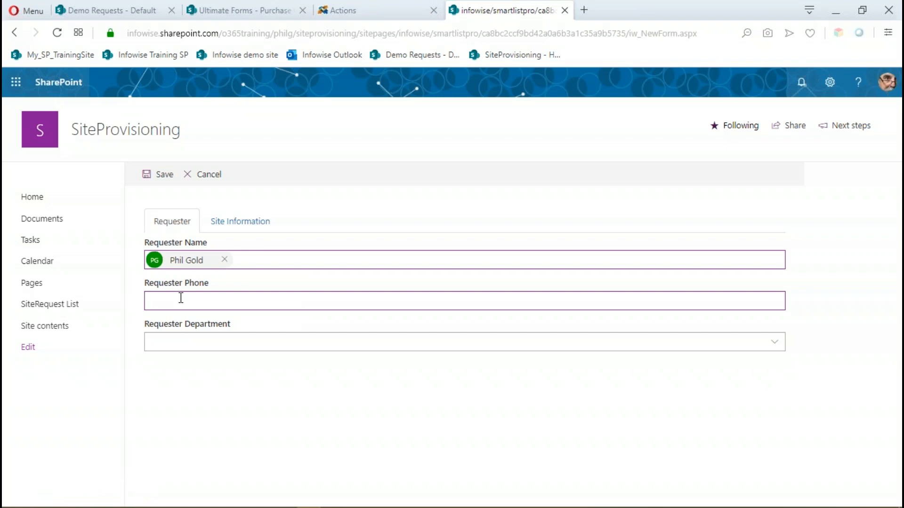
Enter the requester's phone number and set the Requester Department to Legal in the new request.
type("555-555-")
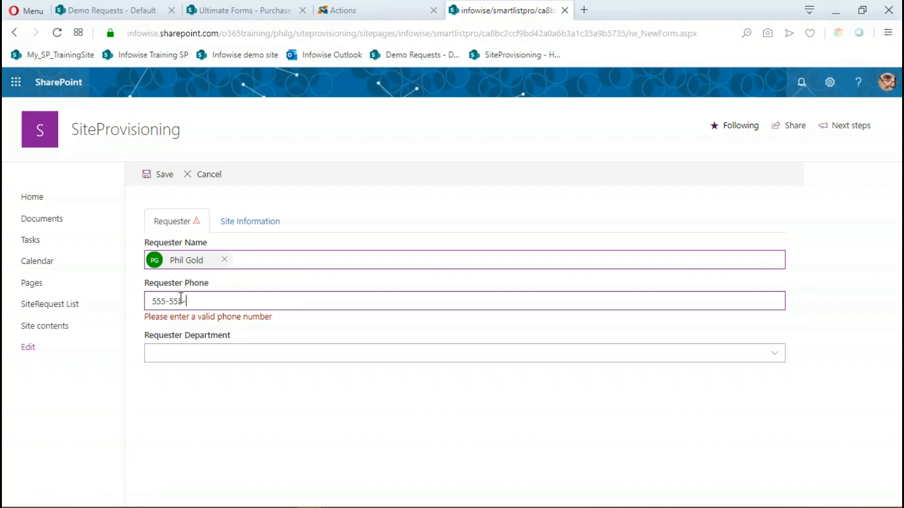
type("5555")
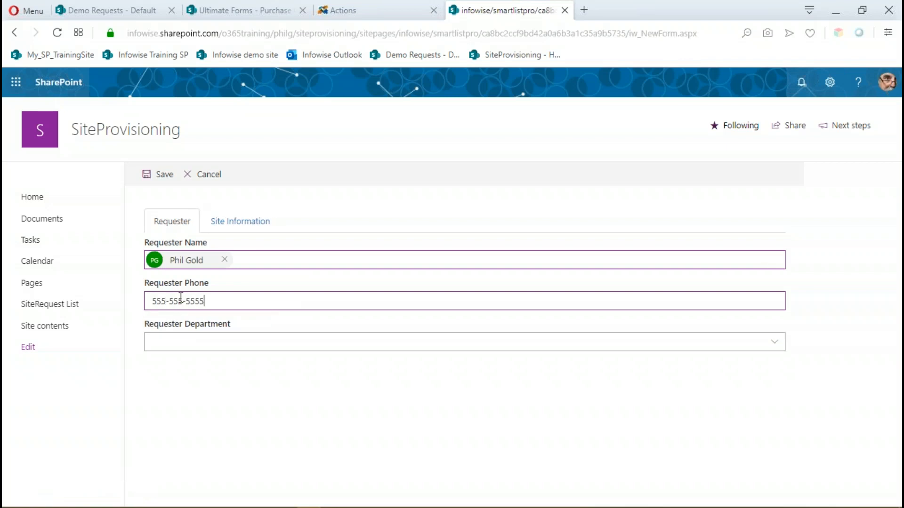
left_click(196, 346)
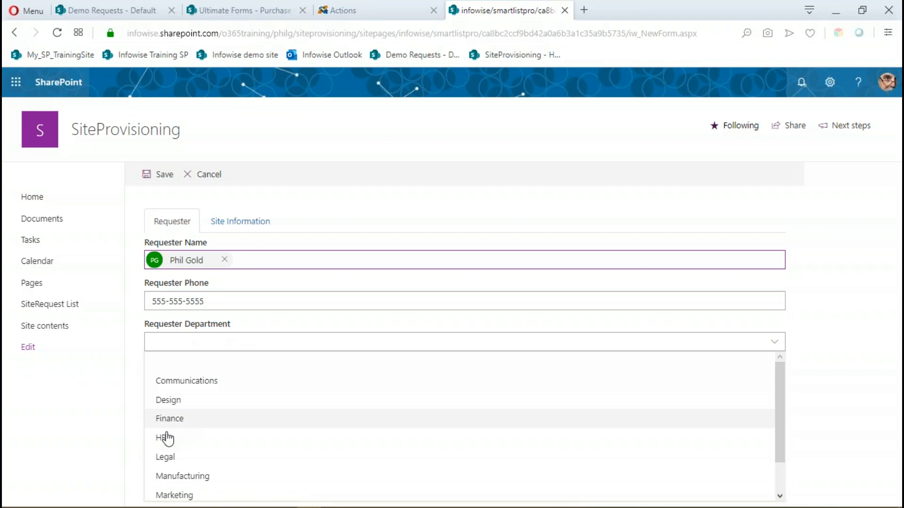
left_click(171, 461)
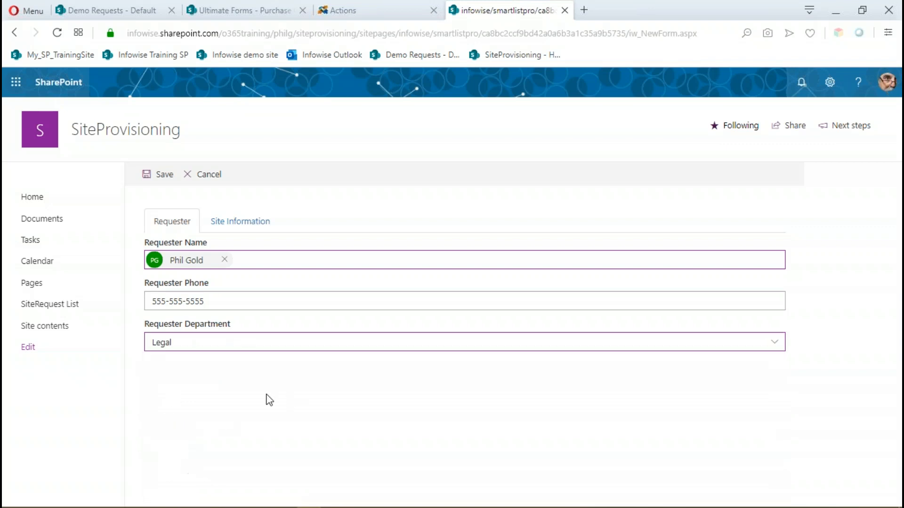
Fill in the site information with the site name ProjectABC, the site type Project and the reason "because".
left_click(237, 224)
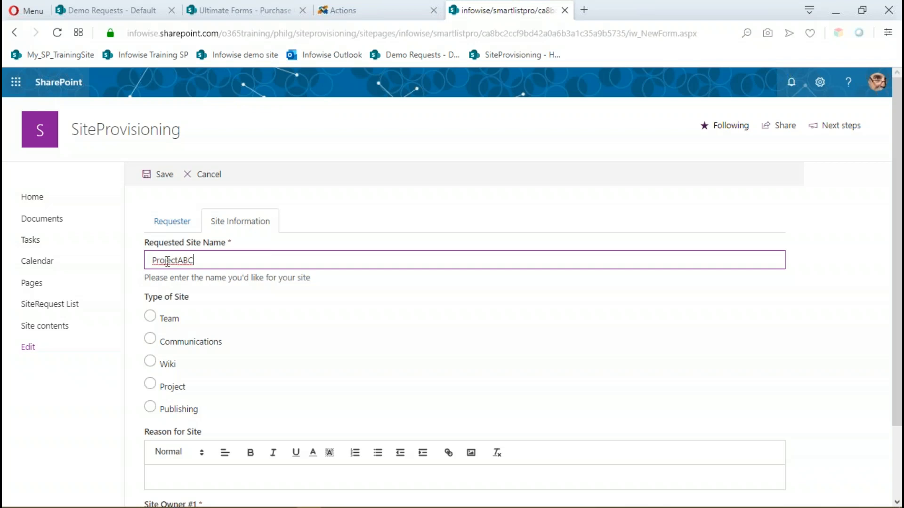
left_click(151, 386)
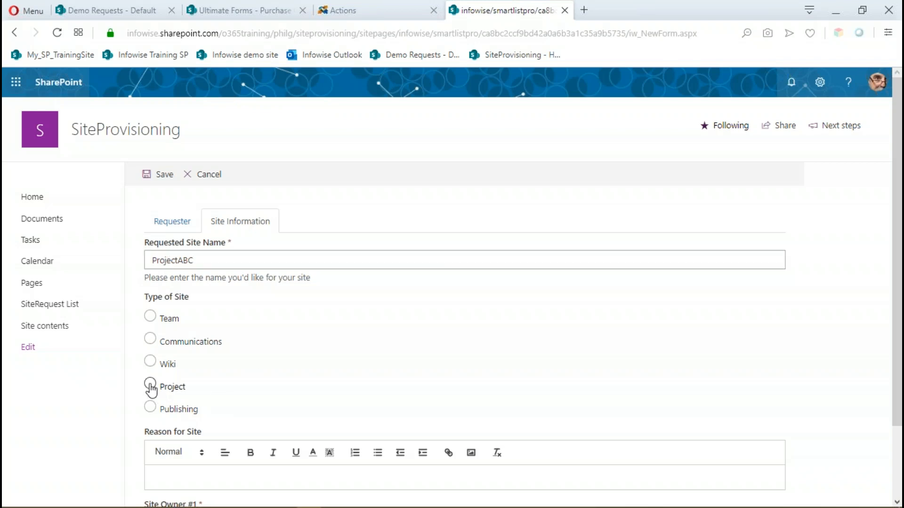
scroll(277, 353, "down", 2)
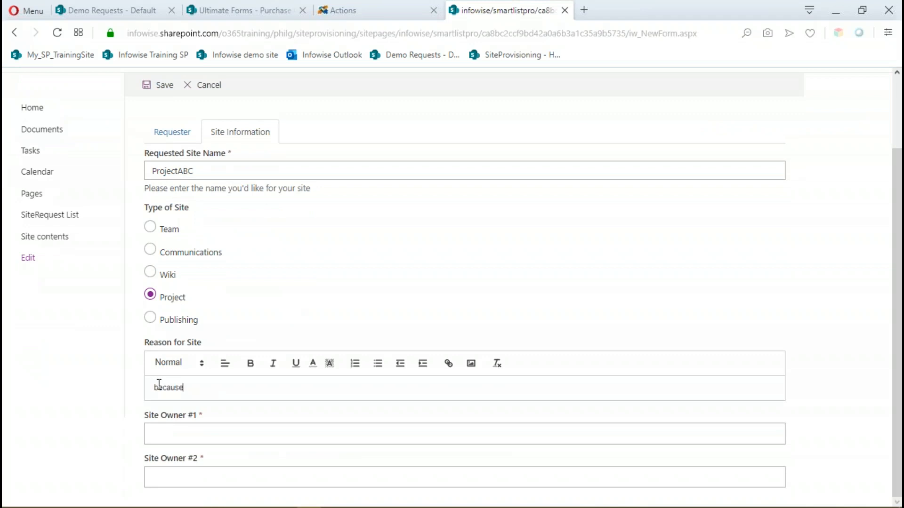
Select the people for Site Owner #1 and Site Owner #2 and save the new request.
left_click(198, 432)
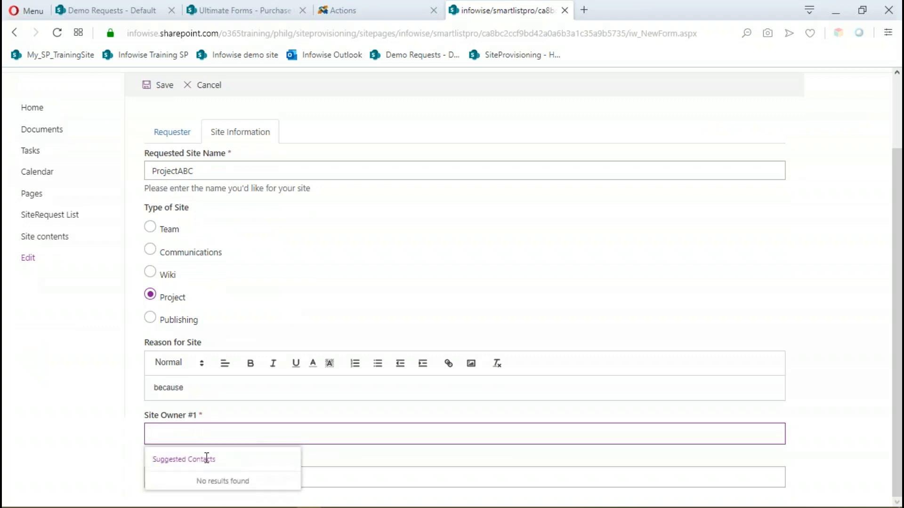
left_click(199, 412)
left_click(161, 474)
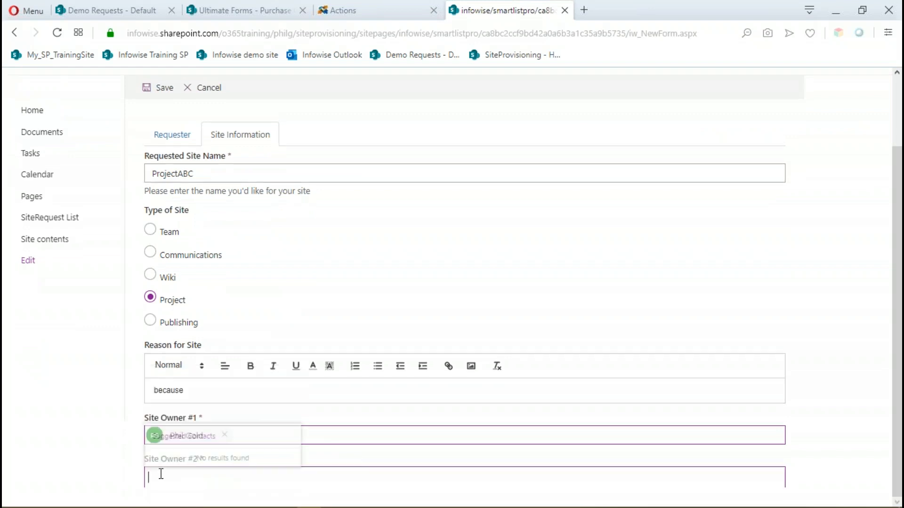
left_click(235, 448)
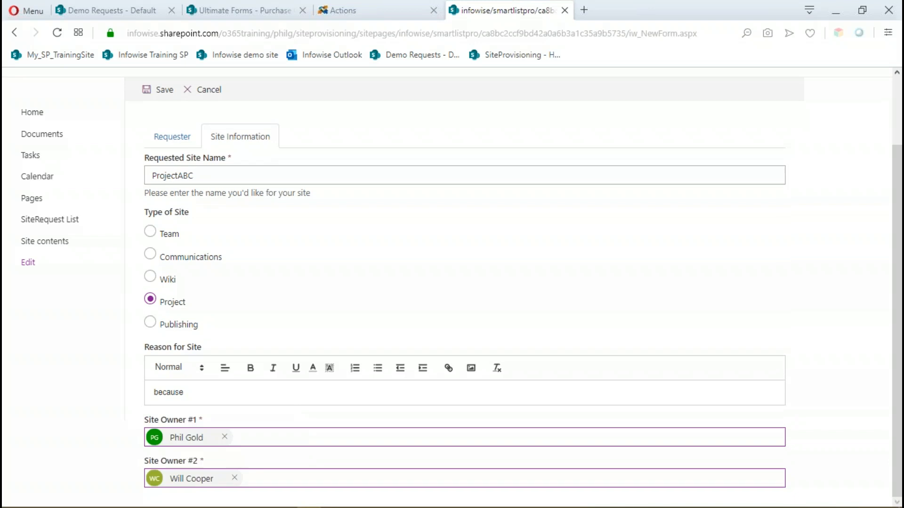
scroll(308, 472, "up", 2)
scroll(315, 301, "down", 2)
scroll(320, 444, "up", 2)
left_click(160, 176)
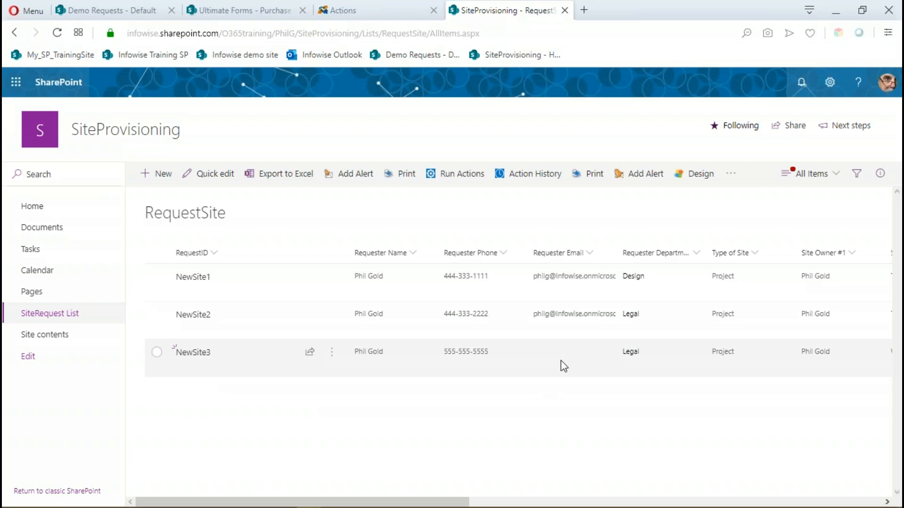
Refresh the RequestSite list and check the new request's values across all its columns, including the requester email and required date.
left_click(57, 33)
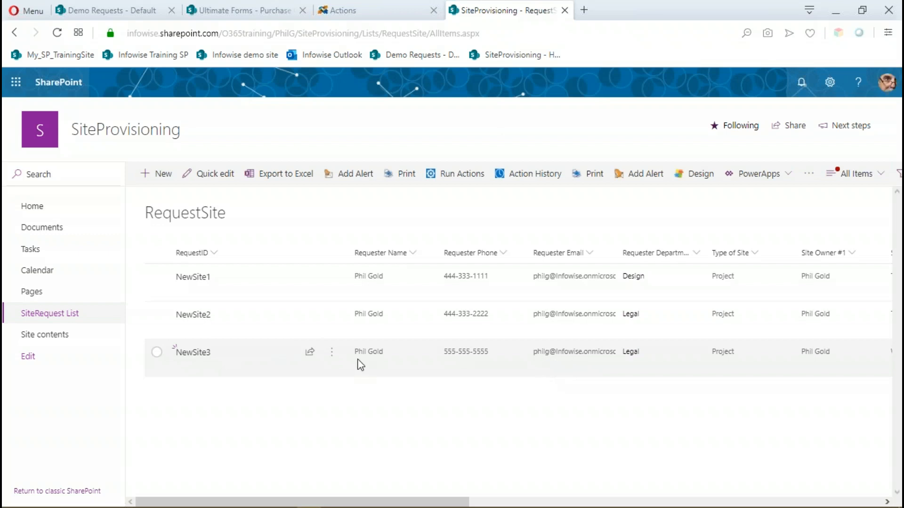
mouse_move(357, 360)
mouse_move(572, 358)
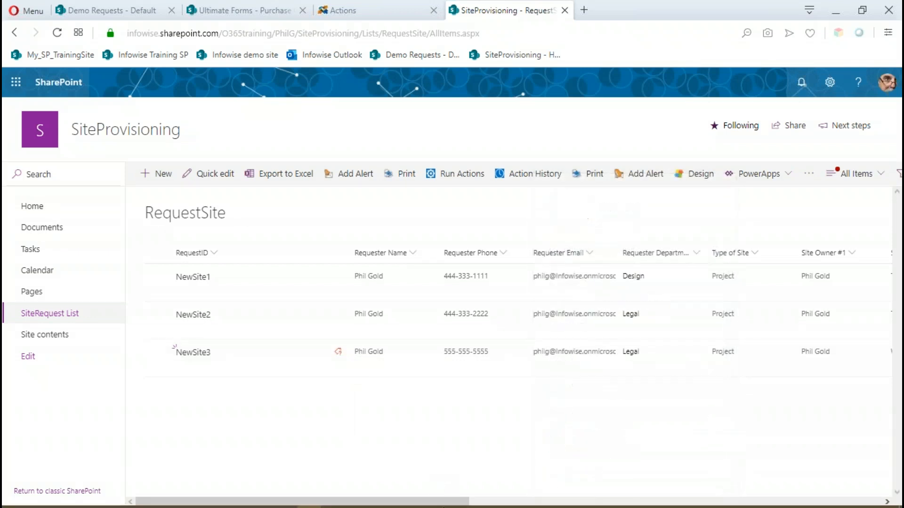
mouse_move(451, 502)
left_click_drag(437, 502, 697, 505)
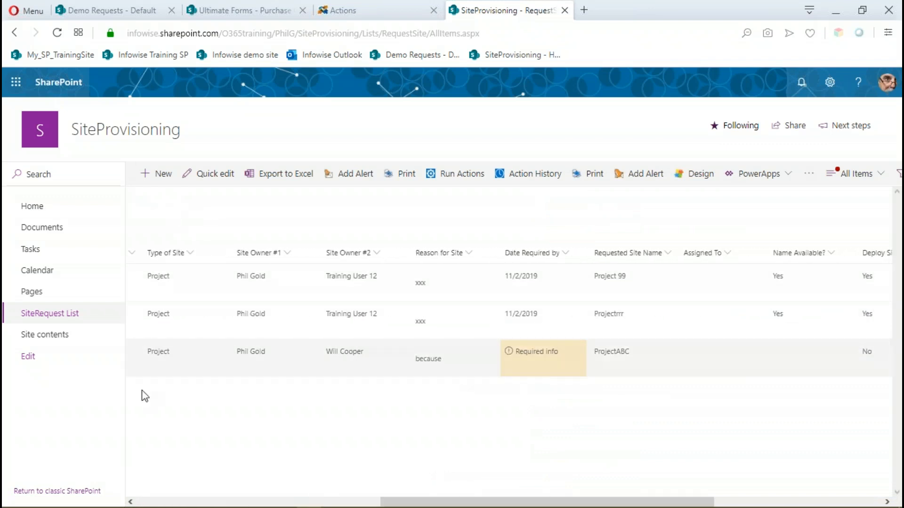
Open the new ProjectABC request for editing, look through its Requester and Site Information fields for the required date, and save it.
left_click(162, 355)
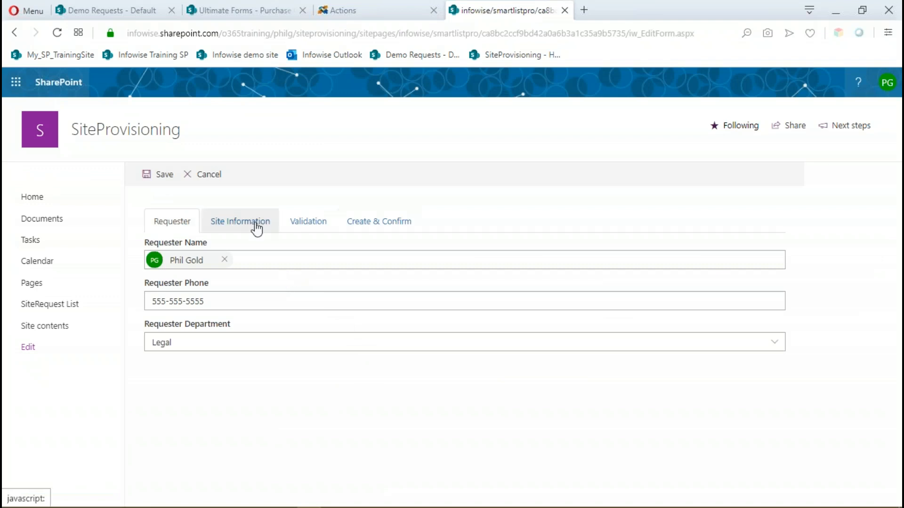
left_click(257, 228)
scroll(252, 428, "down", 2)
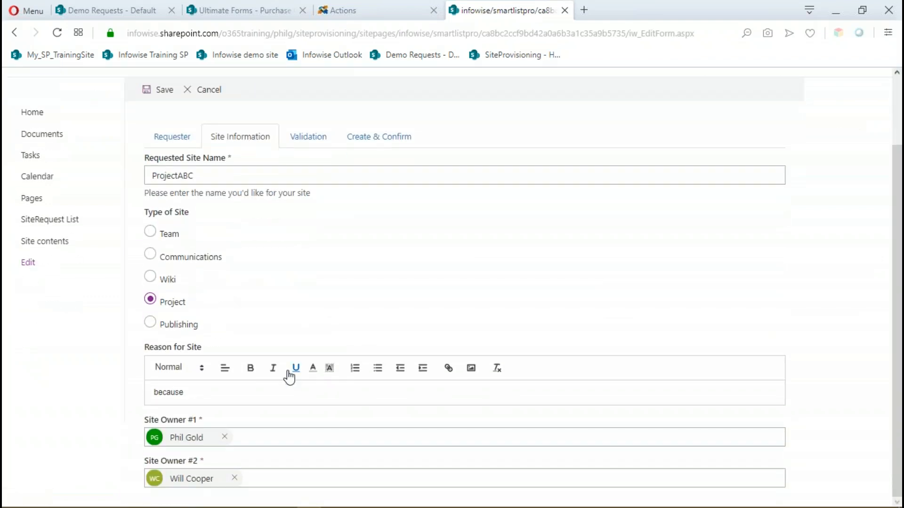
scroll(240, 289, "up", 1)
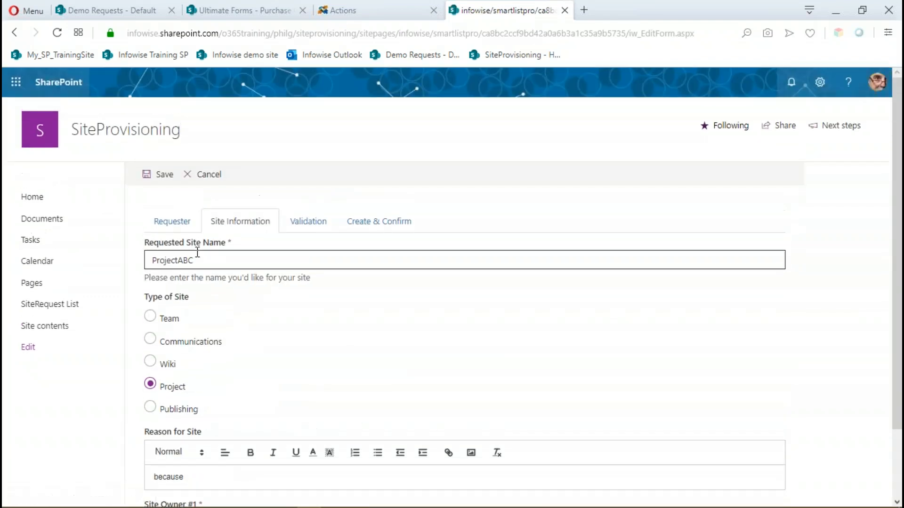
left_click(170, 231)
left_click(238, 222)
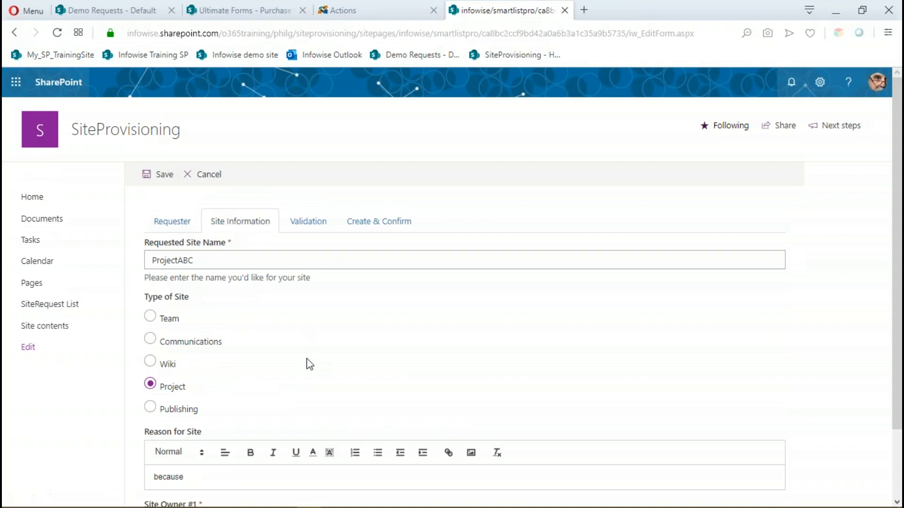
scroll(290, 343, "down", 2)
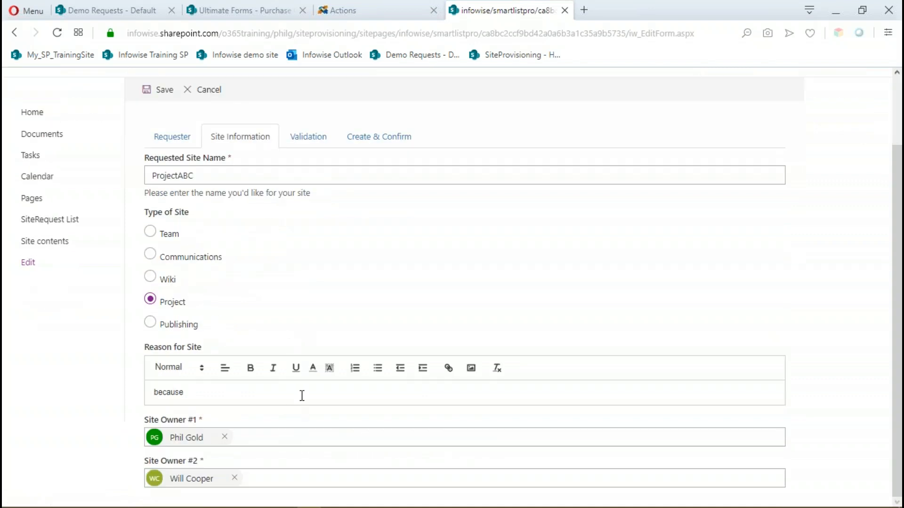
scroll(296, 394, "up", 2)
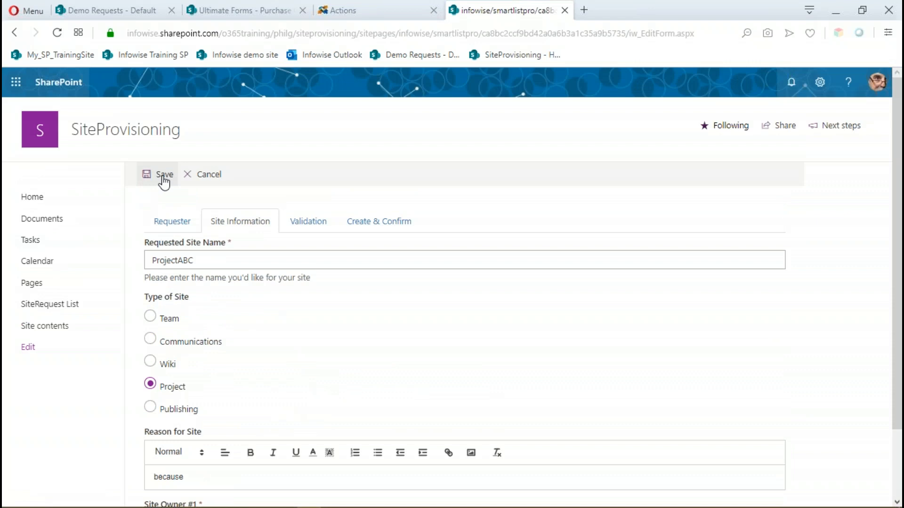
left_click(164, 181)
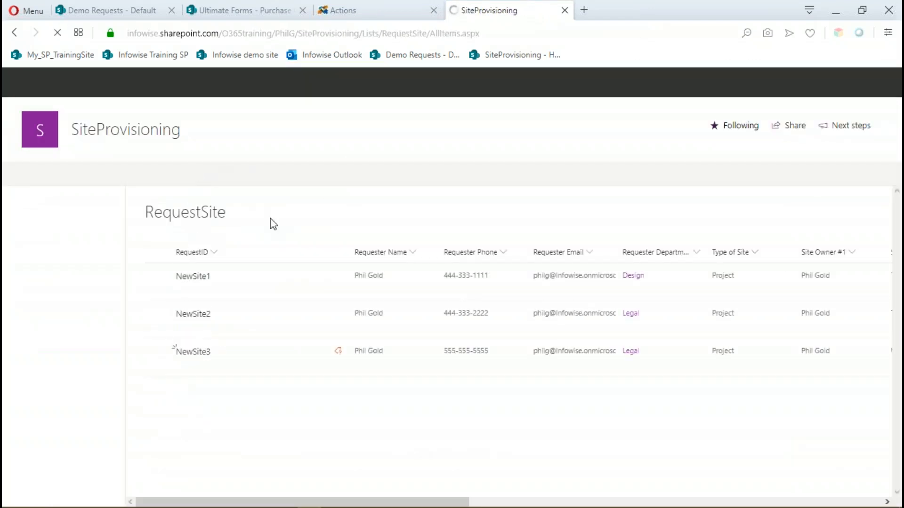
Leave the RequestSite actions, open the Form Designer and add the Date Required by column below Site Owner #2 in Site Information.
left_click(364, 13)
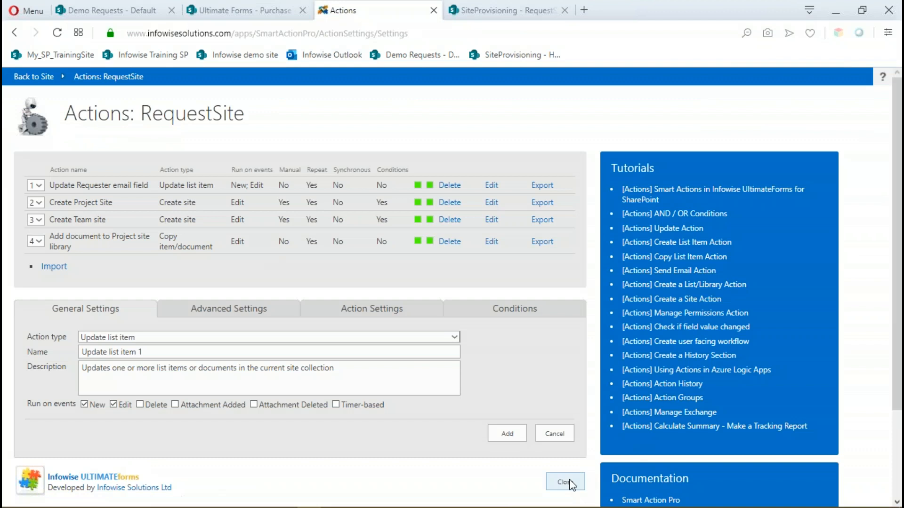
left_click(567, 482)
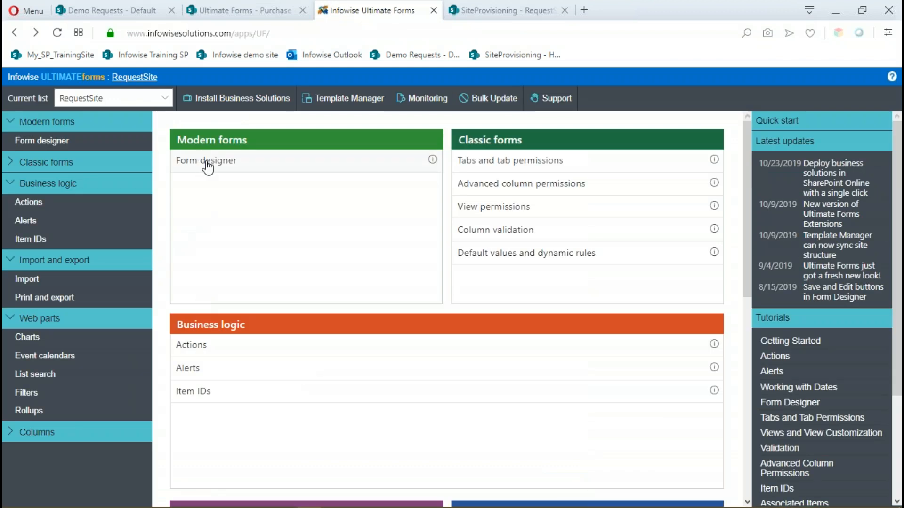
left_click(207, 166)
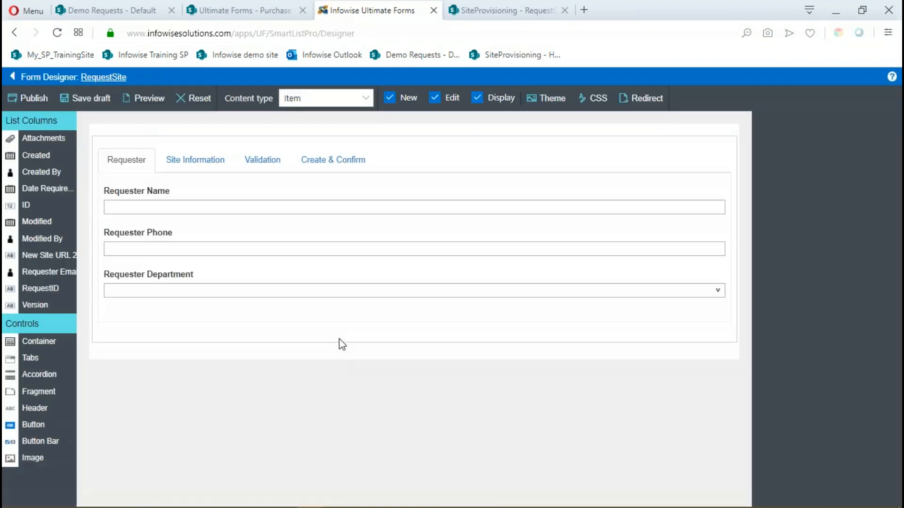
left_click(198, 162)
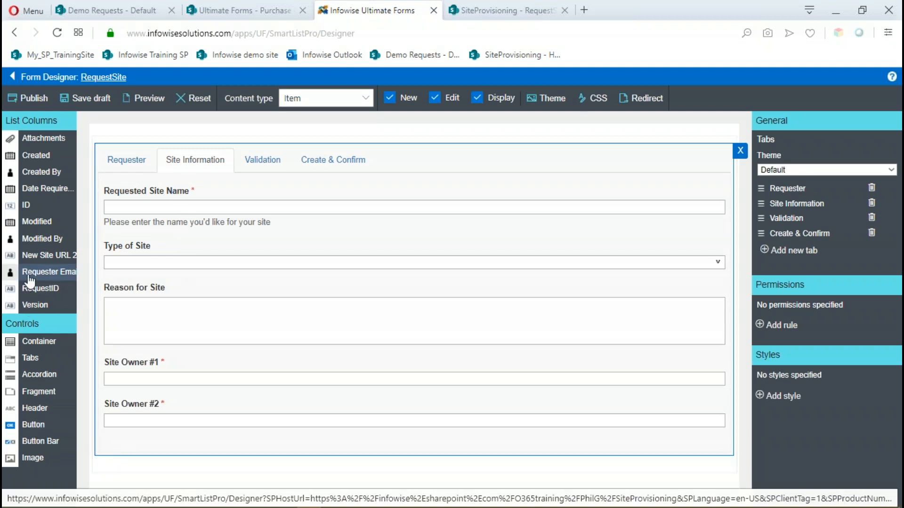
left_click_drag(46, 188, 137, 436)
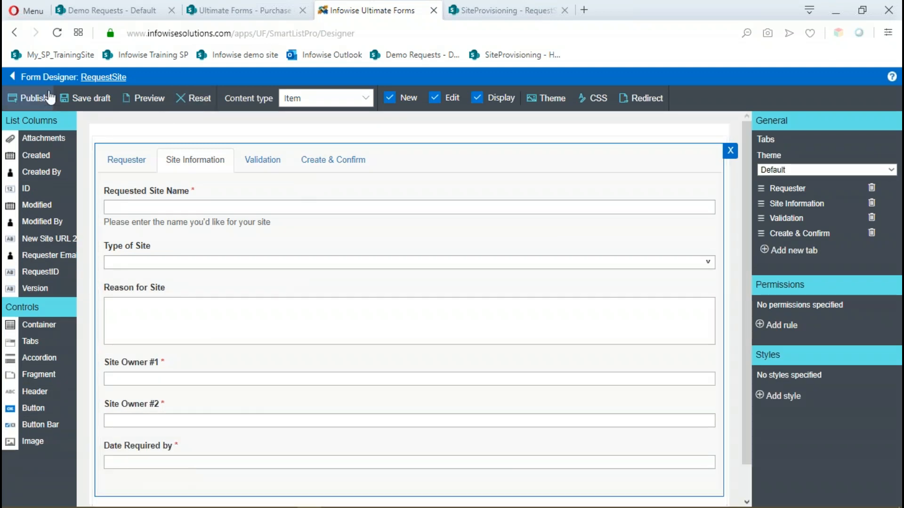
Publish the updated RequestSite form for all users.
left_click(34, 98)
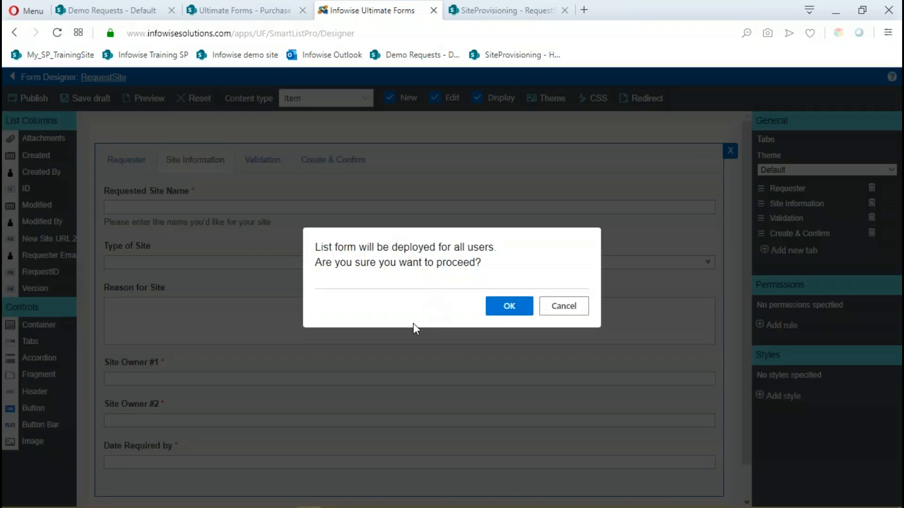
left_click(506, 311)
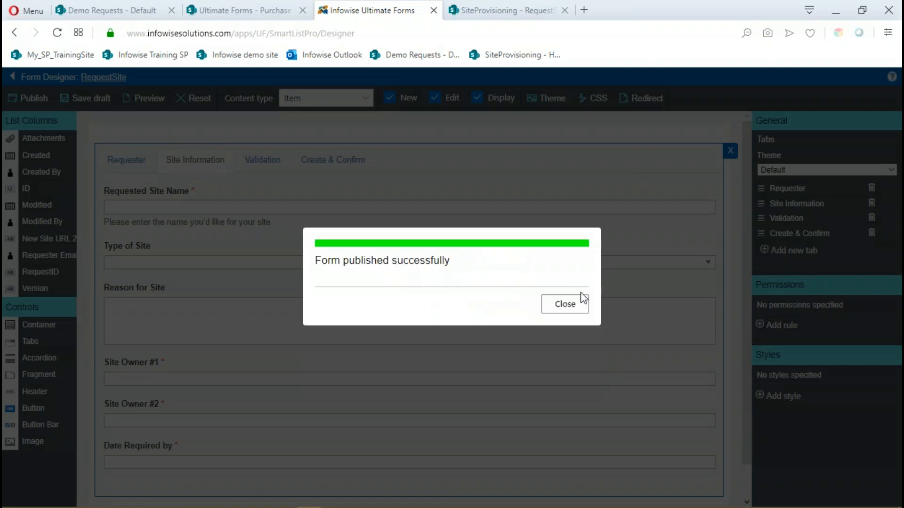
left_click(582, 302)
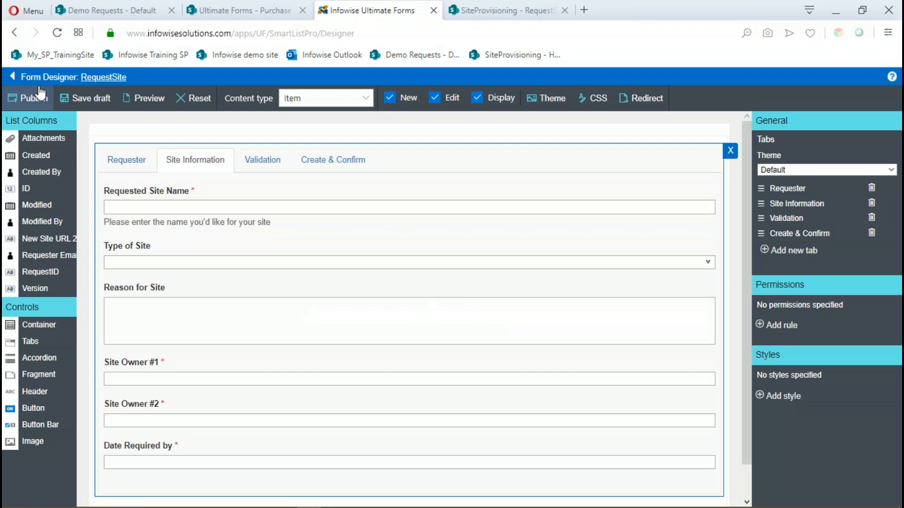
Return to the RequestSite list, set Date Required by to 11/2/2019 in the ProjectABC request and save it.
left_click(91, 78)
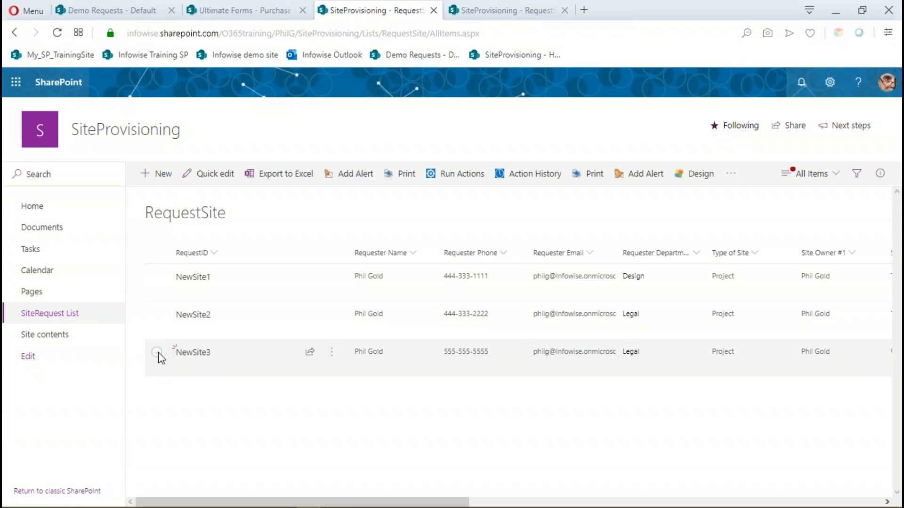
left_click(157, 353)
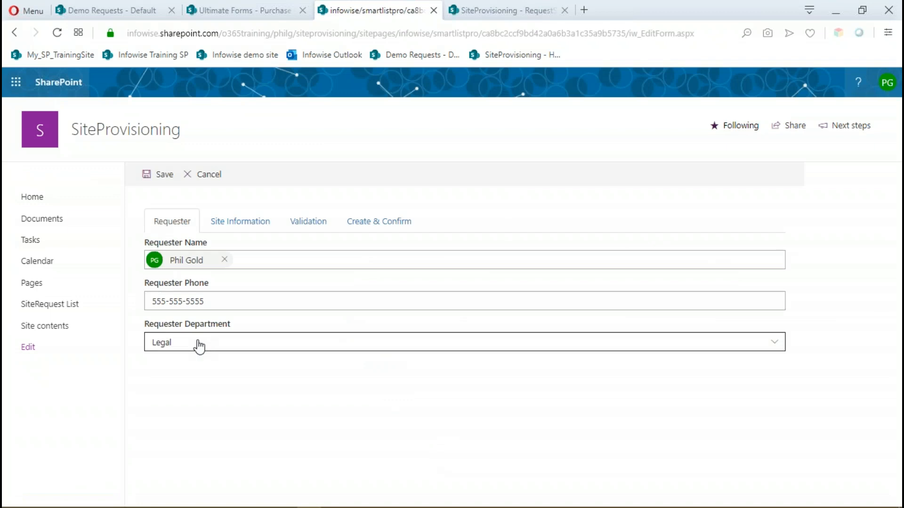
left_click(255, 225)
scroll(261, 343, "down", 3)
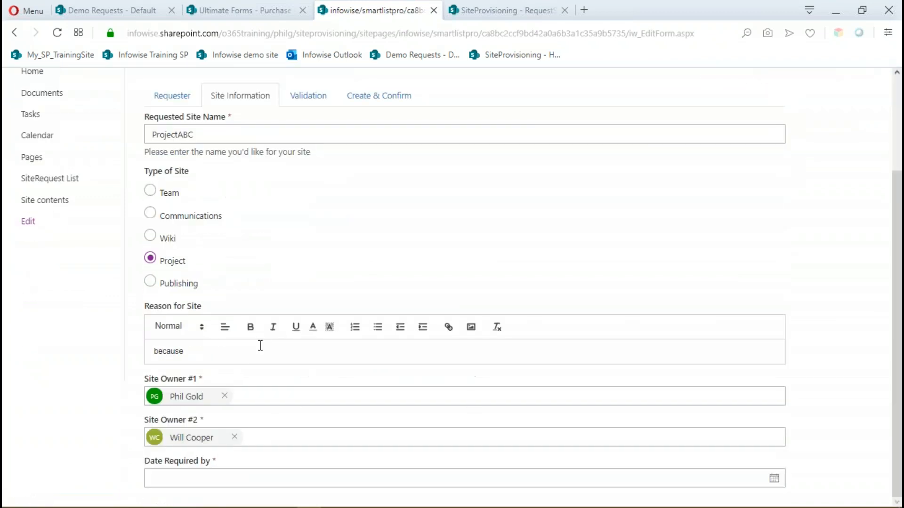
left_click(197, 479)
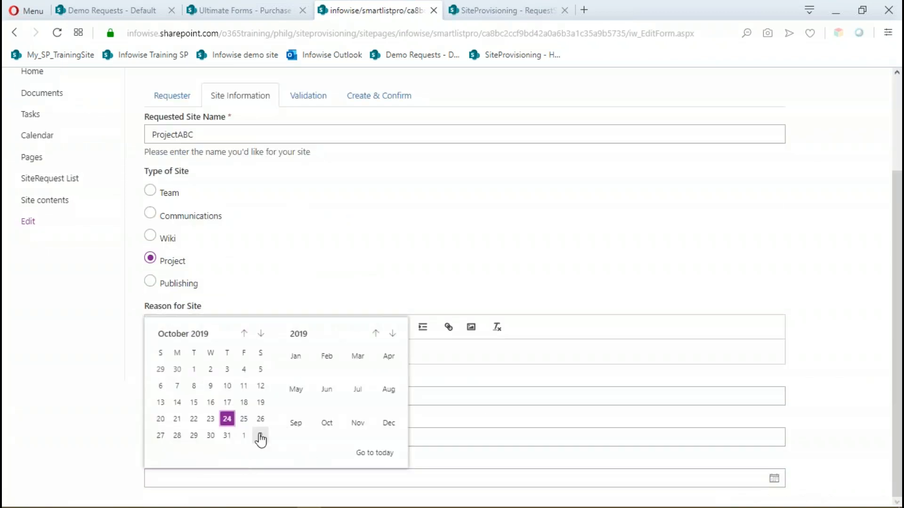
left_click(261, 436)
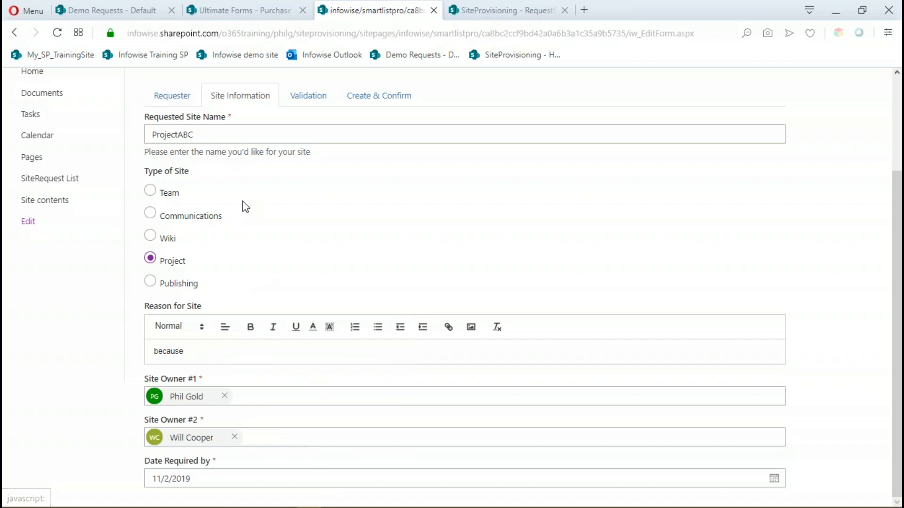
scroll(202, 174, "up", 3)
left_click(162, 178)
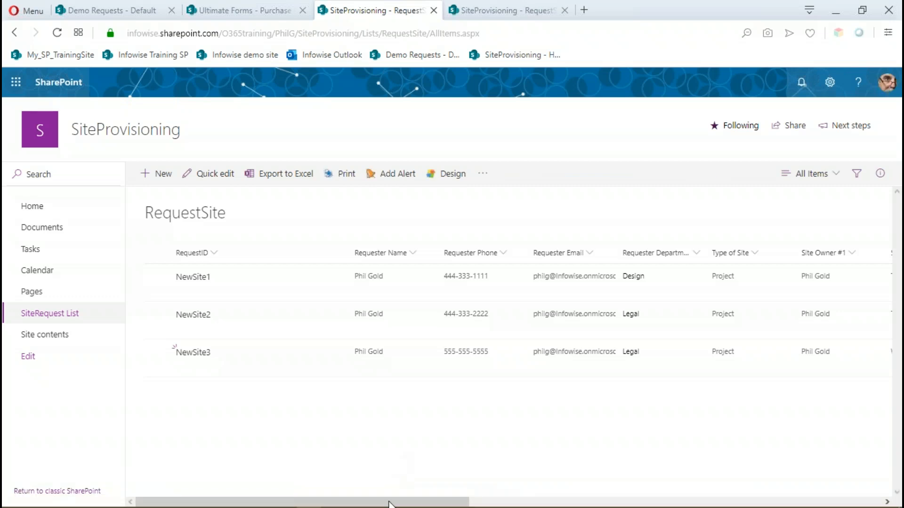
Open the NewSite3 request for editing and look through its Site Information fields.
left_click_drag(391, 502, 284, 496)
mouse_move(304, 505)
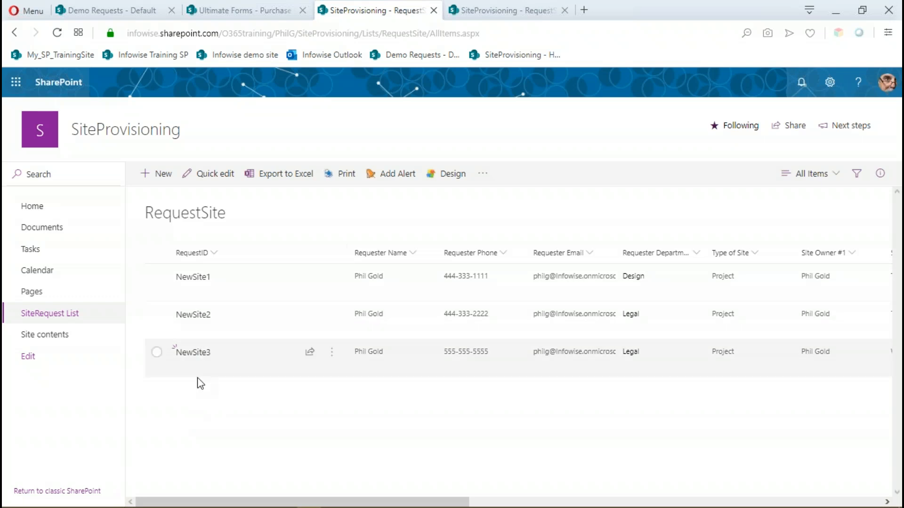
left_click(157, 353)
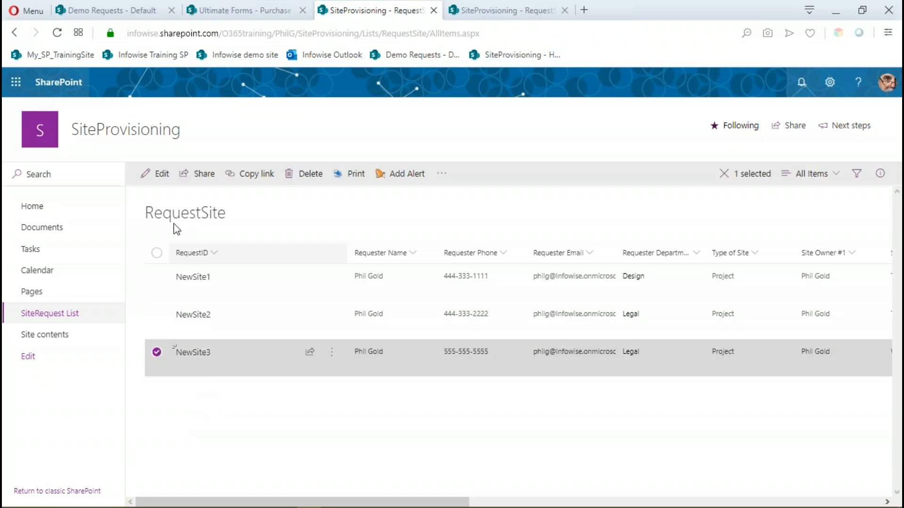
left_click(158, 179)
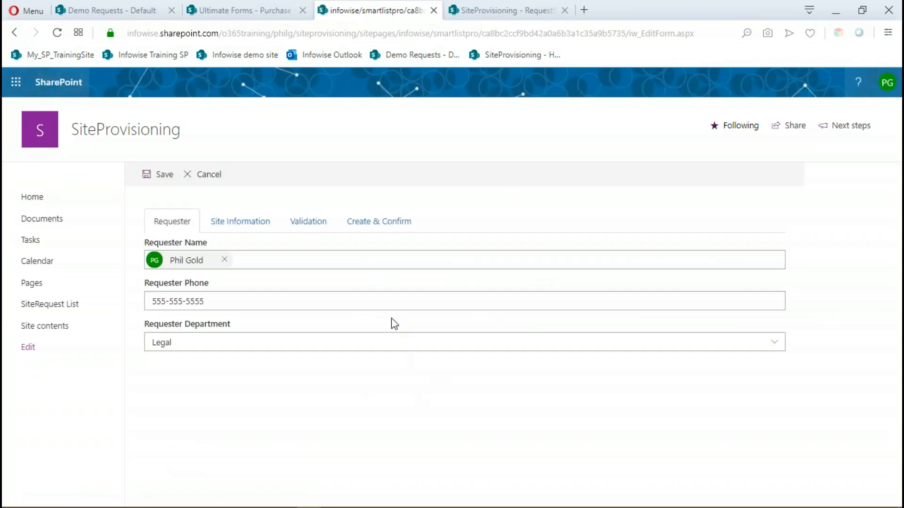
left_click(237, 223)
scroll(329, 349, "down", 3)
scroll(328, 349, "up", 3)
In the request's Validation section, enter the responsible person in Assigned To and set Name Available? to Yes.
left_click(313, 232)
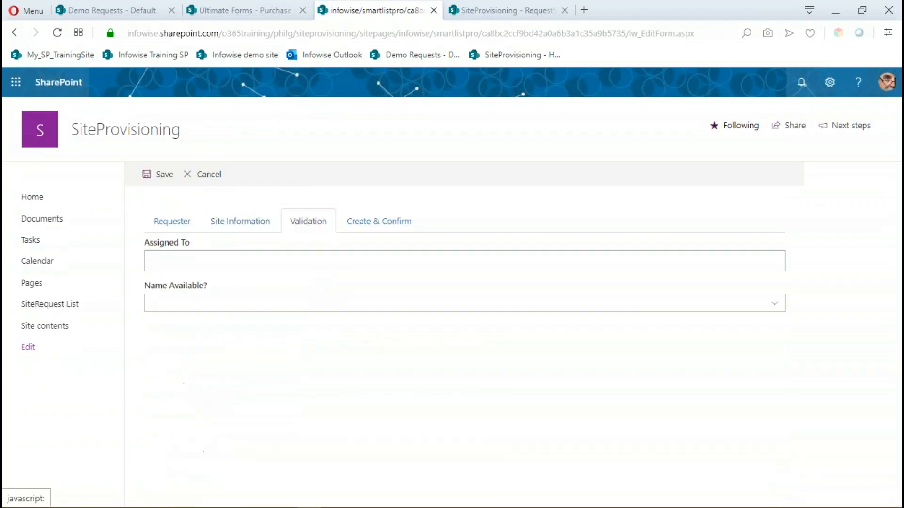
left_click(196, 262)
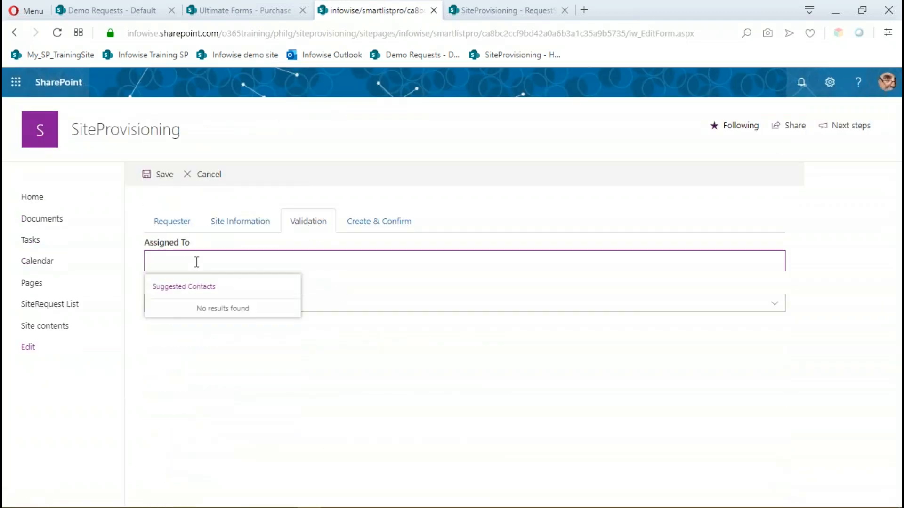
type("{Phi")
key("BackSpace")
key("BackSpace")
key("BackSpace")
key("BackSpace")
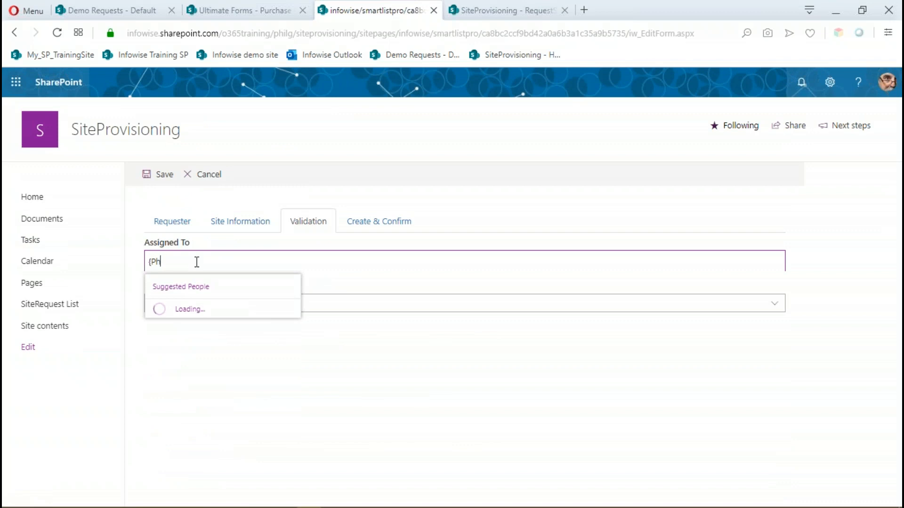
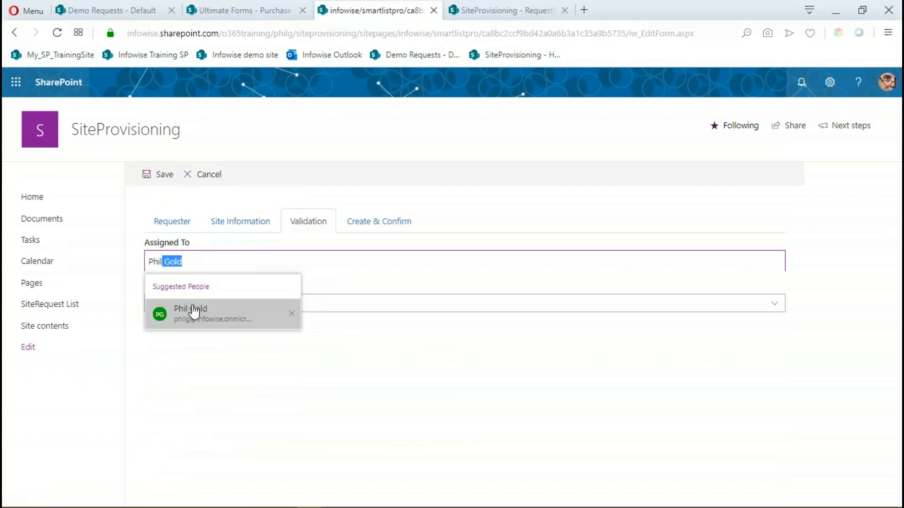
left_click(190, 312)
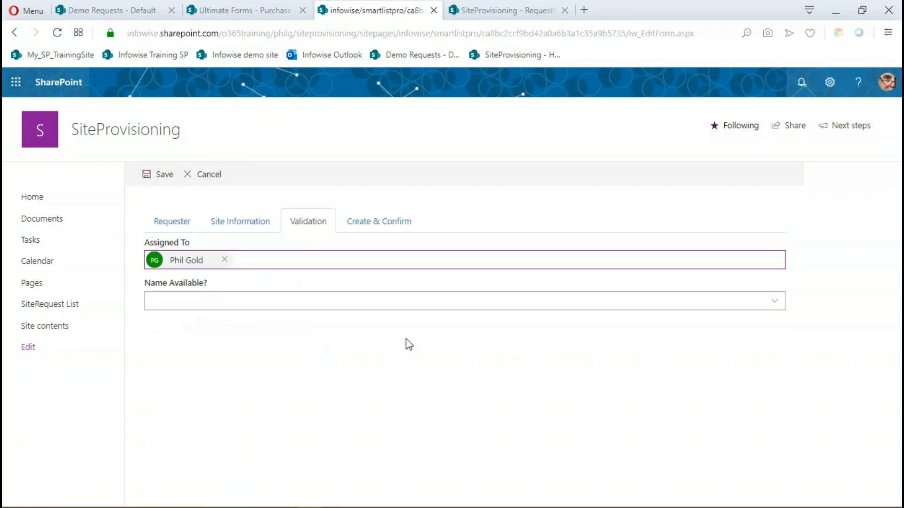
left_click(210, 307)
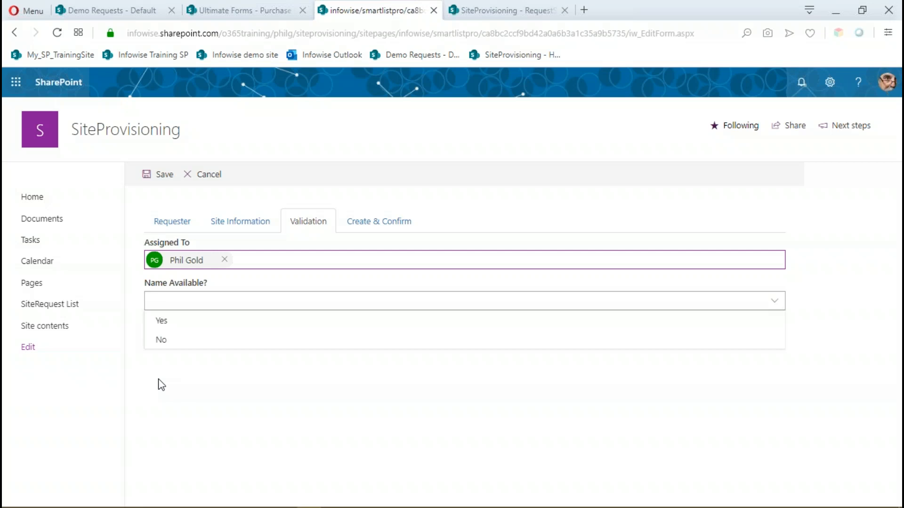
left_click(161, 327)
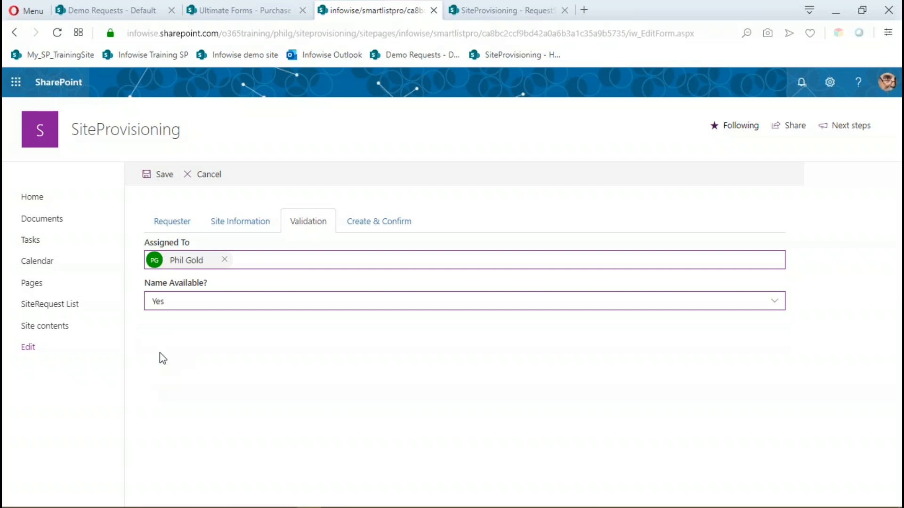
Set Deploy Site to Yes under Create & Confirm and save the NewSite3 request.
left_click(375, 225)
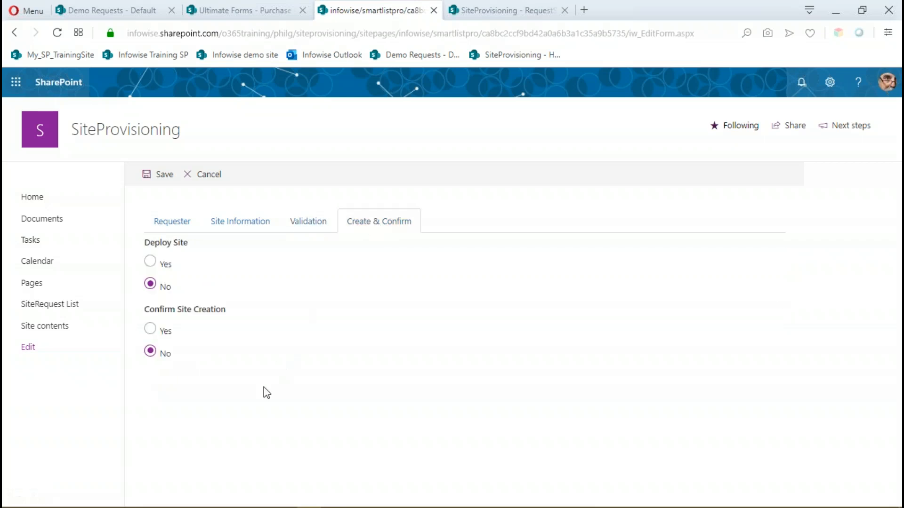
left_click(151, 263)
left_click(160, 176)
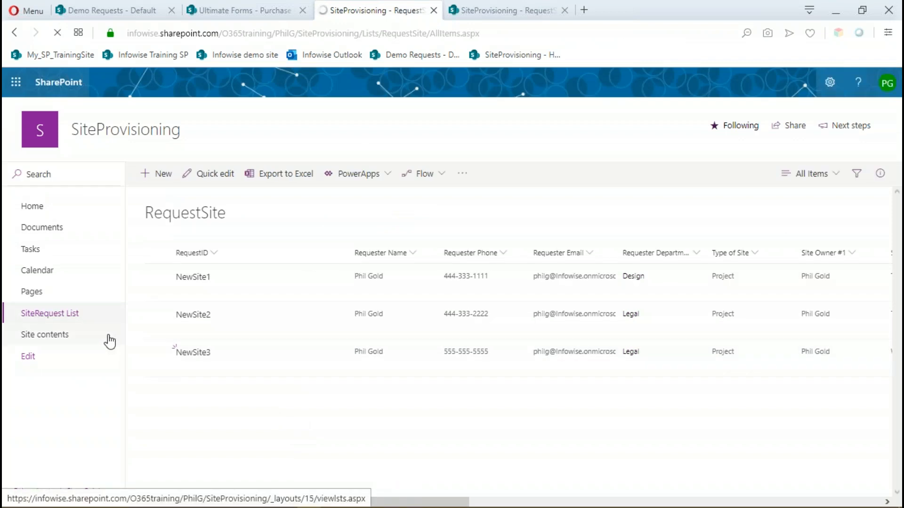
Look up the subsites in SiteProvisioning's site contents and open the ProjectABC site.
left_click(480, 12)
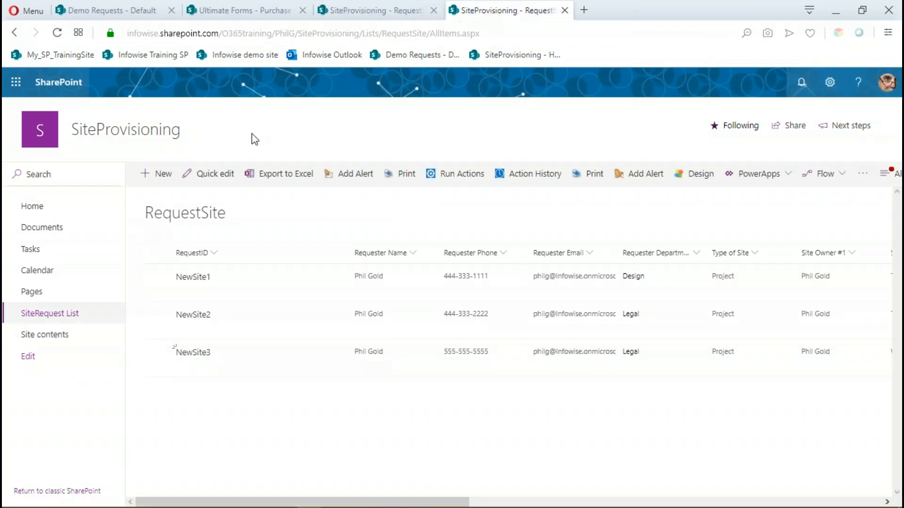
left_click(43, 335)
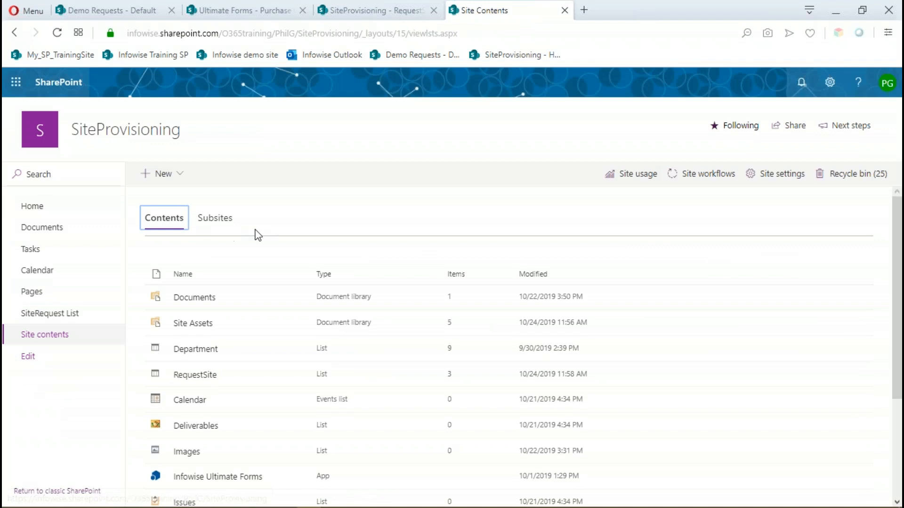
left_click(218, 224)
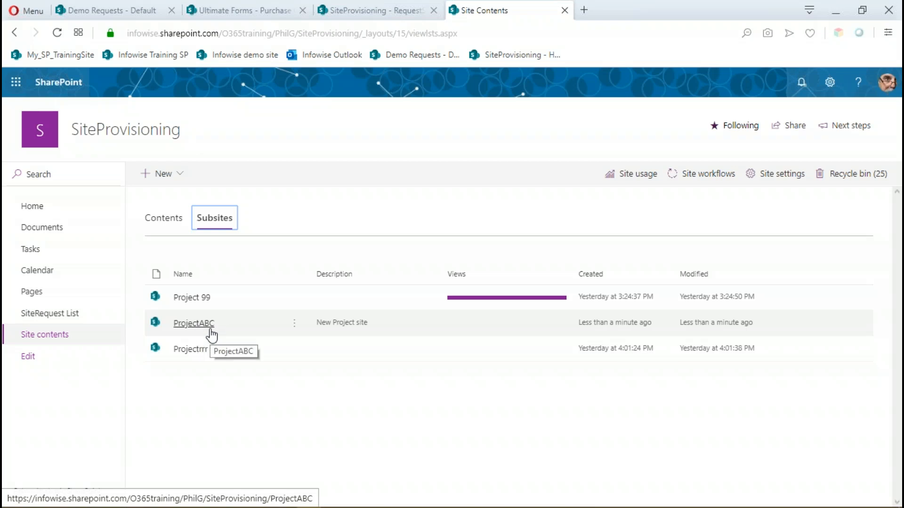
left_click(199, 324)
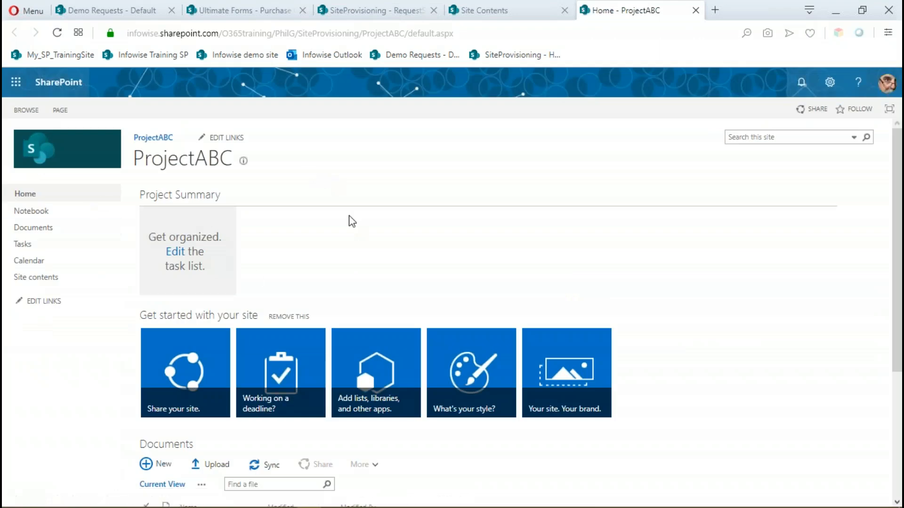
Check the ProjectABC Documents library for the copied document, close the site and return to the RequestSite list.
left_click(40, 231)
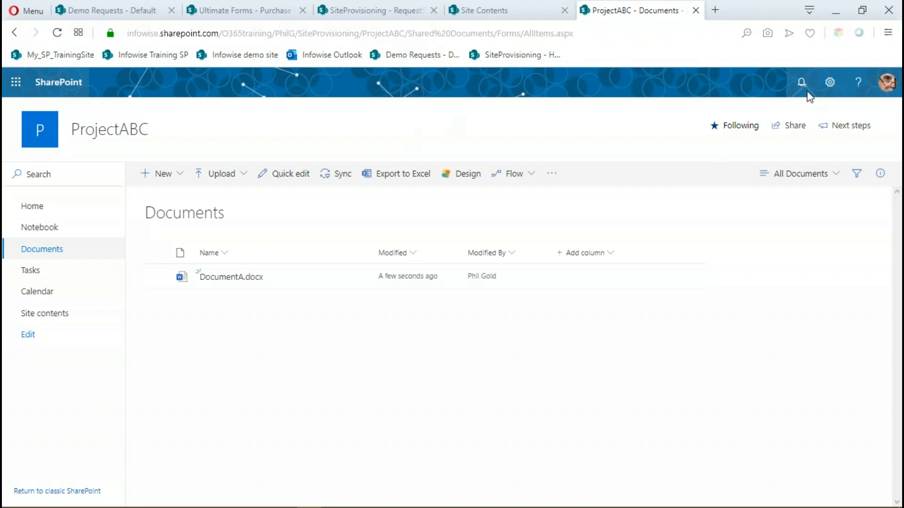
left_click(696, 11)
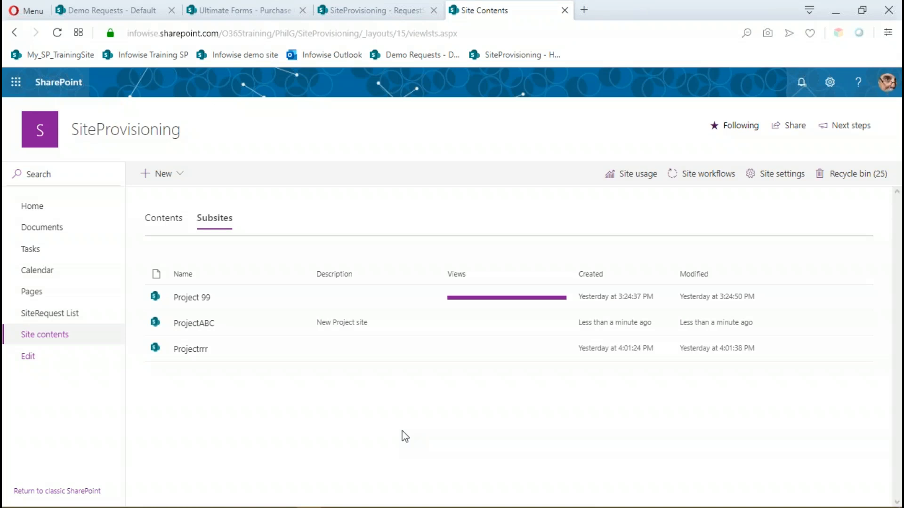
left_click(374, 11)
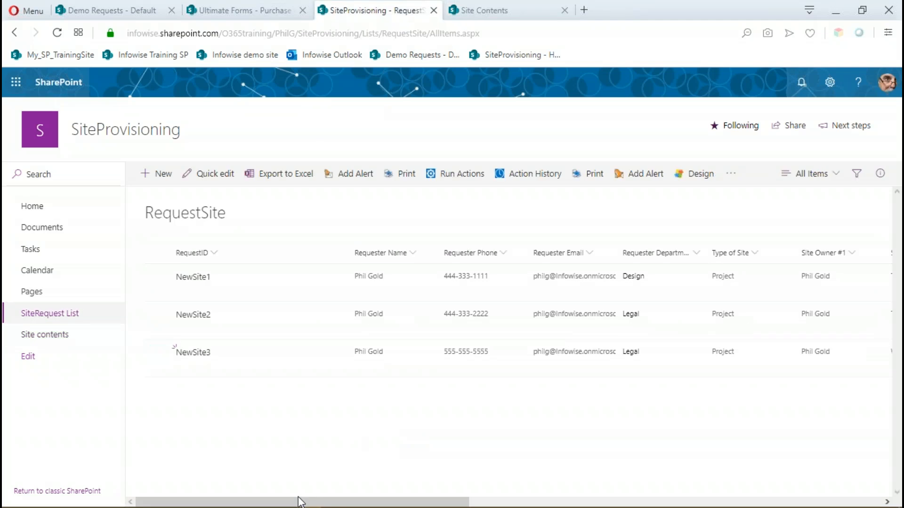
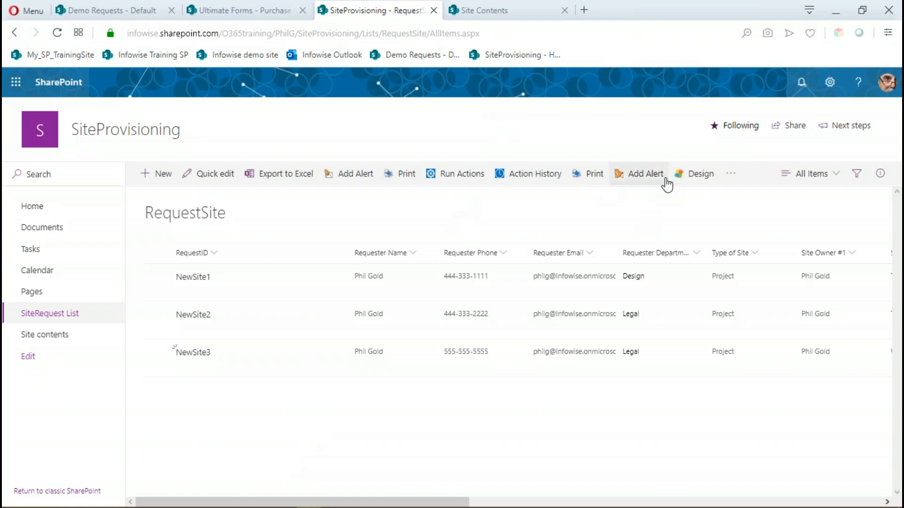
Open the action settings of the RequestSite list and set the new action's type to Manage permissions.
left_click(695, 175)
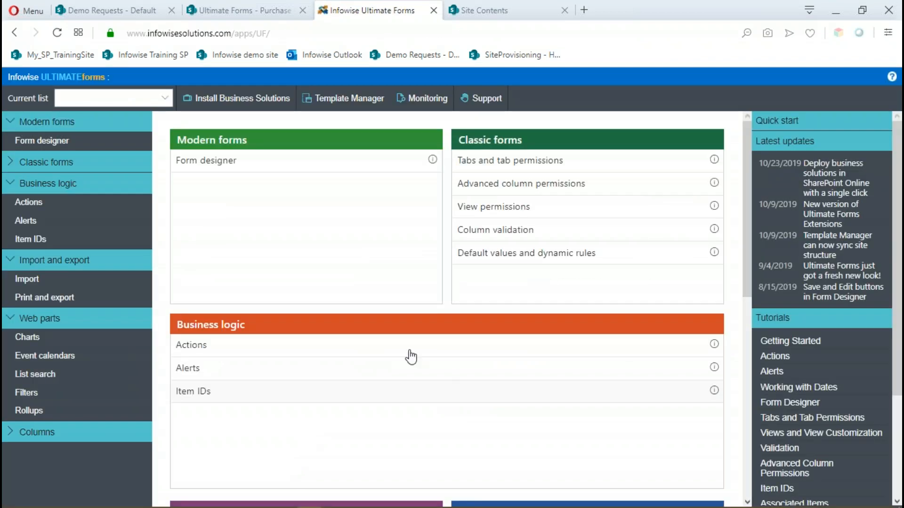
left_click(196, 347)
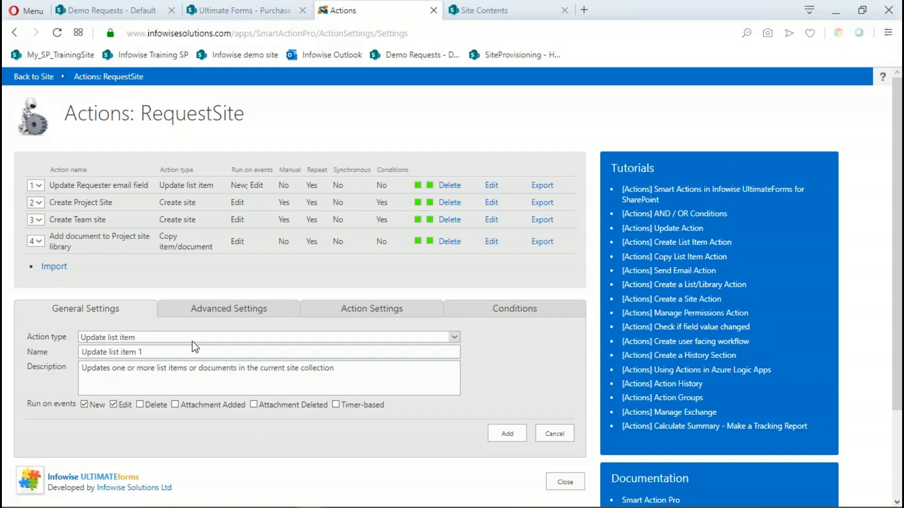
left_click(455, 337)
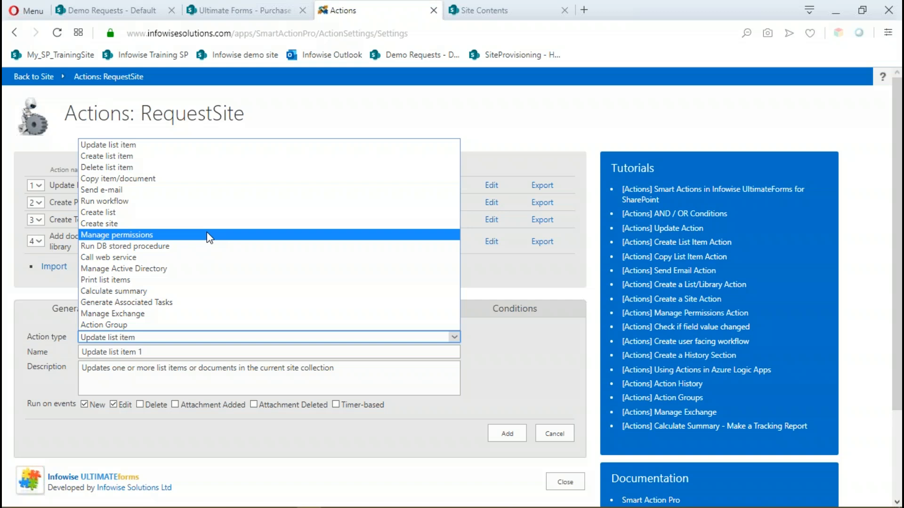
left_click(157, 235)
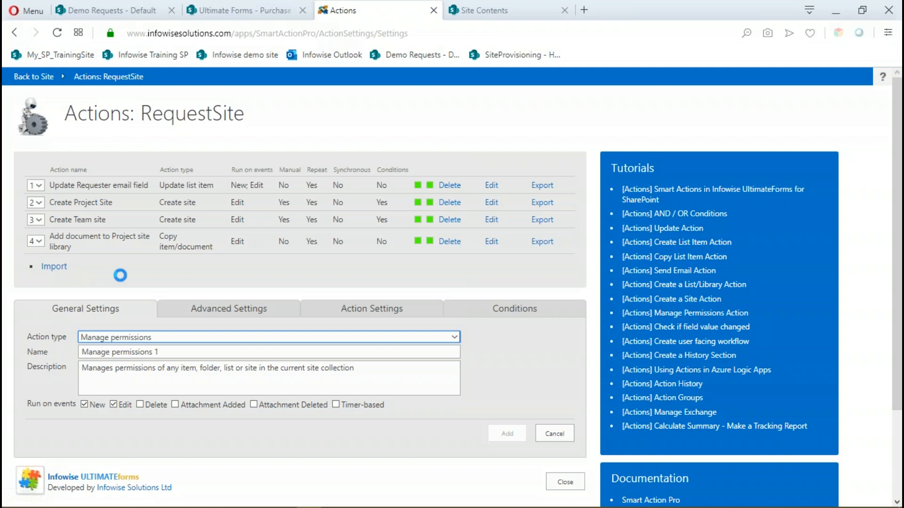
Name the action "Add Owners to new site" and reuse the same text as its description.
left_click(46, 351)
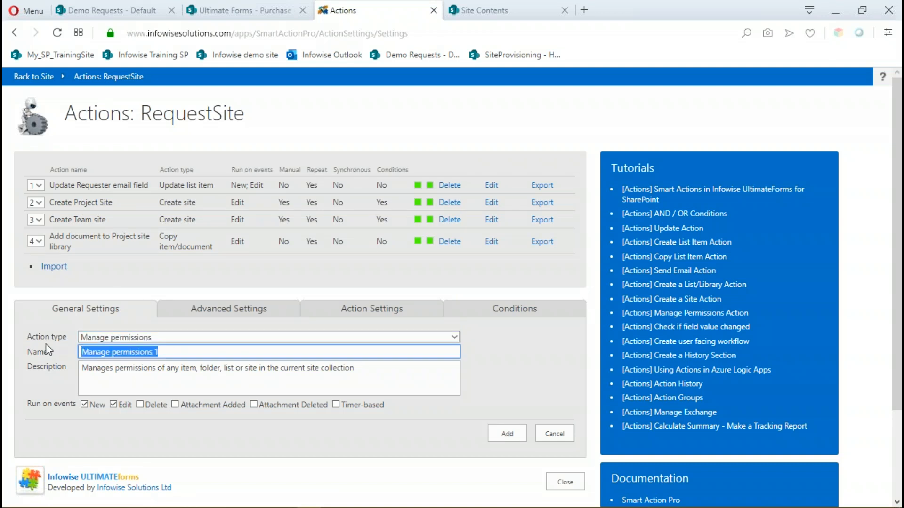
type("A")
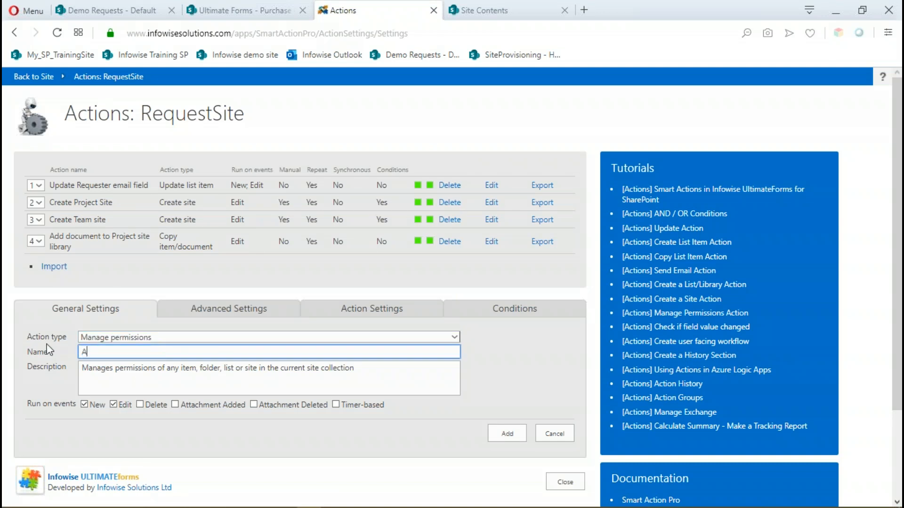
type("dd Owners to new site")
left_click_drag(193, 351, 54, 347)
key("ctrl+c")
left_click_drag(354, 368, 44, 363)
key("ctrl+v")
Insert "group" after "Owners" in both the action's name and its description.
left_click(124, 352)
type("group")
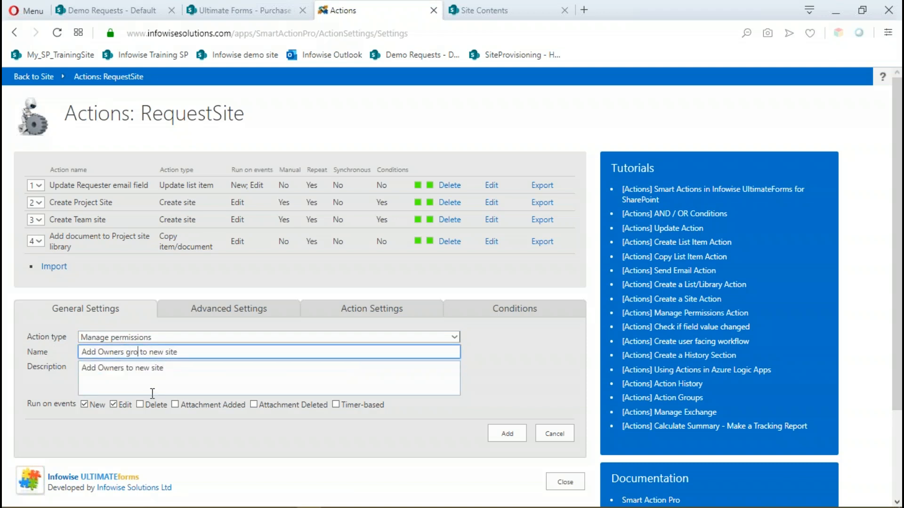
left_click(127, 368)
type("group")
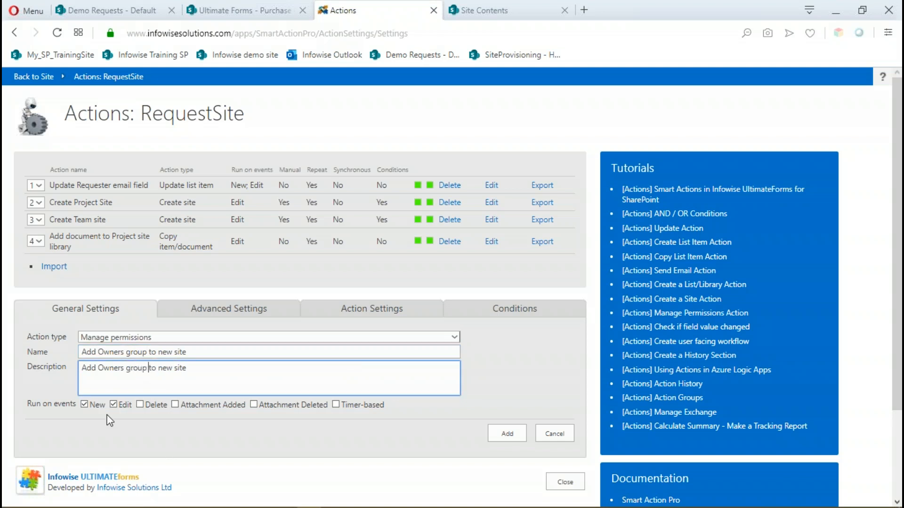
Remove New from the action's run events, leaving Edit, and allow manual execution.
left_click(85, 405)
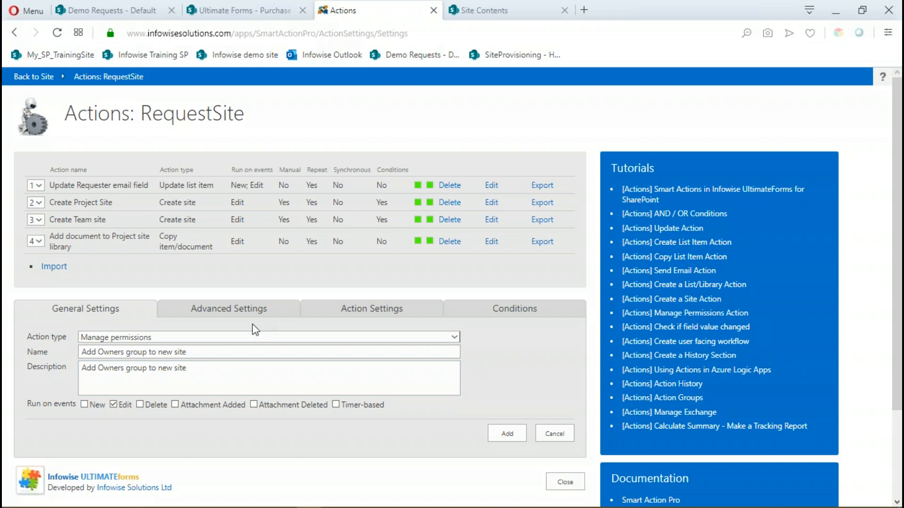
left_click(258, 311)
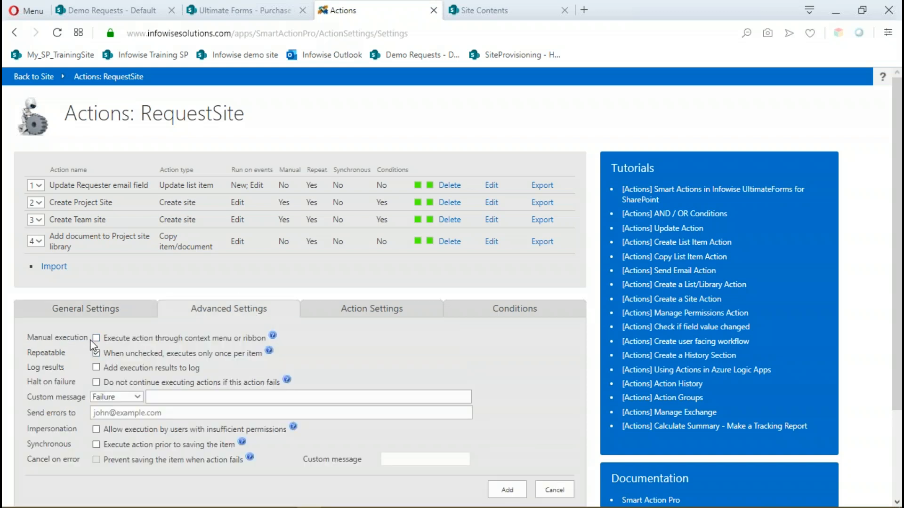
left_click(95, 338)
In the action-specific settings, set the permission operation to Create group.
left_click(365, 312)
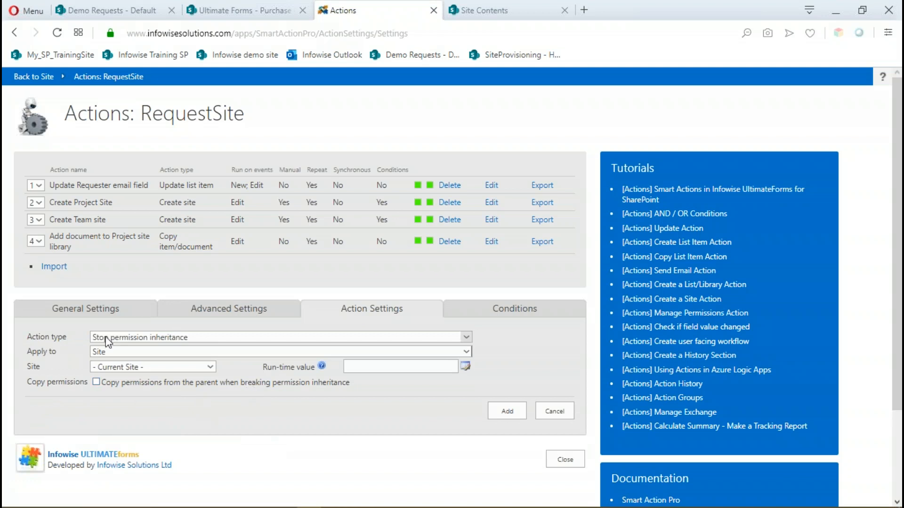
left_click(467, 338)
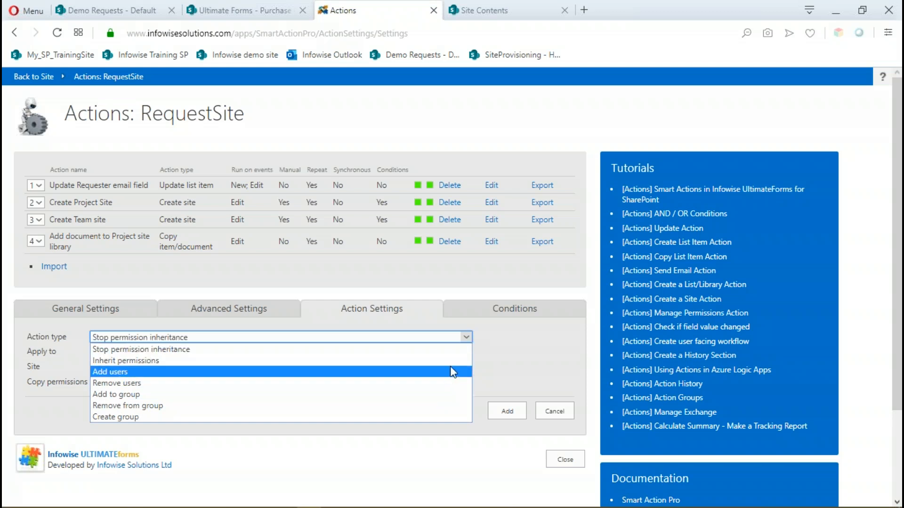
left_click(368, 417)
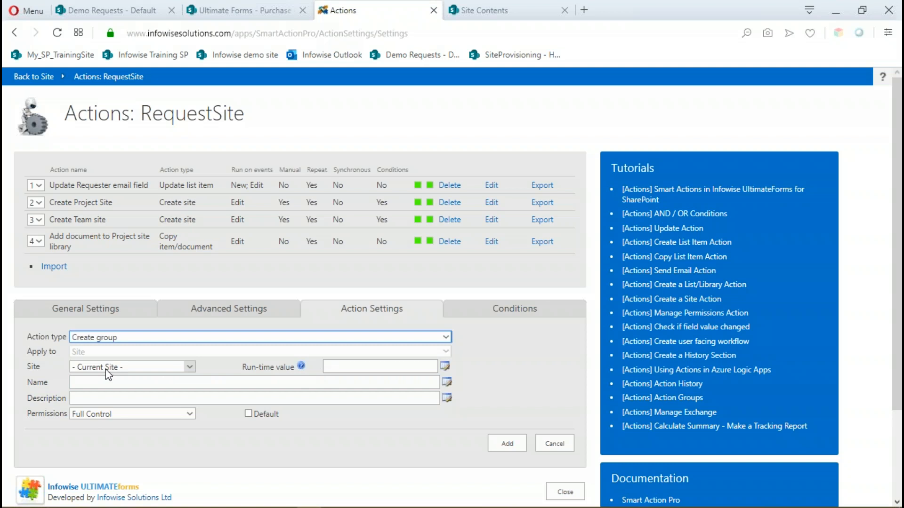
Copy the SiteProvisioning site's base address from its Site Contents page into the Site run-time value.
left_click(511, 12)
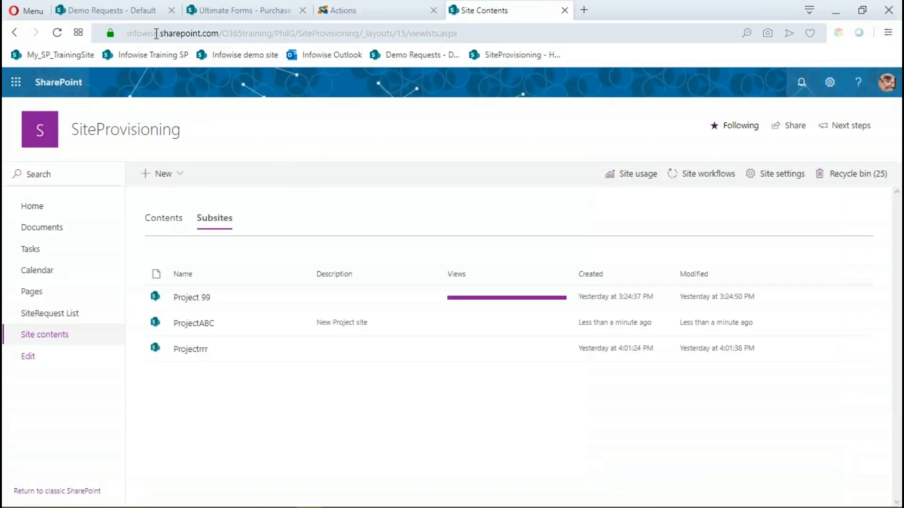
left_click(136, 34)
left_click(363, 34)
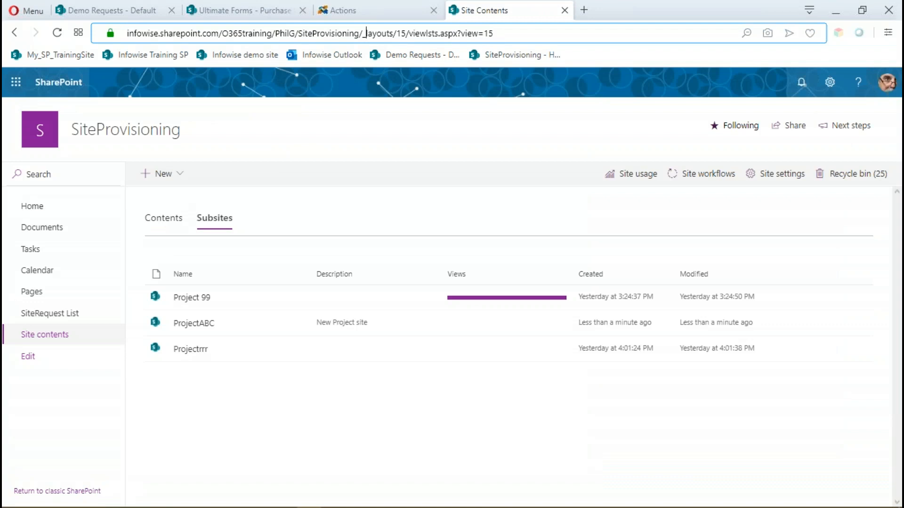
left_click_drag(363, 33, 94, 21)
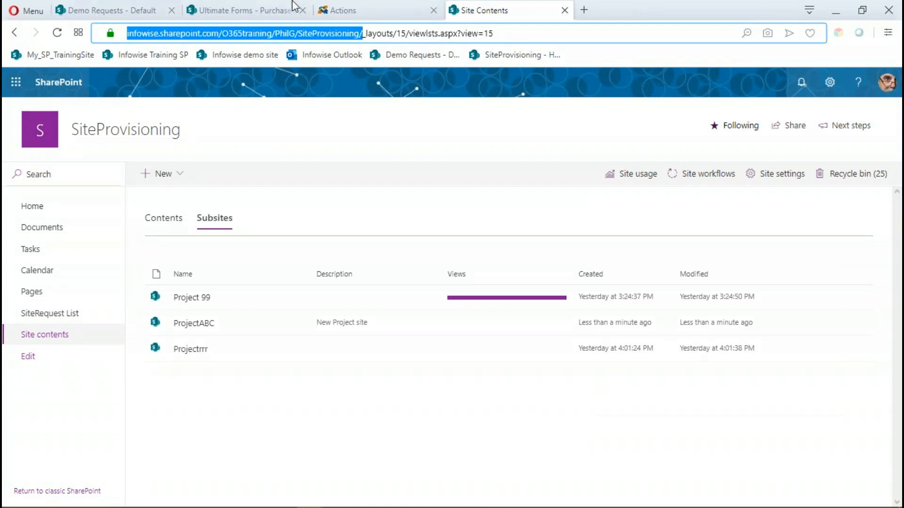
left_click(362, 12)
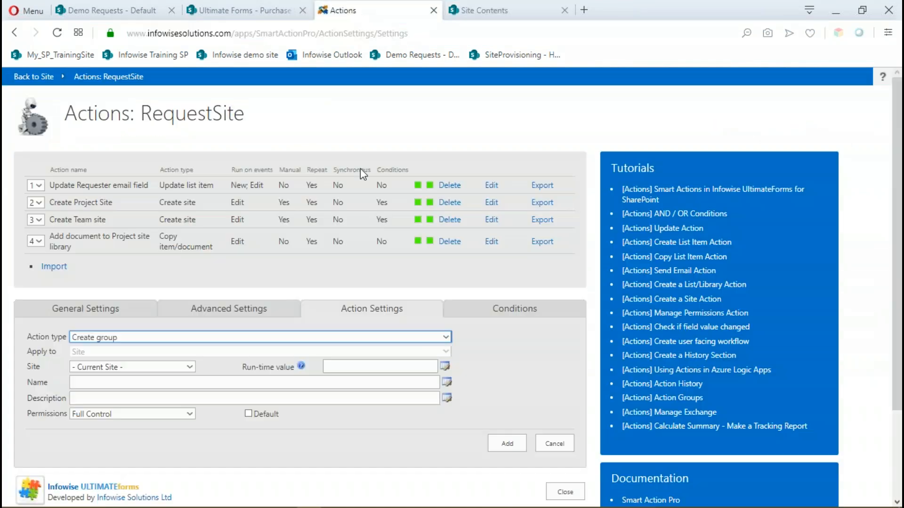
left_click(345, 367)
key("ctrl+v")
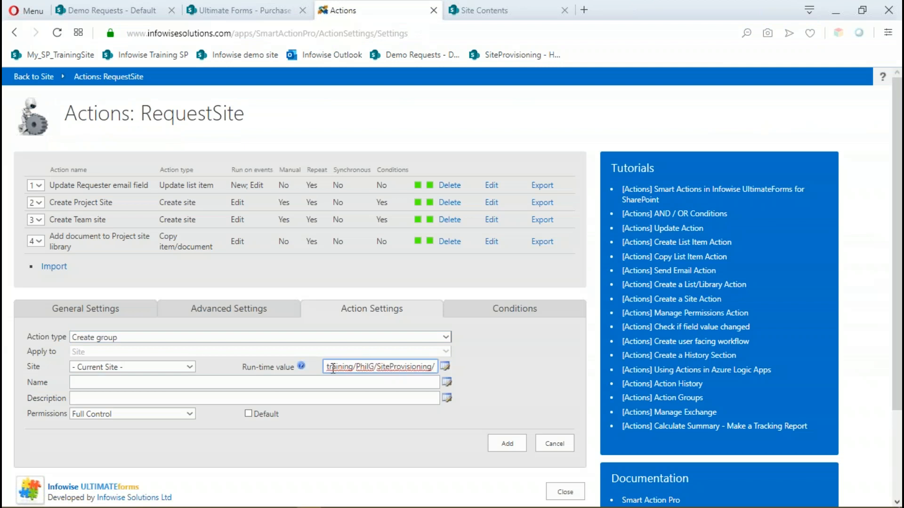
Remove the domain from the run-time value, keeping only the site-relative path that ends in /SiteProvisioning/.
key("Left")
key("Left")
key("Left")
key("Left")
key("Left")
key("Left")
key("Left")
key("Left")
key("Left")
key("Left")
key("Left")
key("Left")
key("Left")
key("Left")
key("Left")
key("Left")
key("Left")
key("Left")
key("Left")
key("Left")
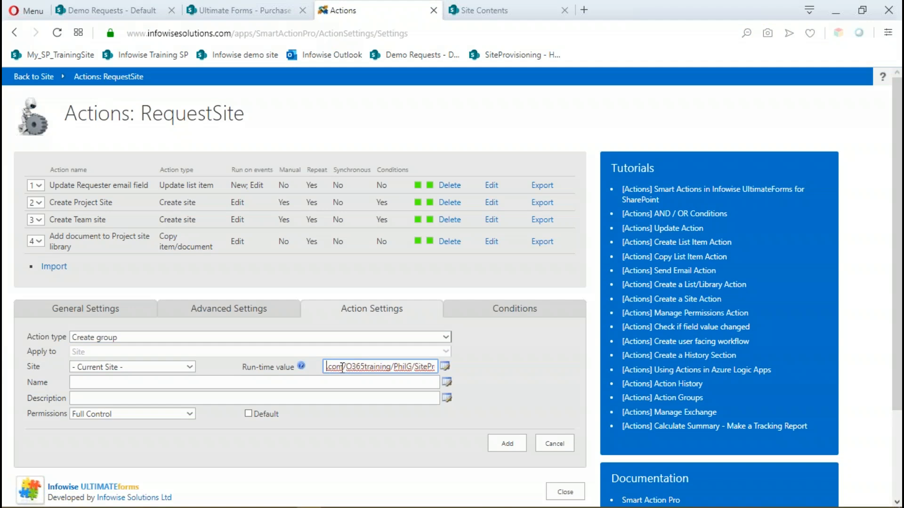
key("shift+Home")
key("BackSpace")
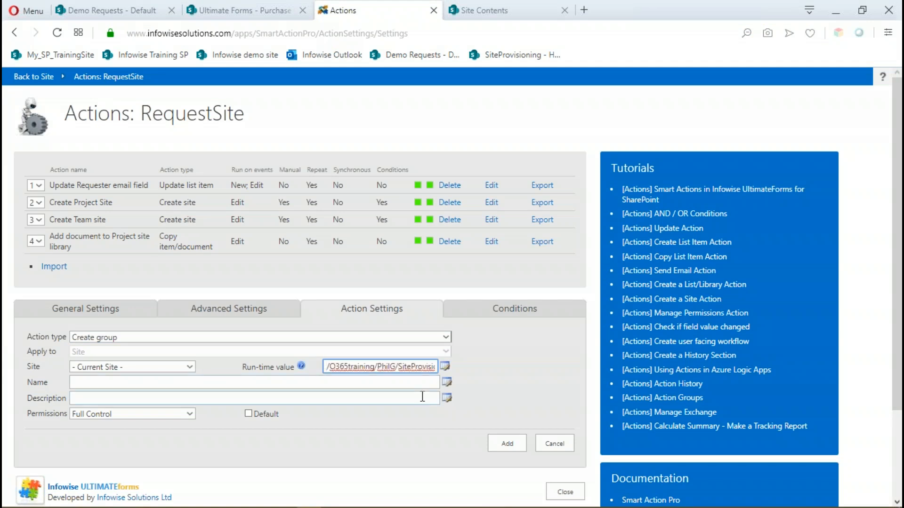
key("End")
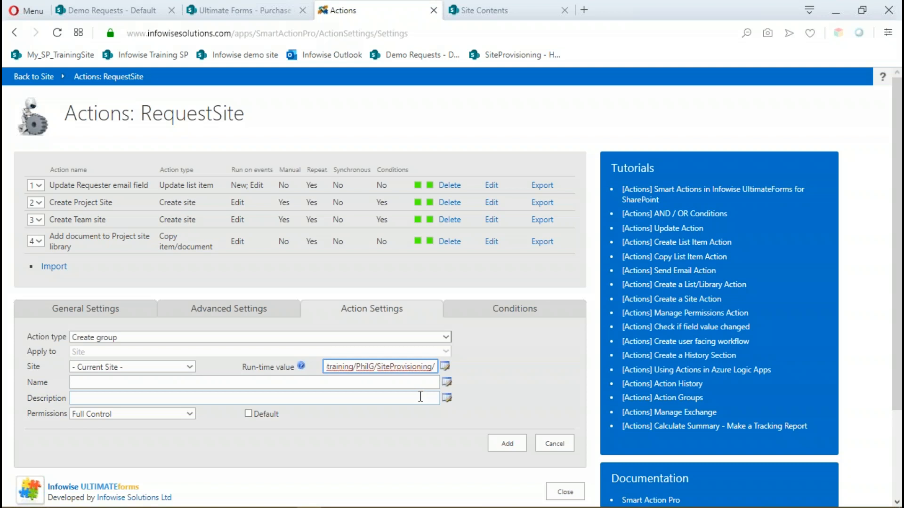
Append the Requested Site Name column to the end of the Site run-time value.
left_click(445, 366)
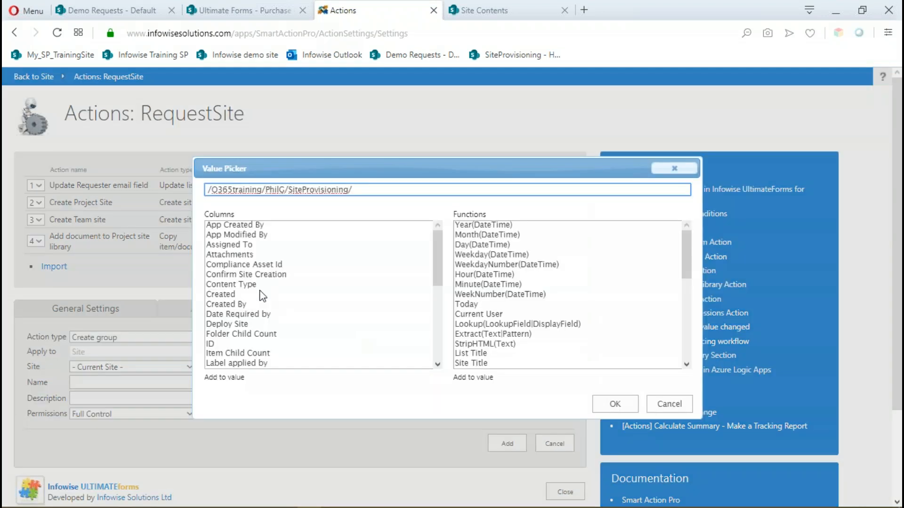
left_click_drag(435, 258, 443, 308)
left_click(257, 316)
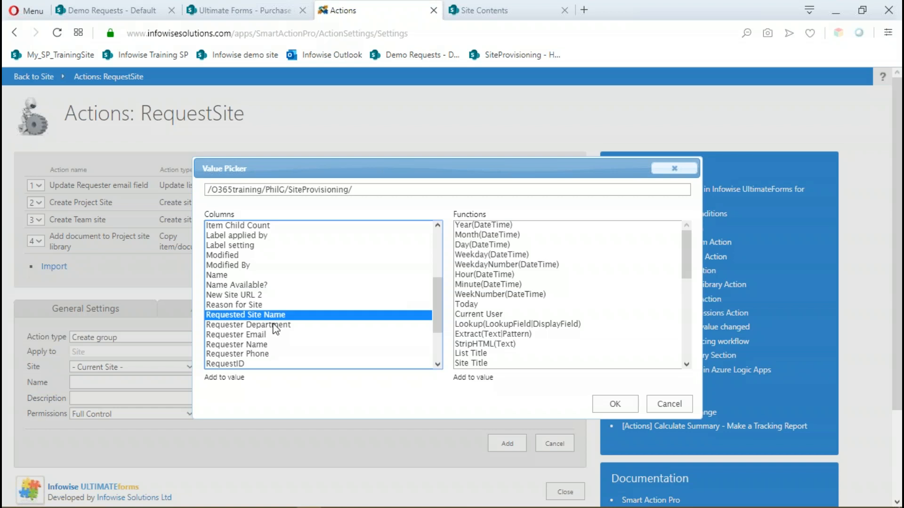
left_click(615, 405)
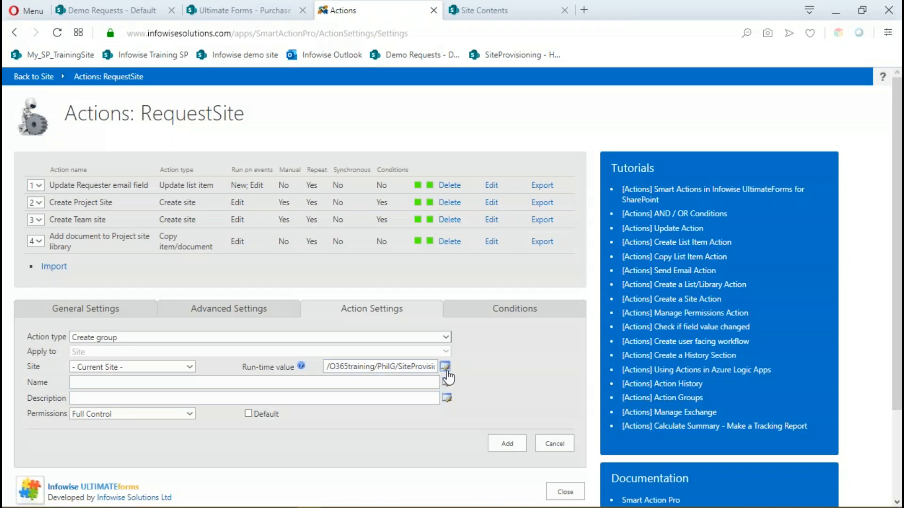
Name the group "[Requested Site Name] Owners" and add the action to the list without any conditions.
left_click(97, 384)
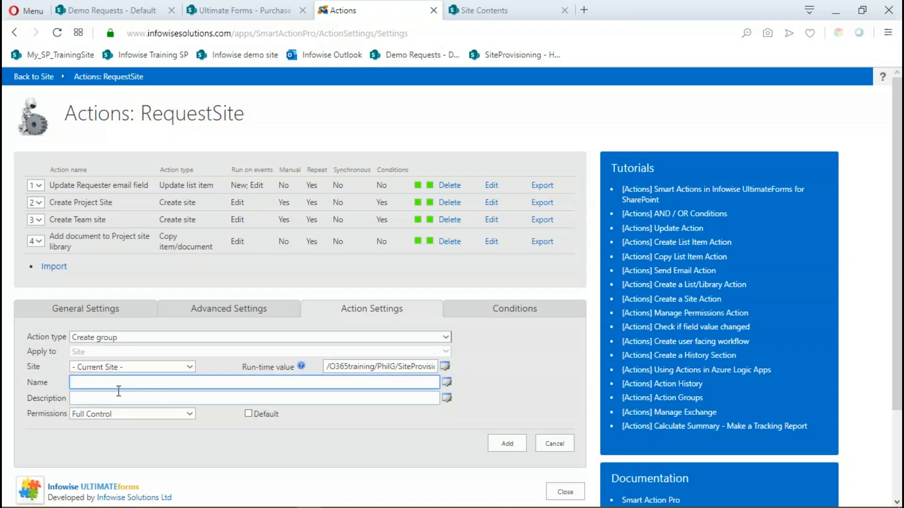
left_click(447, 382)
double_click(263, 316)
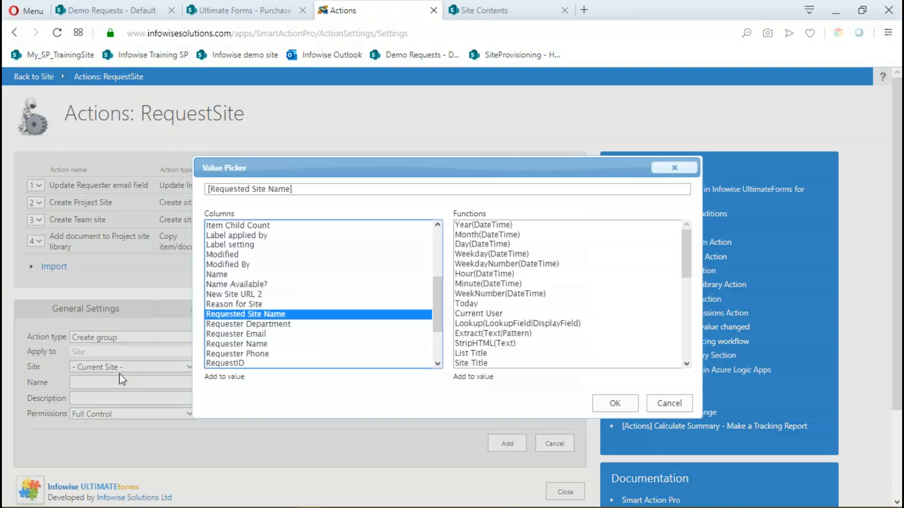
left_click(612, 404)
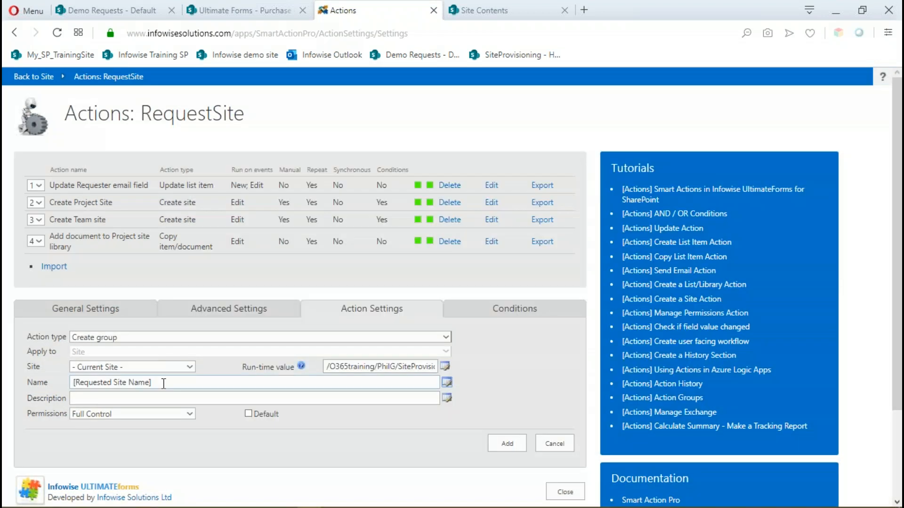
left_click(161, 384)
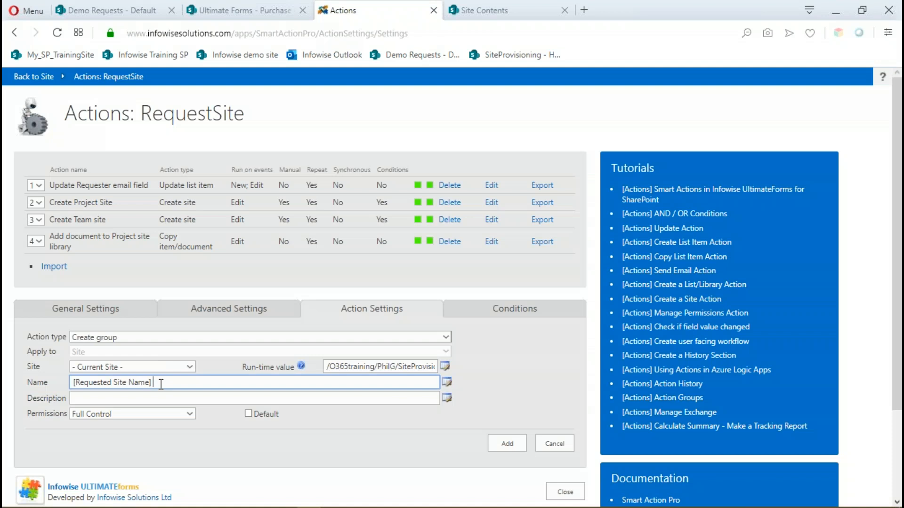
type("Owners")
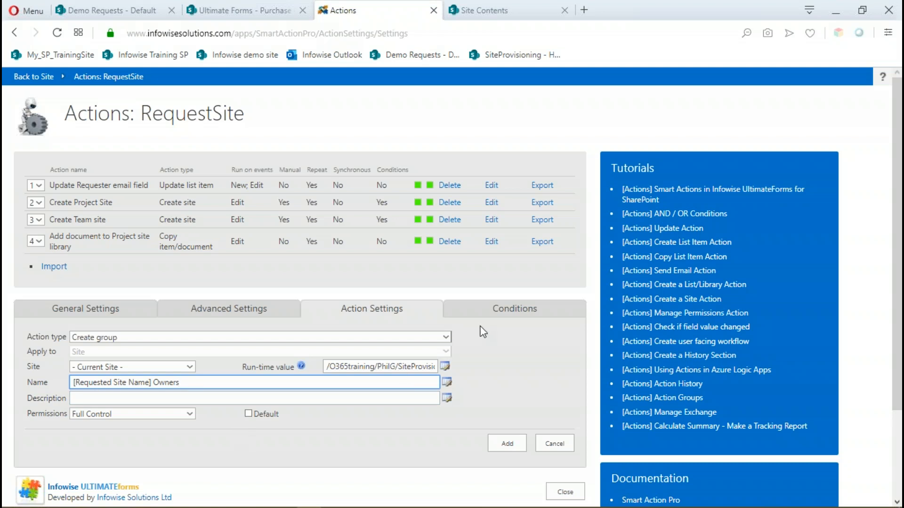
left_click(507, 319)
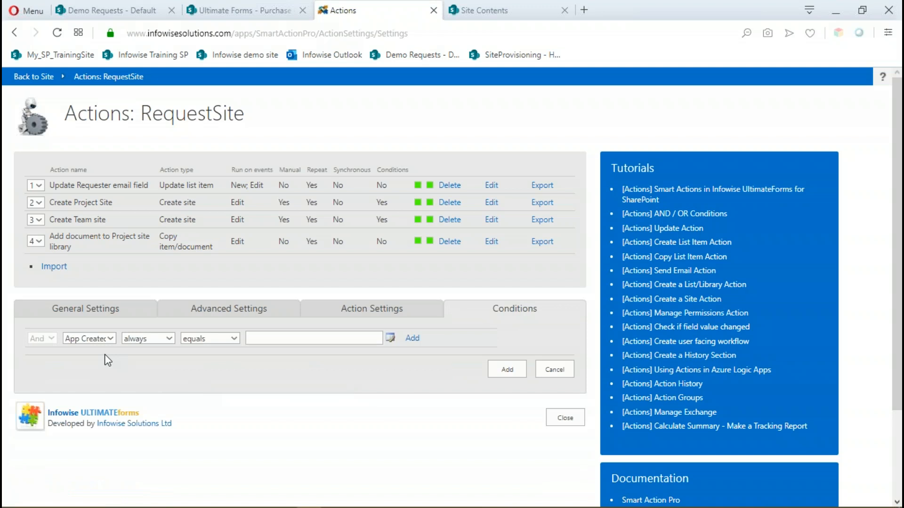
left_click(504, 369)
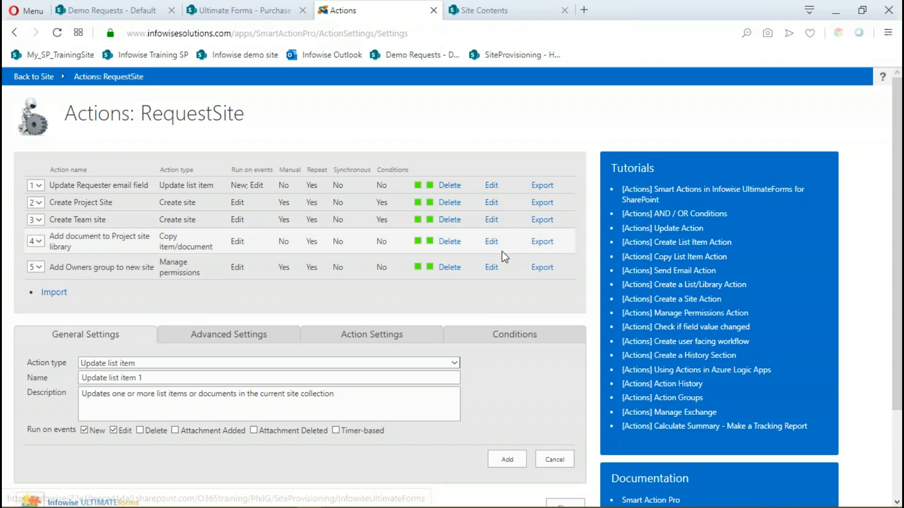
Add the condition Deploy Site after change equals Yes to the Add Owners group to new site action and save the update.
left_click(491, 269)
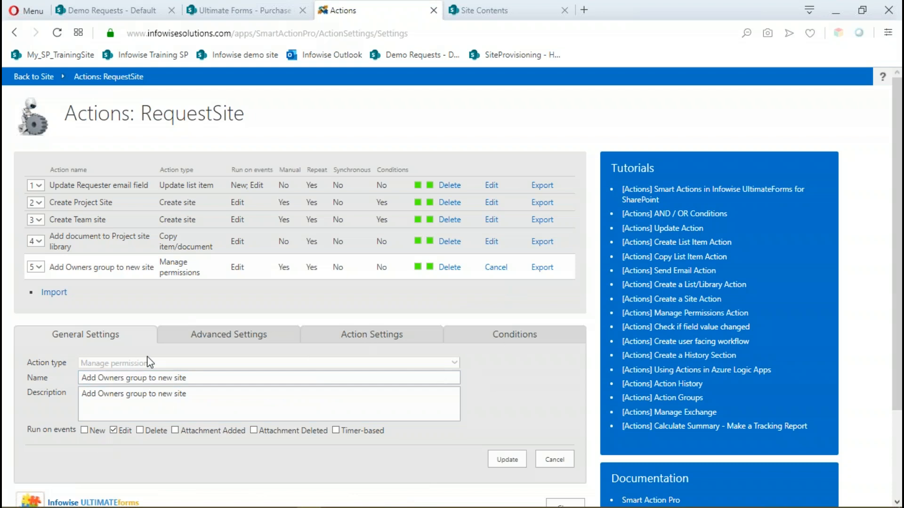
left_click(490, 339)
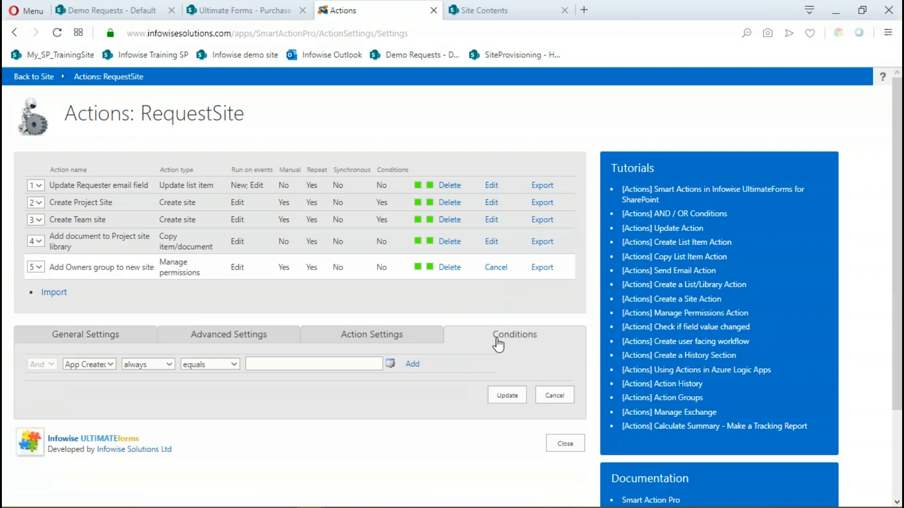
left_click(110, 365)
scroll(94, 296, "down", 1)
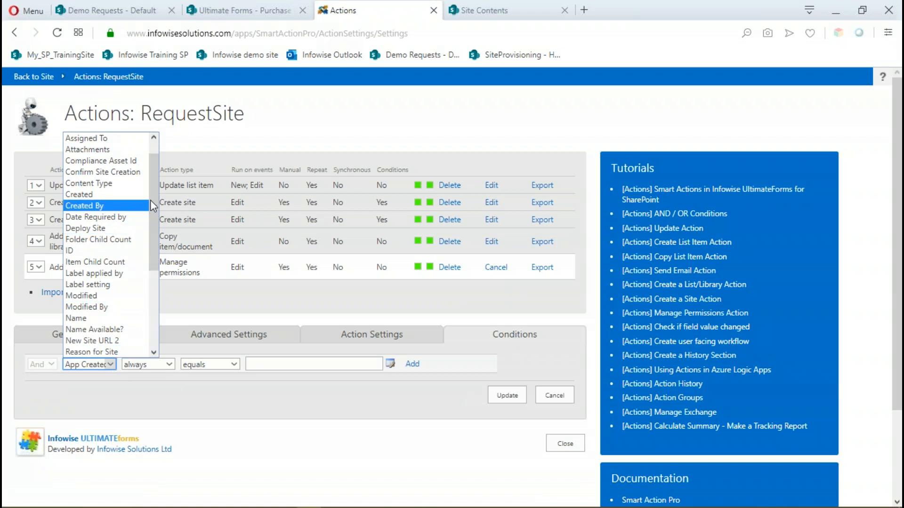
mouse_move(154, 197)
left_mouse_down()
mouse_move(151, 288)
mouse_move(150, 211)
left_mouse_up()
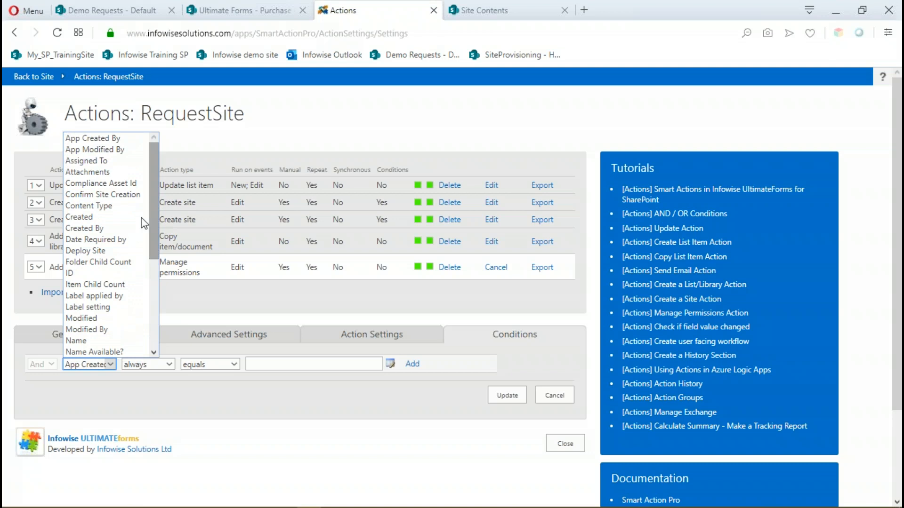
left_click(91, 251)
left_click(169, 365)
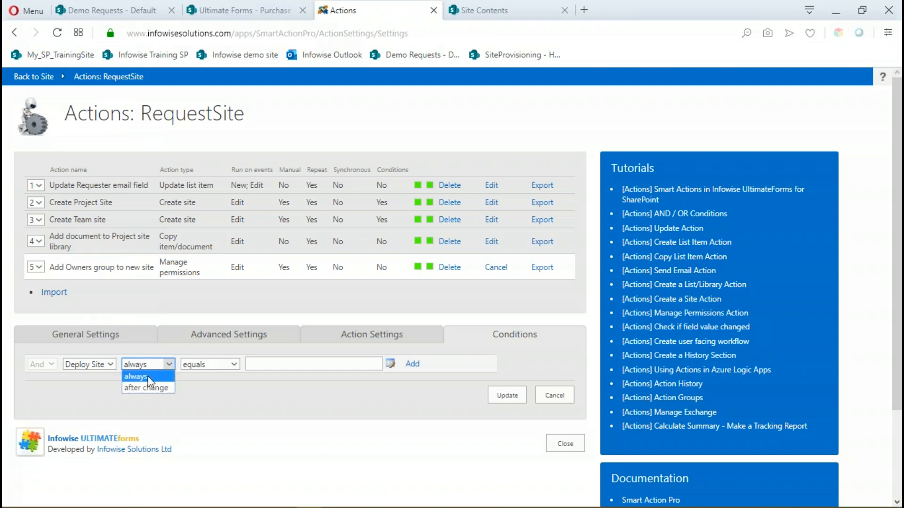
left_click(170, 387)
left_click(272, 364)
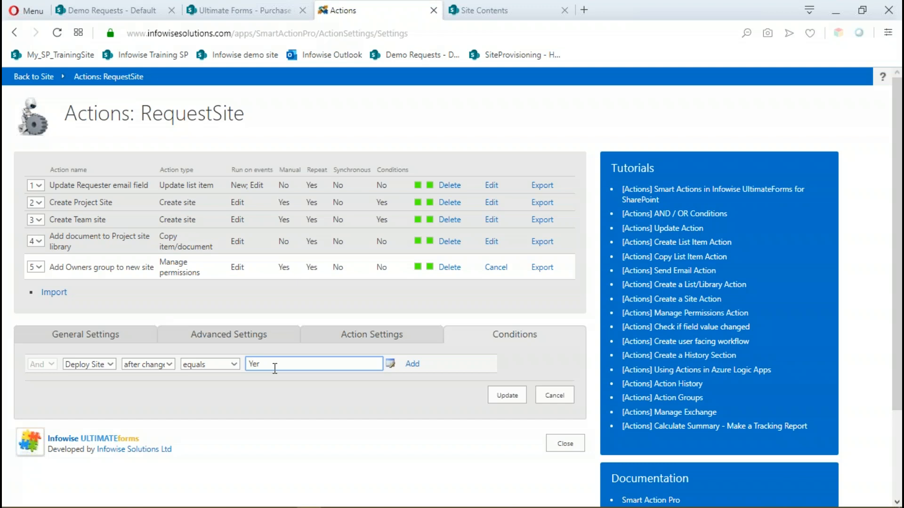
left_click(412, 364)
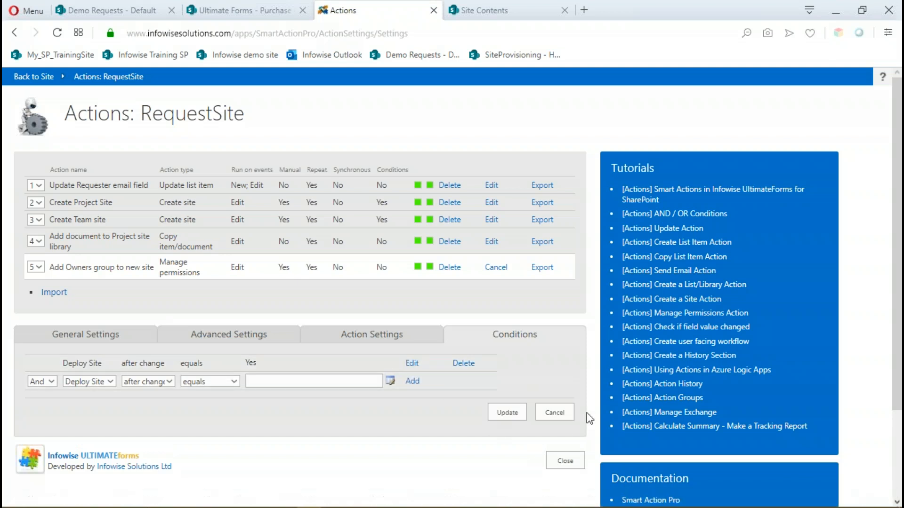
left_click(500, 412)
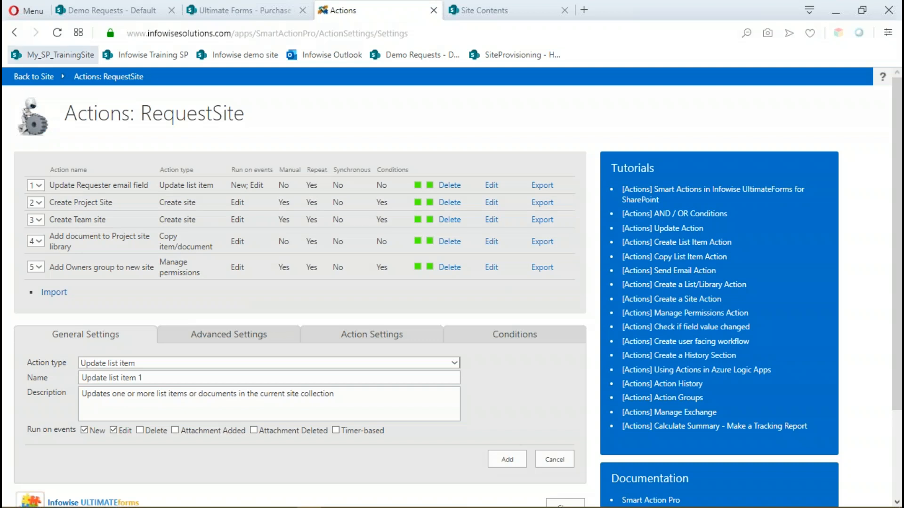
Leave the action settings and open the RequestSite list's items.
scroll(572, 467, "down", 3)
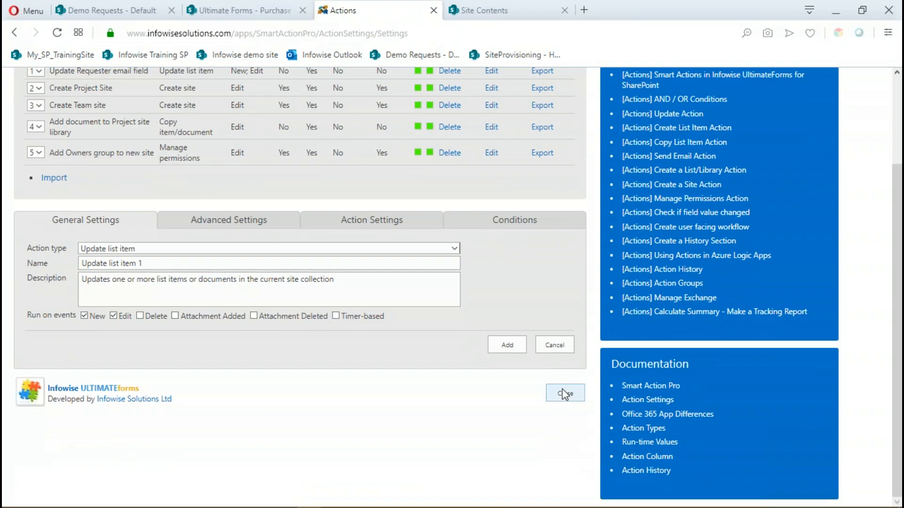
left_click(563, 392)
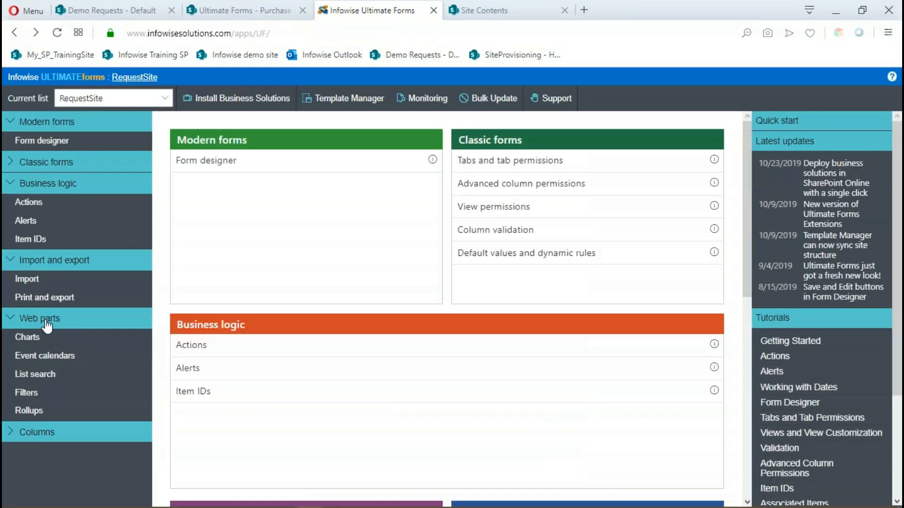
left_click(134, 76)
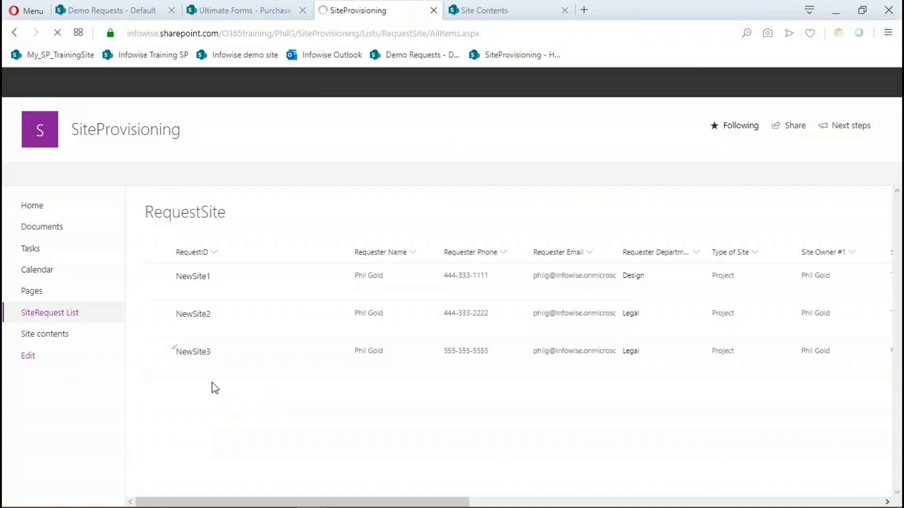
Manually run the Add Owners group to new site action on the NewSite3 item.
left_click(156, 355)
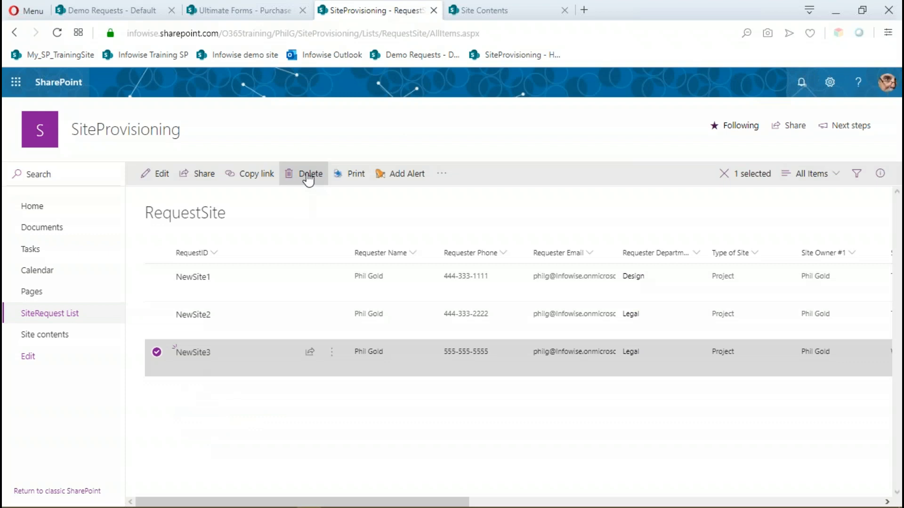
left_click(441, 174)
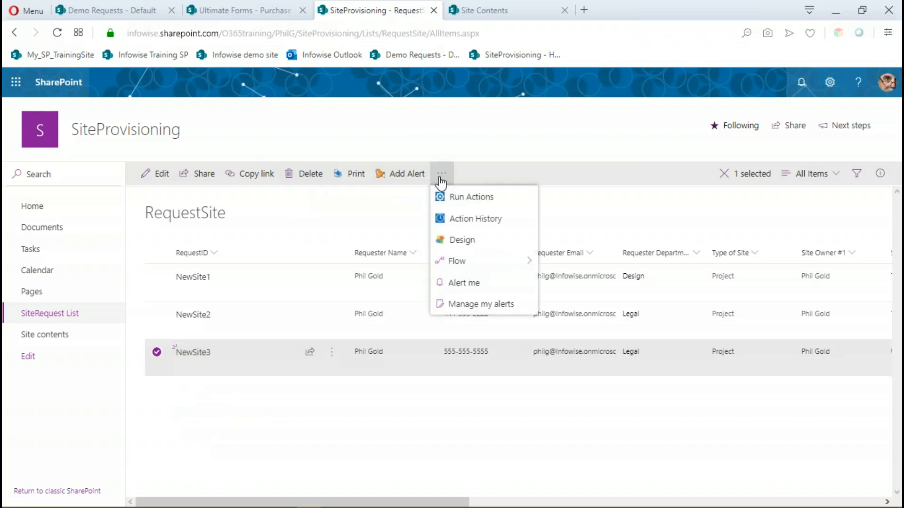
left_click(453, 198)
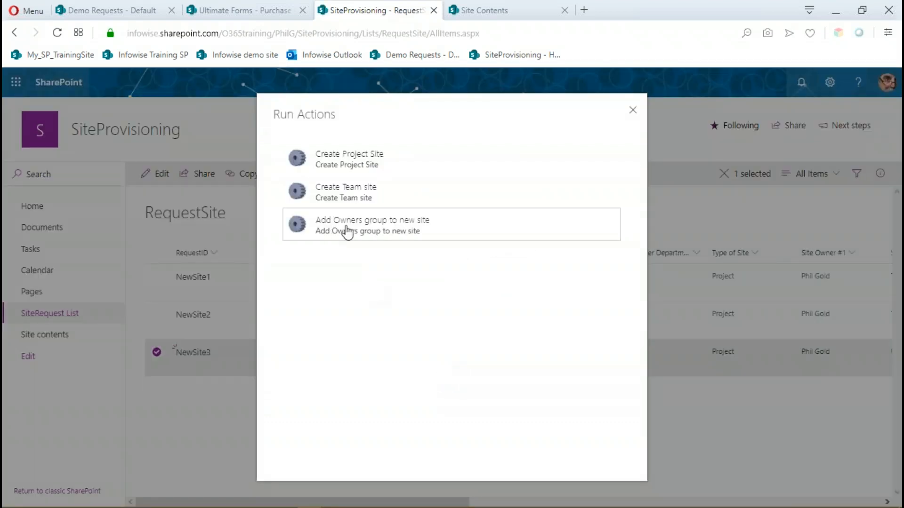
left_click(347, 231)
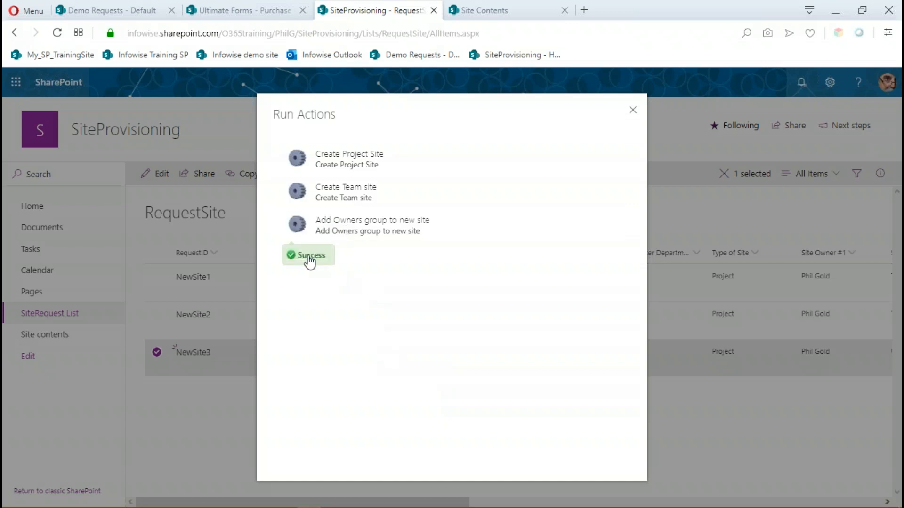
left_click(630, 111)
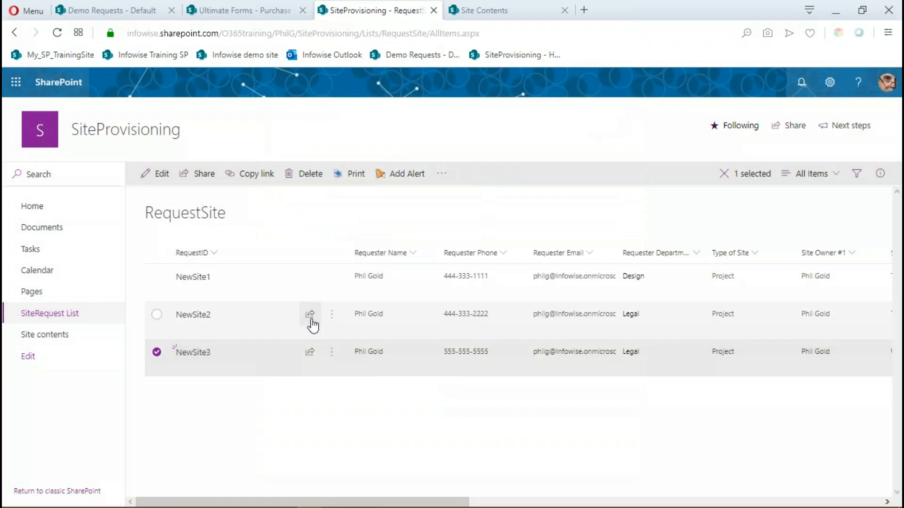
Open the ProjectABC subsite's permissions from Site Contents and check them for the new Owners group.
left_click(502, 18)
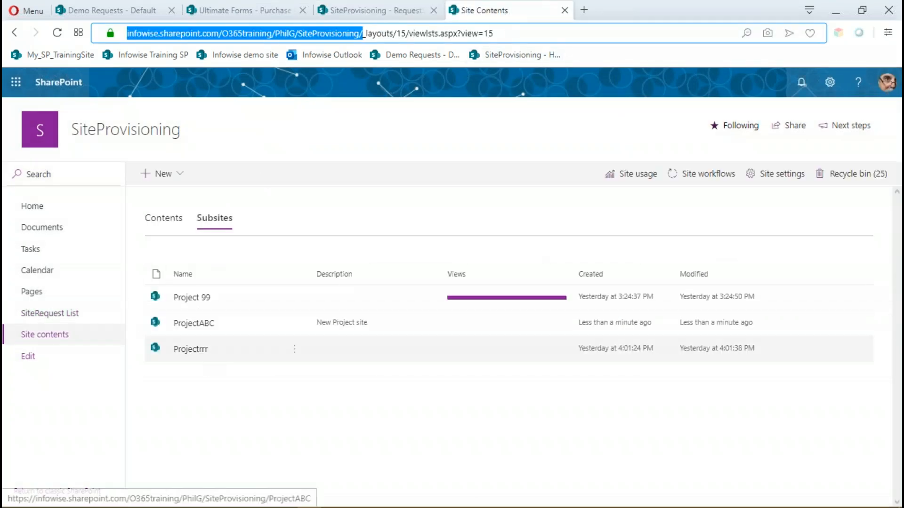
left_click(194, 324)
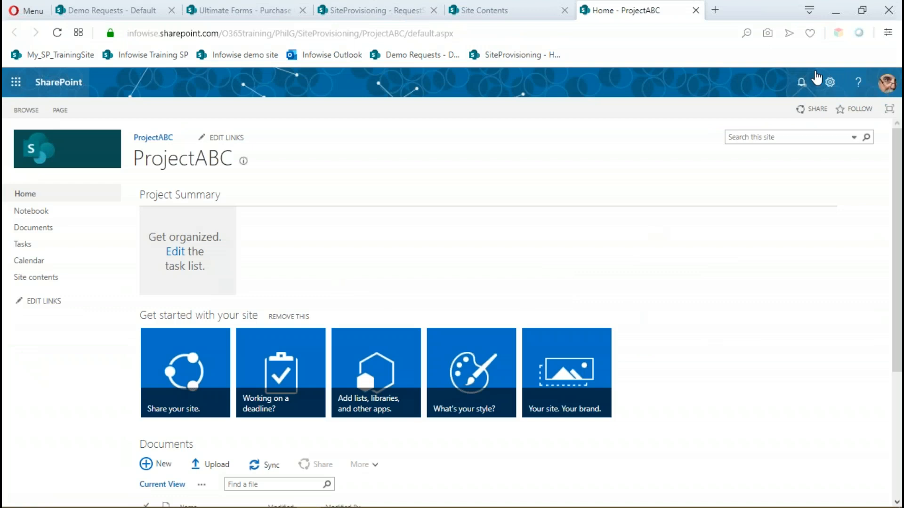
left_click(830, 83)
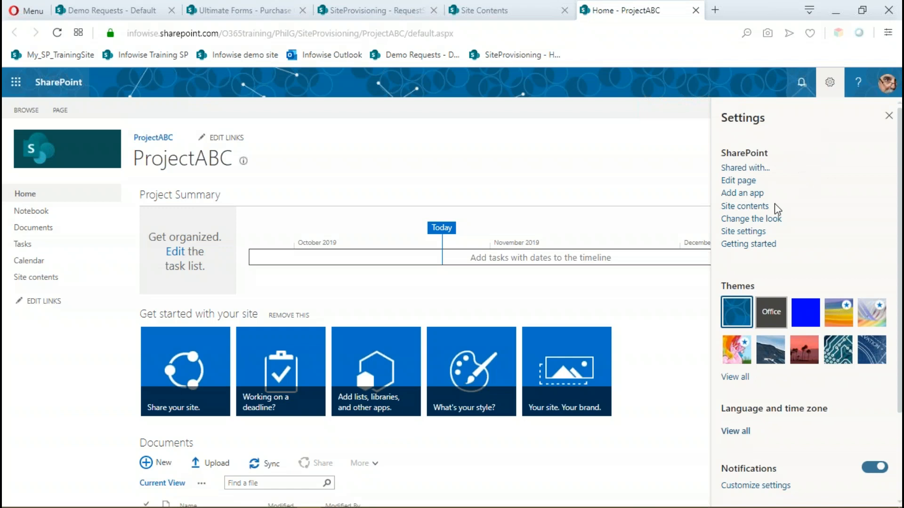
left_click(725, 232)
left_click(169, 216)
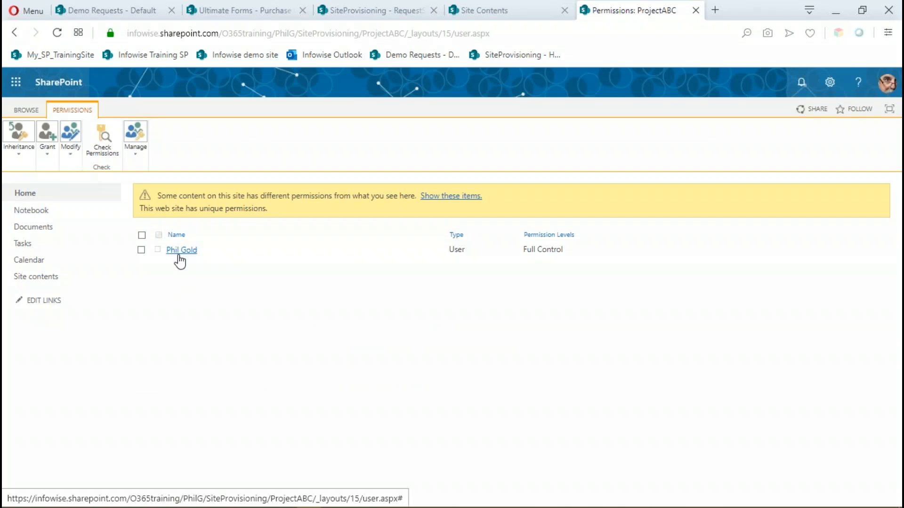
left_click(56, 33)
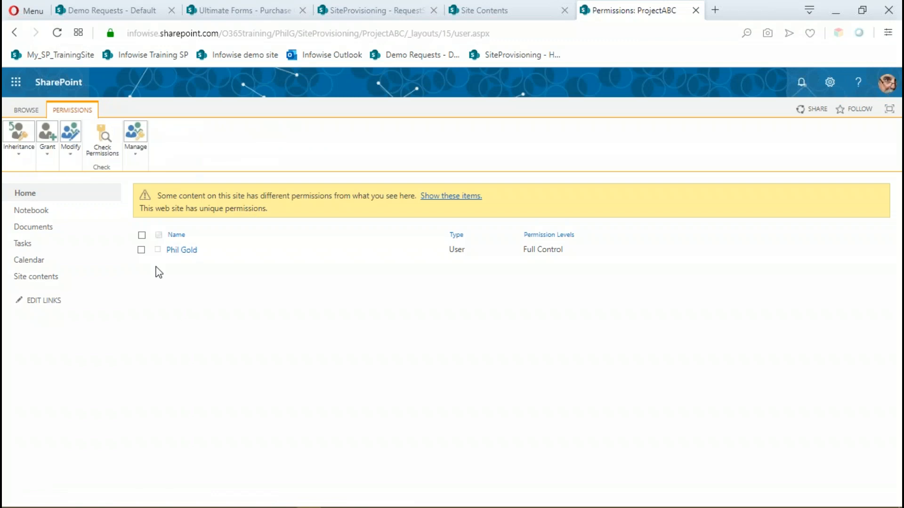
left_click(696, 10)
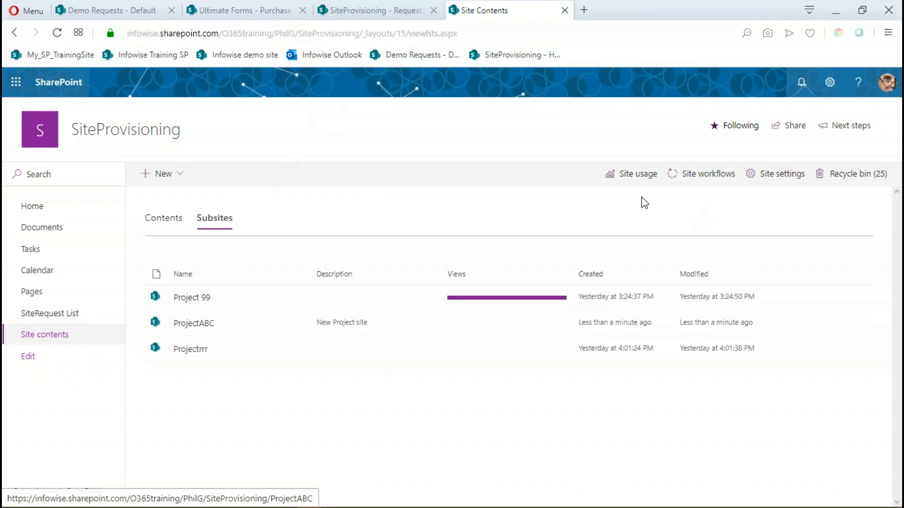
Return to the RequestSite list, deselect NewSite3 and open the list's Actions settings in the Ultimate Forms designer.
left_click(374, 11)
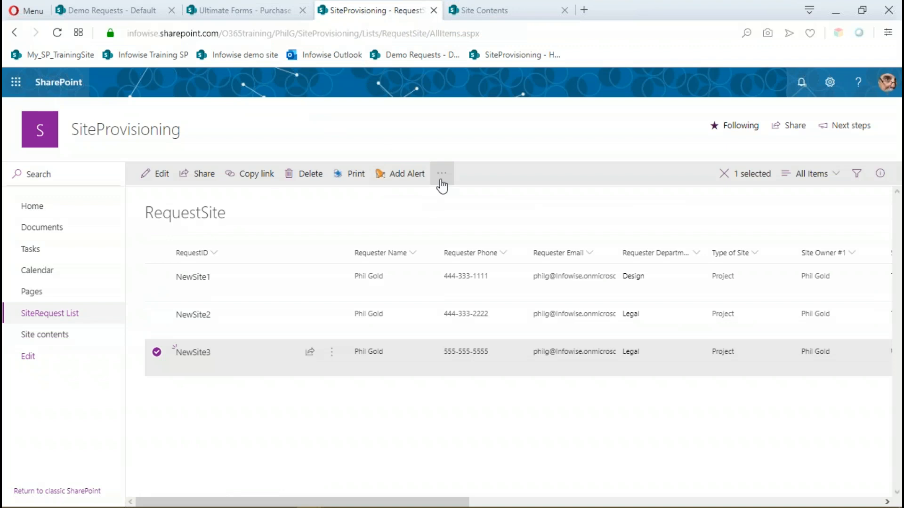
left_click(158, 361)
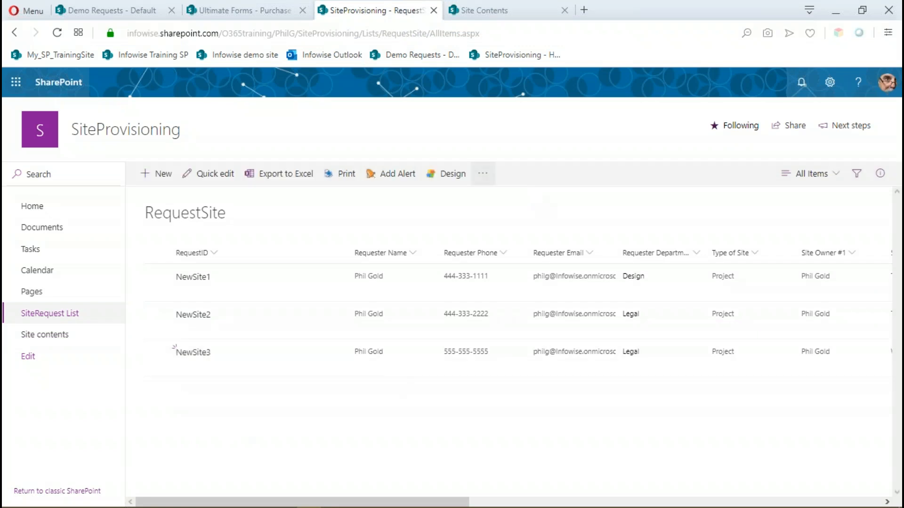
left_click(452, 177)
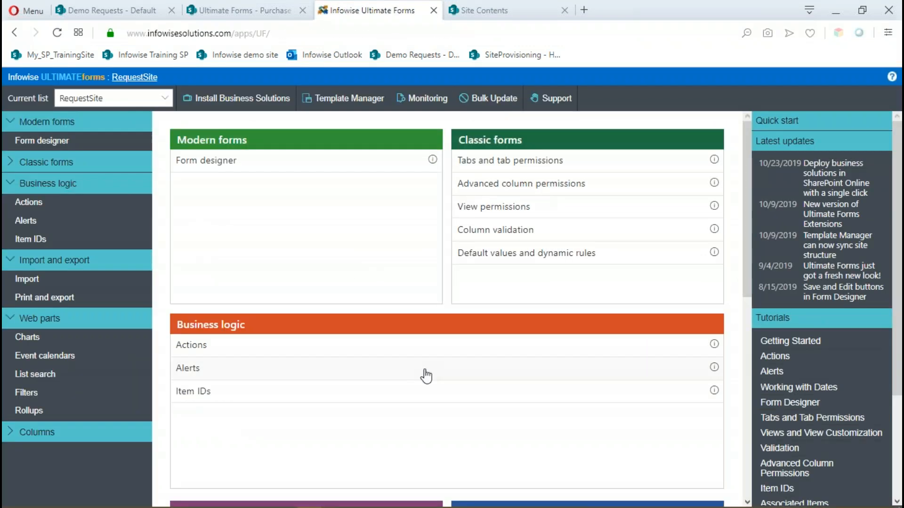
left_click(187, 347)
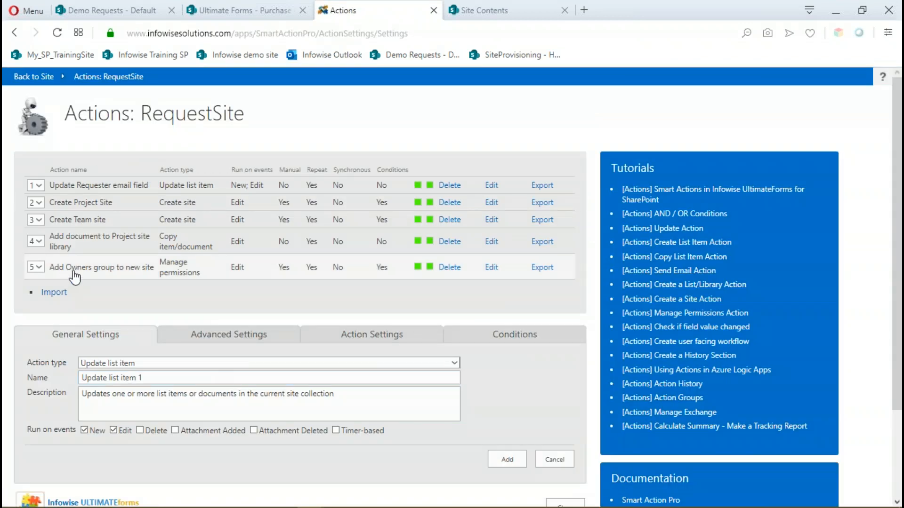
Open the Add Owners group to new site action for editing and check its group settings and full Site run-time value.
left_click(492, 268)
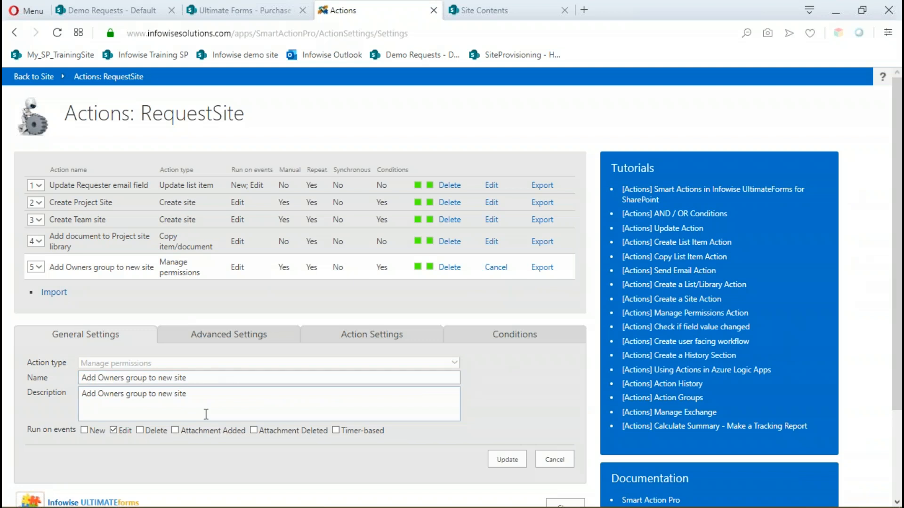
left_click(239, 343)
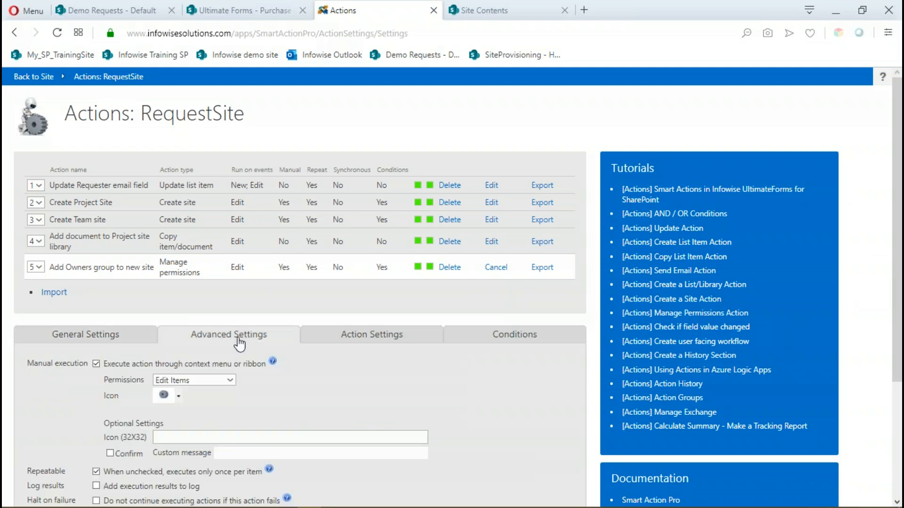
left_click(356, 346)
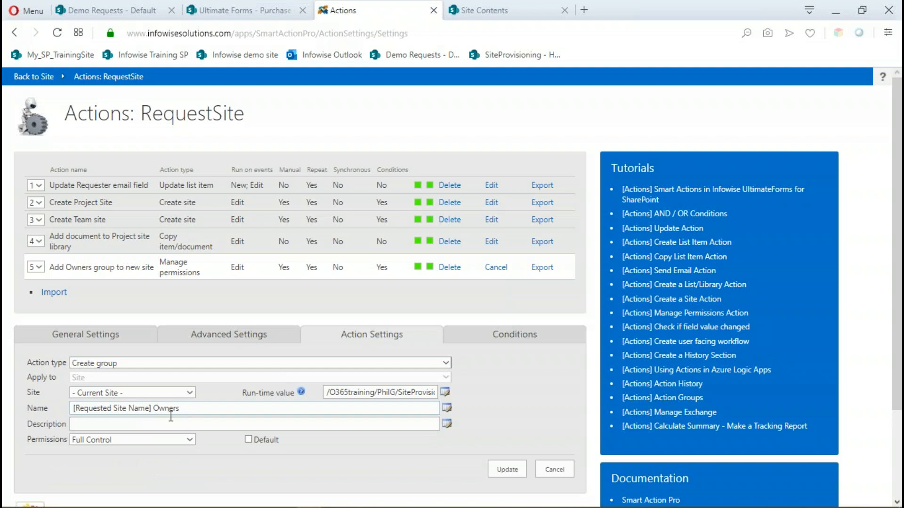
left_click(427, 393)
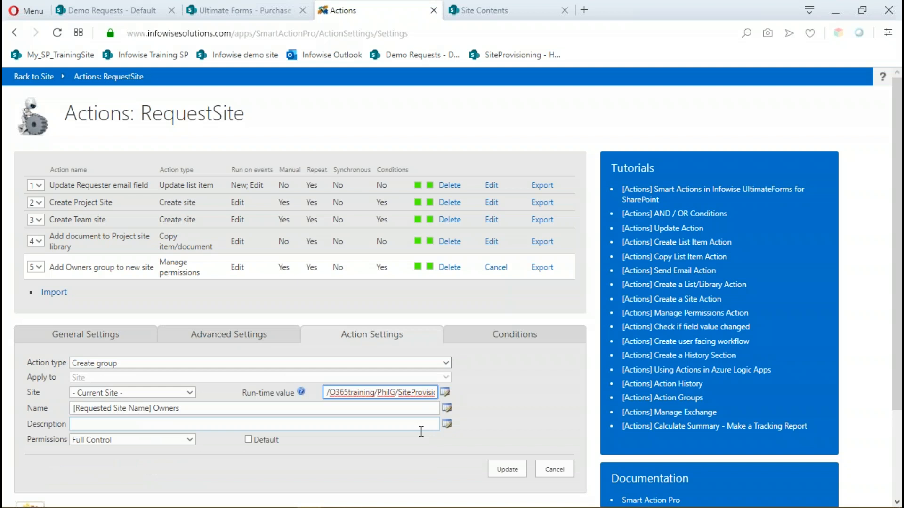
key("End")
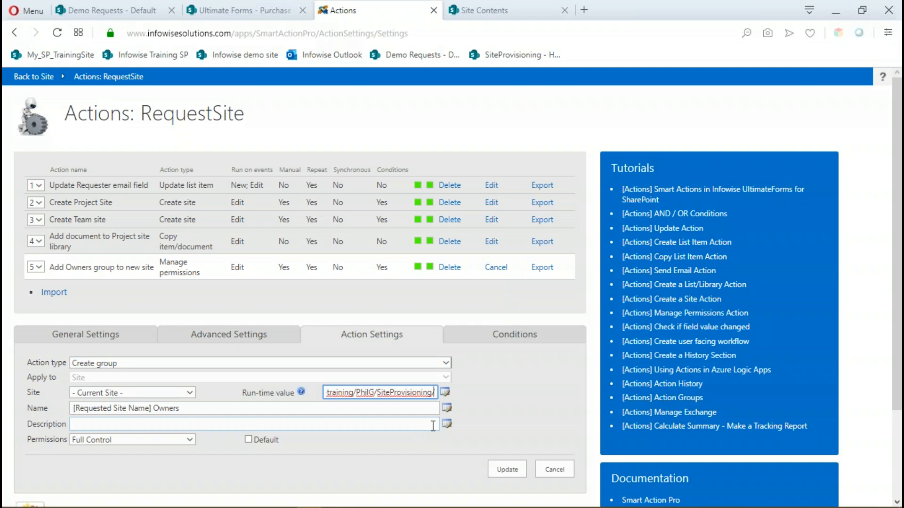
Try to append the Requested Site Name column to the action's Site run-time value and check the end of the path.
left_click(445, 393)
left_click_drag(434, 266, 432, 321)
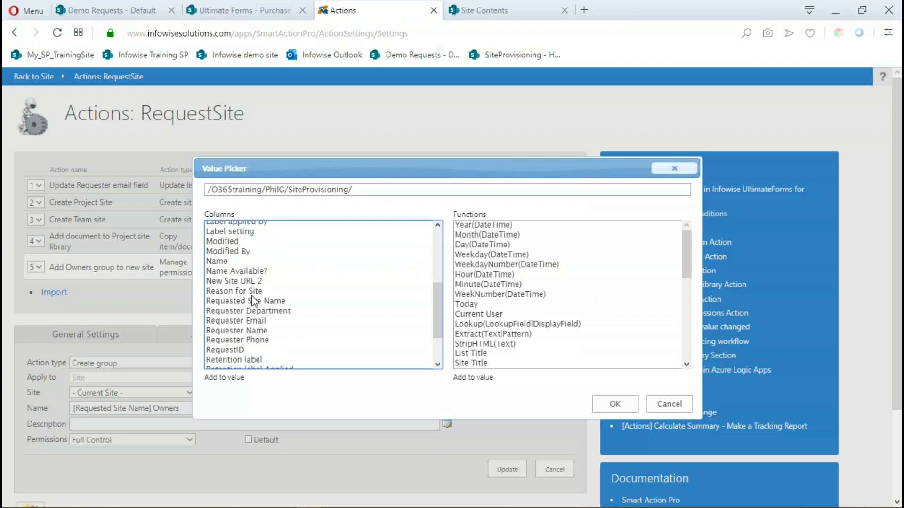
left_click(254, 302)
left_click(613, 405)
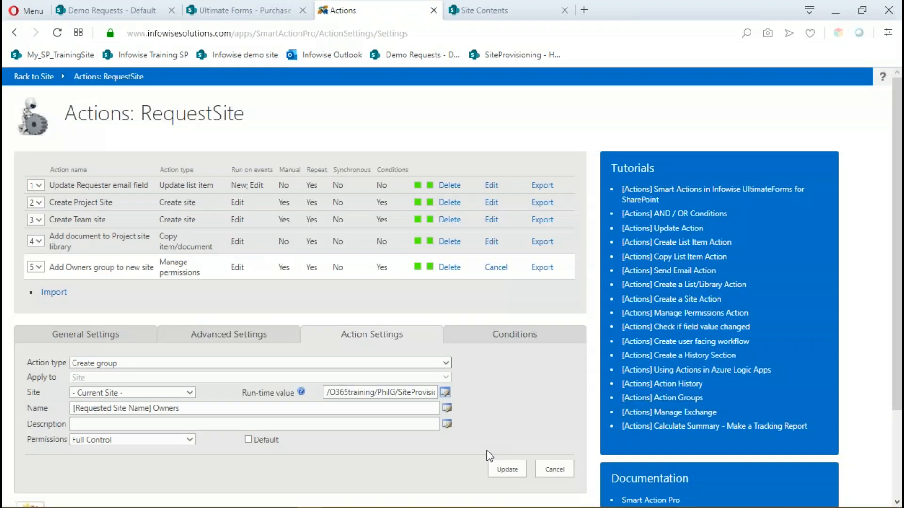
left_click(413, 391)
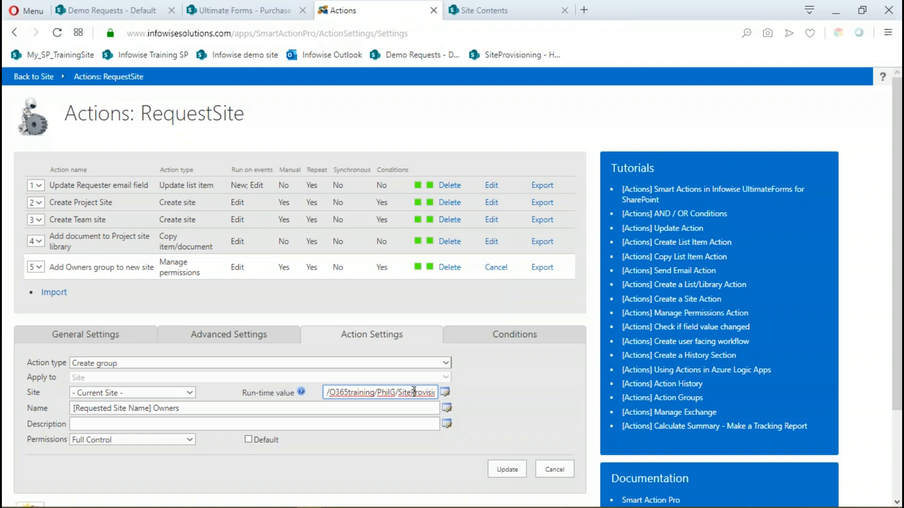
key("End")
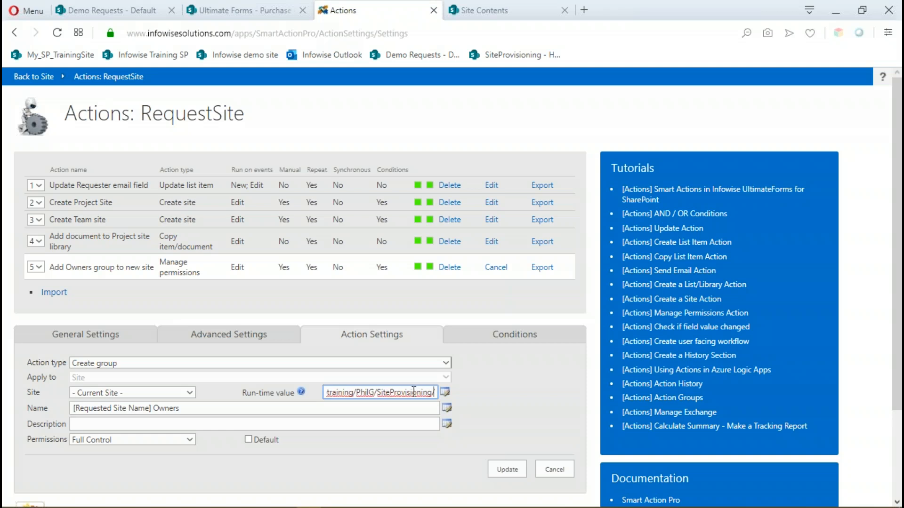
Append the Requested Site Name column to the Site run-time value after /SiteProvisioning/, check the path's end and update the action.
left_click(445, 393)
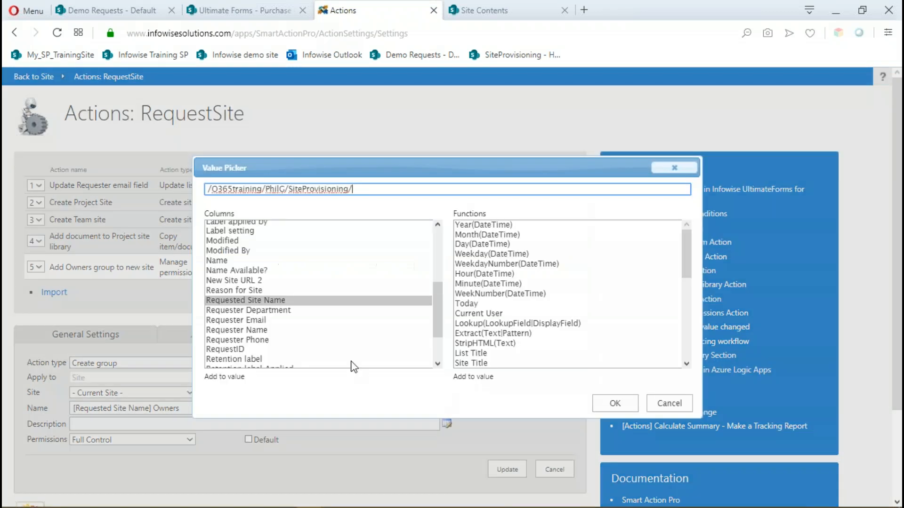
double_click(275, 299)
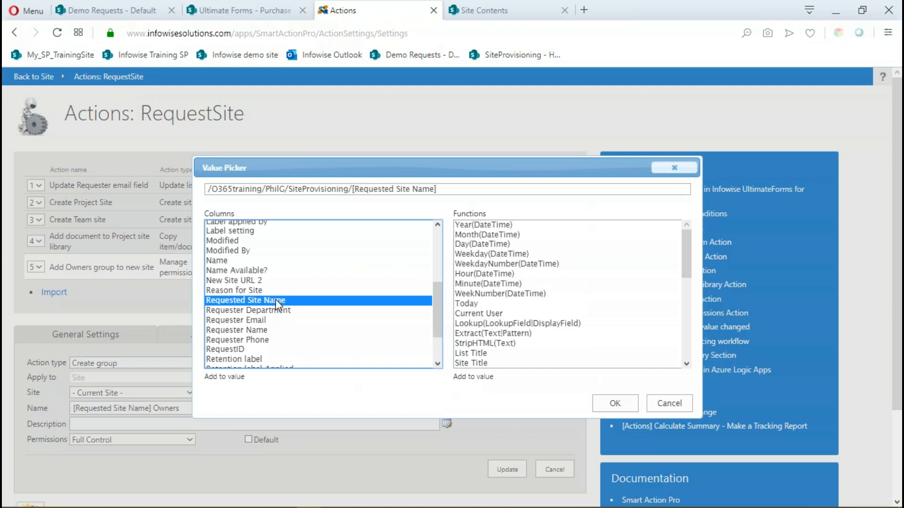
left_click(614, 405)
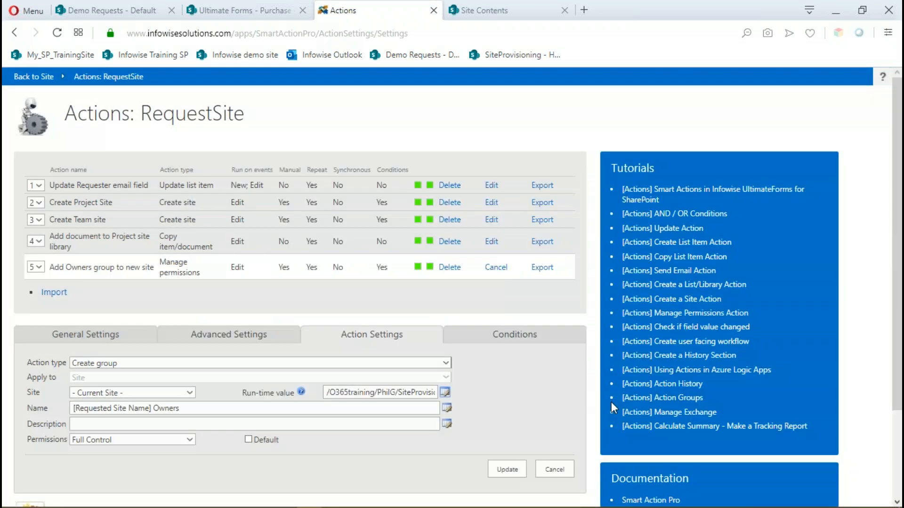
left_click(414, 392)
key("Right")
key("Right")
key("Right")
key("Right")
key("Right")
key("Right")
key("Right")
key("Right")
key("Right")
key("Right")
key("Right")
key("Right")
key("Right")
key("Right")
key("Right")
key("Right")
key("Right")
key("Right")
key("Right")
key("Right")
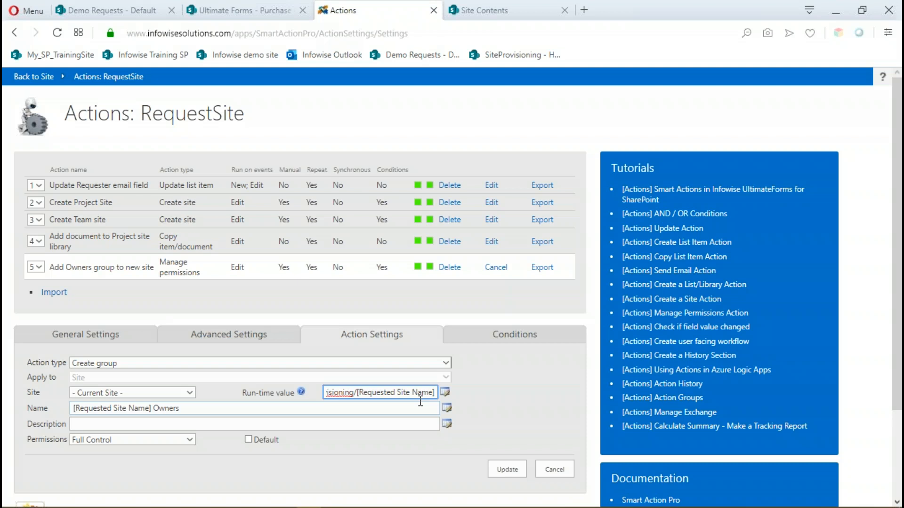
left_click(505, 469)
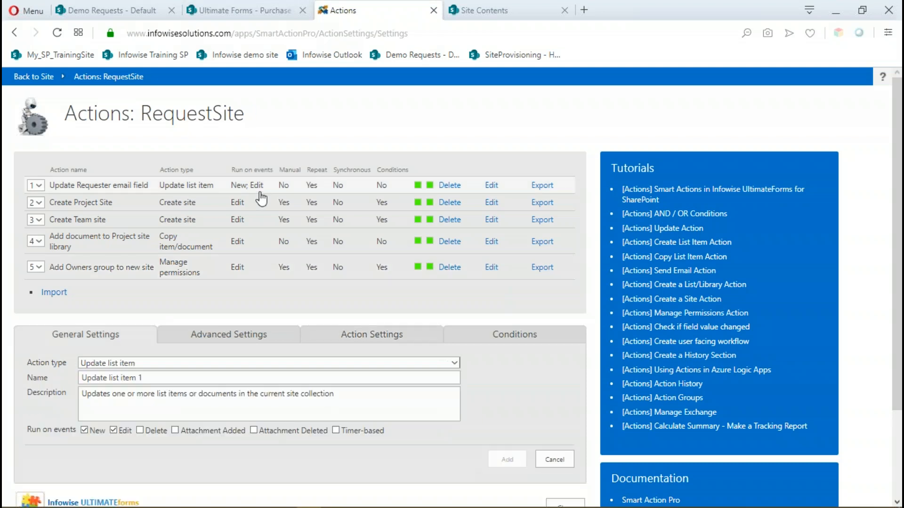
Return to the RequestSite list and try to run the Add Owners group to new site action on NewSite3.
scroll(486, 427, "down", 3)
left_click(553, 396)
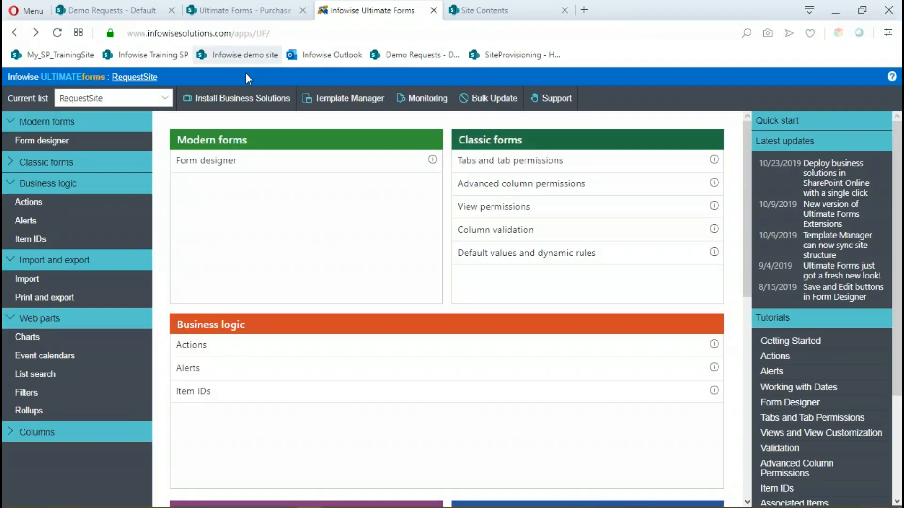
left_click(125, 80)
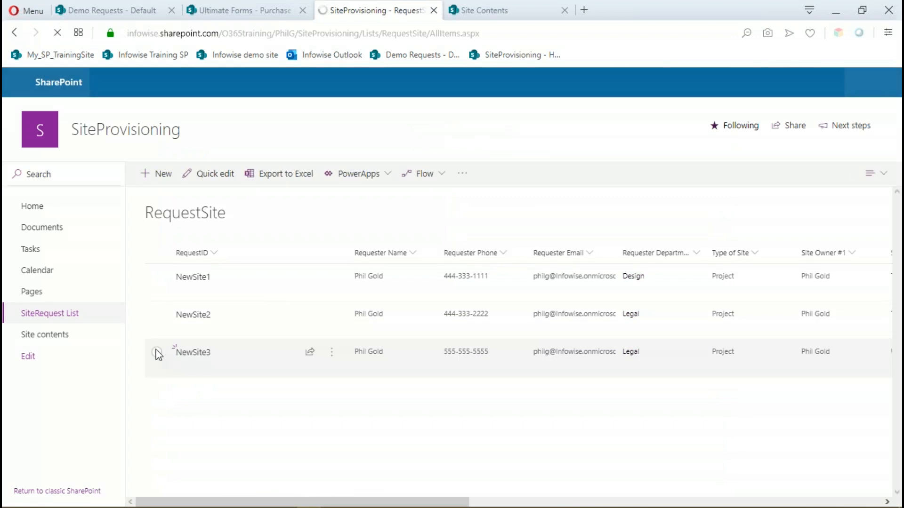
left_click(157, 352)
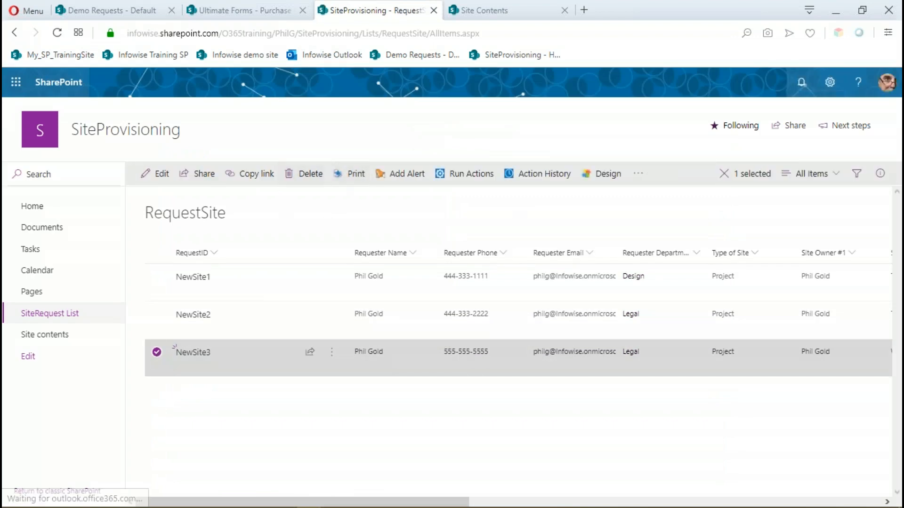
left_click(473, 176)
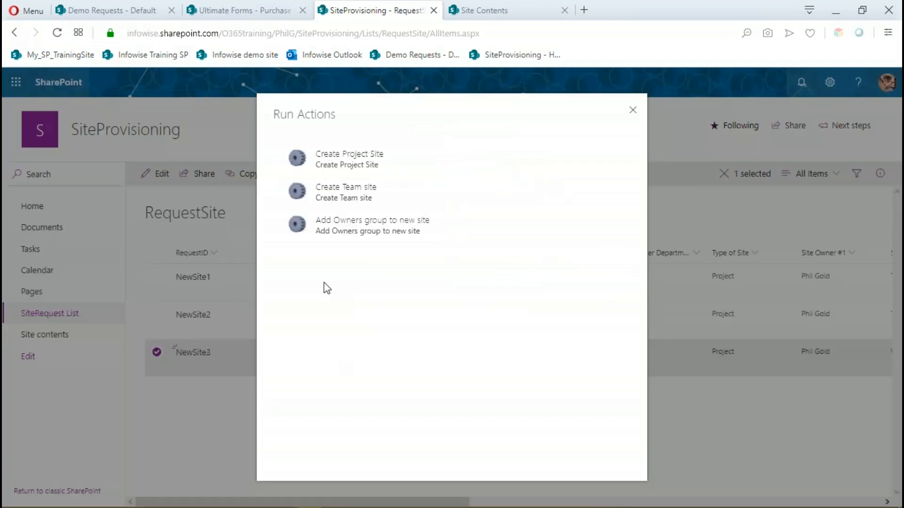
left_click(309, 237)
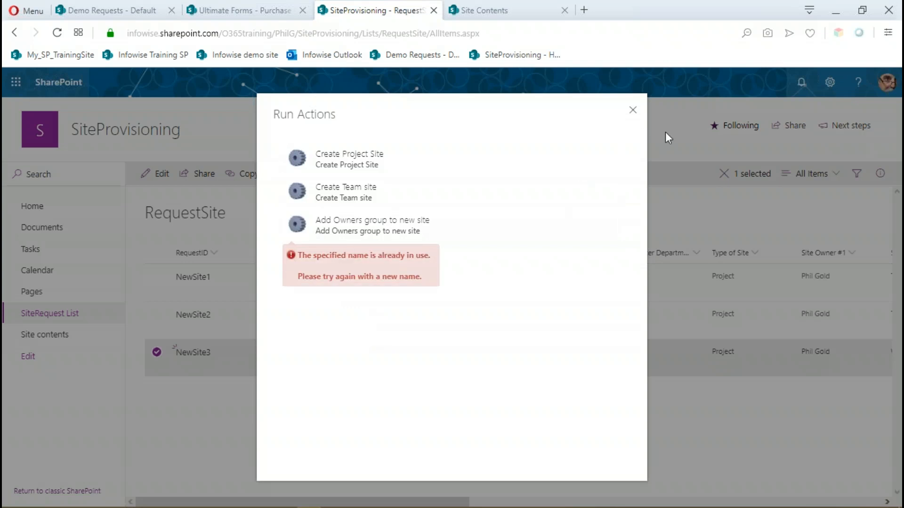
left_click(634, 111)
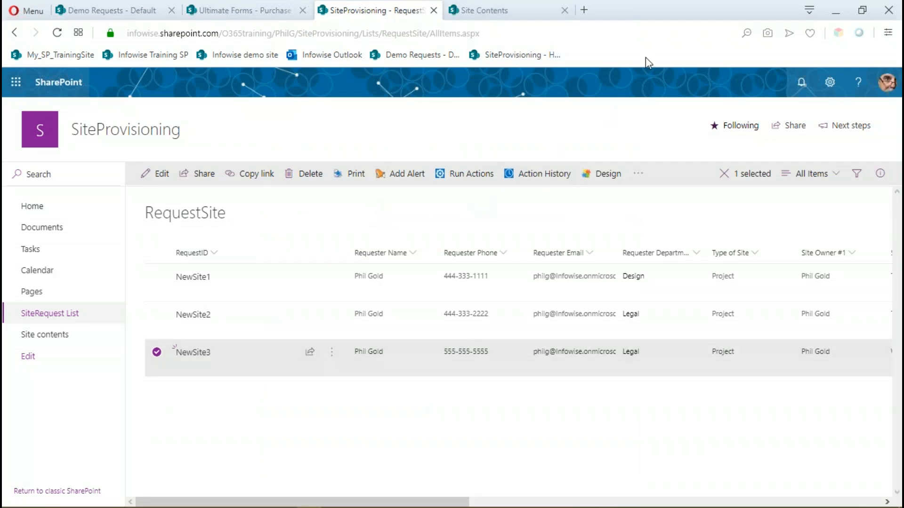
Open the SiteProvisioning site's advanced permissions settings to check which groups it contains.
left_click(830, 84)
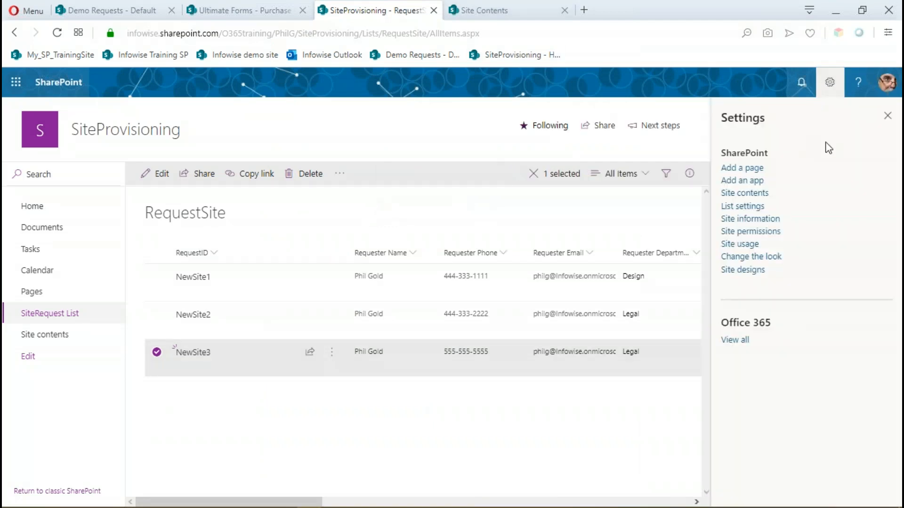
left_click(755, 232)
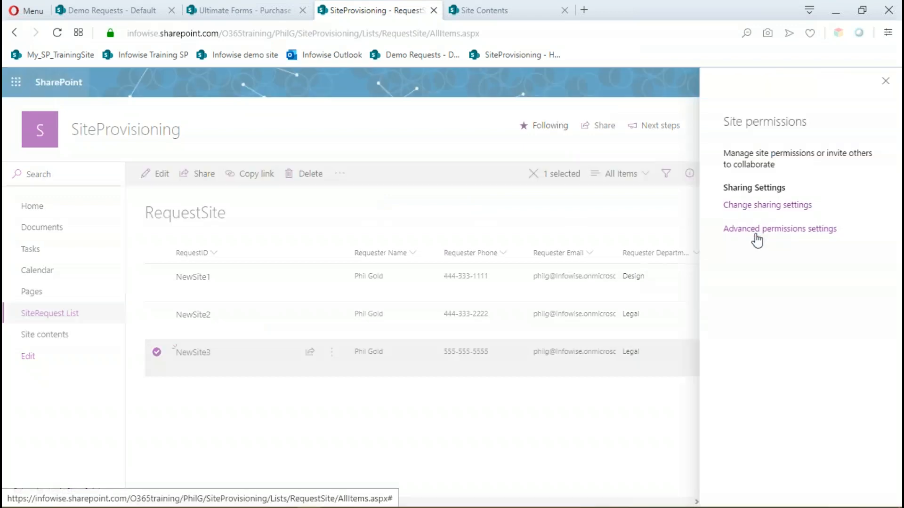
left_click(808, 246)
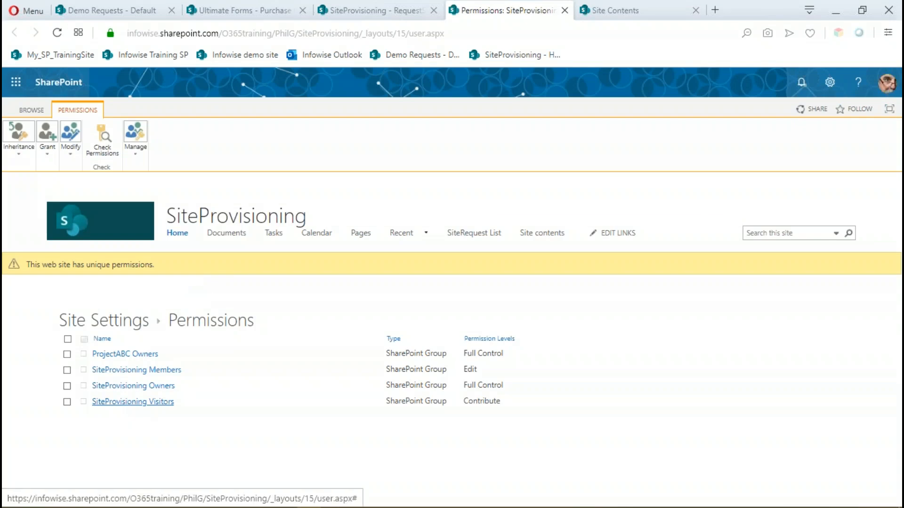
left_click(67, 371)
left_click(67, 387)
left_click(66, 402)
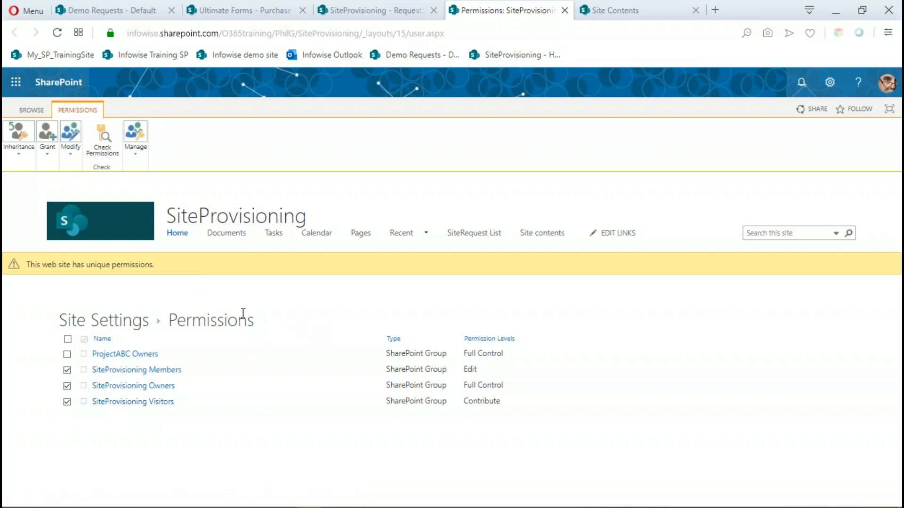
left_click(68, 154)
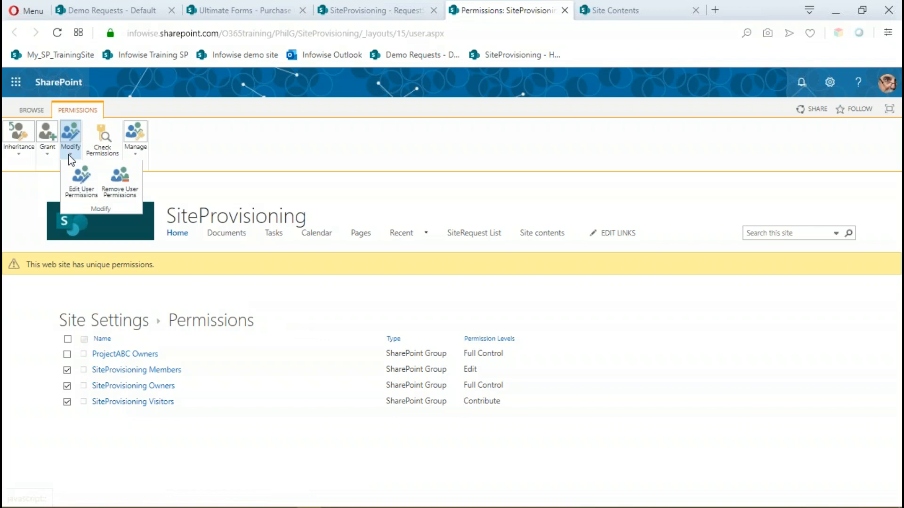
left_click(218, 144)
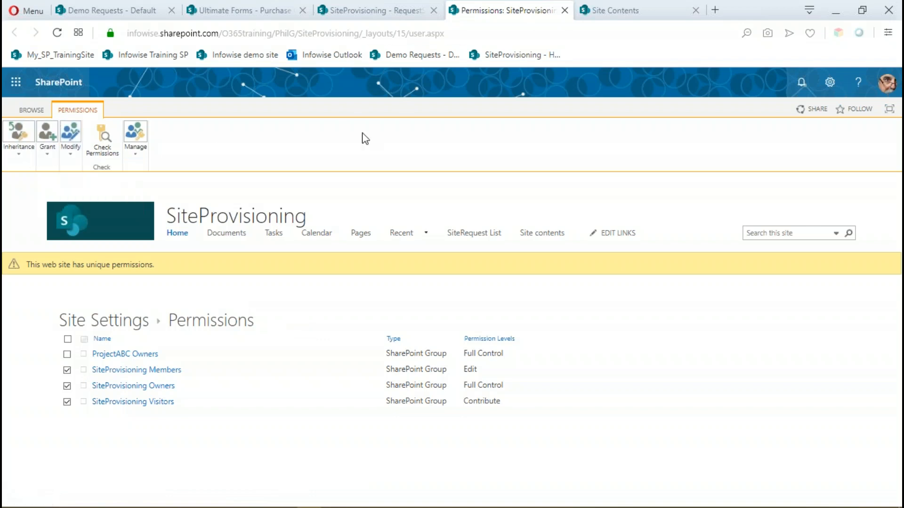
Go back to the RequestSite list, deselect NewSite3 and open the list's Actions settings in the Ultimate Forms designer.
left_click(396, 11)
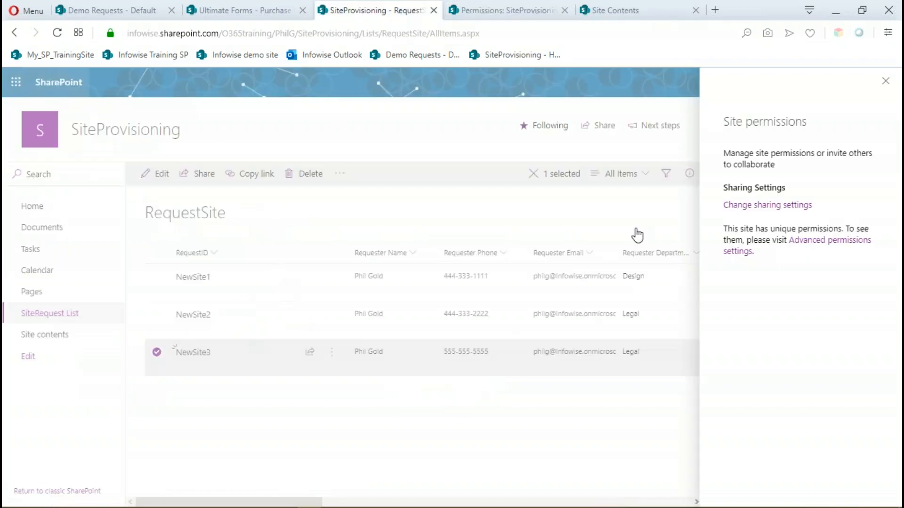
left_click(885, 85)
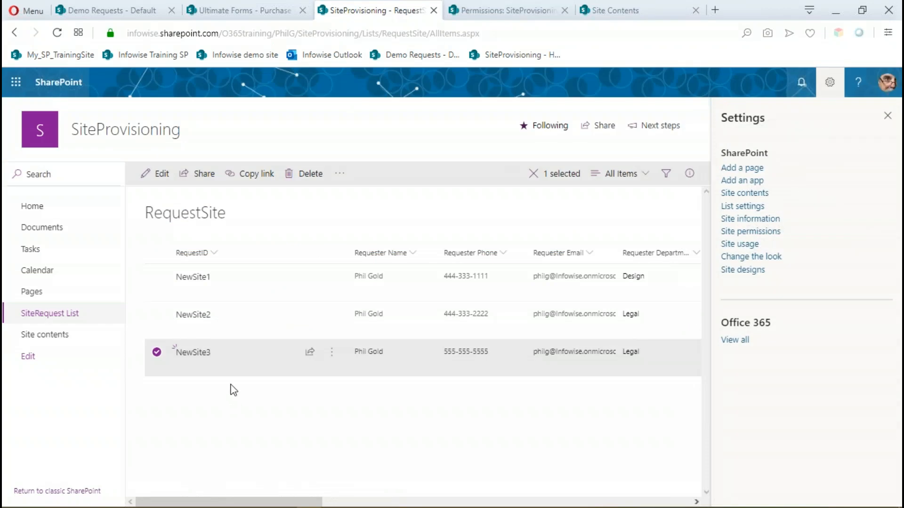
left_click(156, 352)
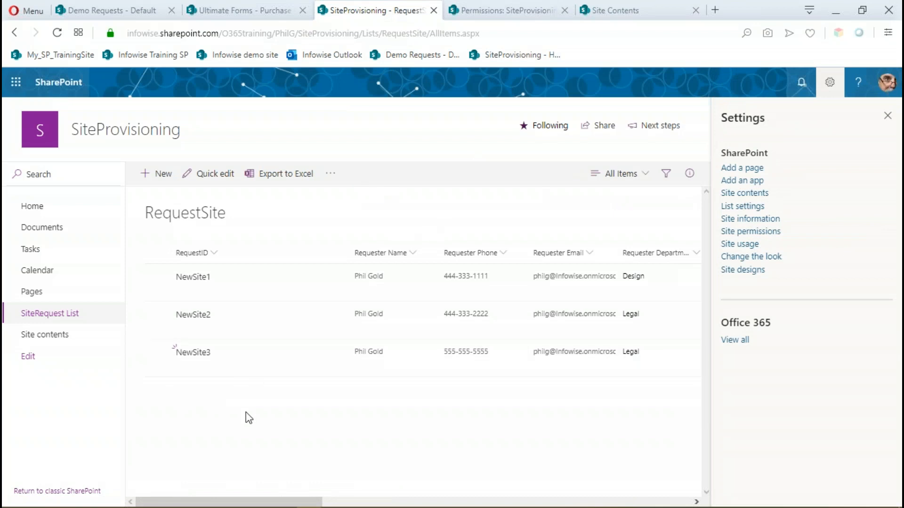
left_click(887, 116)
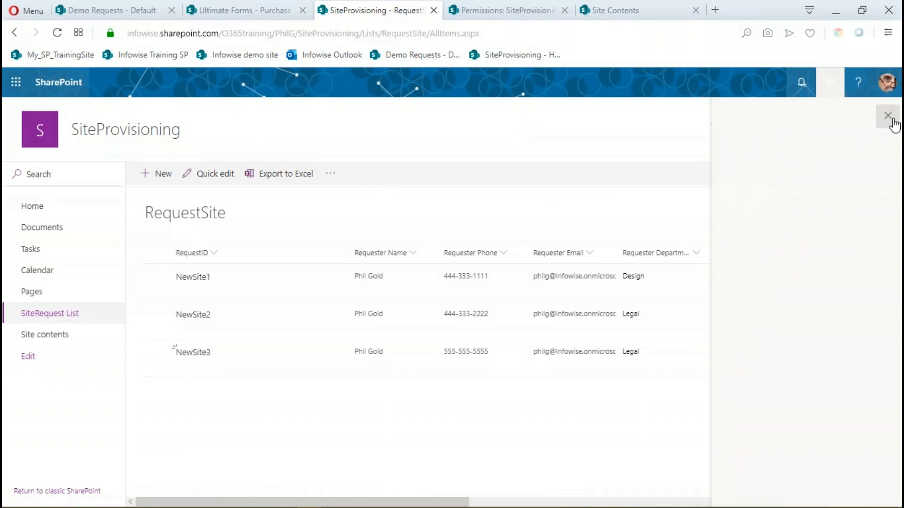
left_click(527, 176)
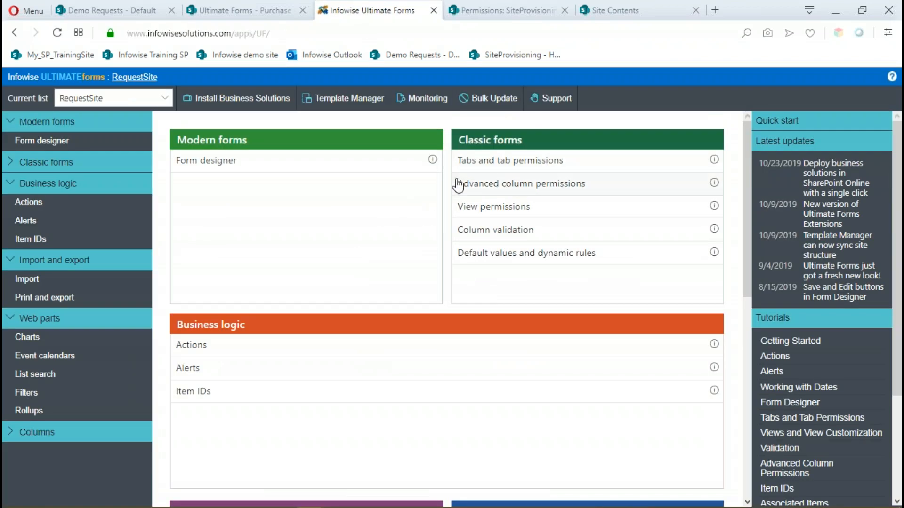
left_click(206, 347)
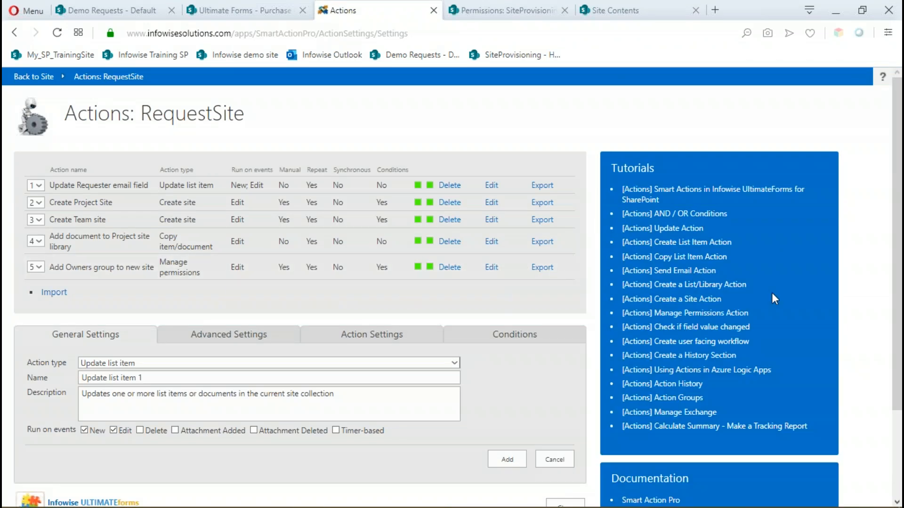
Set the group name in the Add Owners group to new site action to "[Requested Site Name] Owners Test" and update the action.
left_click(492, 267)
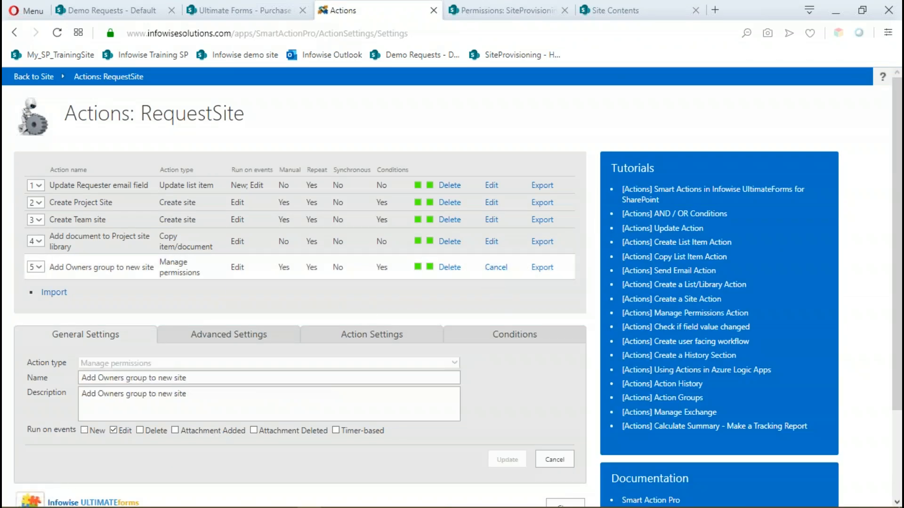
left_click(342, 341)
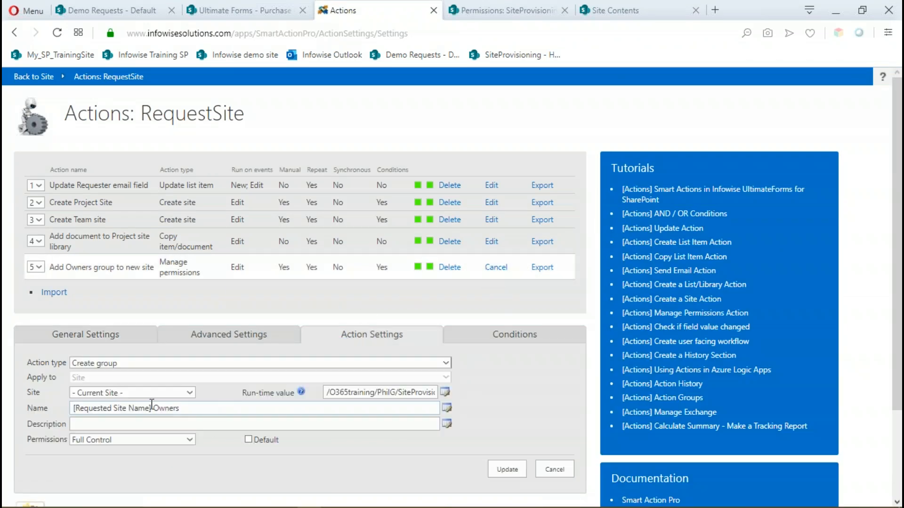
left_click(185, 406)
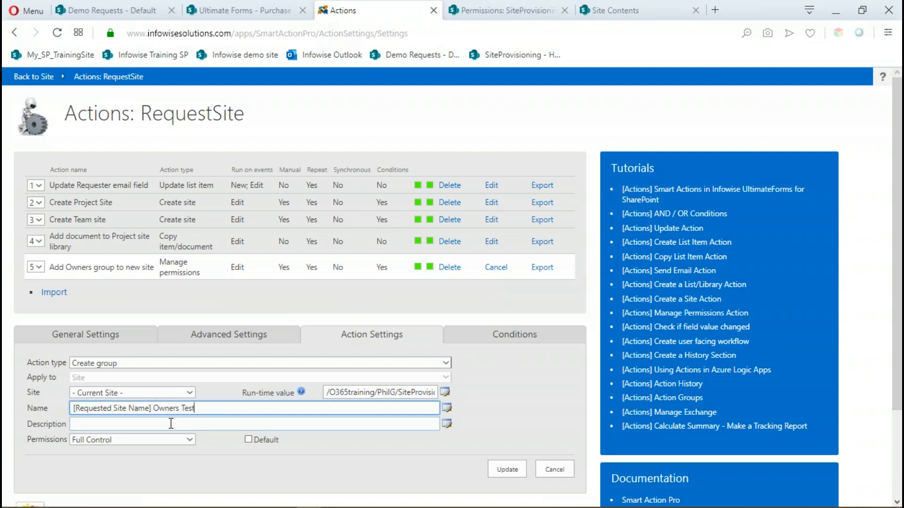
left_click(508, 471)
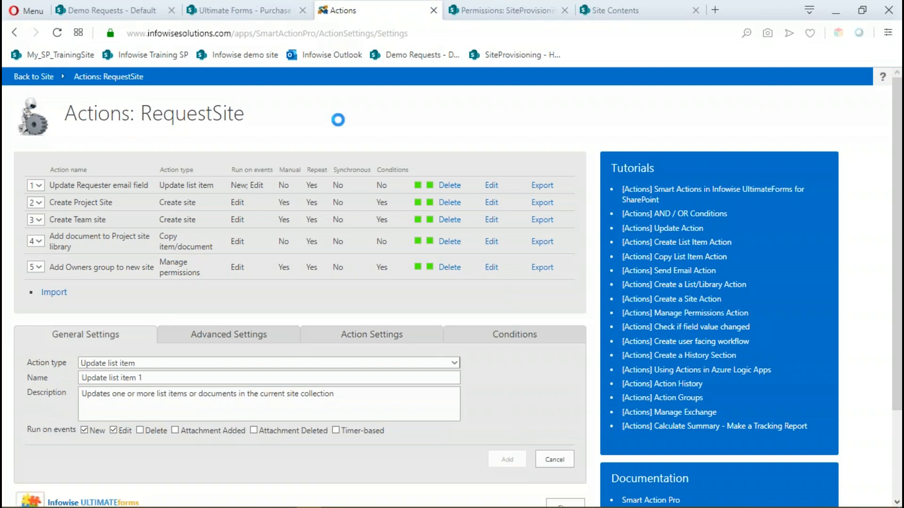
Leave the Actions settings for the SiteProvisioning site and open its SiteRequest List.
left_click(108, 78)
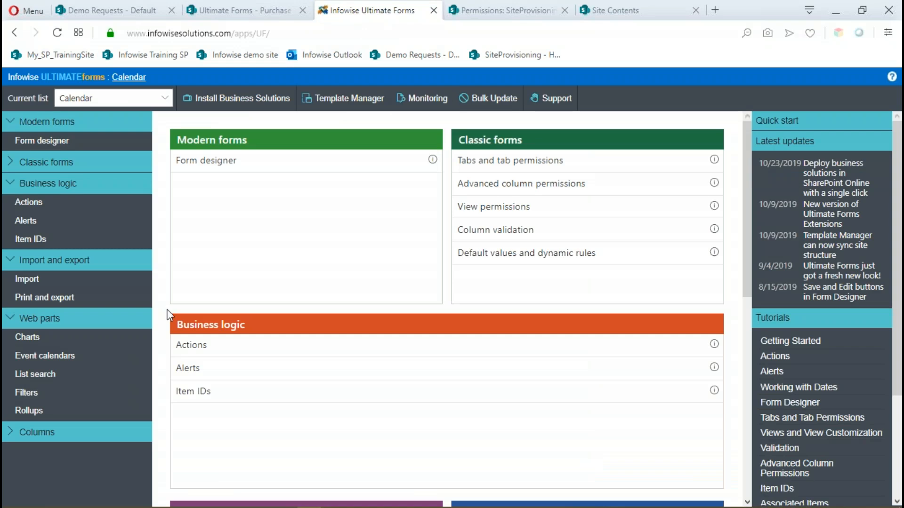
left_click(202, 348)
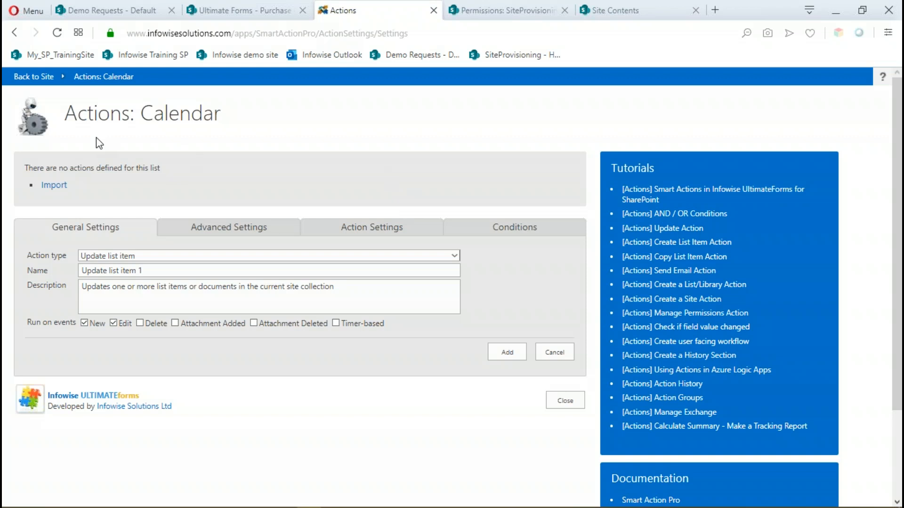
left_click(52, 79)
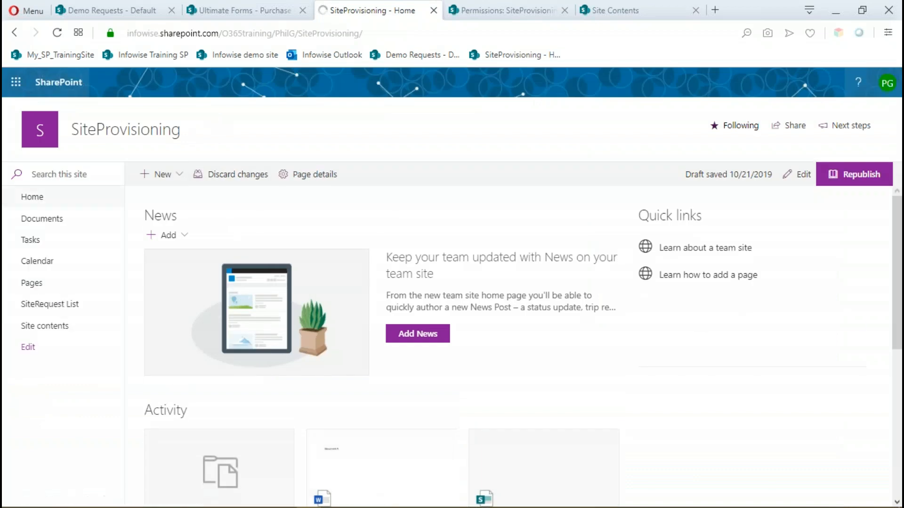
left_click(57, 311)
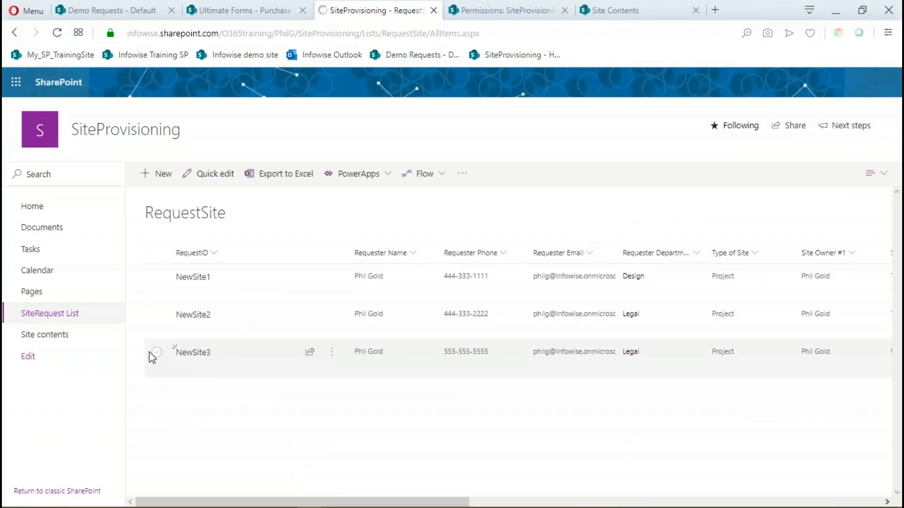
Select the NewSite3 request and run the Add Owners group to new site action on it again.
left_click(156, 353)
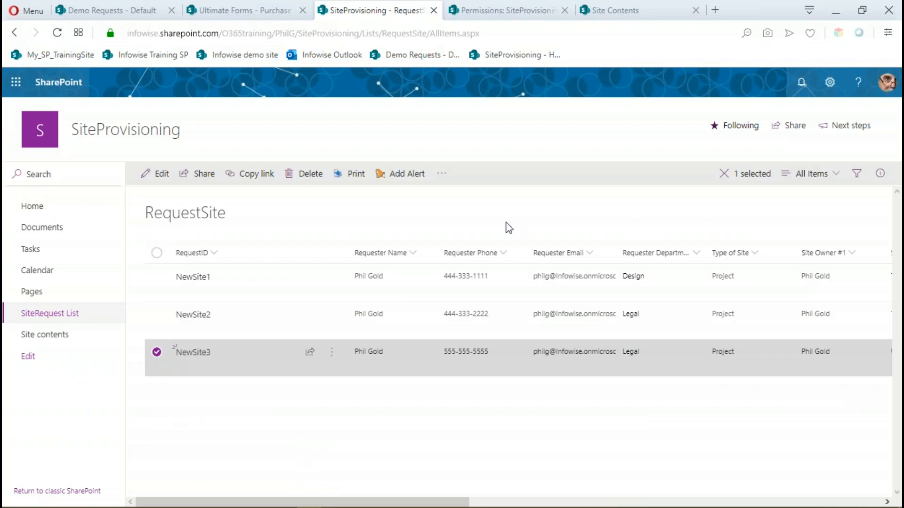
left_click(445, 180)
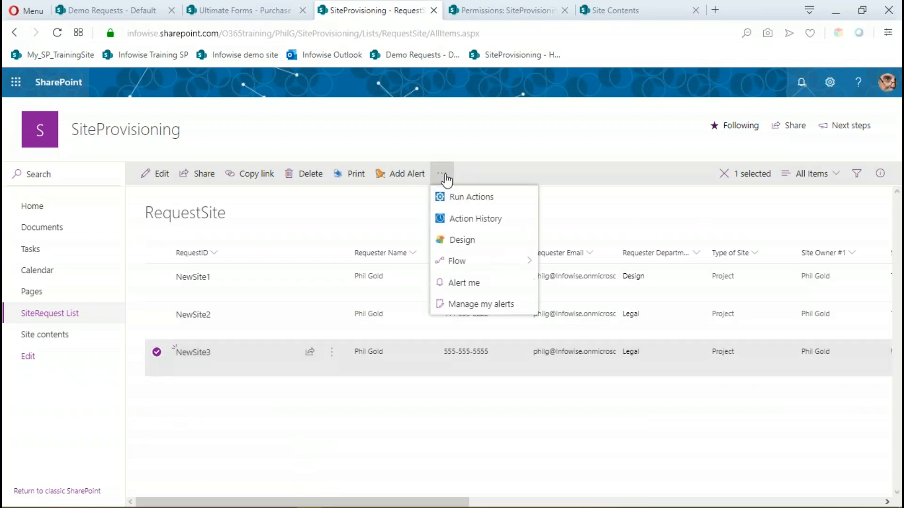
left_click(471, 198)
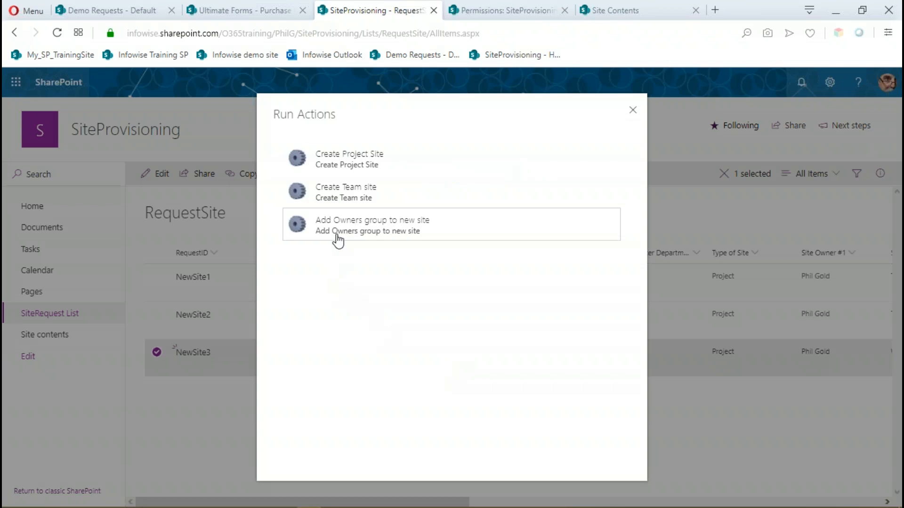
left_click(337, 238)
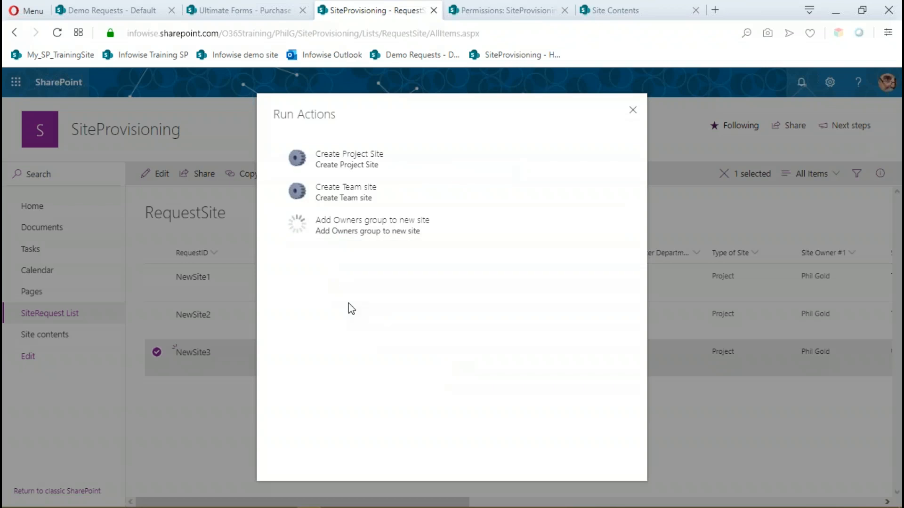
Dismiss the Run Actions dialog, close the SiteProvisioning permissions page and return to the Subsites view of the site contents.
left_click(634, 111)
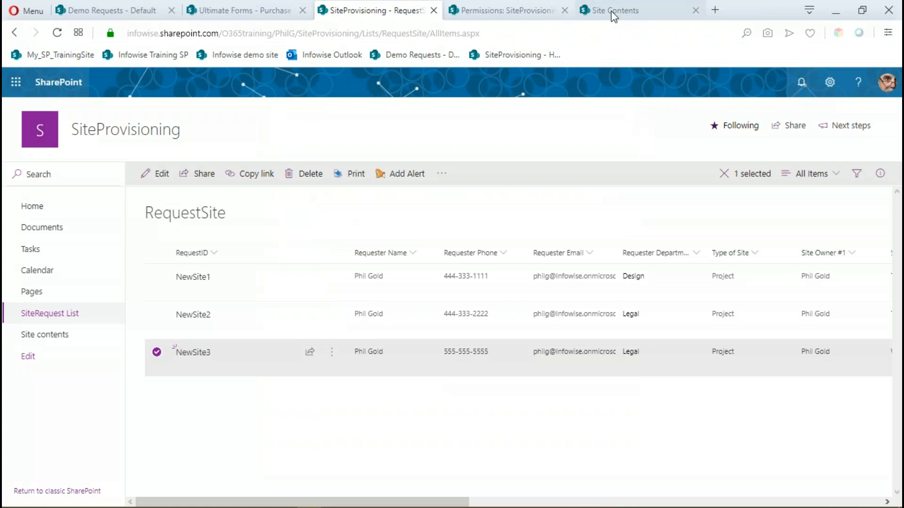
left_click(623, 6)
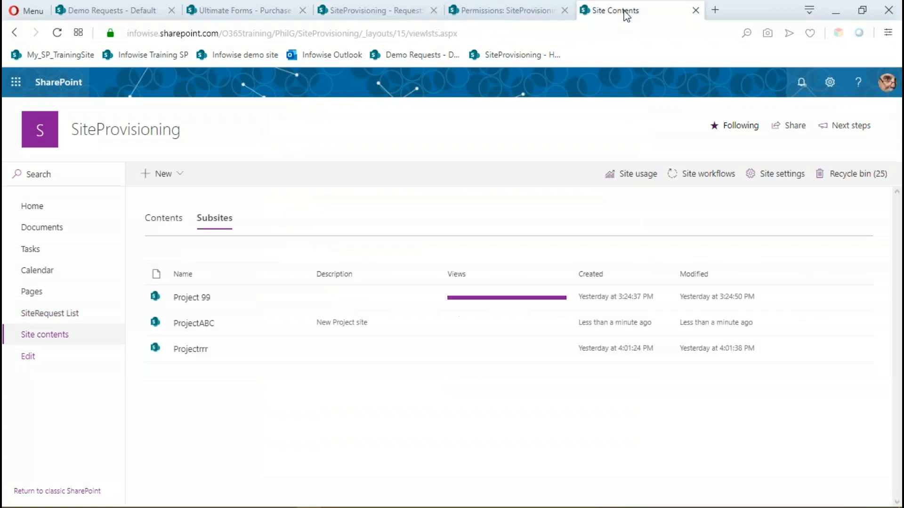
left_click(531, 12)
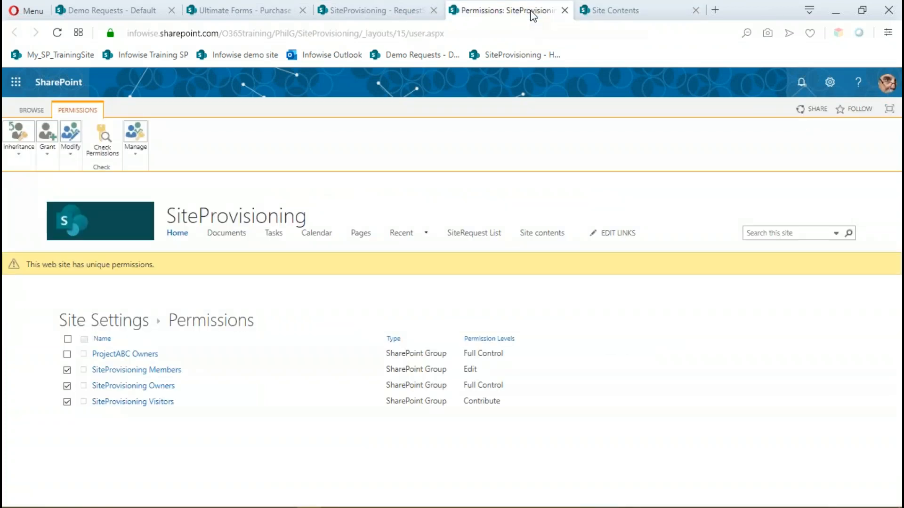
left_click(565, 10)
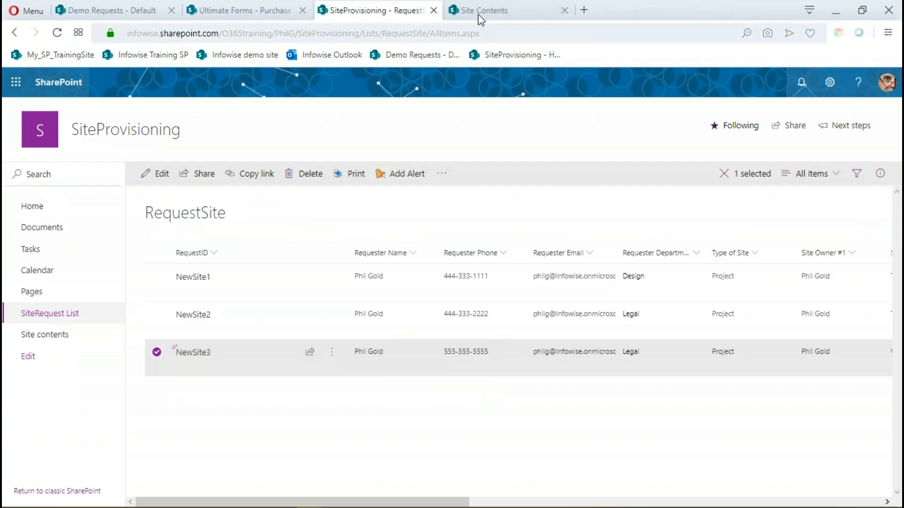
left_click(507, 9)
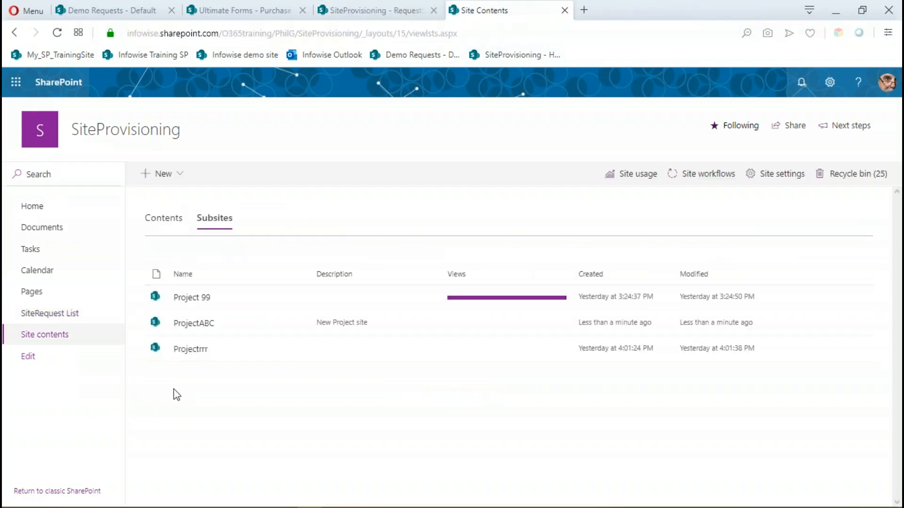
Open the ProjectABC subsite and examine the groups and permission levels in its site permissions.
left_click(199, 326)
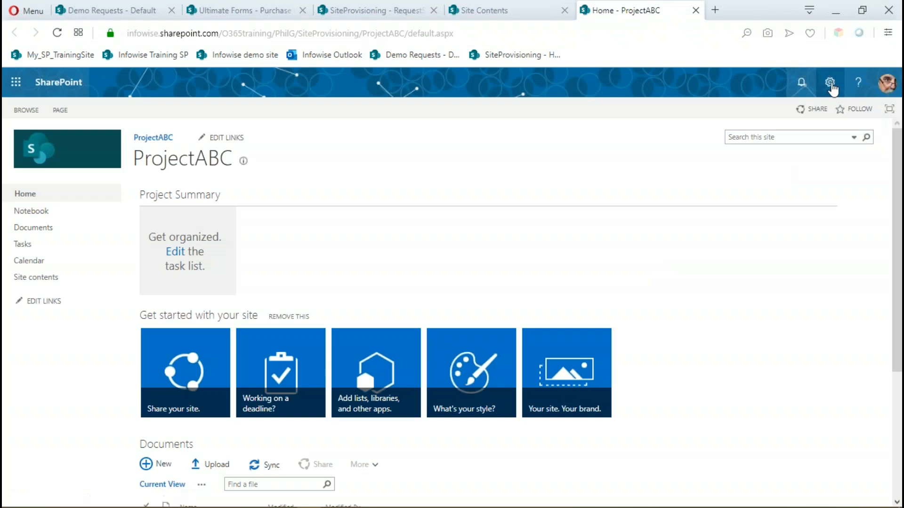
left_click(830, 85)
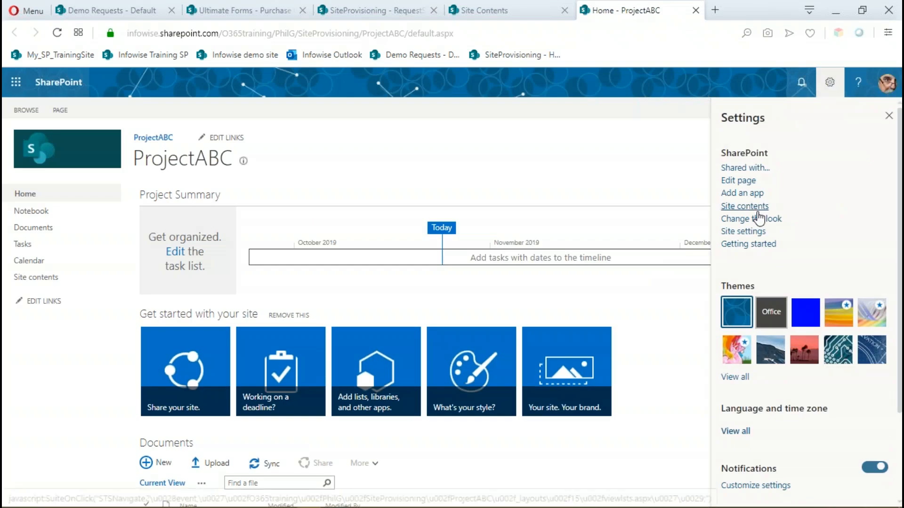
left_click(752, 233)
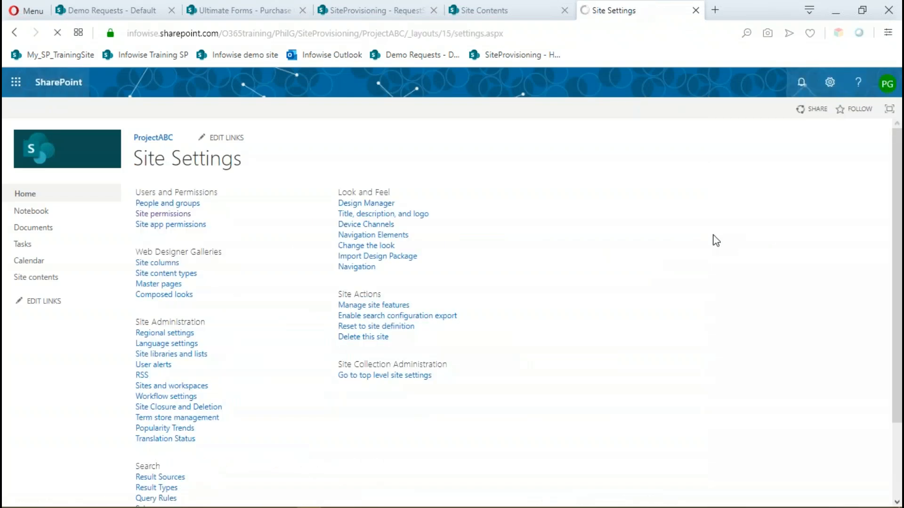
left_click(167, 217)
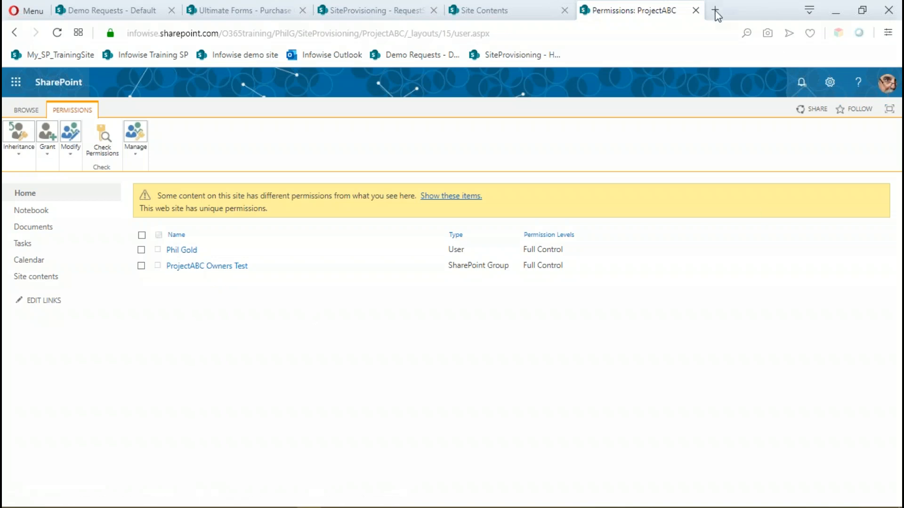
Return to the RequestSite list, deselect NewSite3 and open the list's Actions settings from the Ultimate Forms design page.
left_click(505, 18)
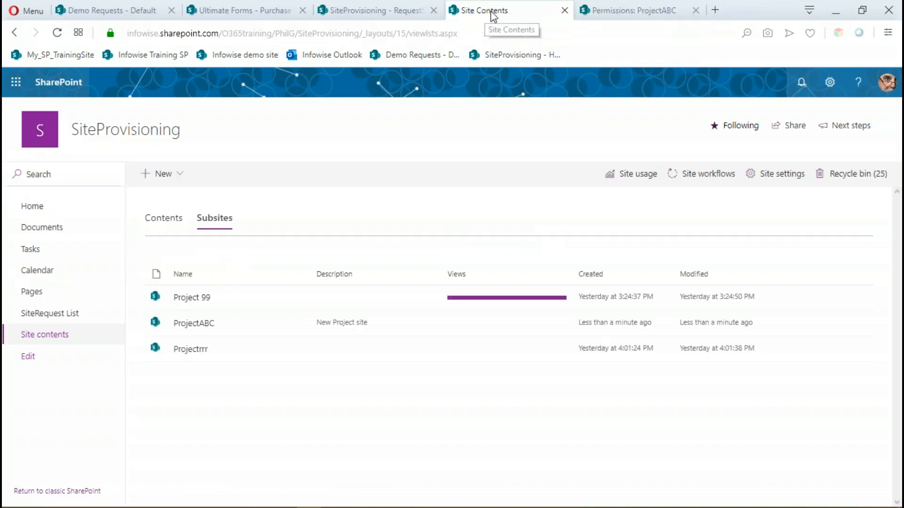
left_click(367, 14)
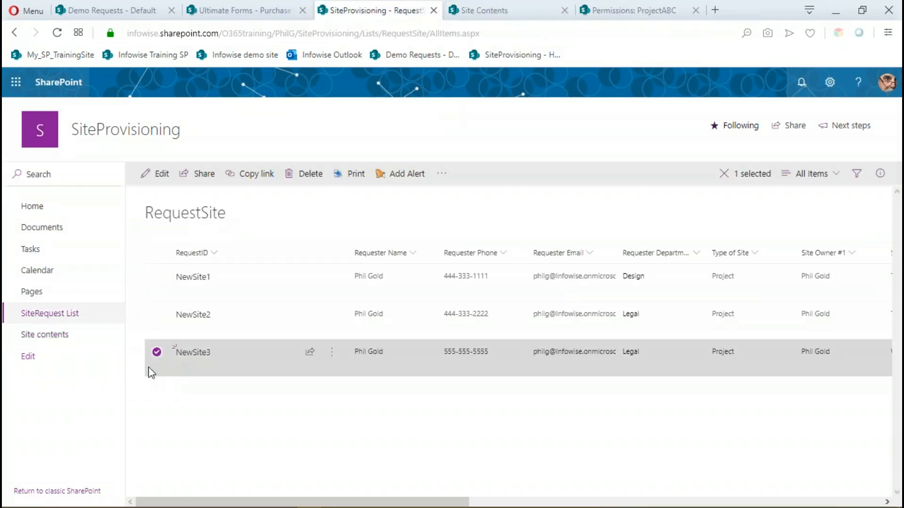
left_click(166, 379)
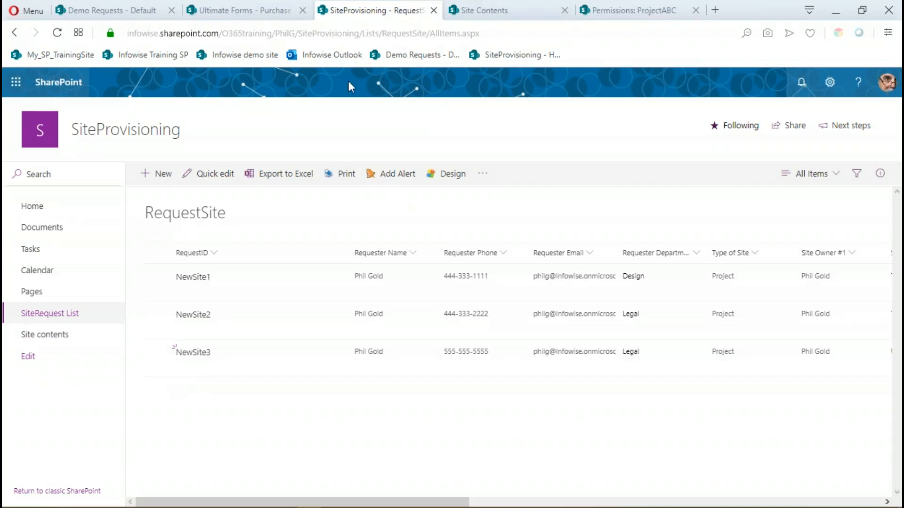
left_click(451, 175)
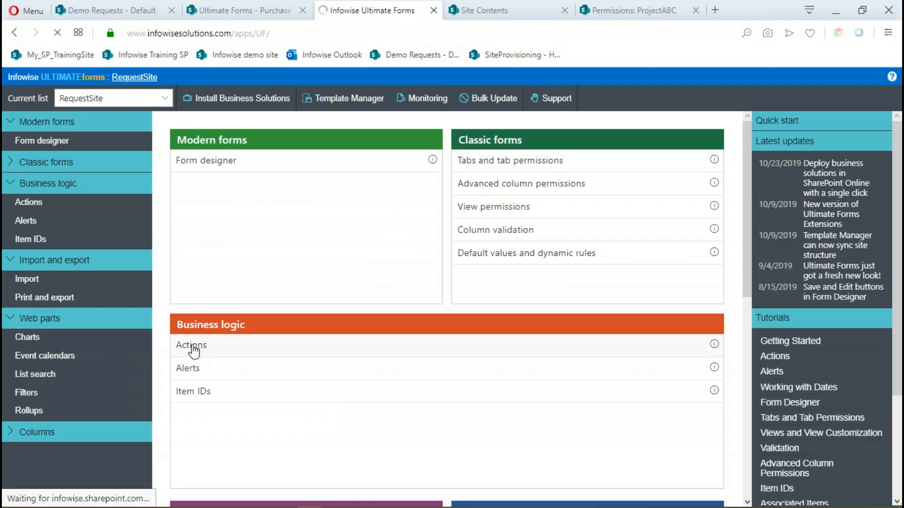
left_click(192, 347)
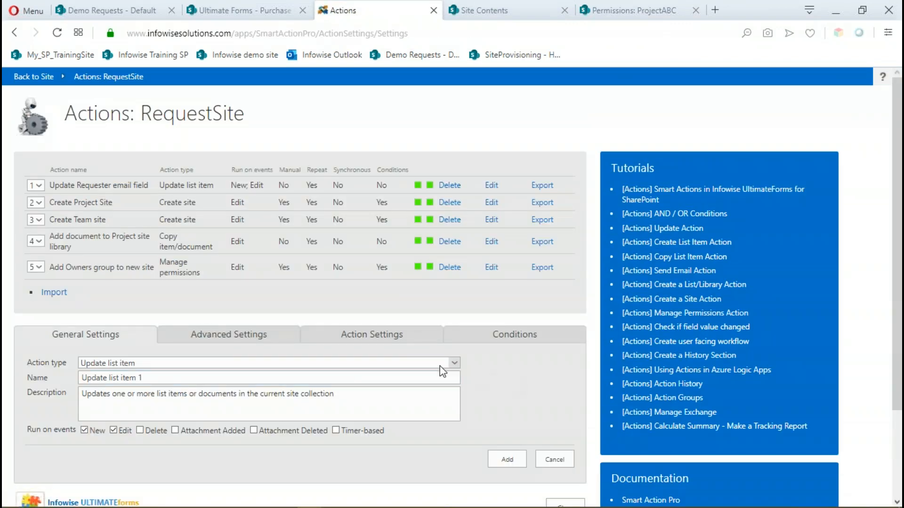
Start a new Manage permissions action with "Add owners to owners group" as both its name and description.
left_click(455, 363)
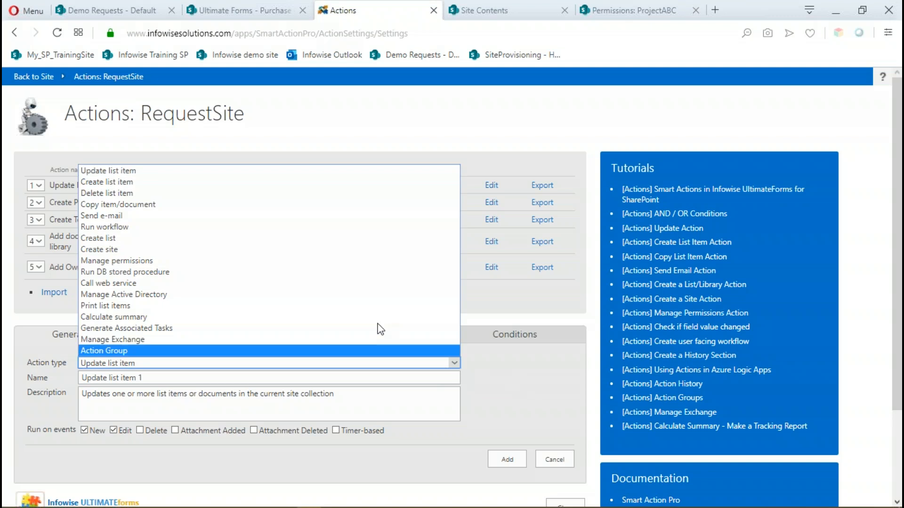
left_click(192, 263)
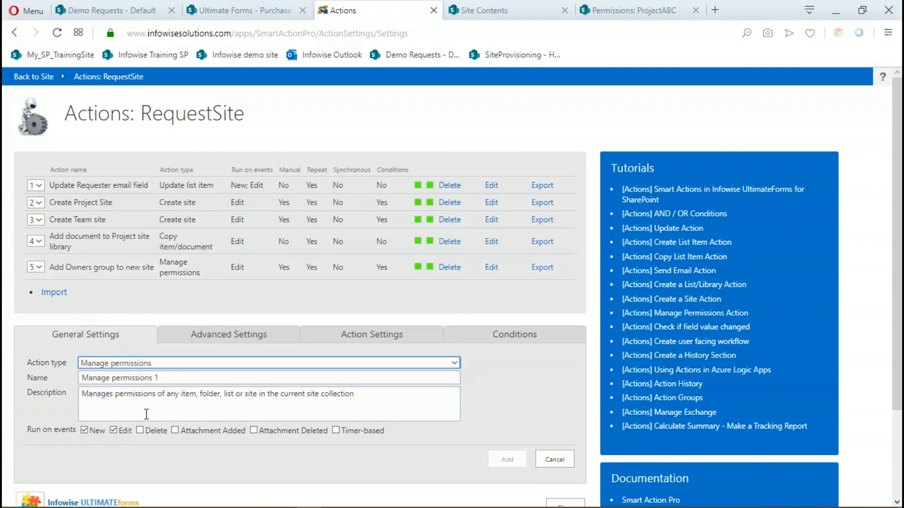
key("Tab")
type("A")
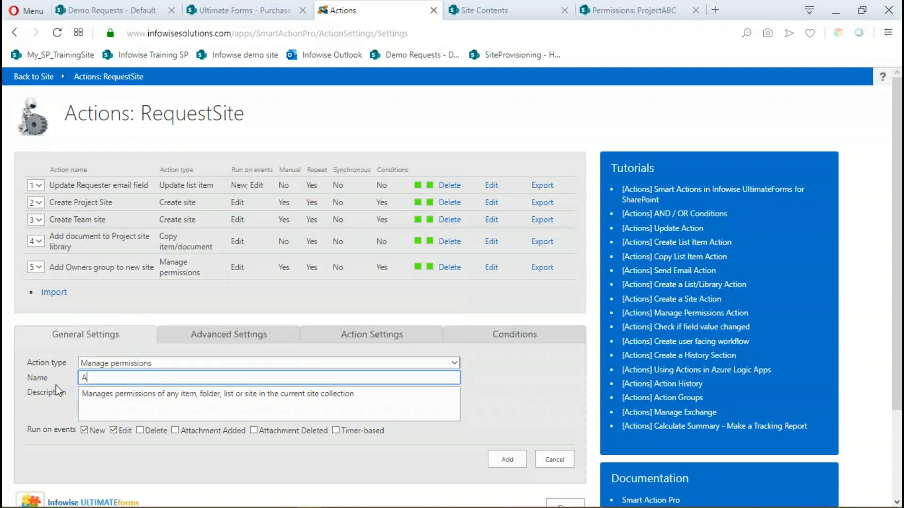
type("dd owners to owners group")
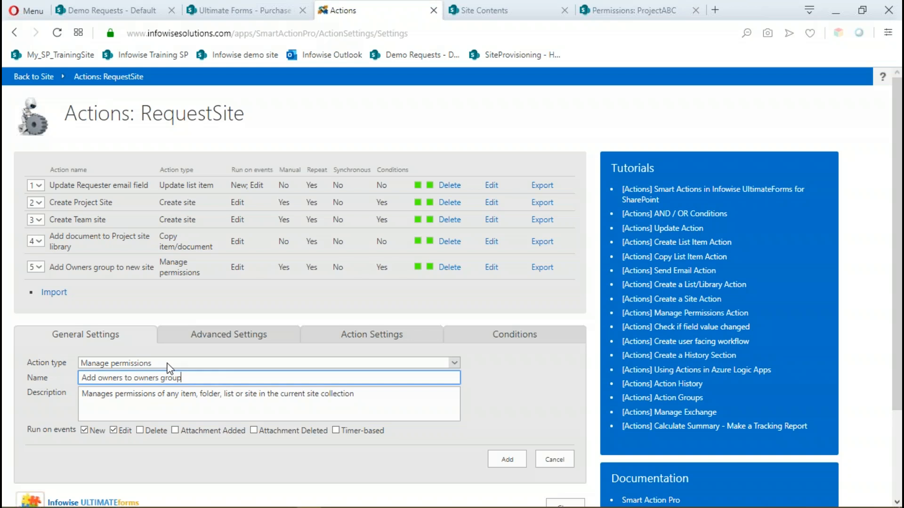
key("ctrl+a")
key("ctrl+c")
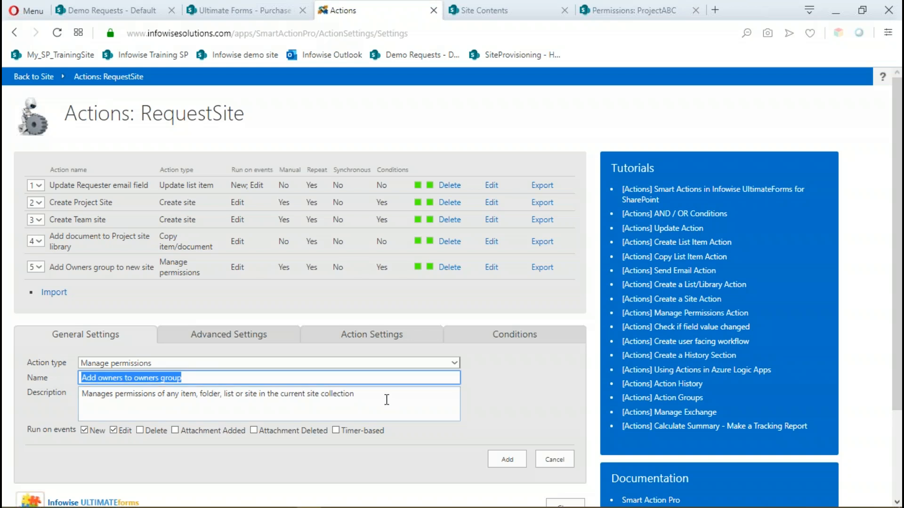
key("Tab")
key("ctrl+a")
key("ctrl+v")
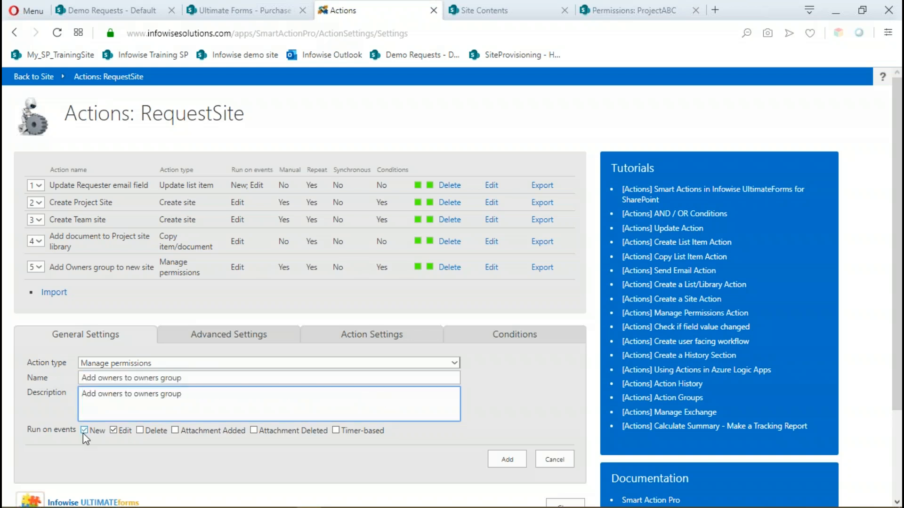
Allow manual execution of the new action through the context menu or ribbon and set its permission operation to Add to group.
left_click(240, 335)
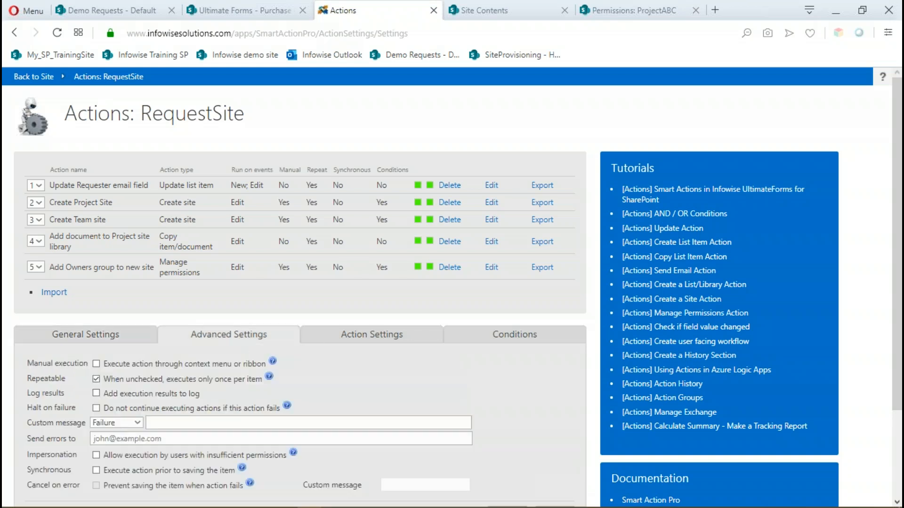
left_click(97, 364)
left_click(360, 337)
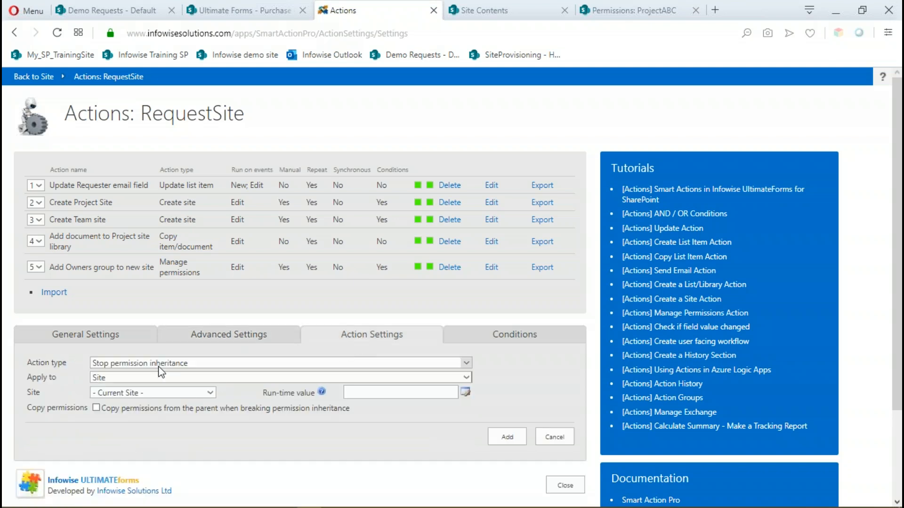
scroll(191, 403, "down", 2)
scroll(191, 403, "down", 1)
left_click(465, 248)
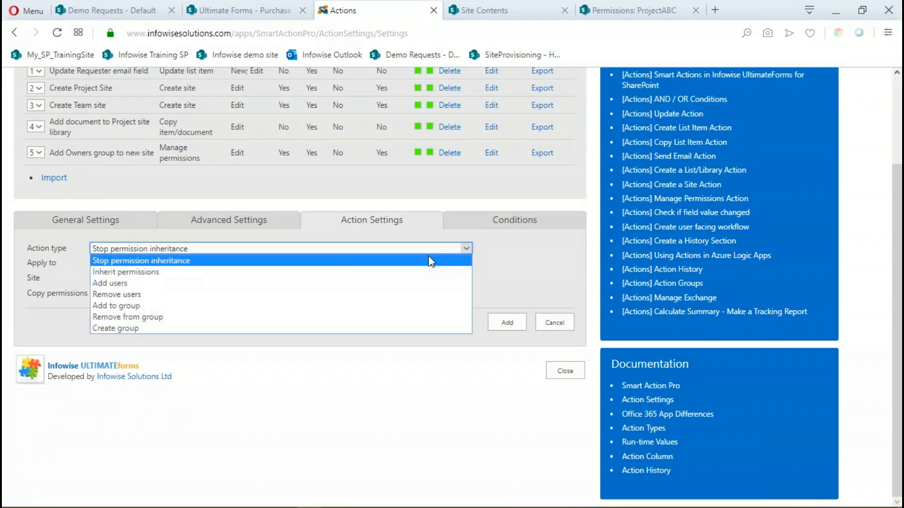
left_click(132, 306)
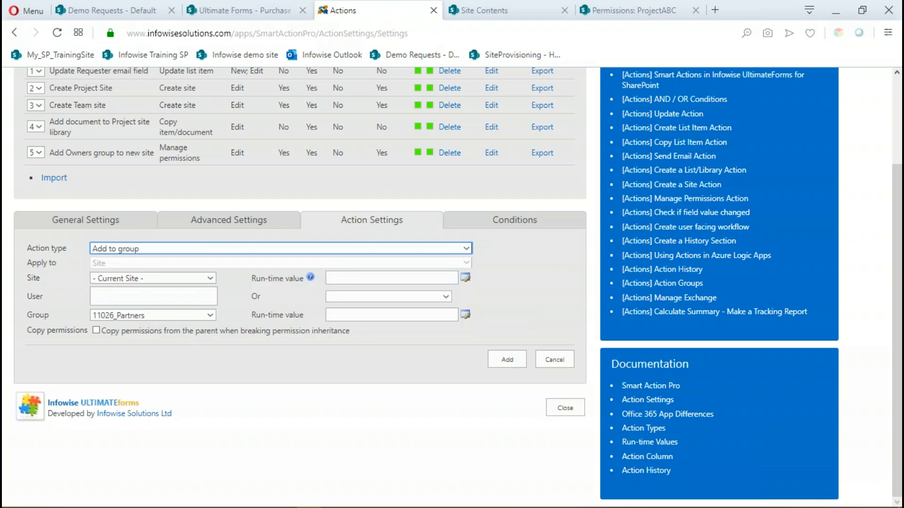
Copy the ProjectABC site's base URL from its permissions page and enter it as the site's run-time value in the new action.
left_click(626, 18)
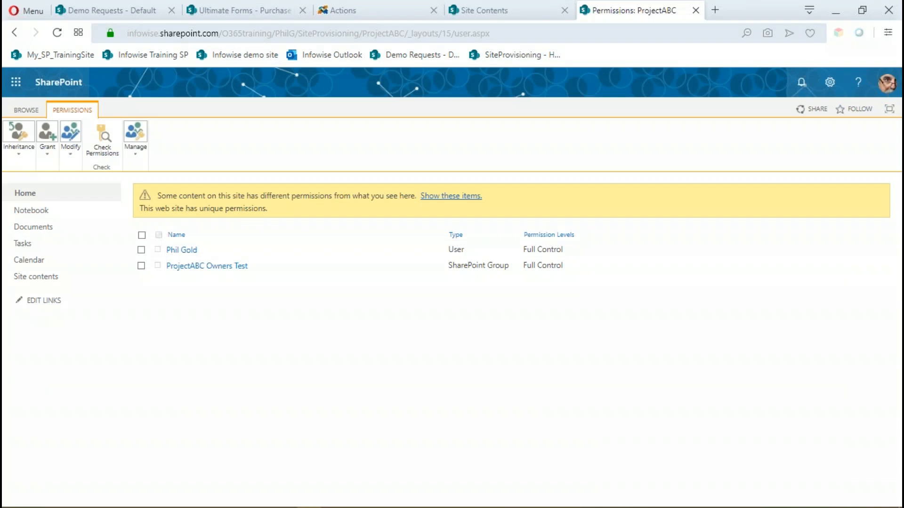
left_click(408, 33)
left_click(409, 33)
left_click(408, 33)
left_click_drag(409, 33, 122, 34)
left_click(346, 35)
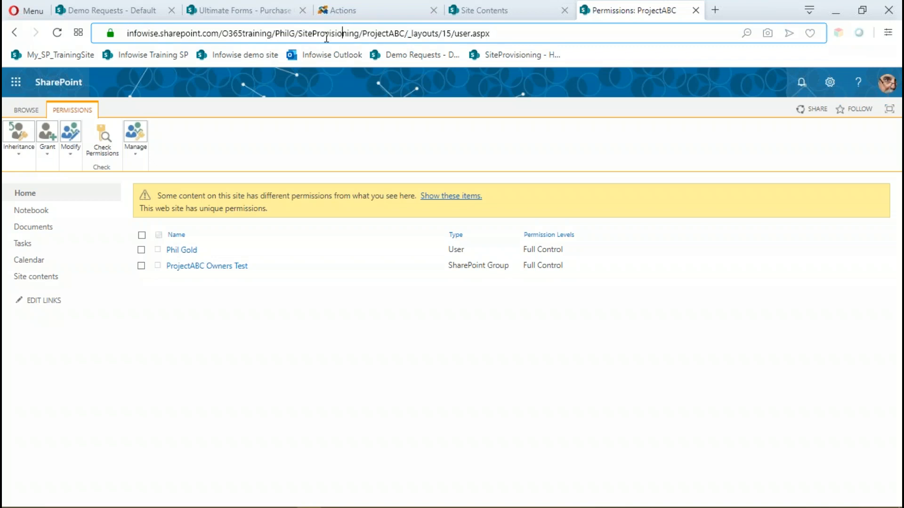
left_click_drag(406, 33, 54, 25)
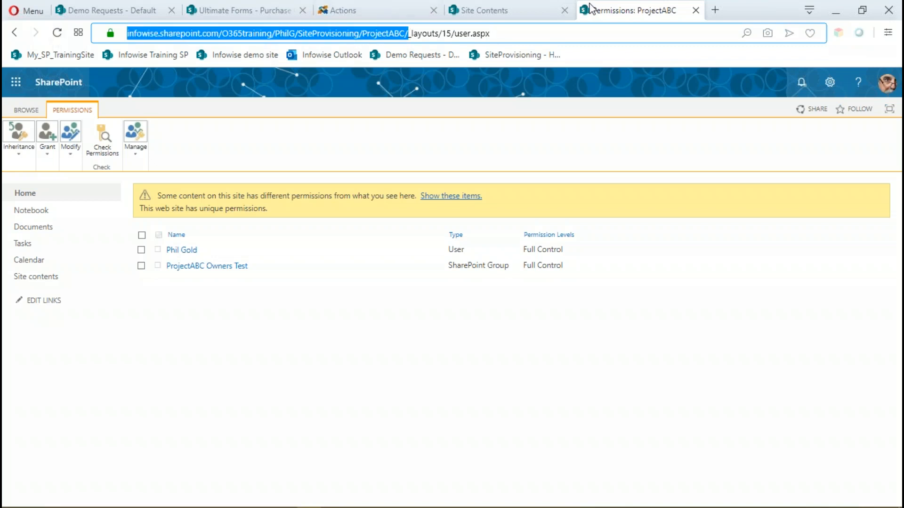
left_click(372, 10)
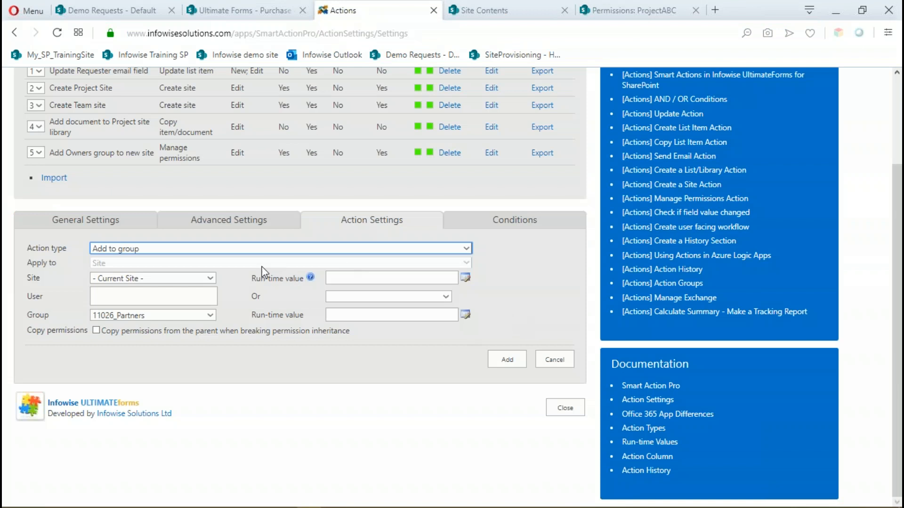
left_click(345, 277)
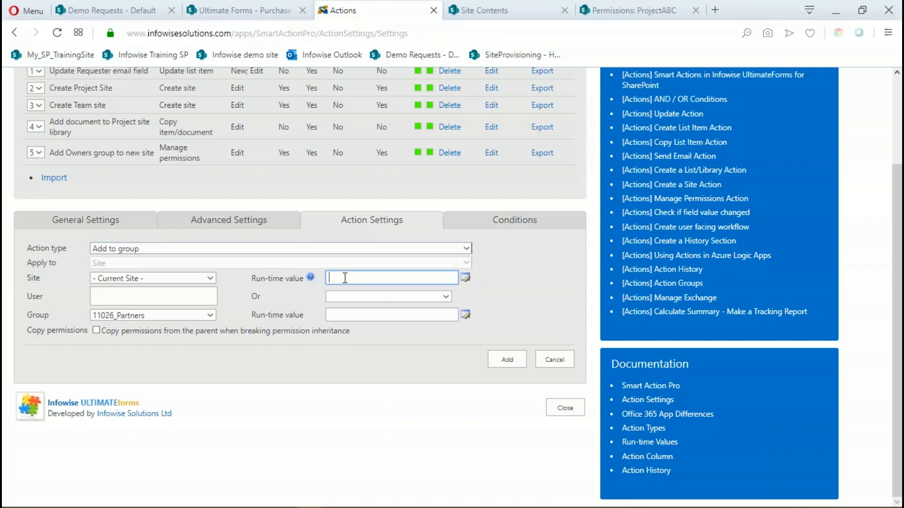
key("ctrl+v")
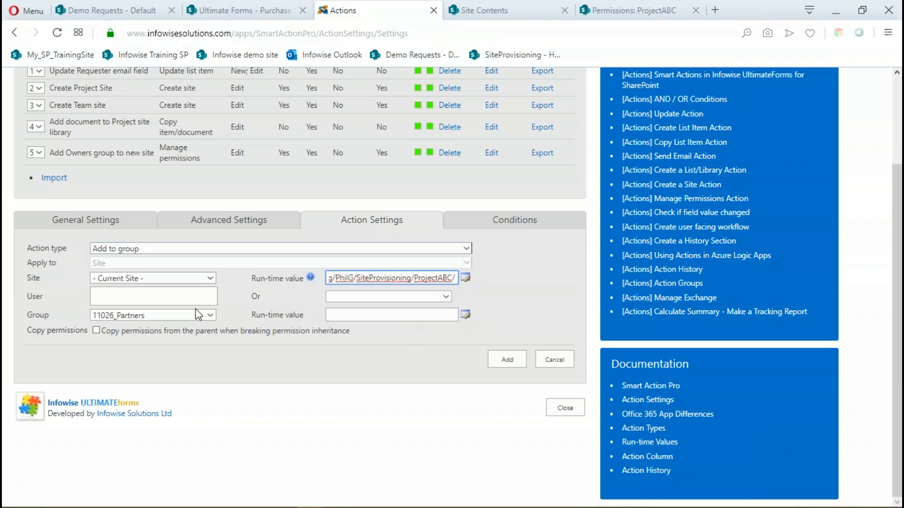
Set the action's user to the Site Owner #1 column and its group to ProjectABC Owners Test.
left_click(111, 293)
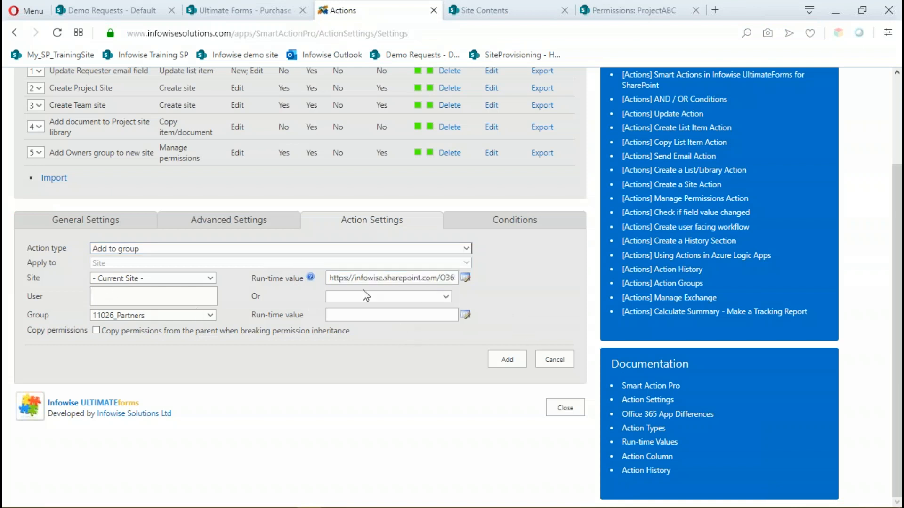
left_click(366, 296)
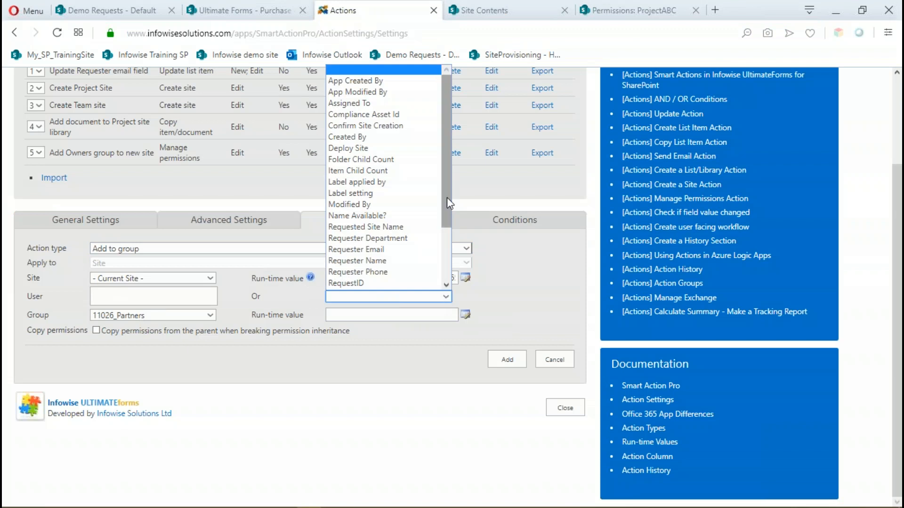
left_click_drag(447, 197, 445, 245)
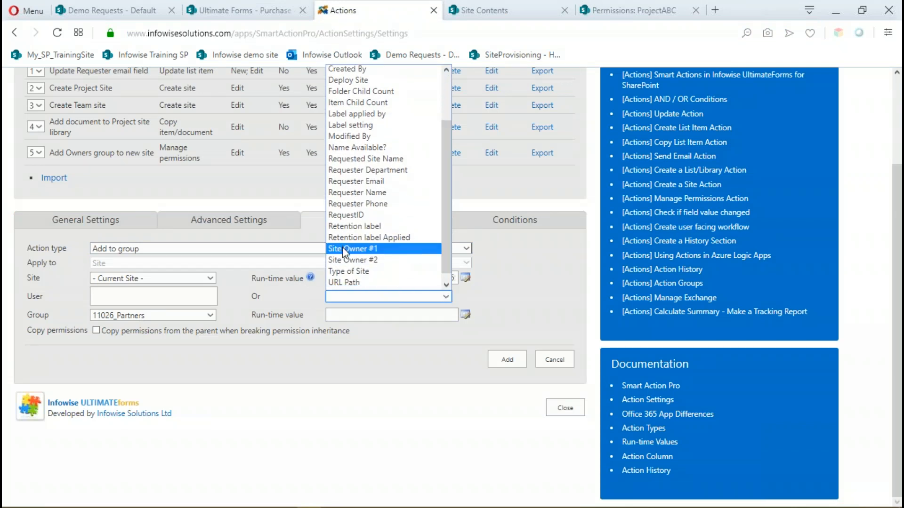
left_click(343, 249)
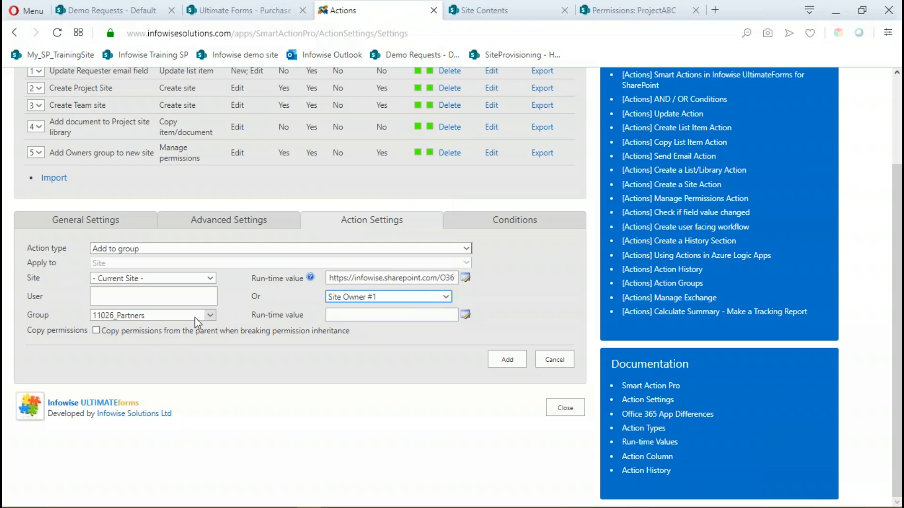
left_click(210, 316)
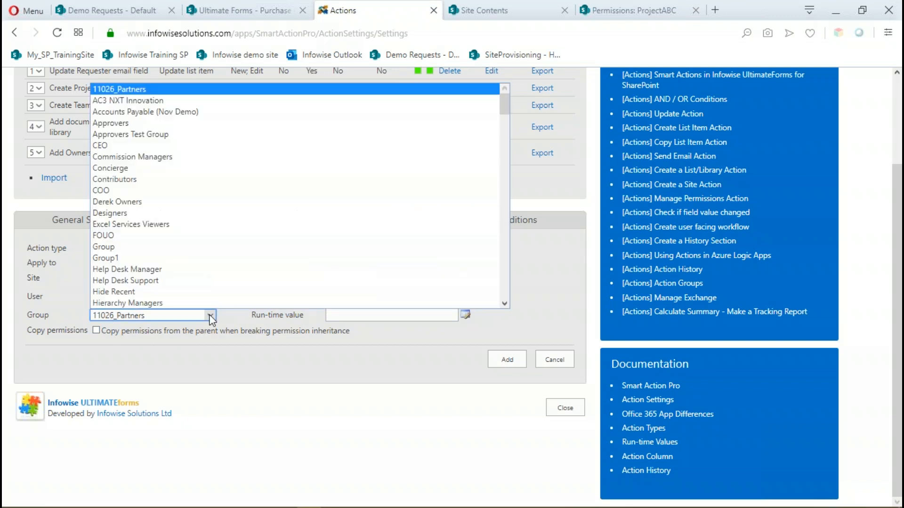
left_click_drag(505, 100, 501, 128)
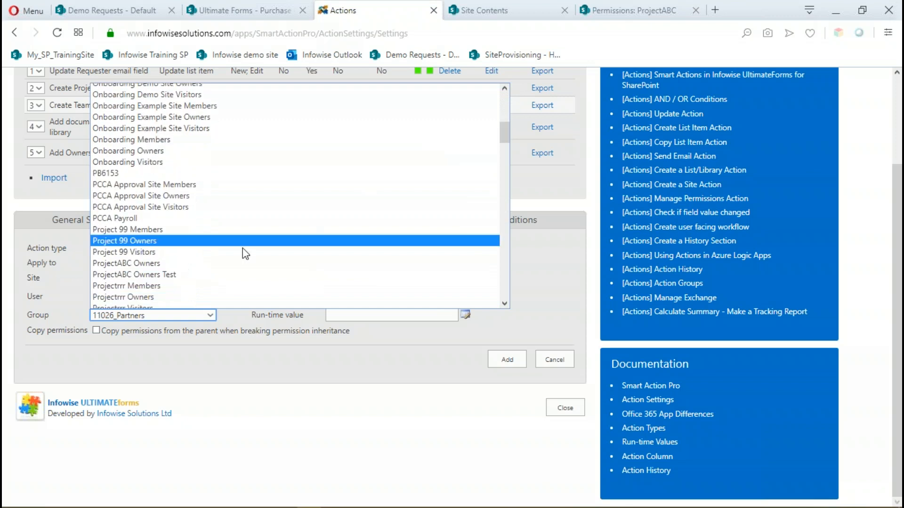
left_click(311, 275)
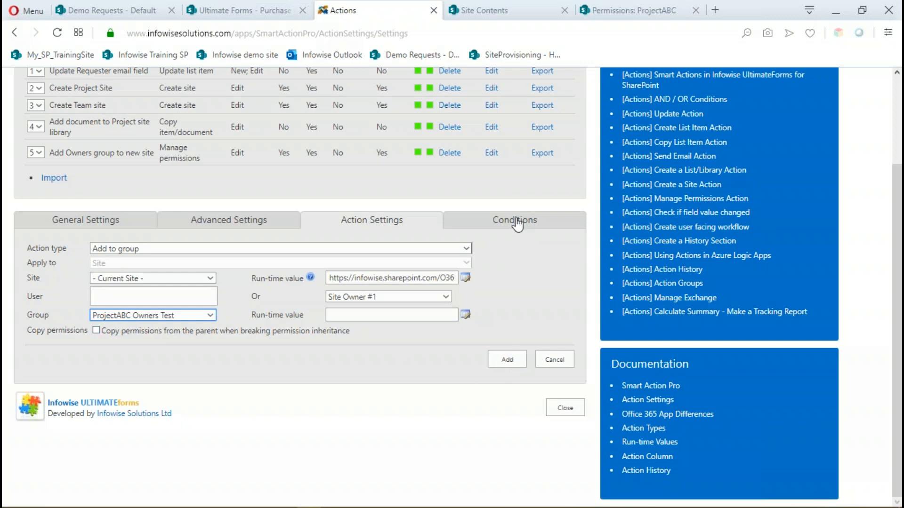
Add the condition that Deploy Site after change equals Yes and save the new action.
left_click(515, 221)
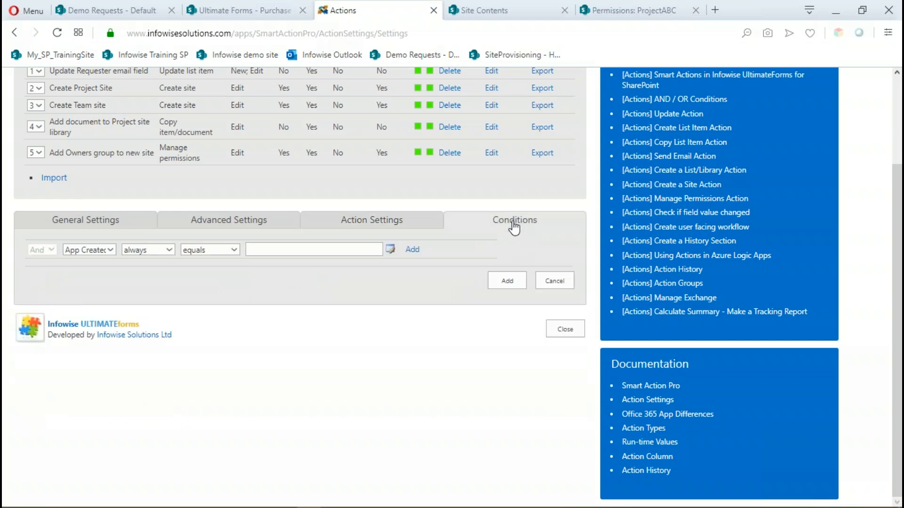
left_click(113, 255)
left_click_drag(152, 295, 151, 304)
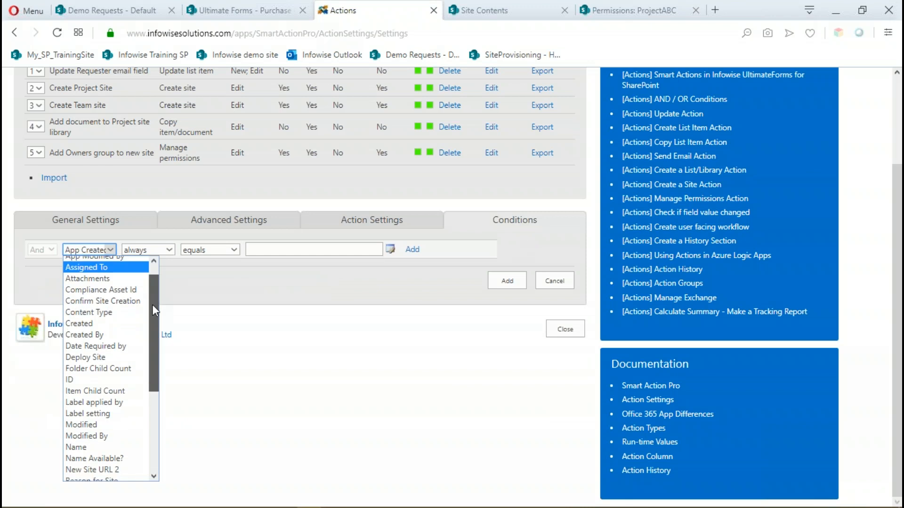
left_click(92, 354)
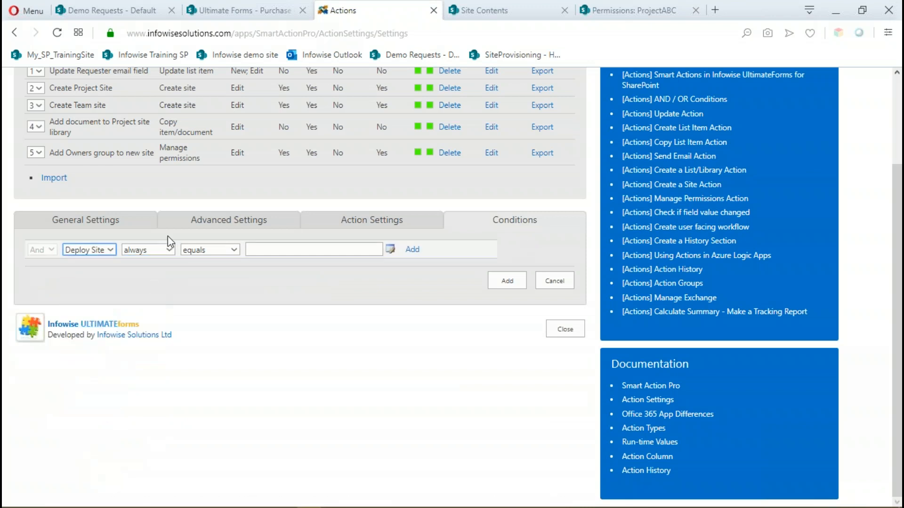
left_click(169, 250)
left_click(142, 268)
left_click(269, 248)
type("Yes")
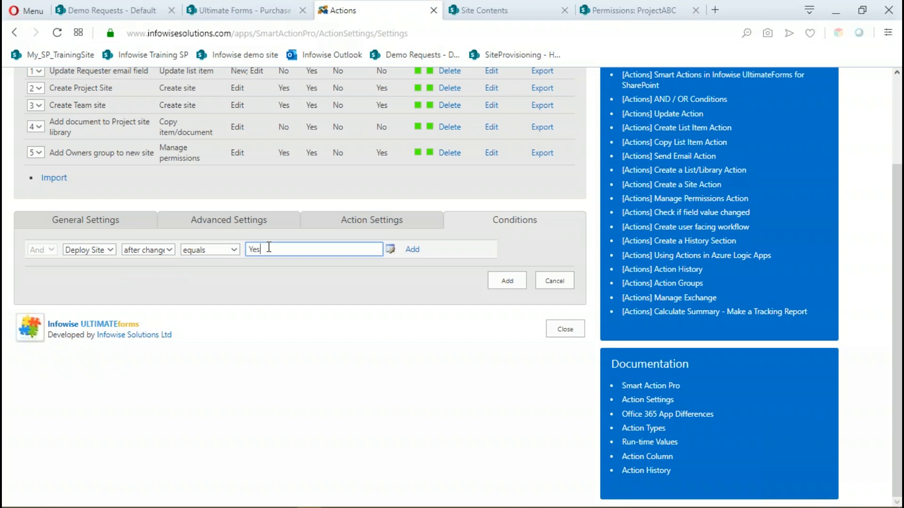
left_click(412, 249)
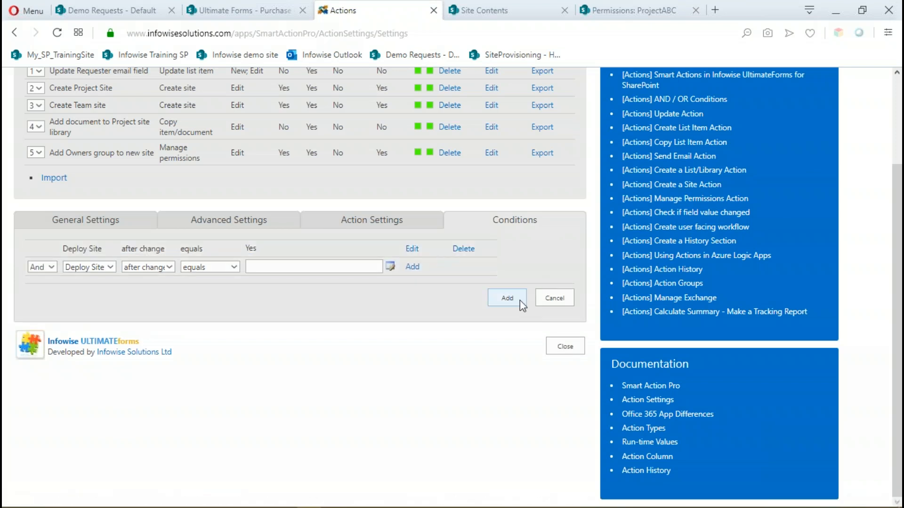
left_click(510, 301)
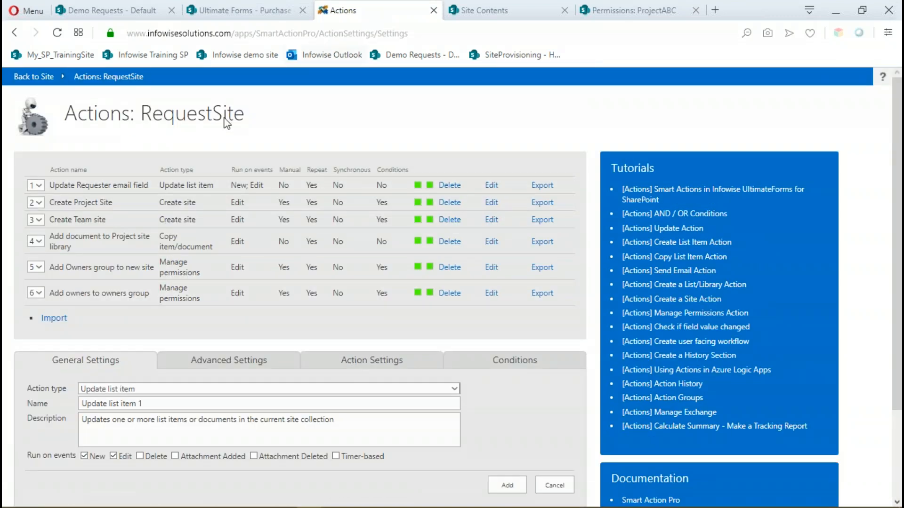
Return to the RequestSite list and run the "Add owners to owners group" action on NewSite3.
left_click(99, 80)
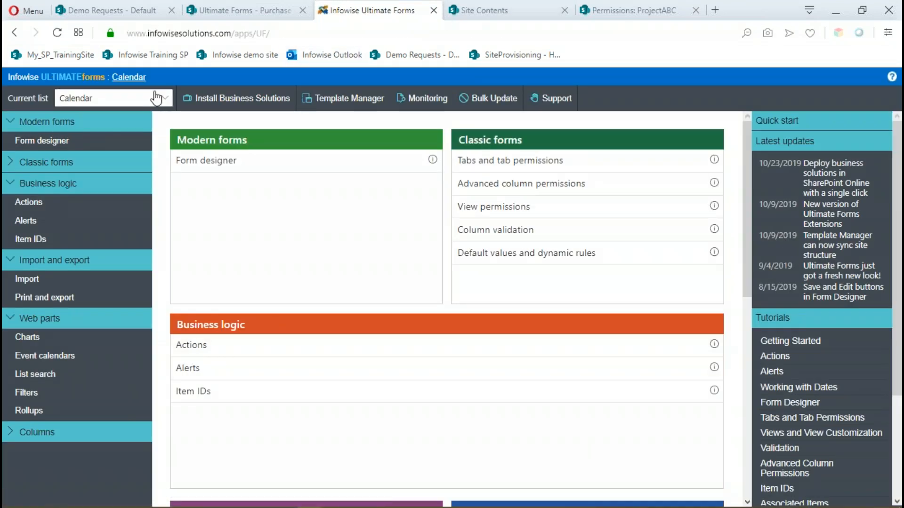
left_click(129, 77)
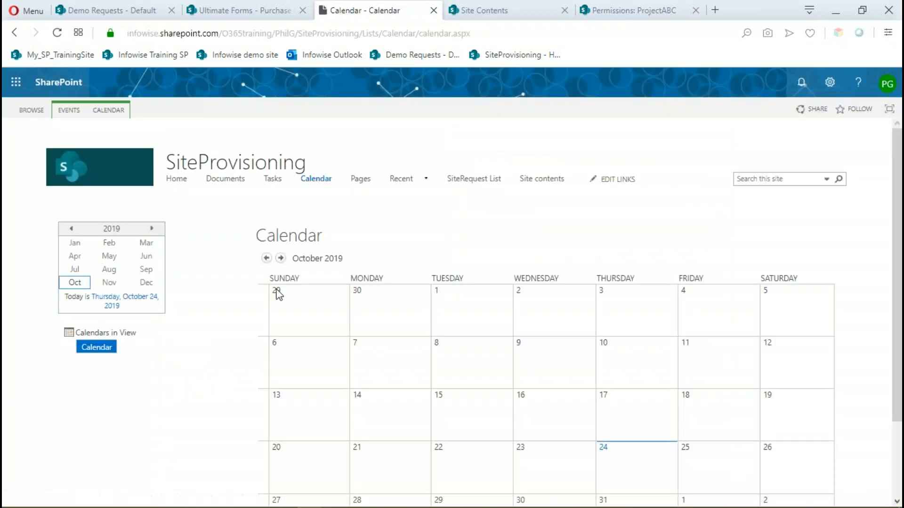
left_click(473, 180)
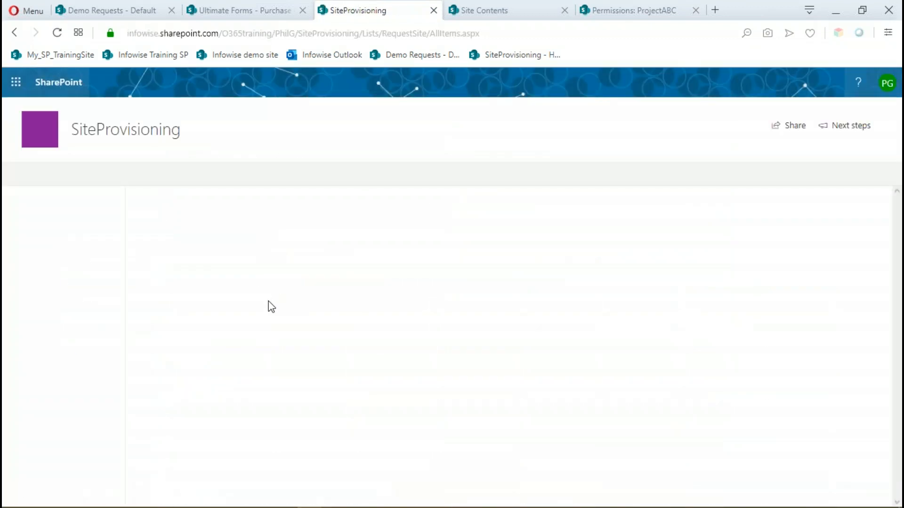
left_click(158, 353)
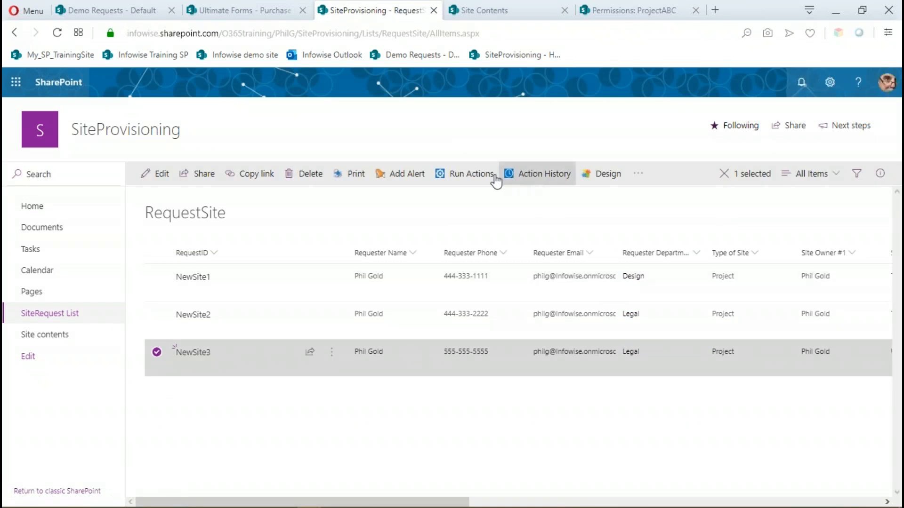
left_click(474, 176)
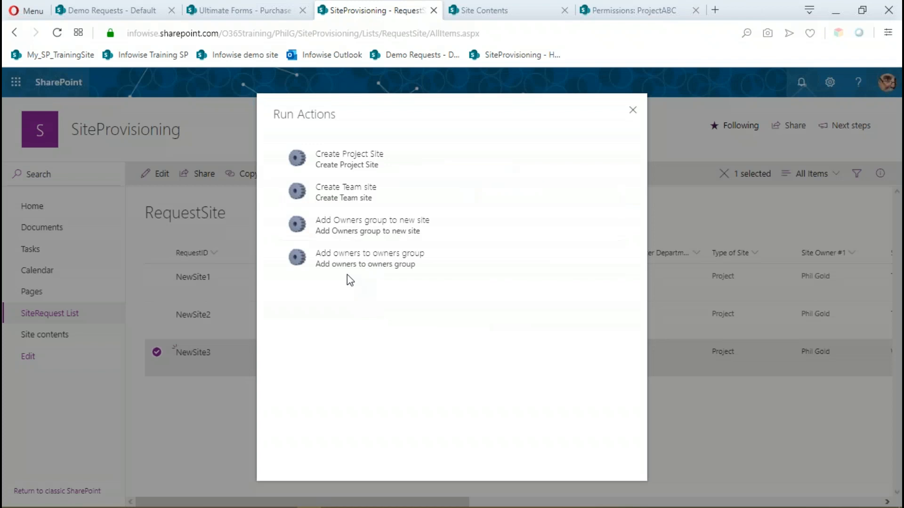
left_click(343, 260)
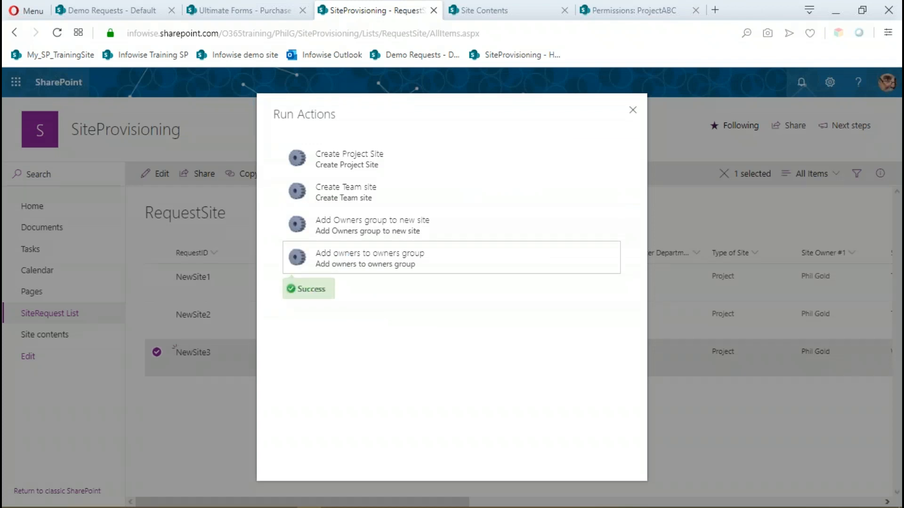
Check the members of the ProjectABC Owners Test group from the ProjectABC permissions page, closing that page when done.
left_click(611, 13)
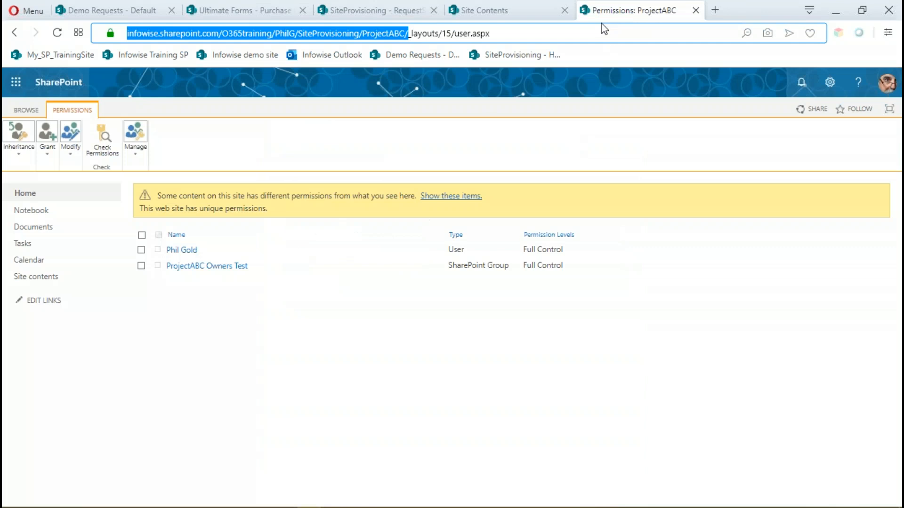
left_click(199, 267)
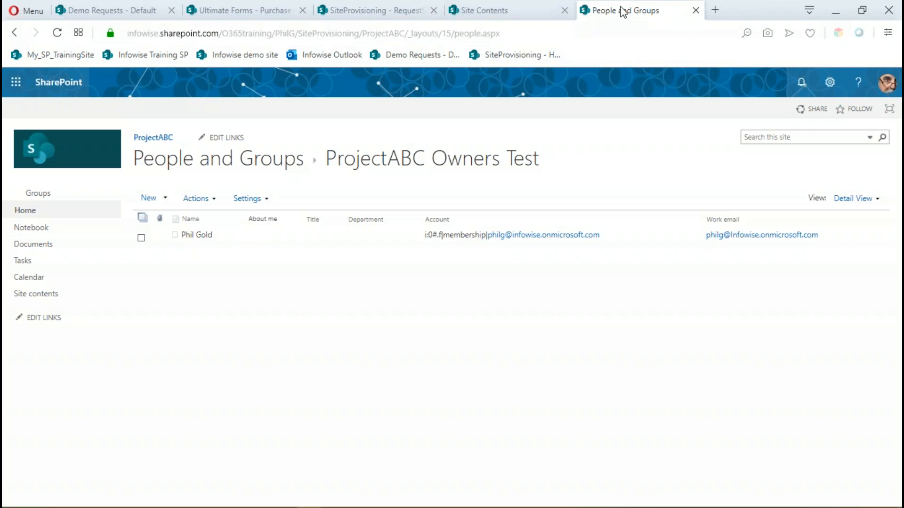
left_click(696, 10)
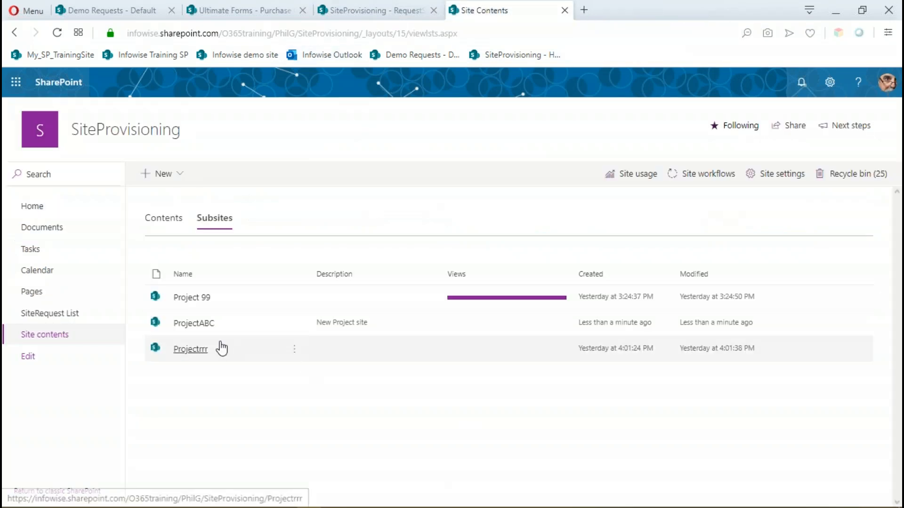
Go back to the RequestSite list, dismiss the Run Actions dialog and open the "Add owners to owners group" action for editing.
left_click(403, 12)
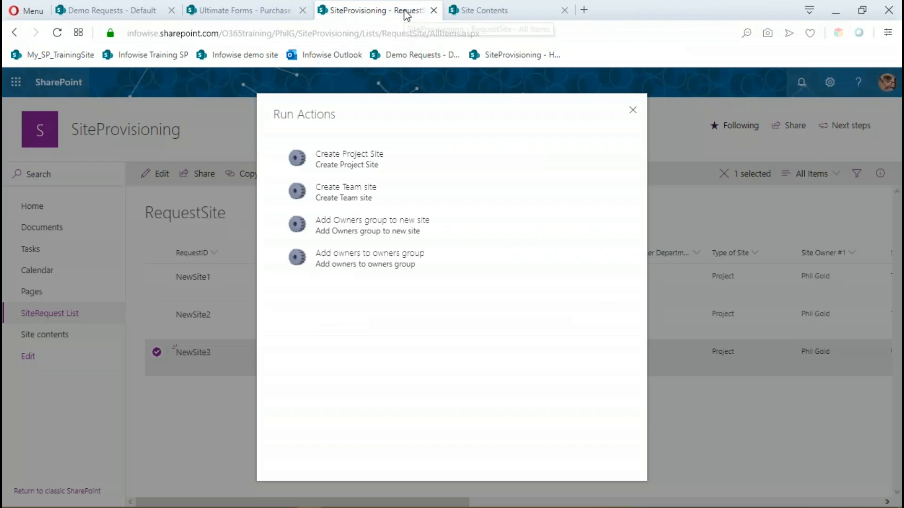
left_click(632, 113)
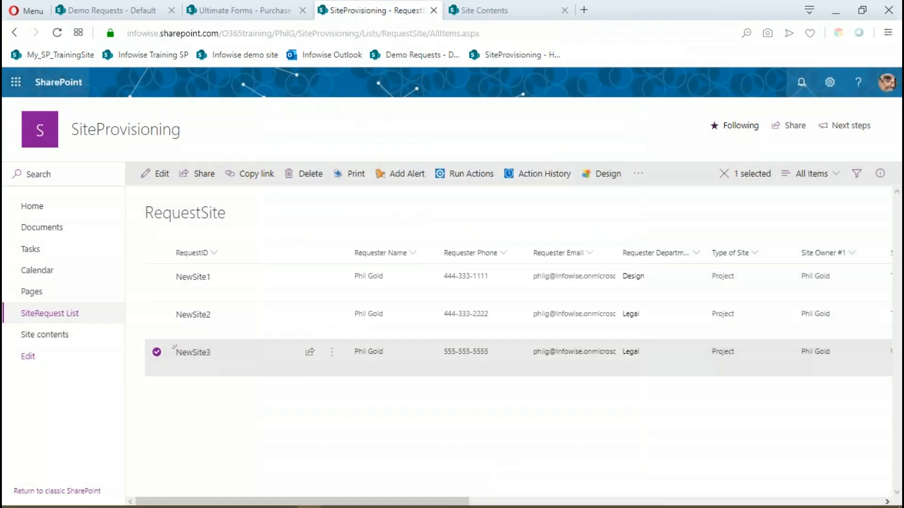
left_click_drag(427, 498, 842, 499)
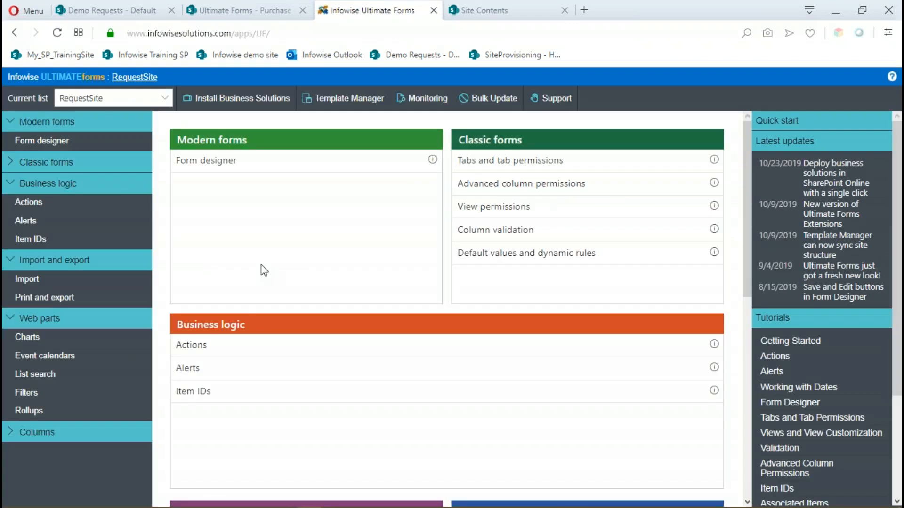
left_click(190, 346)
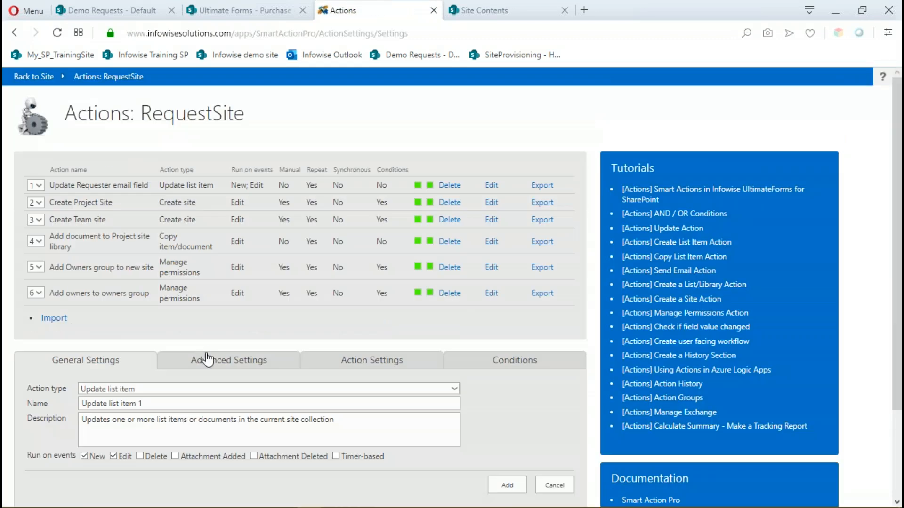
left_click(491, 292)
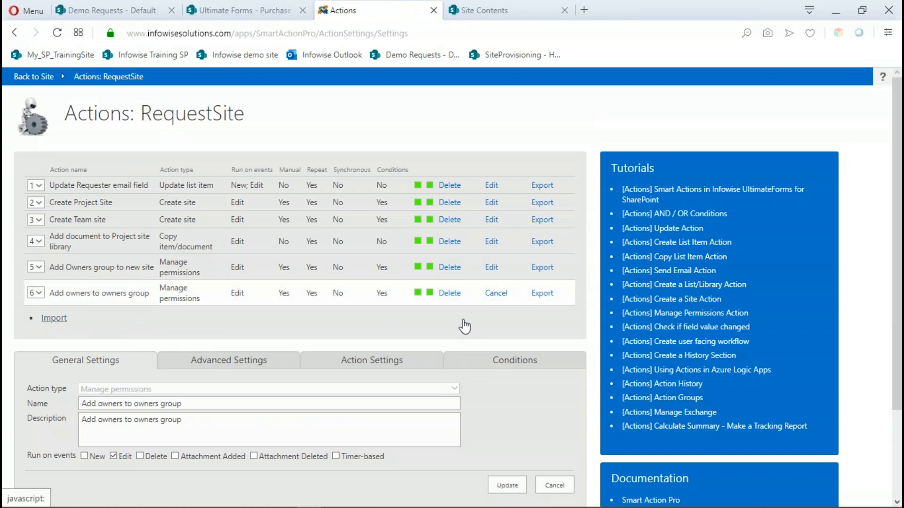
Replace ProjectABC/ at the end of the action's site run-time URL with the Requested Site Name column and update the action.
scroll(465, 326, "down", 3)
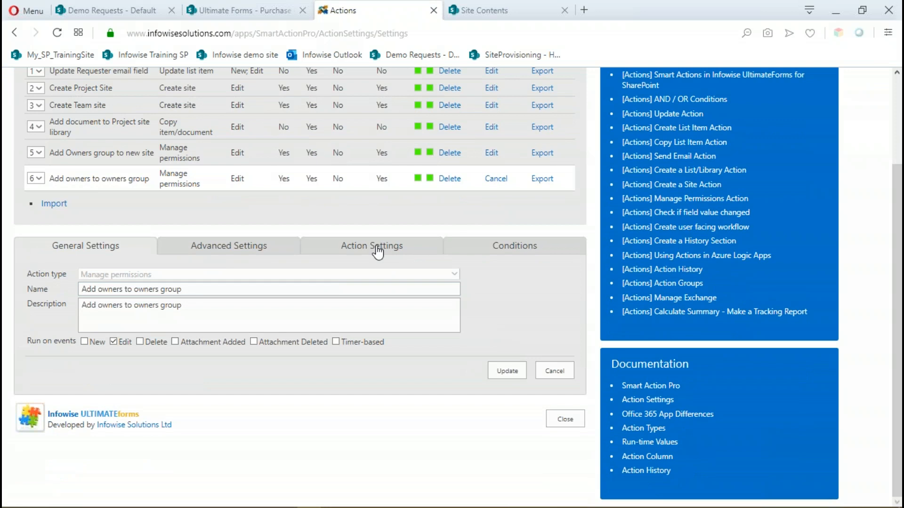
left_click(378, 252)
left_click(446, 302)
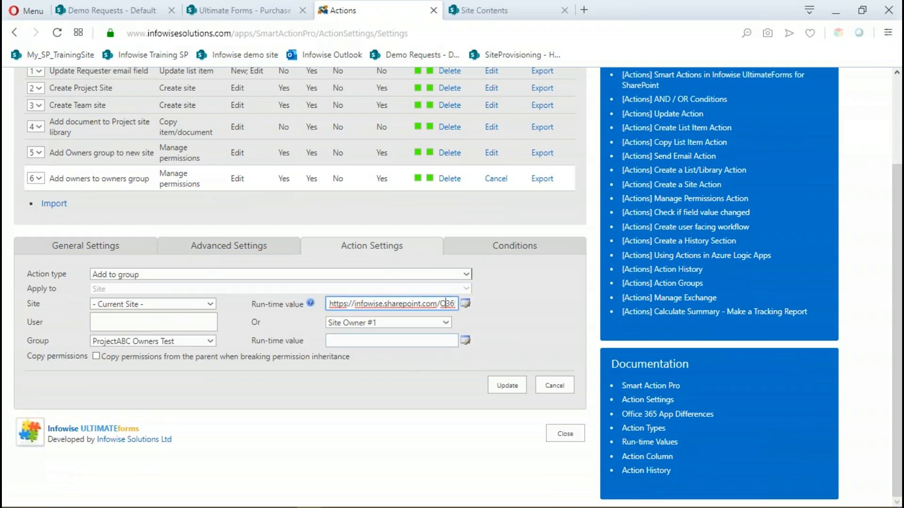
type("5Training/PhilG/SiteProvisioning/ProjectABC/")
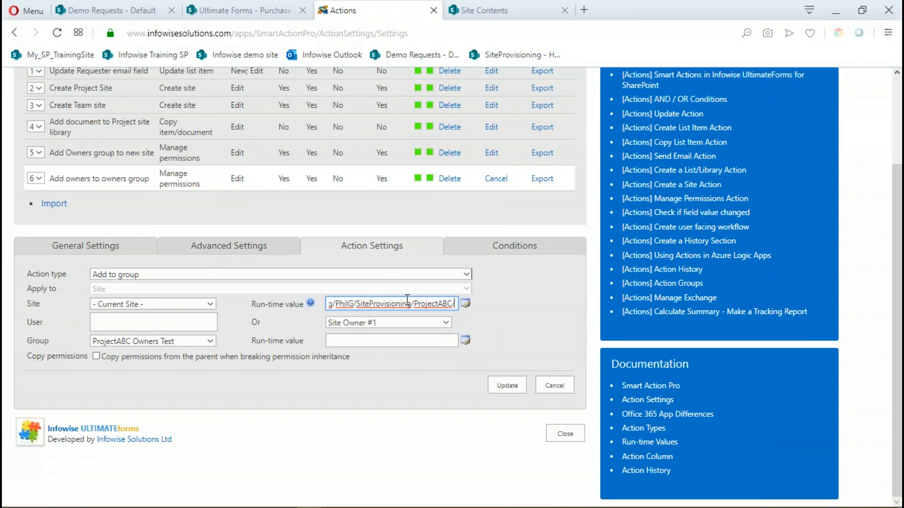
left_click_drag(415, 304, 456, 304)
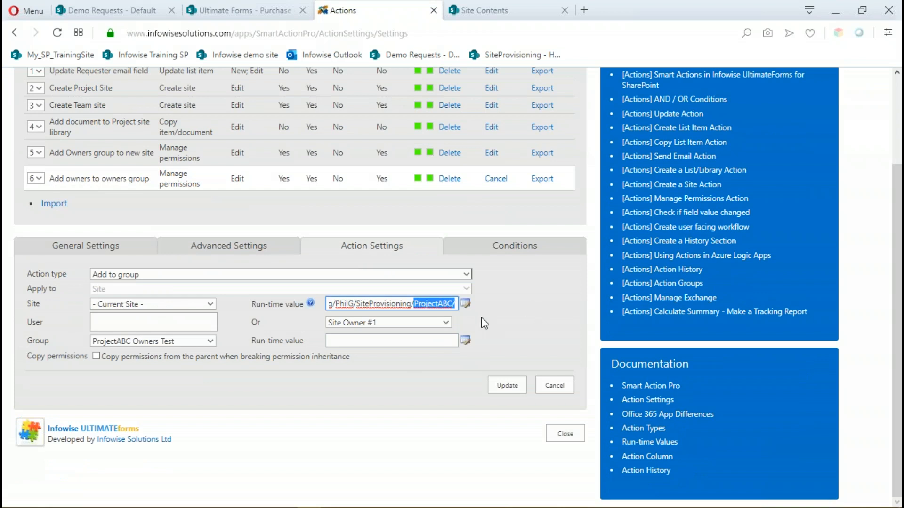
key("BackSpace")
left_click(465, 304)
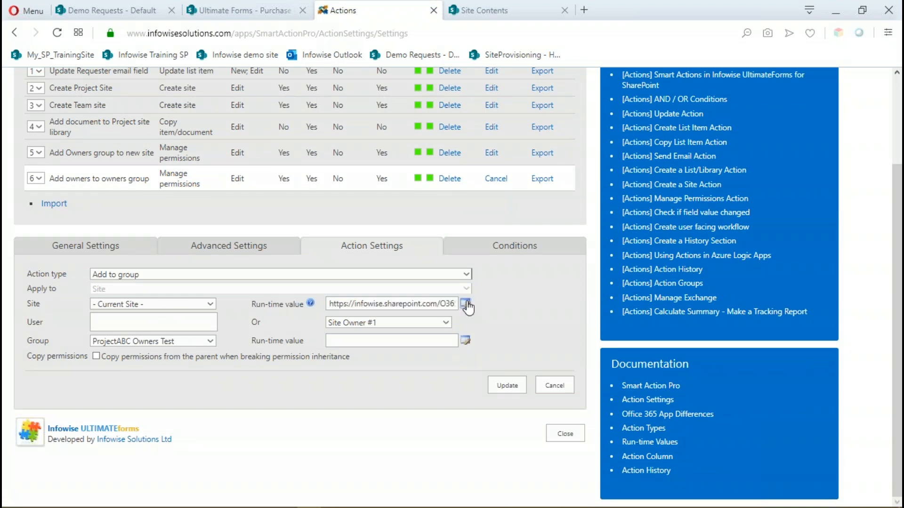
left_click_drag(434, 247, 439, 317)
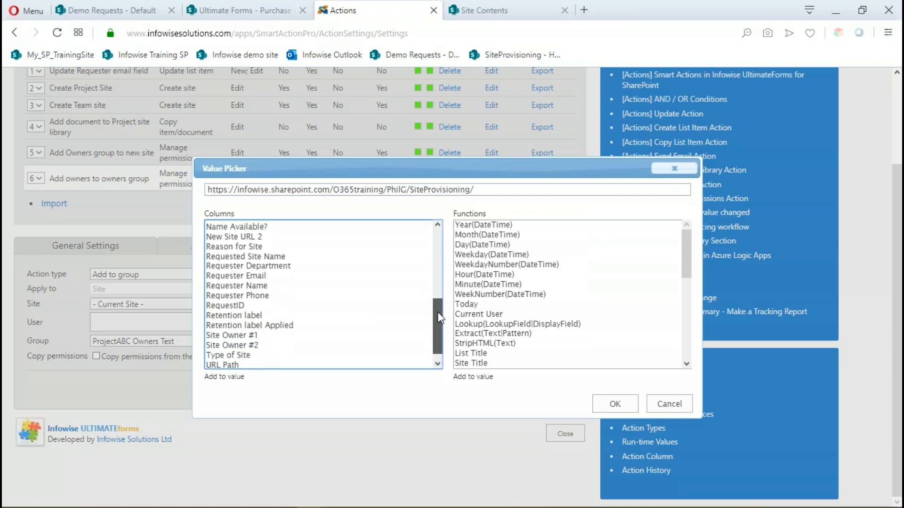
double_click(259, 256)
left_click(615, 404)
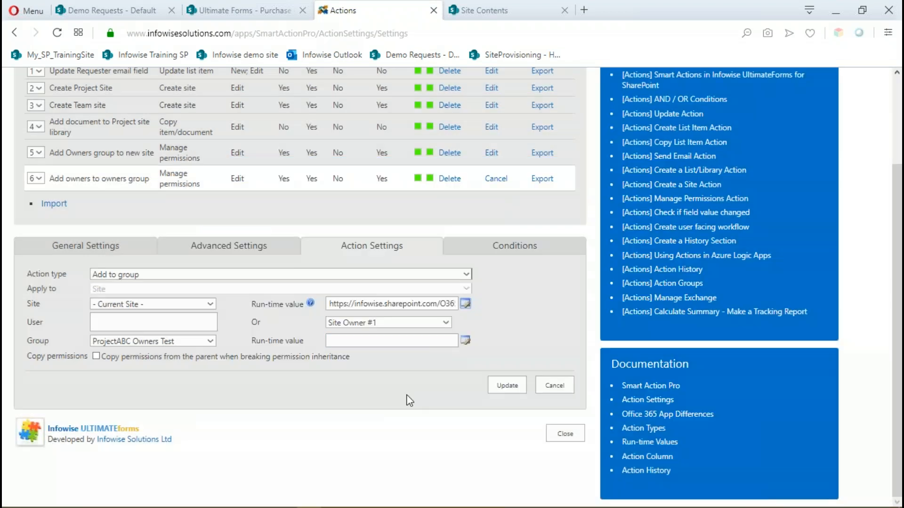
left_click(509, 387)
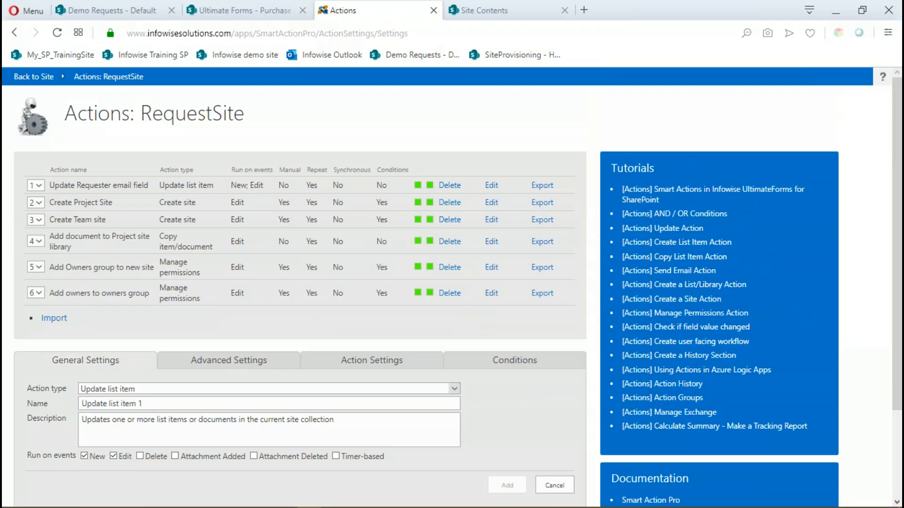
Define a new Update list item action named and described "Add URL", running only on Edit, with manual execution enabled.
scroll(170, 395, "down", 1)
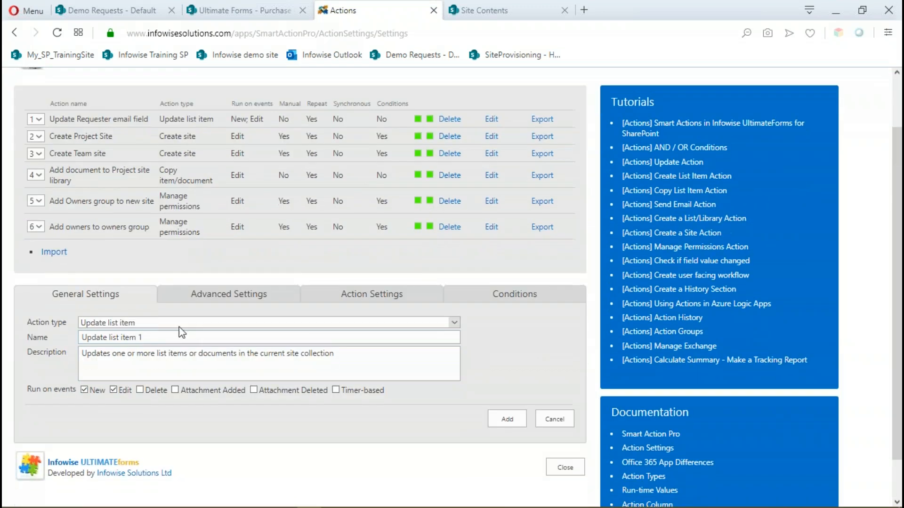
left_click_drag(154, 339, 18, 324)
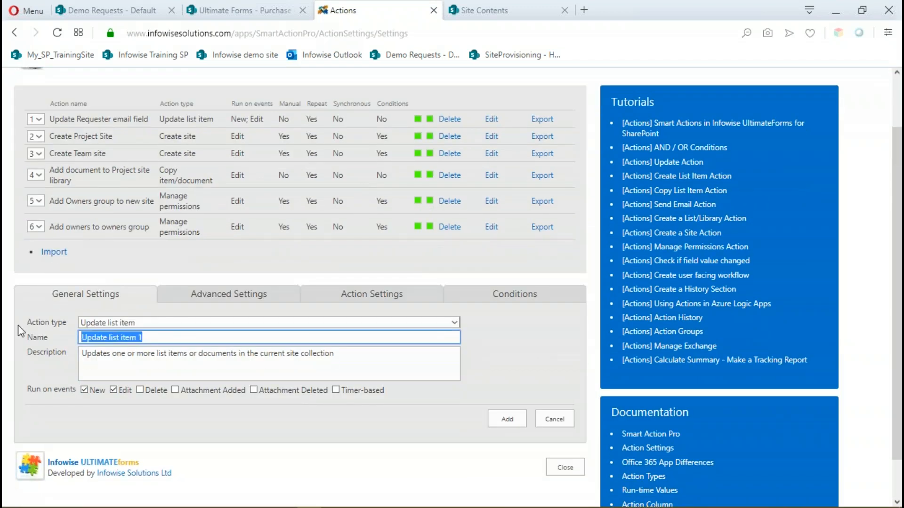
type("Add URL")
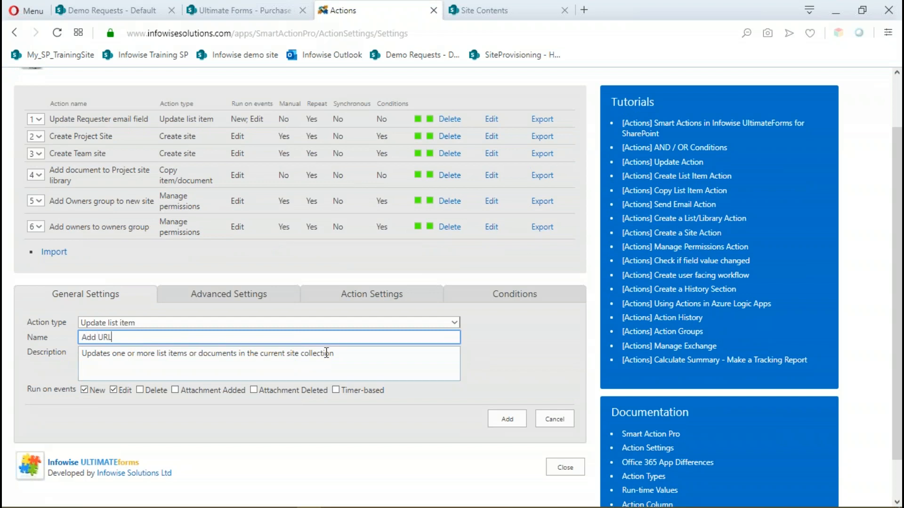
left_click_drag(347, 354, 42, 353)
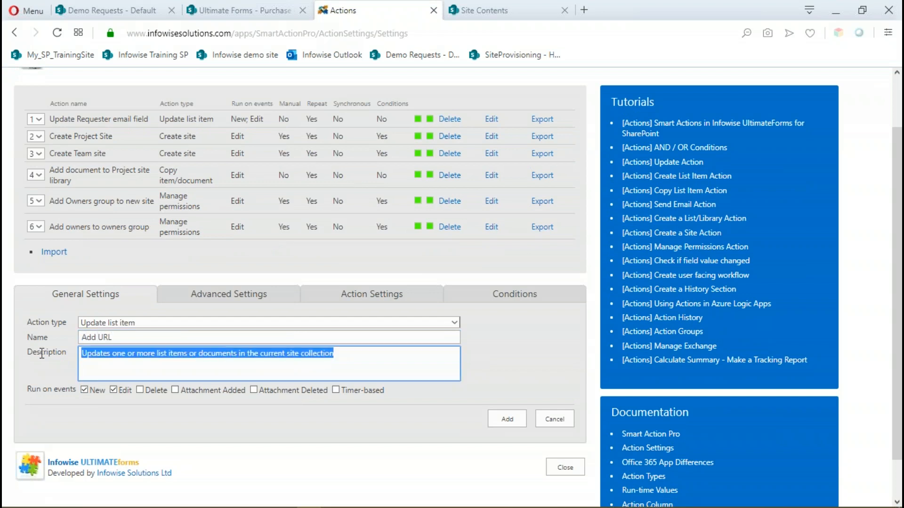
type("Add URL")
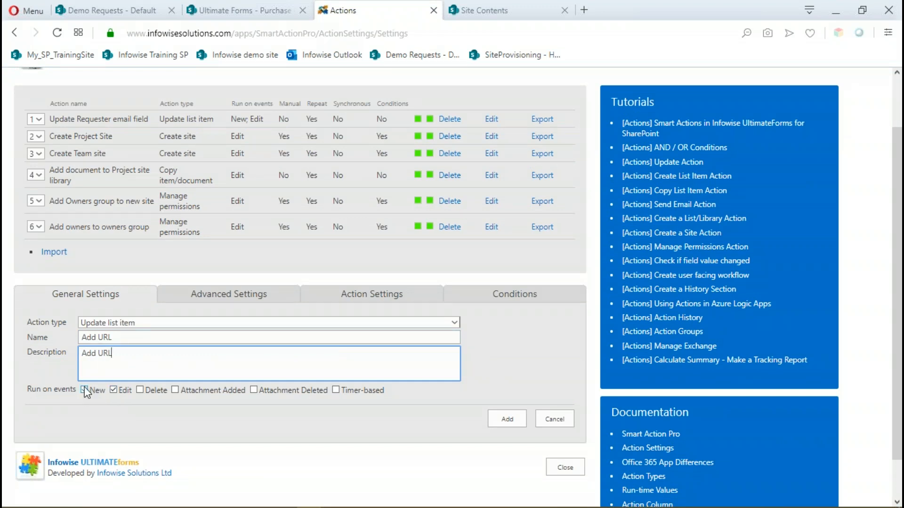
left_click(84, 390)
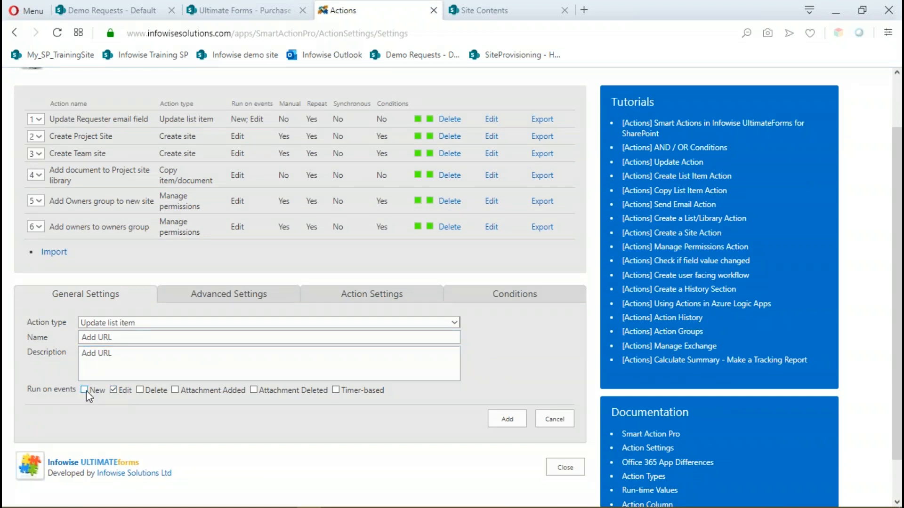
left_click(240, 303)
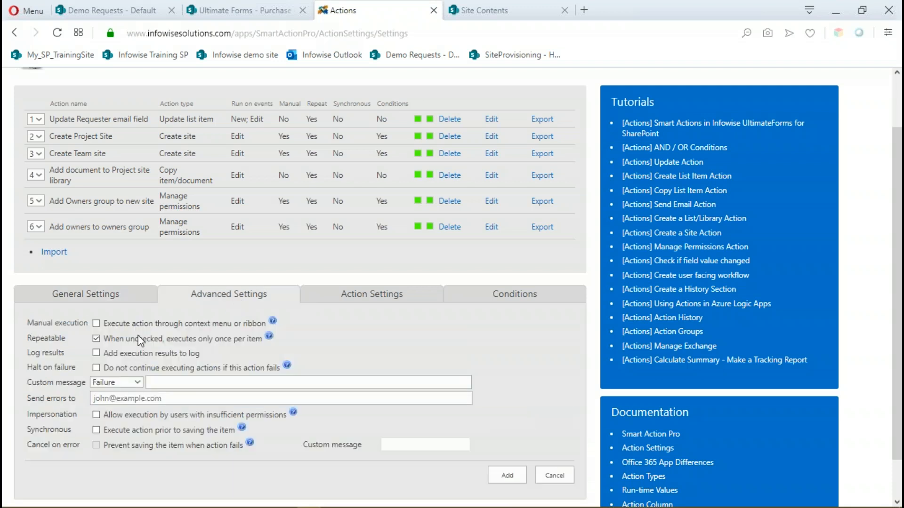
left_click(97, 324)
Choose New Site URL 2 as the column to set and copy the SiteProvisioning base URL from the Site Contents page's address.
left_click(358, 301)
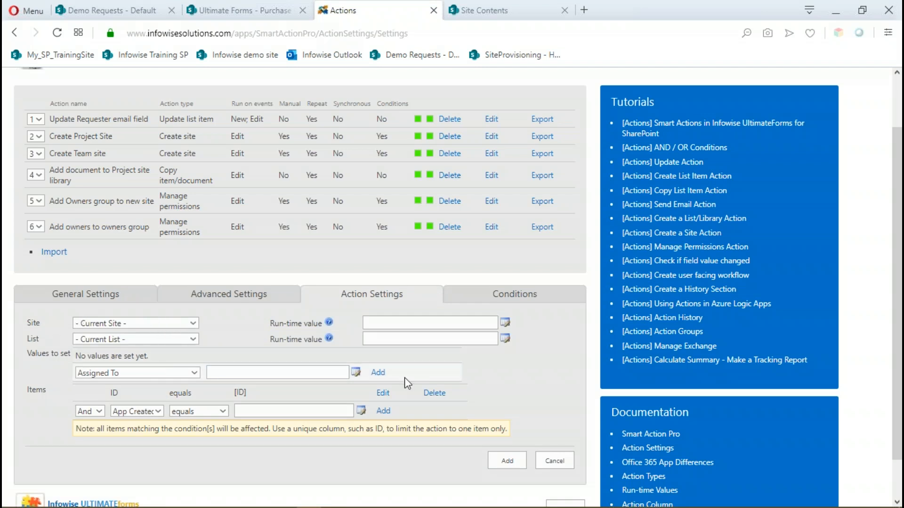
left_click(194, 373)
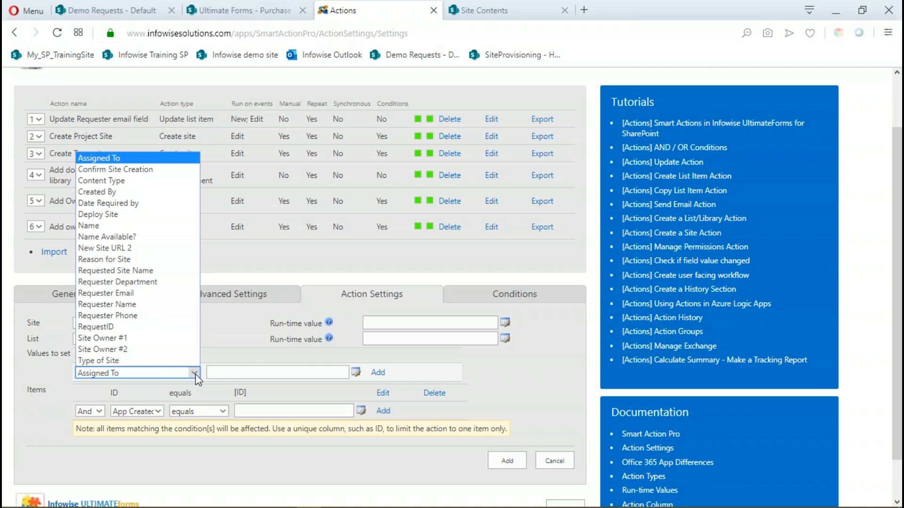
left_click(136, 249)
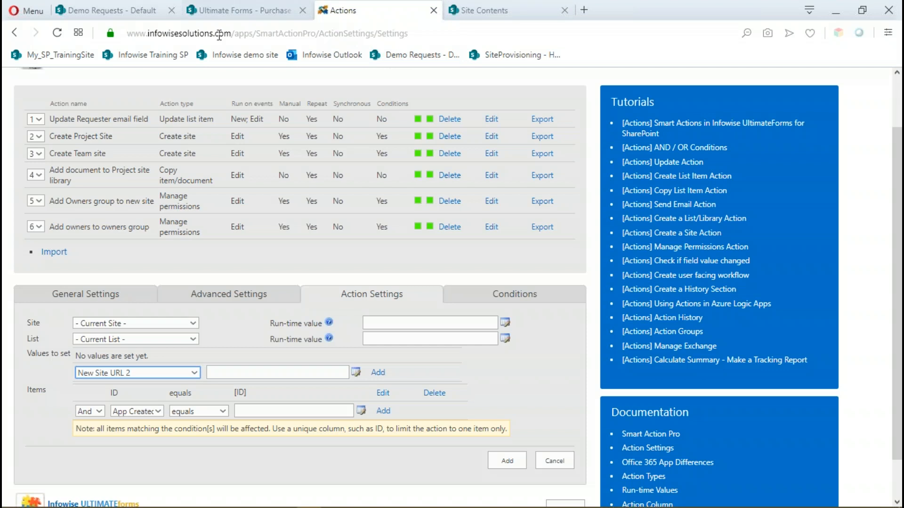
left_click(478, 11)
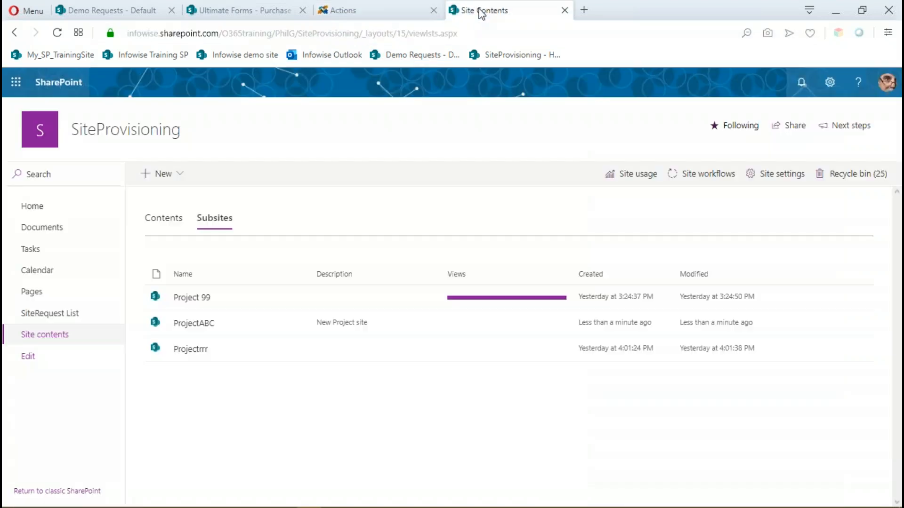
left_click_drag(367, 33, 94, 32)
key("ctrl+c")
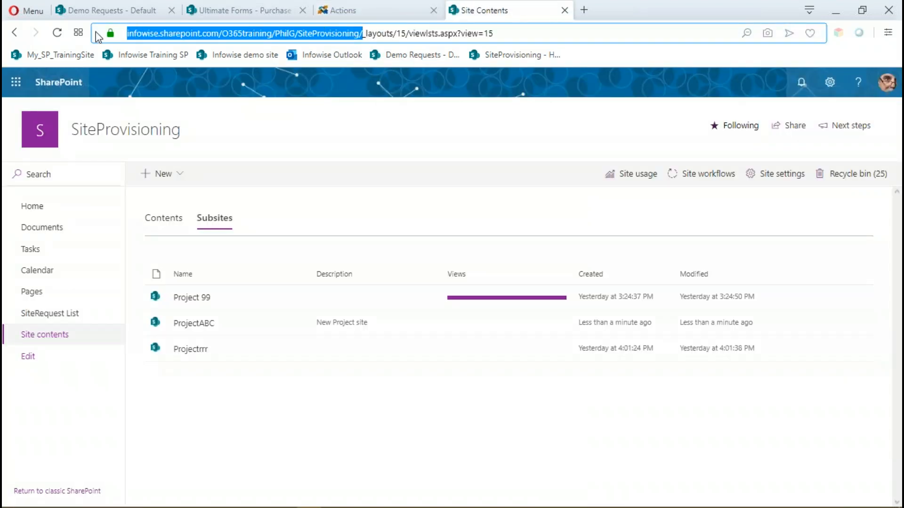
Compose the New Site URL 2 value from the copied SiteProvisioning URL followed by the Requested Site Name column.
left_click(359, 4)
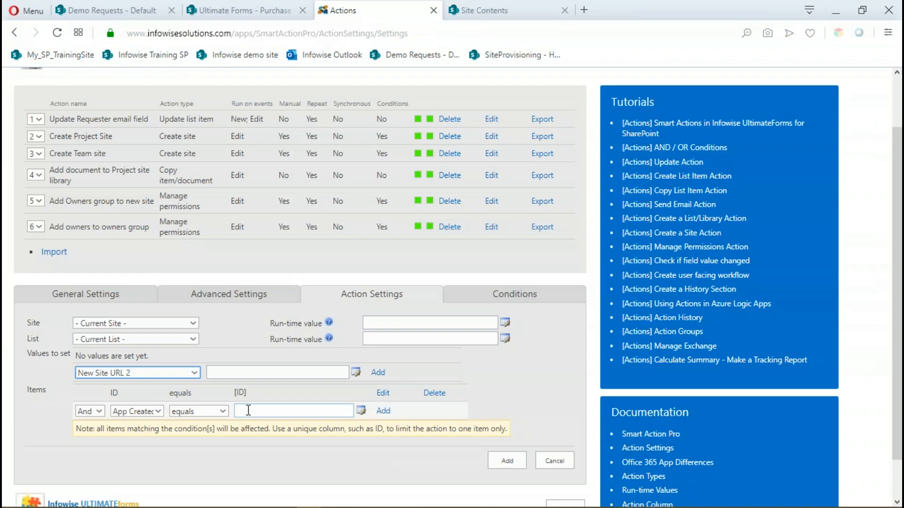
left_click(300, 374)
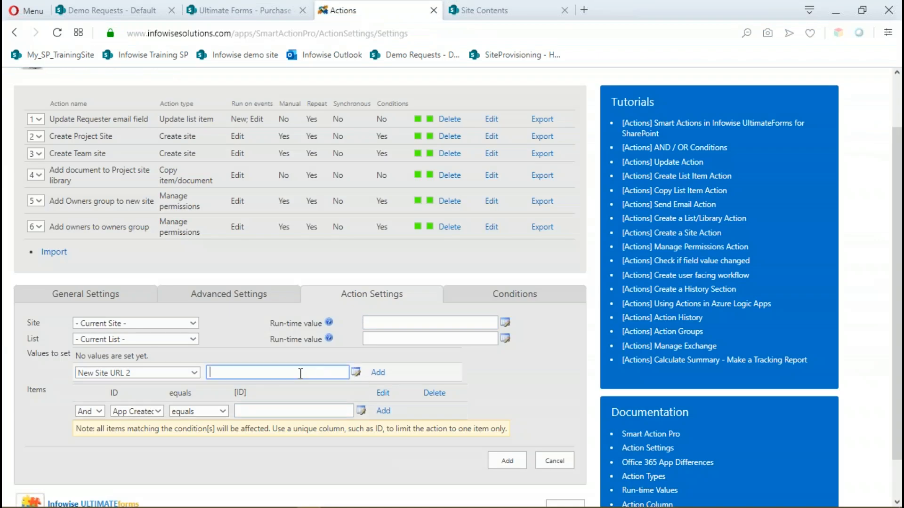
key("ctrl+v")
left_click(357, 372)
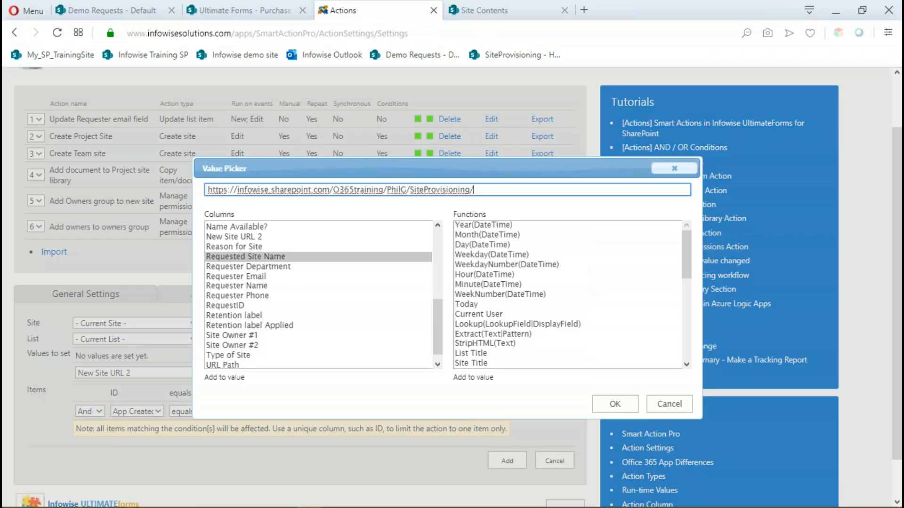
double_click(278, 256)
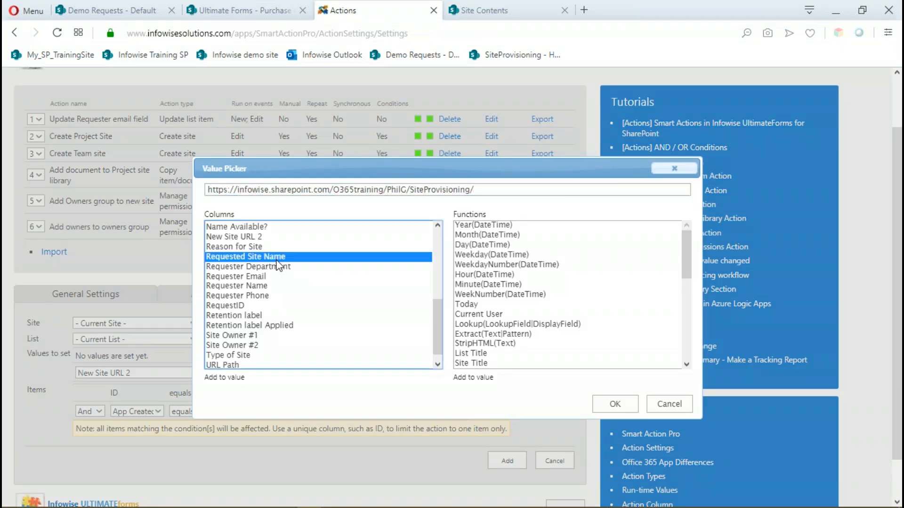
left_click(613, 405)
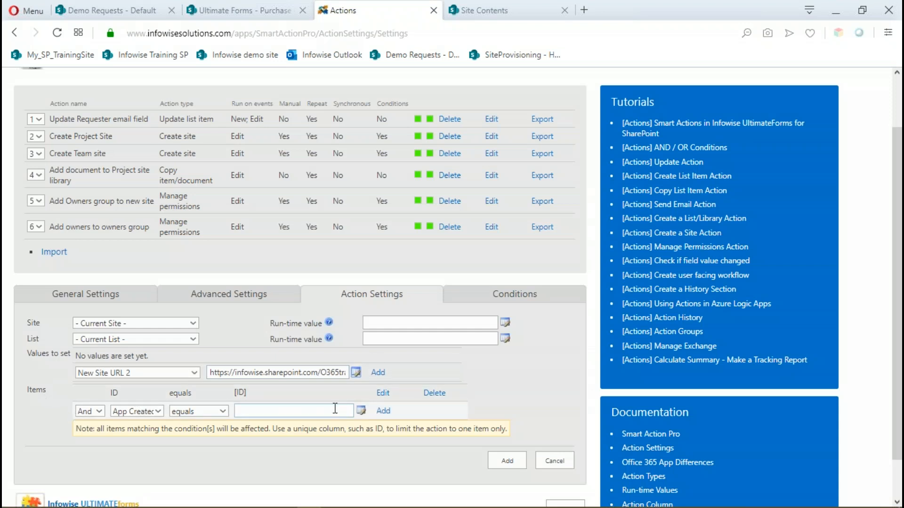
Add a condition to the Add URL action requiring Deploy Site after change to equal Yes.
left_click(499, 296)
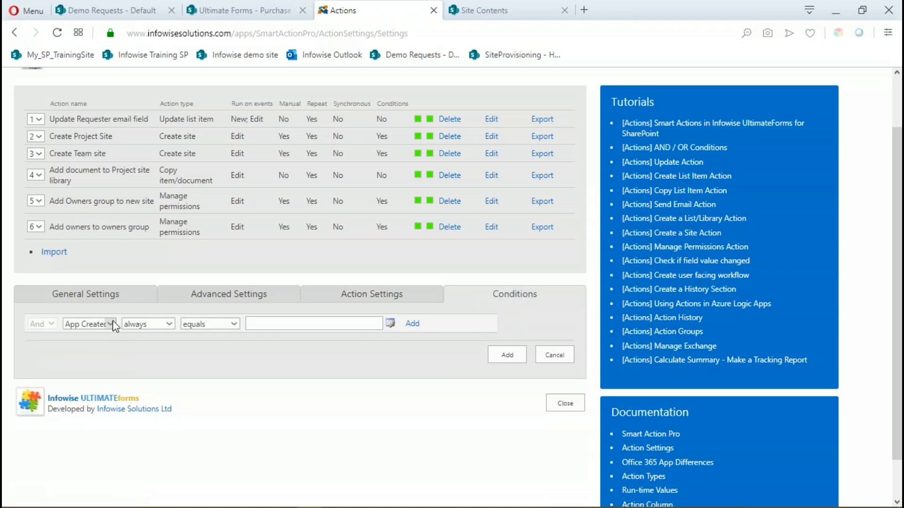
left_click(111, 324)
scroll(146, 261, "down", 1)
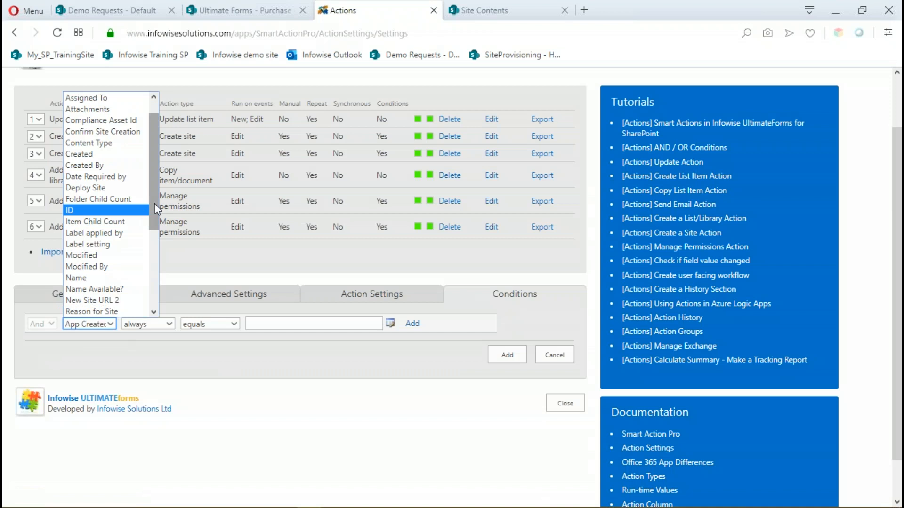
left_click_drag(154, 204, 157, 200)
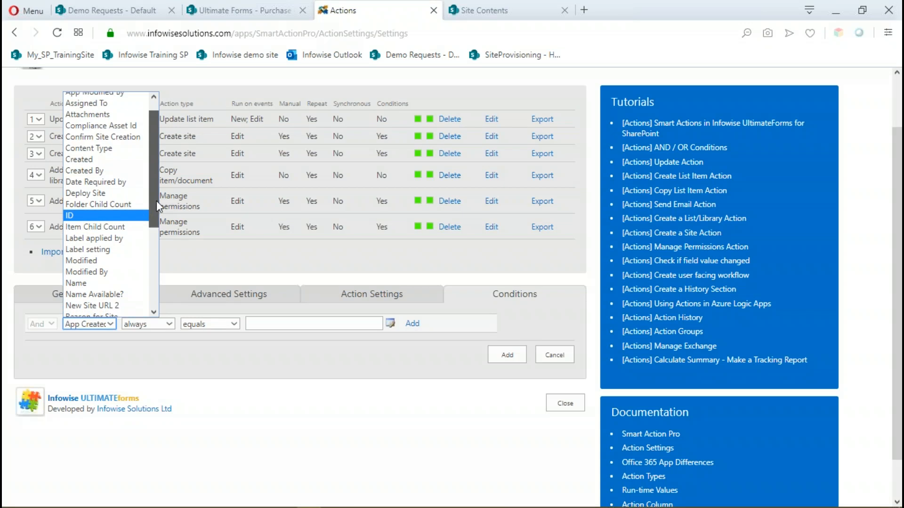
left_click(95, 193)
left_click(169, 323)
left_click(161, 349)
left_click(282, 325)
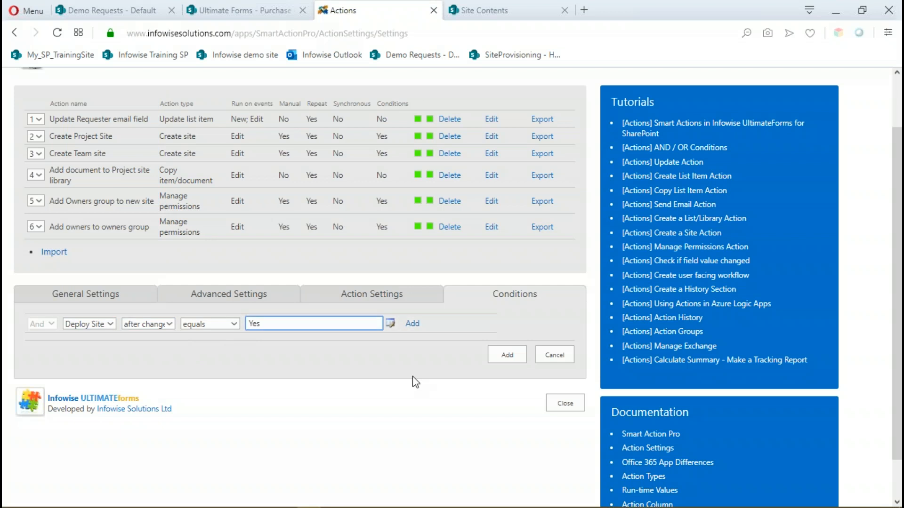
left_click(412, 323)
left_click(501, 372)
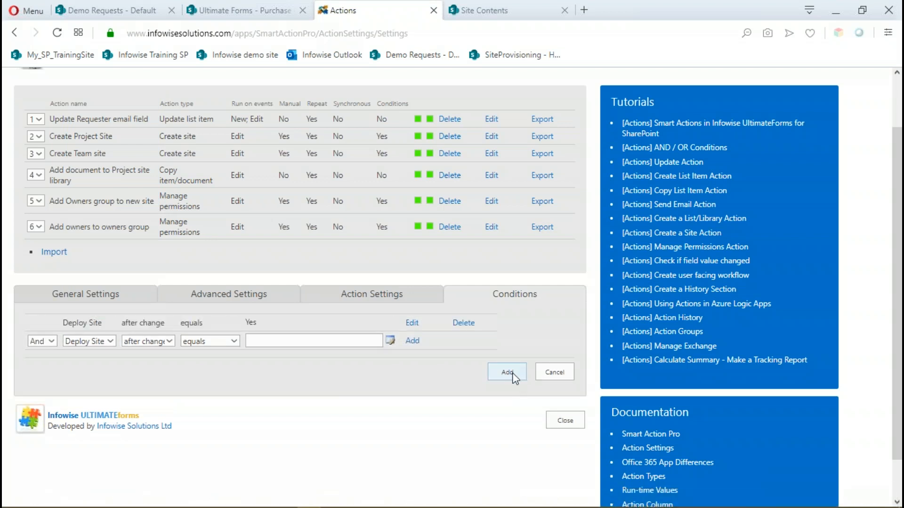
Add the composed New Site URL 2 entry to the values to set and save the Add URL action.
left_click(381, 294)
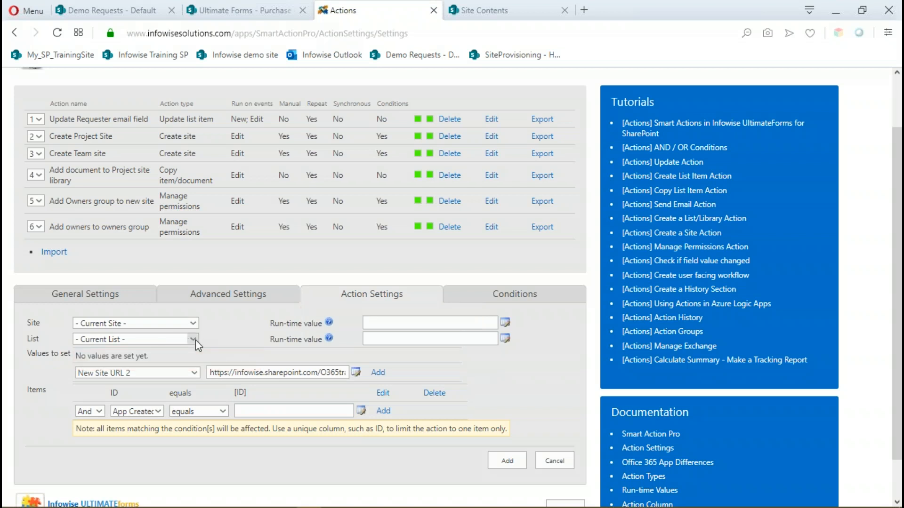
left_click(378, 373)
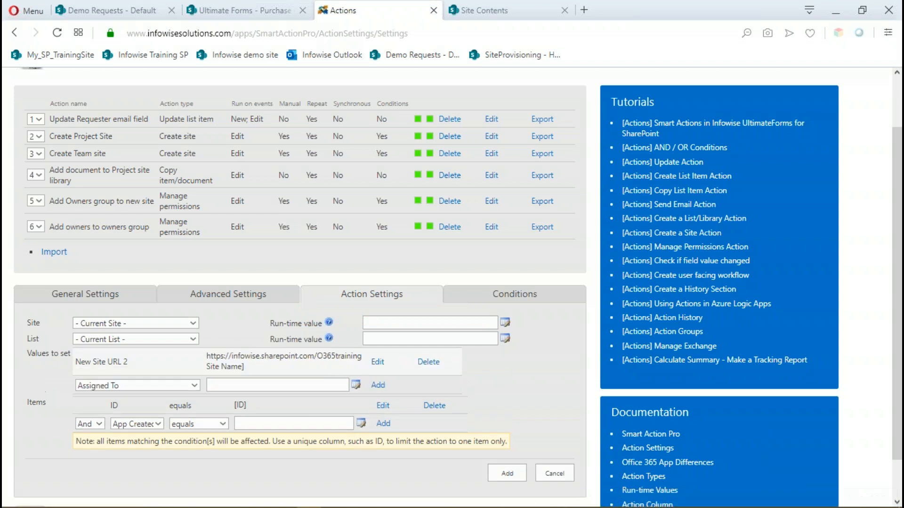
left_click(507, 473)
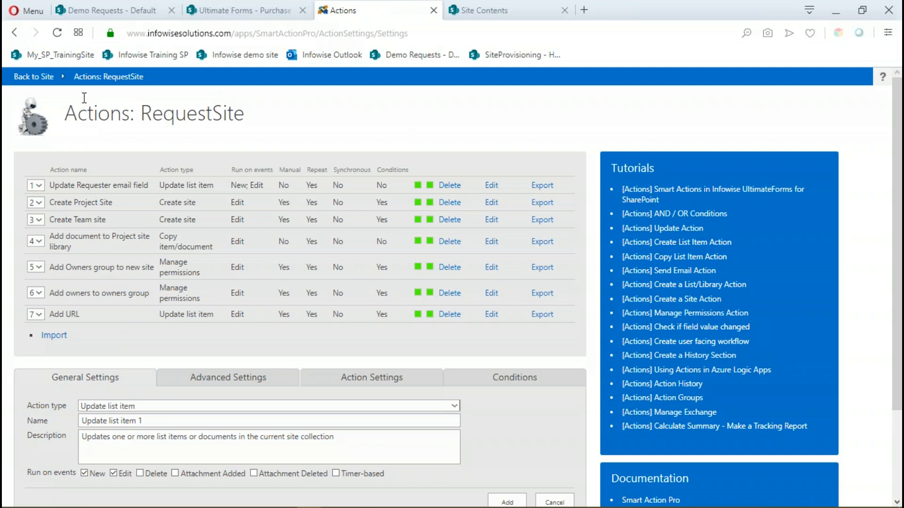
Leave the action settings and return to the RequestSite list by way of the SiteProvisioning calendar.
left_click(109, 79)
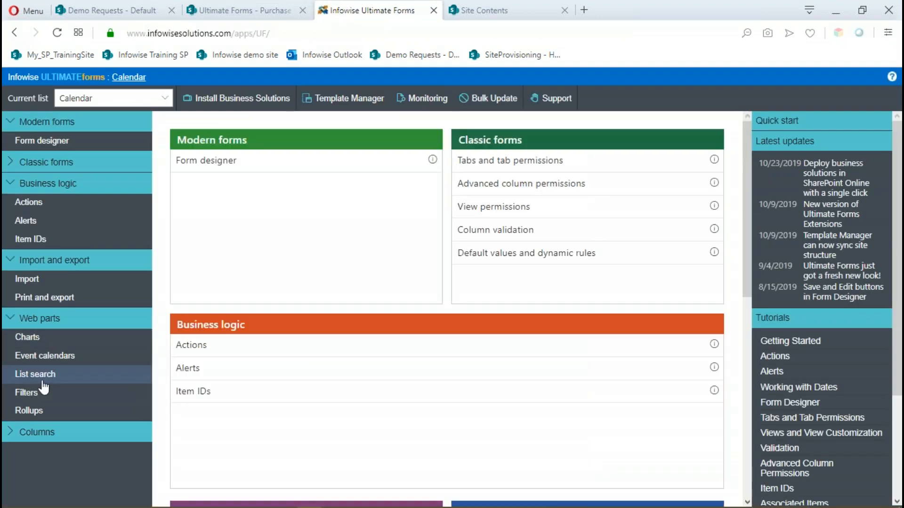
left_click(128, 77)
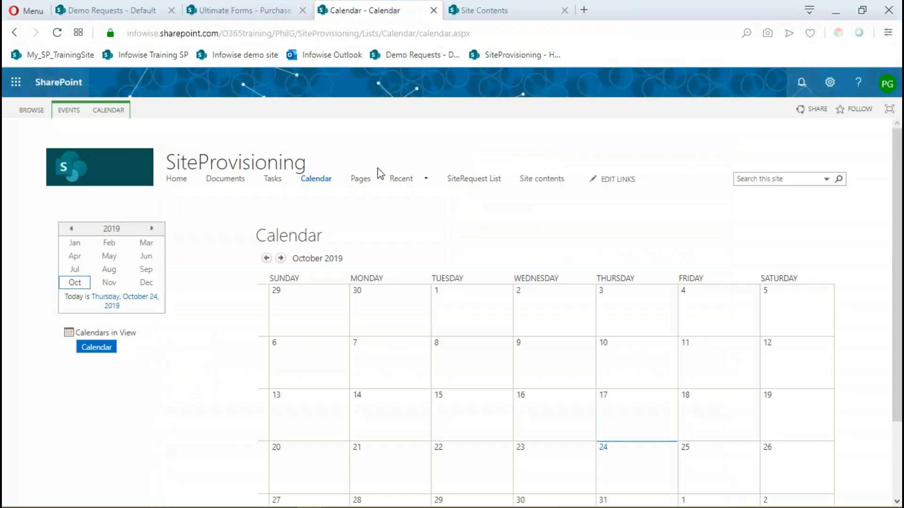
left_click(474, 178)
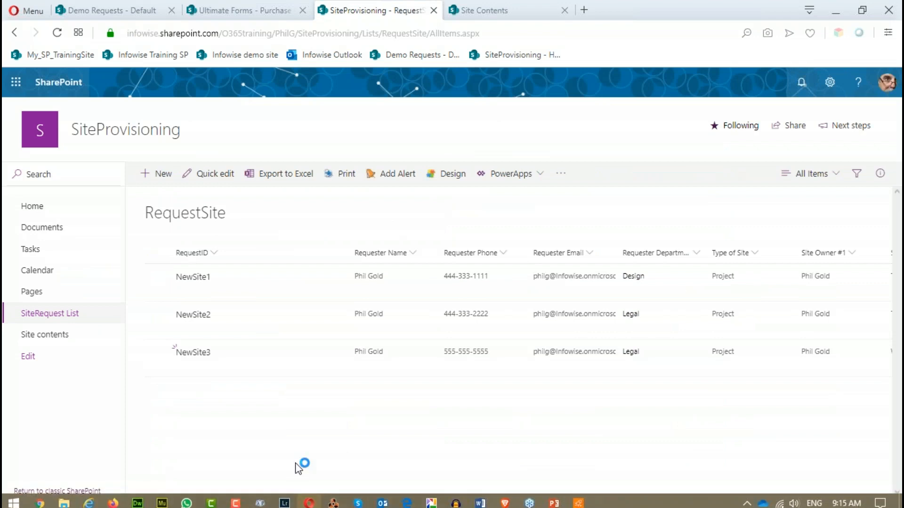
Run the Add URL action on the ProjectABC request, close the Run Actions dialog and refresh the list.
left_click_drag(296, 500, 692, 503)
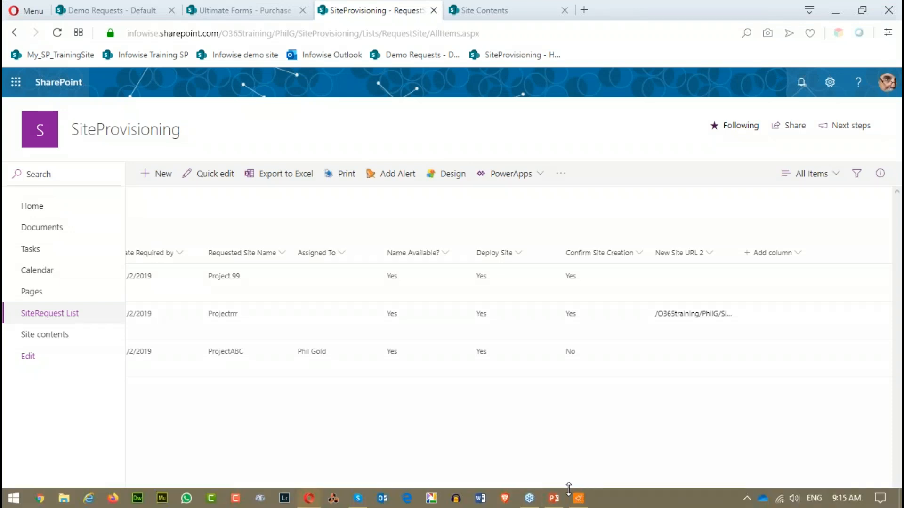
left_click(217, 354)
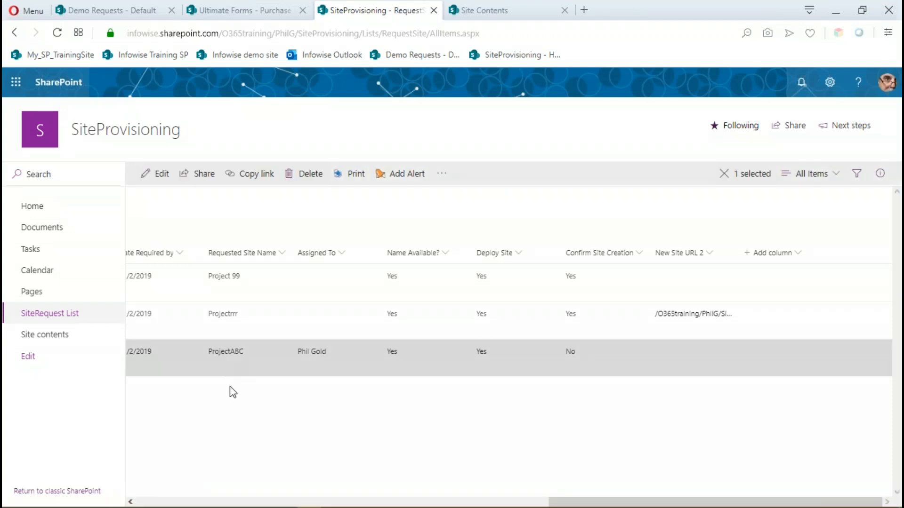
left_click(442, 174)
left_click(471, 198)
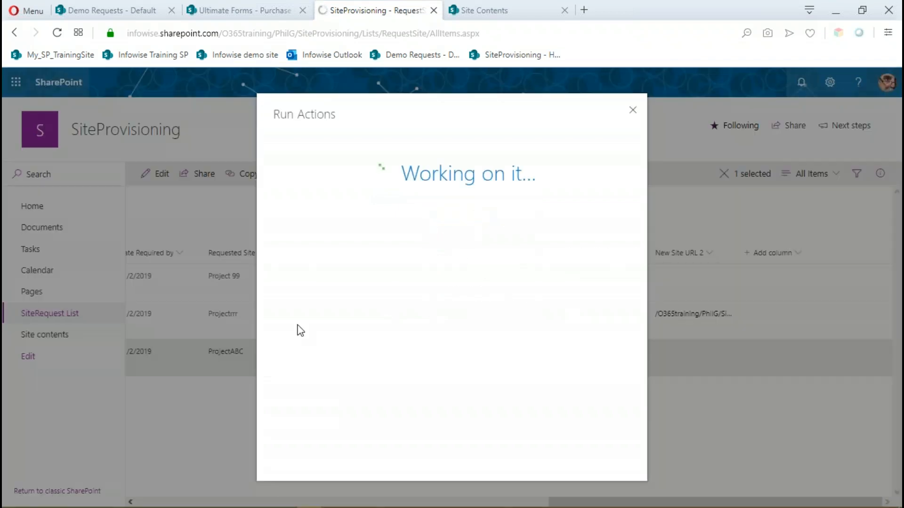
left_click(338, 293)
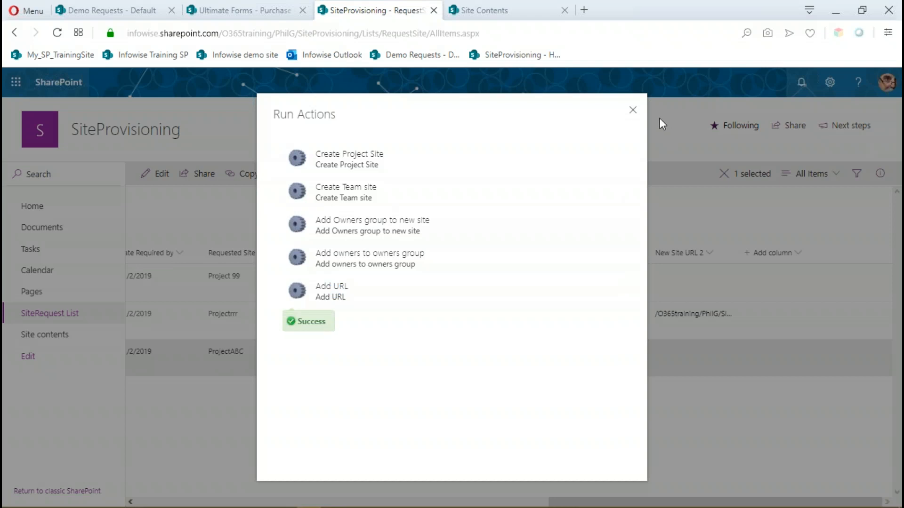
left_click(635, 113)
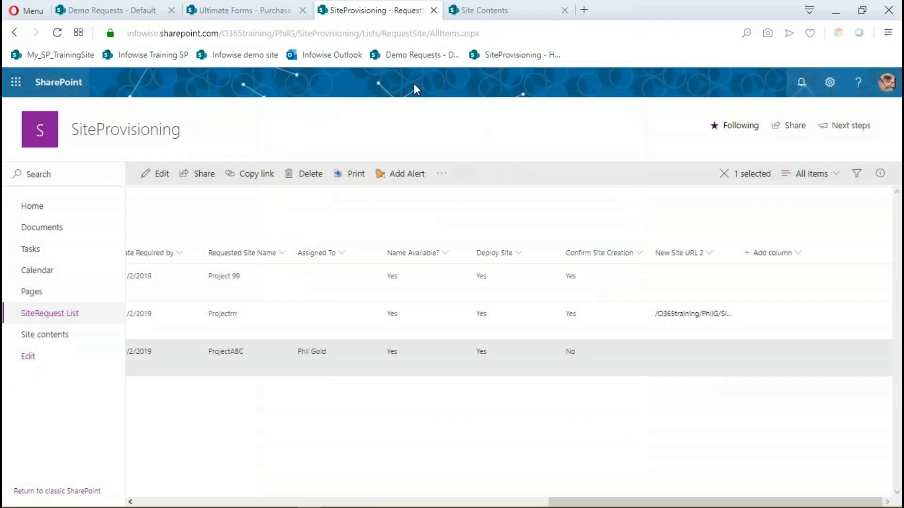
left_click(57, 33)
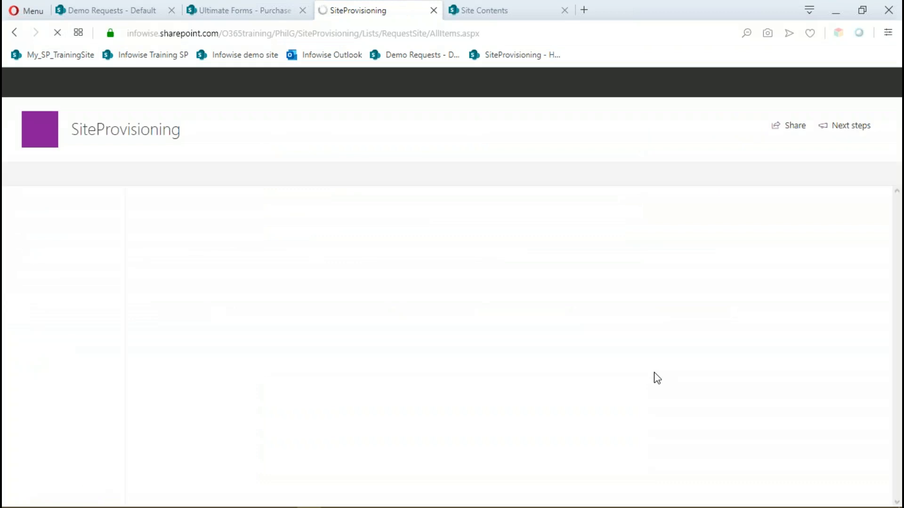
mouse_move(433, 506)
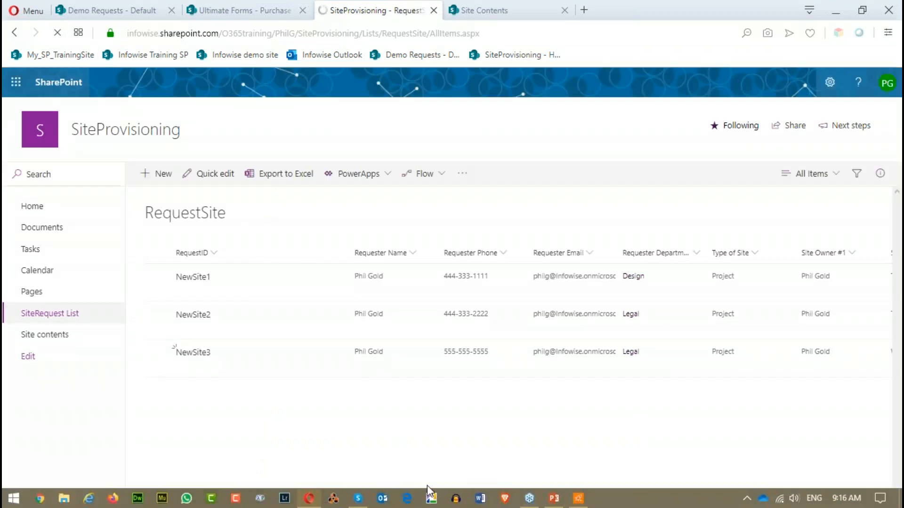
Check the ProjectABC request's New Site URL 2 link by opening the site it leads to, and close that site.
left_click_drag(430, 502, 843, 502)
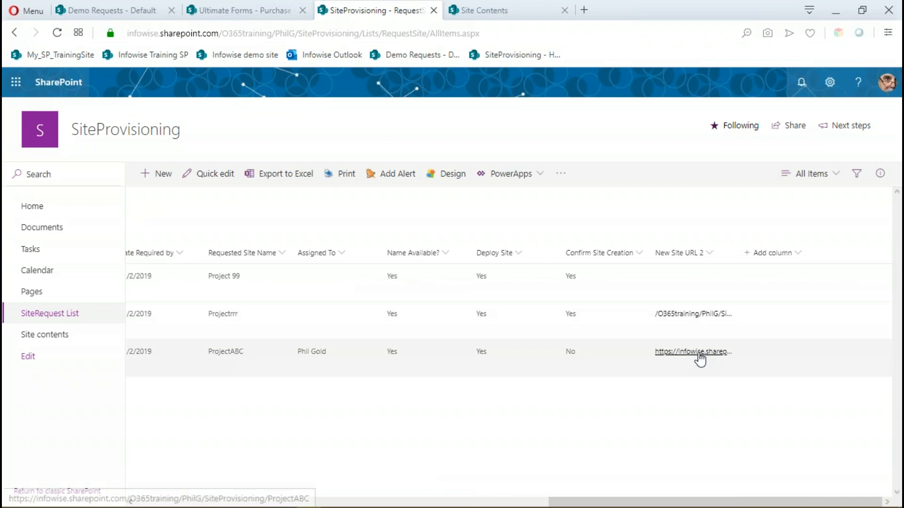
left_click(683, 354)
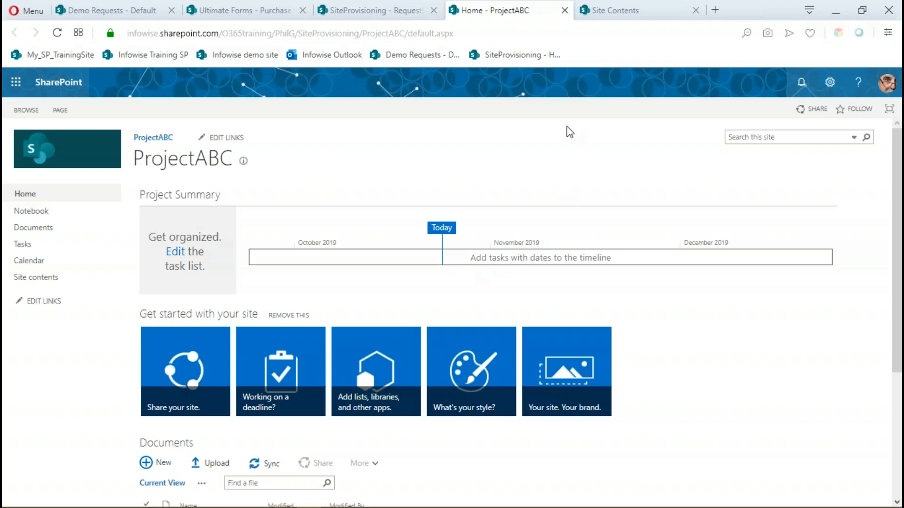
left_click(565, 10)
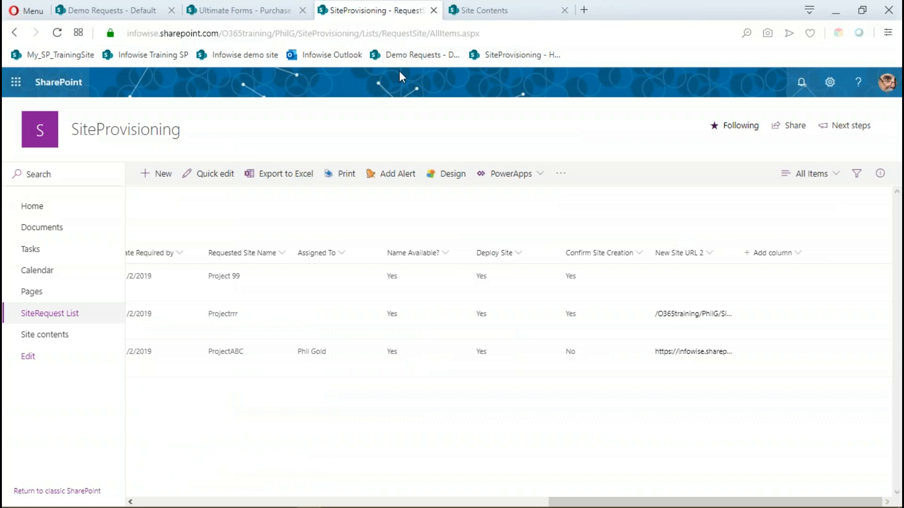
Open the Ultimate Forms design page for the RequestSite list and go to its Alerts settings.
left_click_drag(541, 502, 112, 482)
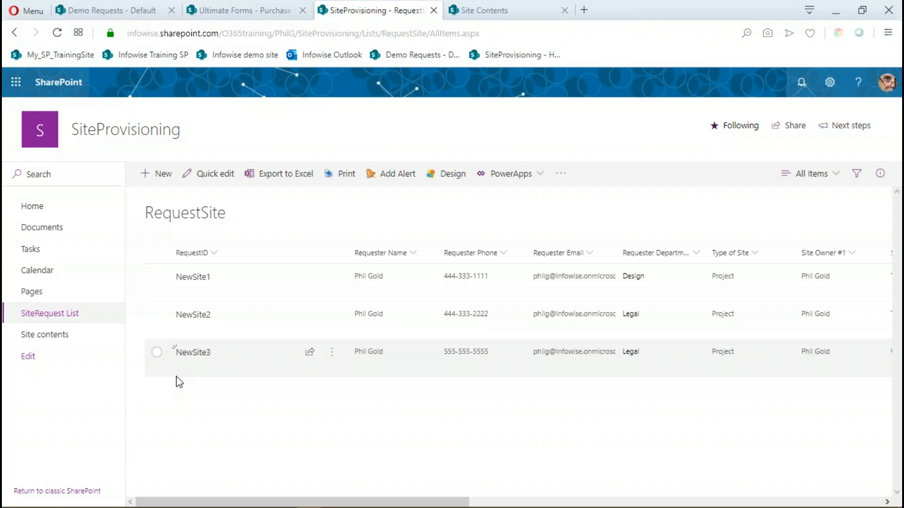
left_click_drag(347, 502, 763, 504)
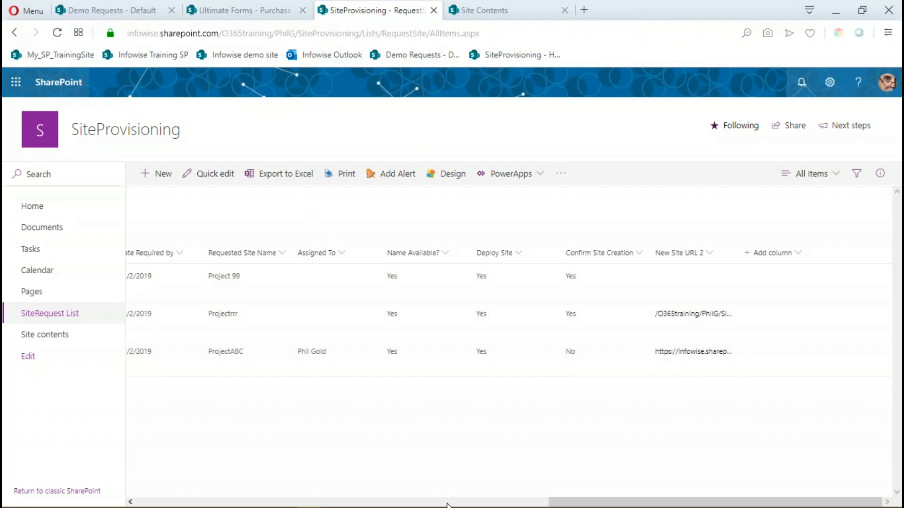
left_click_drag(565, 502, 263, 485)
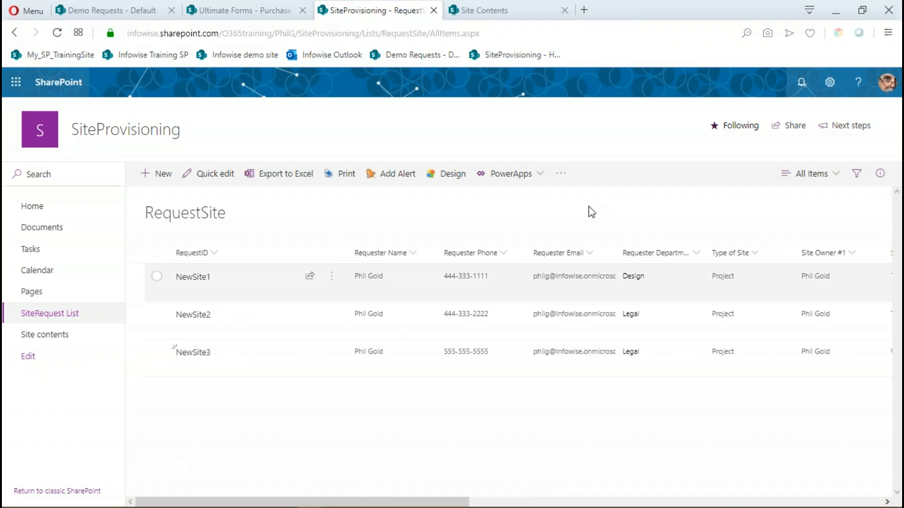
left_click(450, 176)
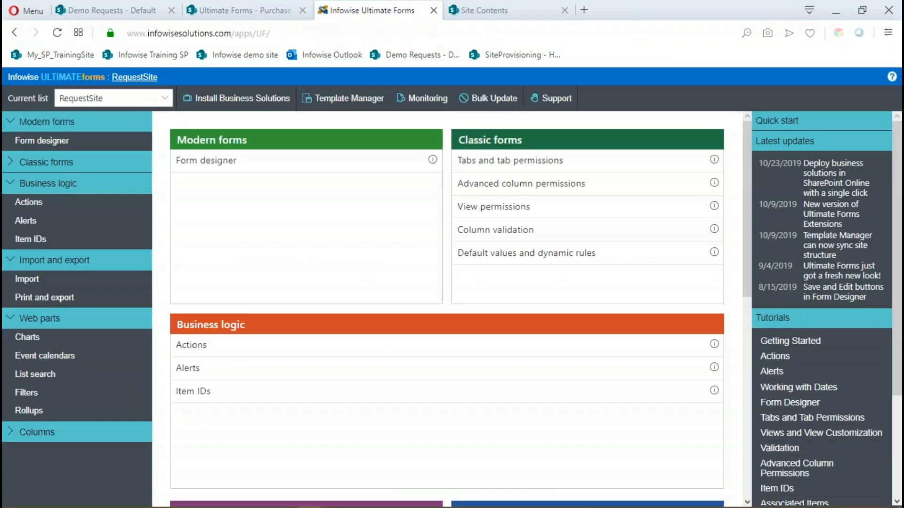
scroll(308, 305, "down", 3)
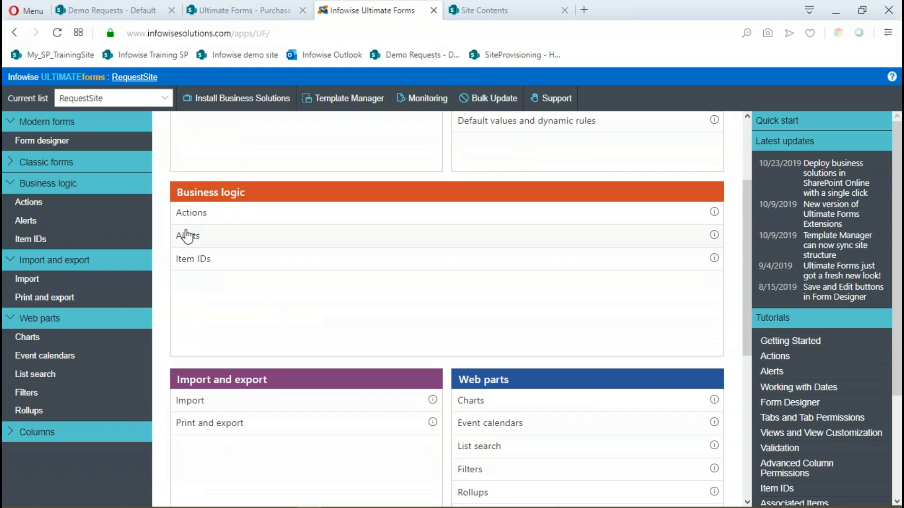
left_click(188, 237)
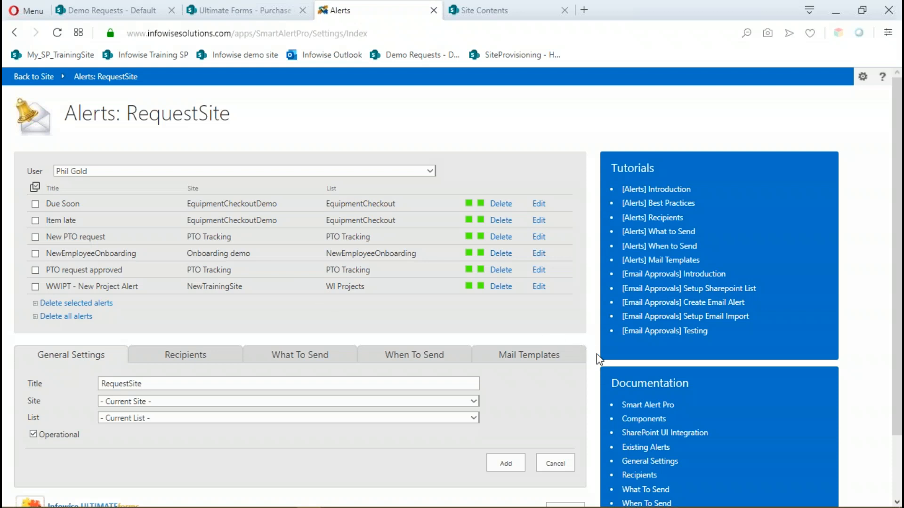
Review the existing New Site Notification mail template and its available columns, and close the template editor without changes.
scroll(597, 354, "down", 2)
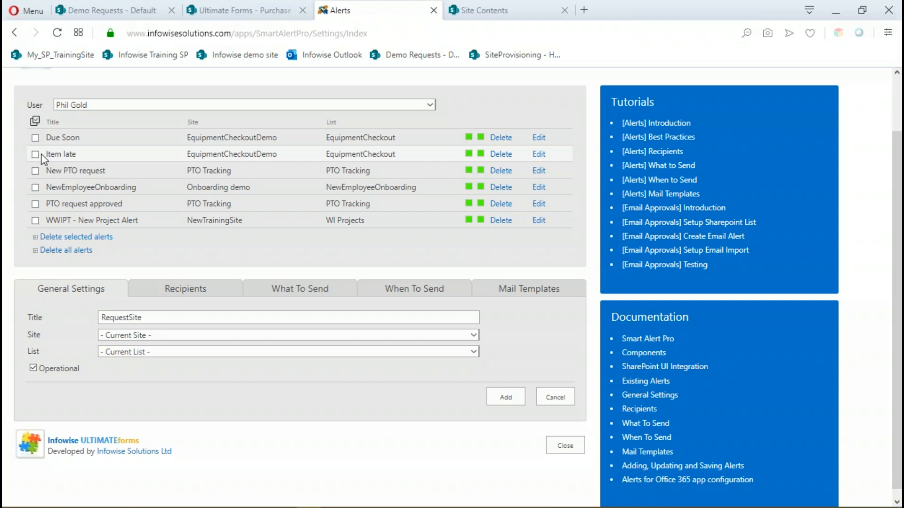
left_click(529, 295)
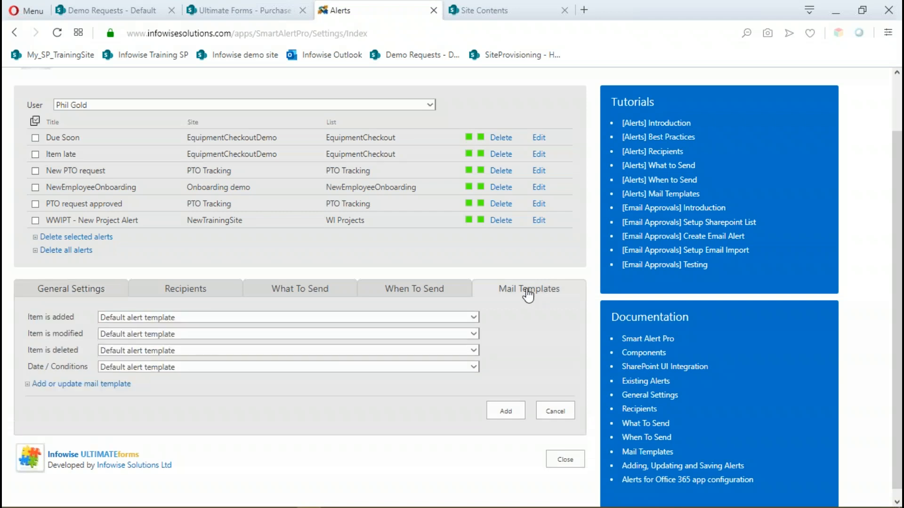
left_click(68, 388)
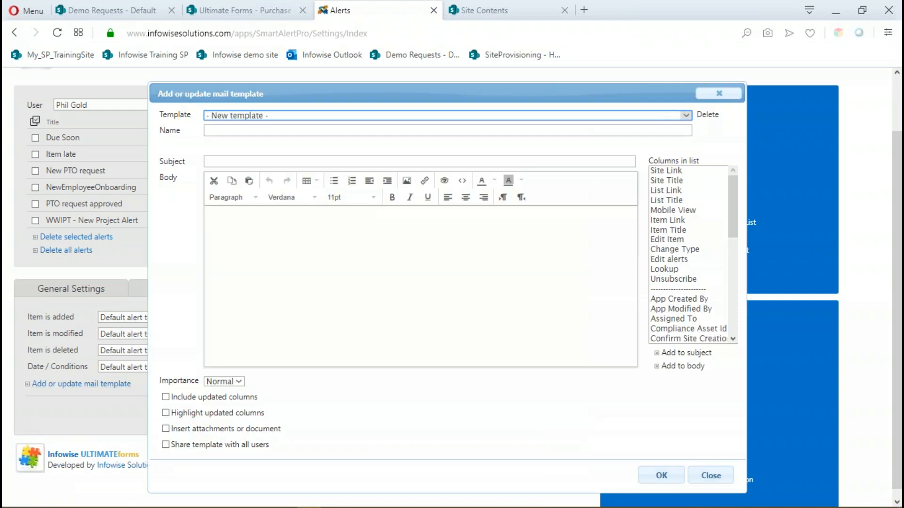
left_click(687, 118)
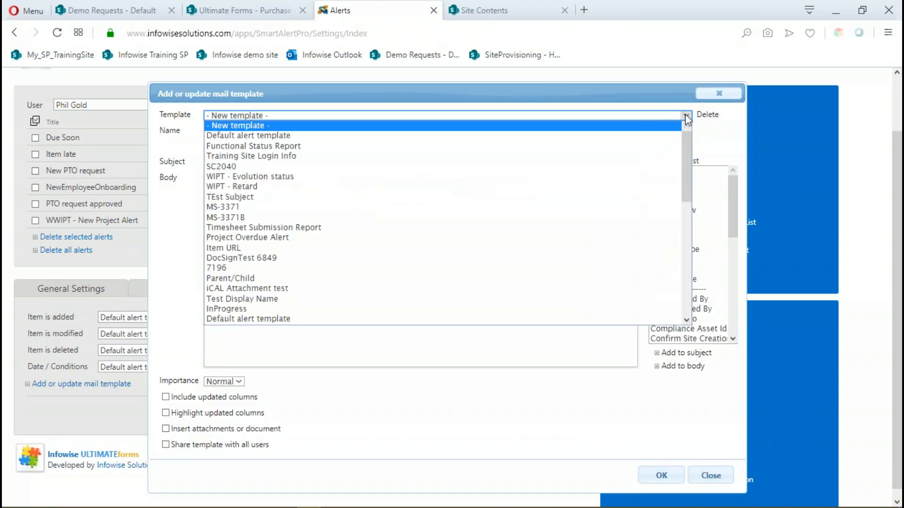
scroll(592, 204, "down", 10)
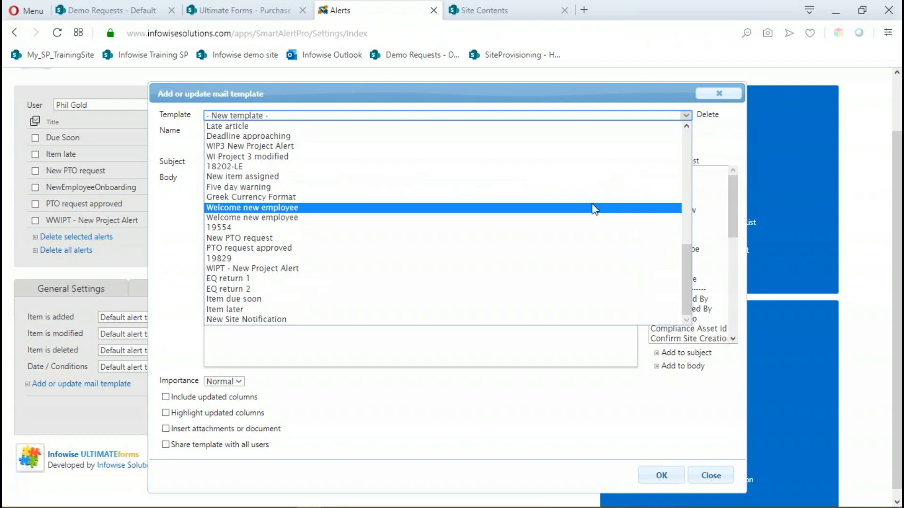
left_click(238, 320)
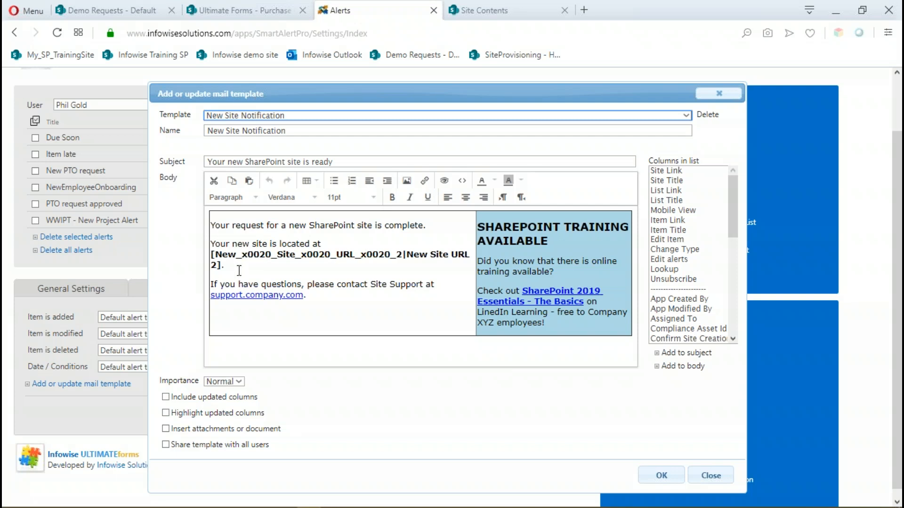
left_click_drag(733, 231, 733, 238)
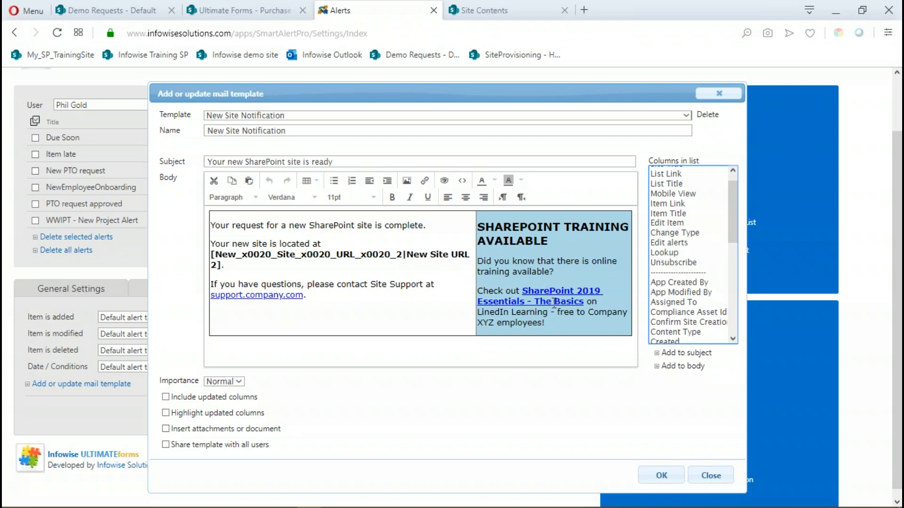
scroll(403, 238, "up", 2)
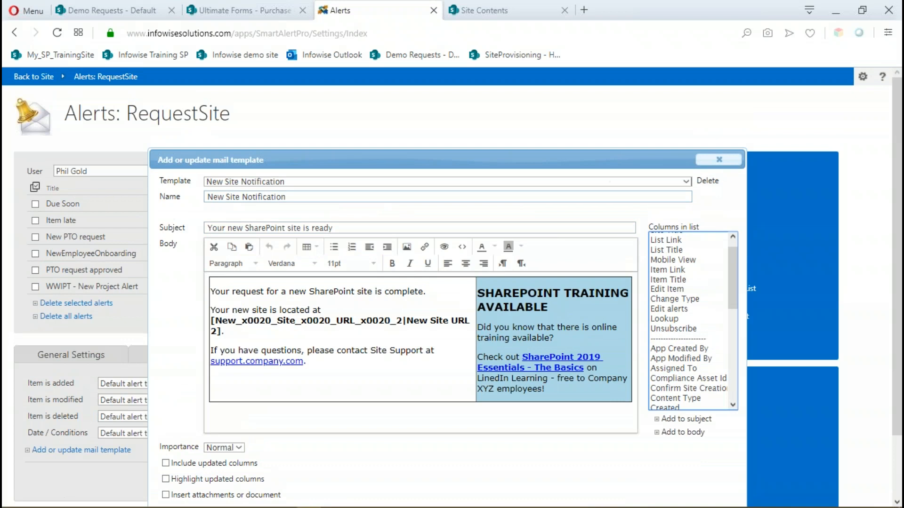
scroll(612, 176, "down", 2)
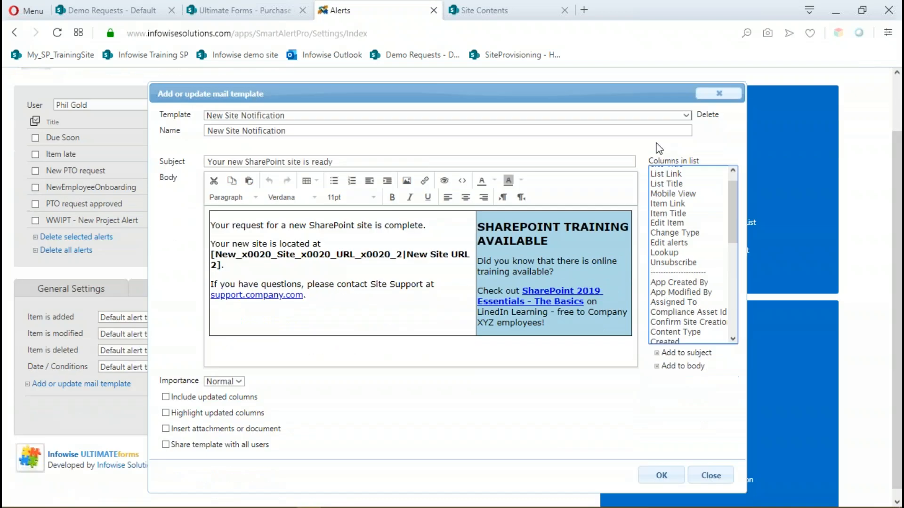
left_click(721, 94)
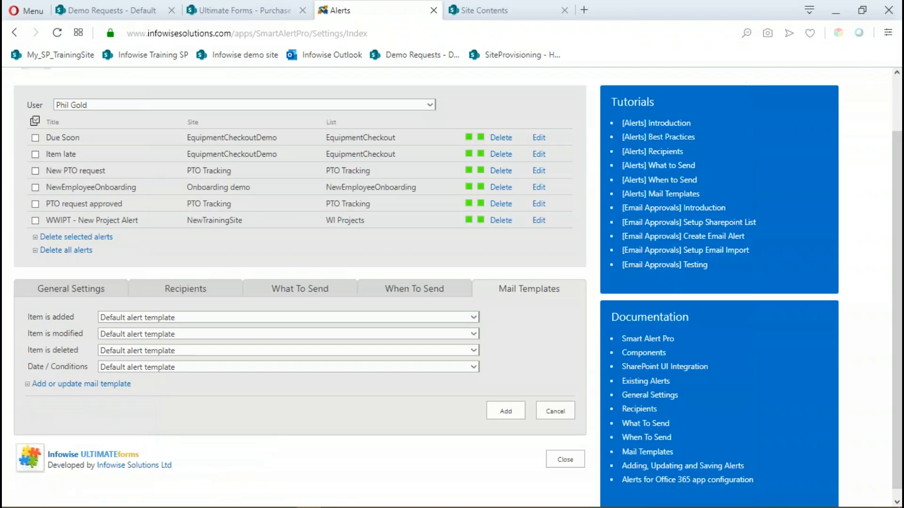
Title the new RequestSite alert "Notify Owners of new Site" in its general settings.
left_click(59, 289)
double_click(166, 318)
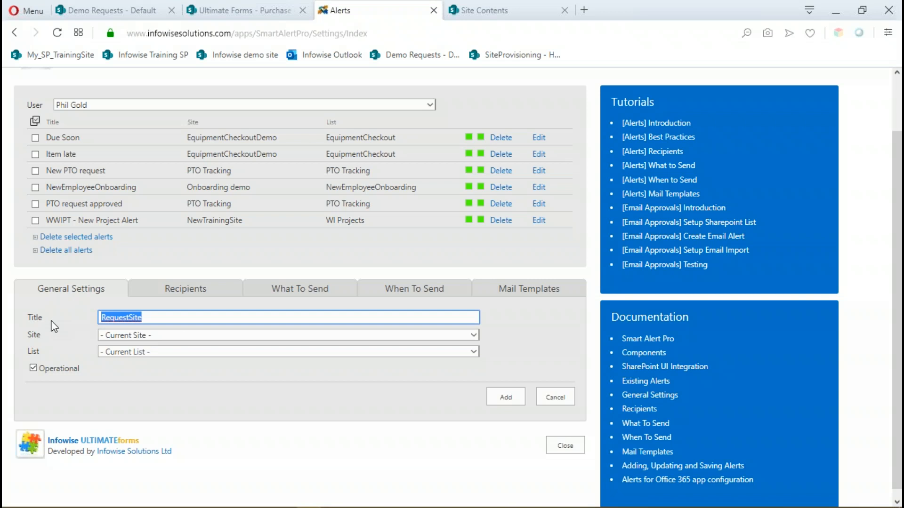
type("N")
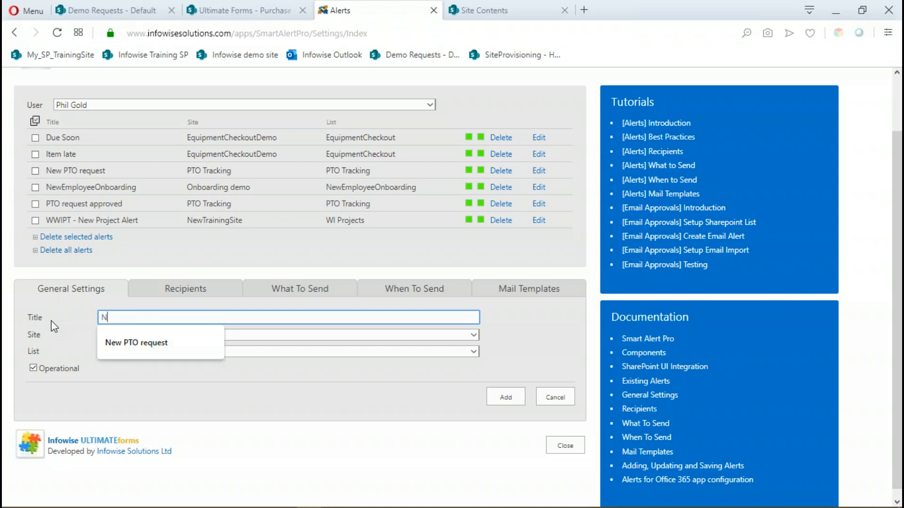
type("otify Owners of new Site")
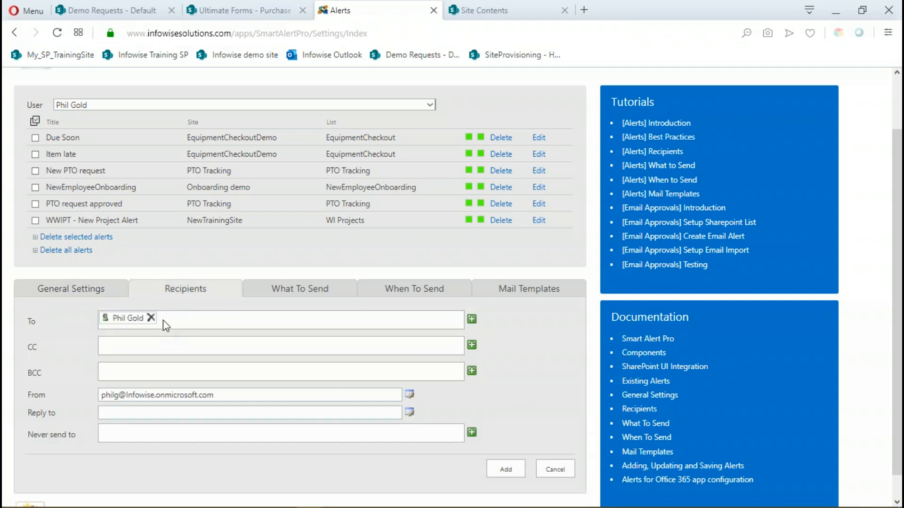
Replace the alert's default To recipient with the users in the Site Owner #1 column.
left_click(151, 319)
left_click(472, 320)
left_click(402, 270)
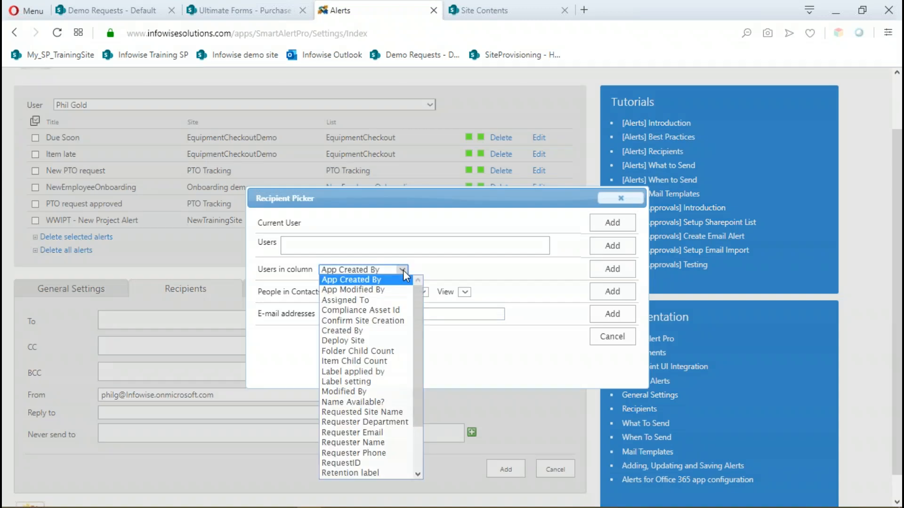
left_click_drag(417, 300, 423, 377)
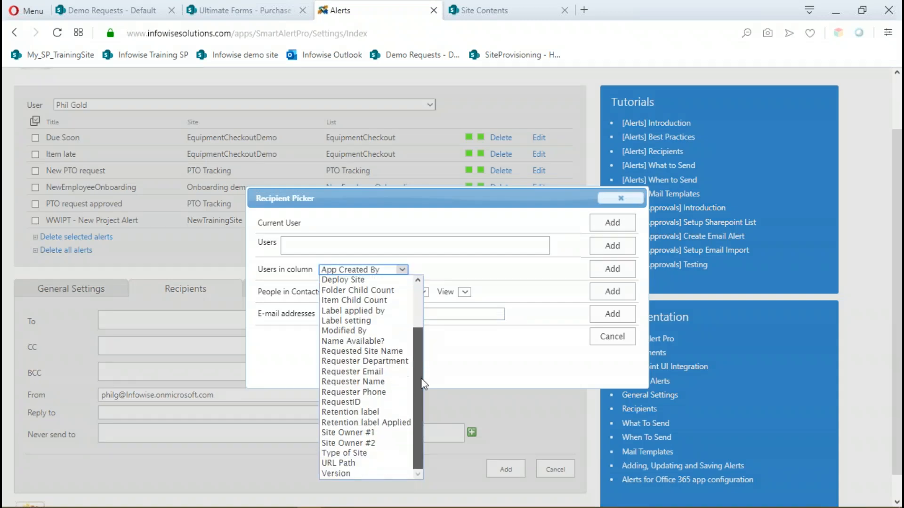
left_click(368, 432)
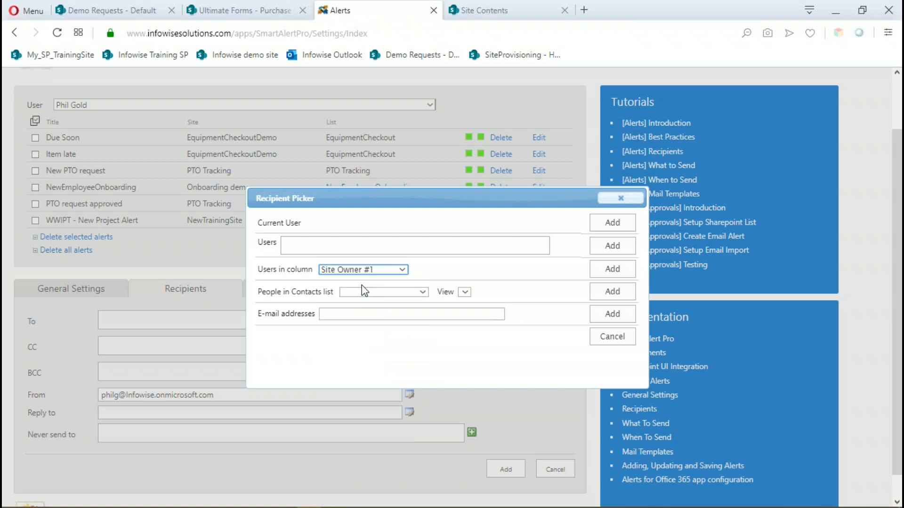
left_click(611, 272)
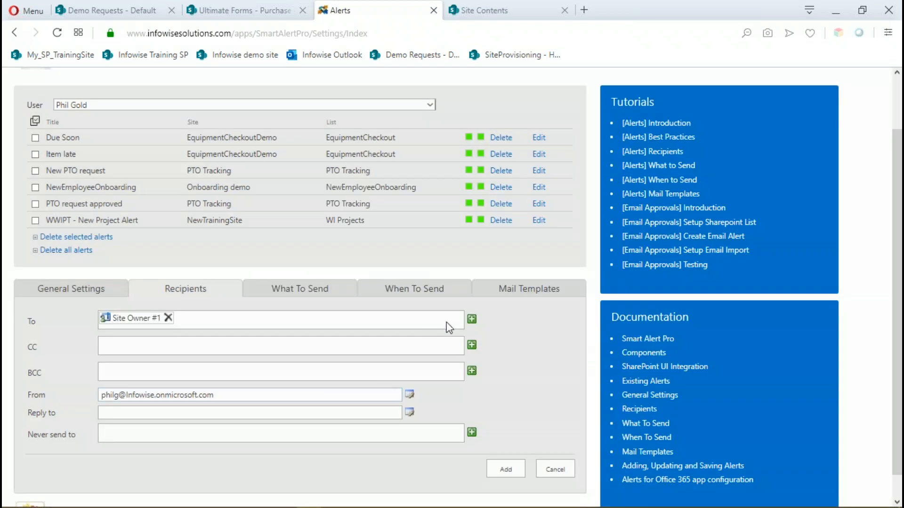
Add the users in the Site Owner #2 column as a further To recipient of the alert.
left_click(471, 320)
left_click(402, 269)
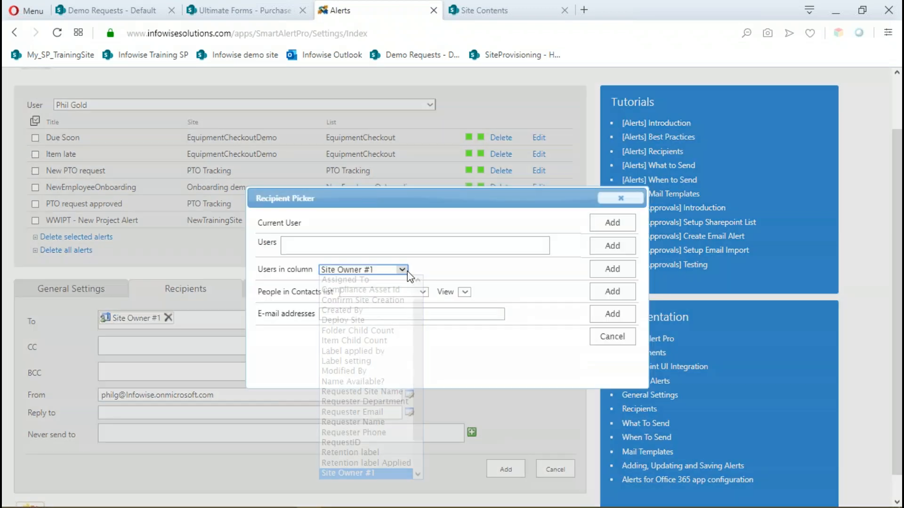
scroll(419, 430, "down", 1)
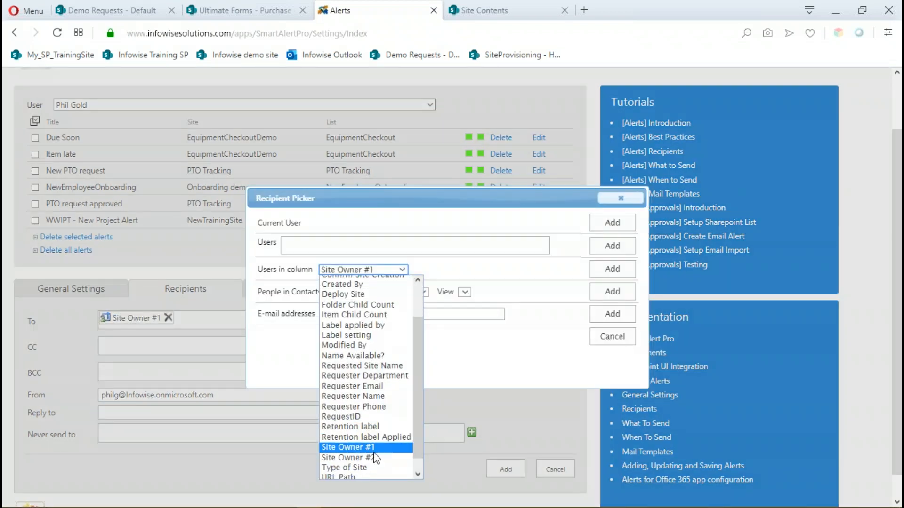
left_click(362, 459)
left_click(610, 269)
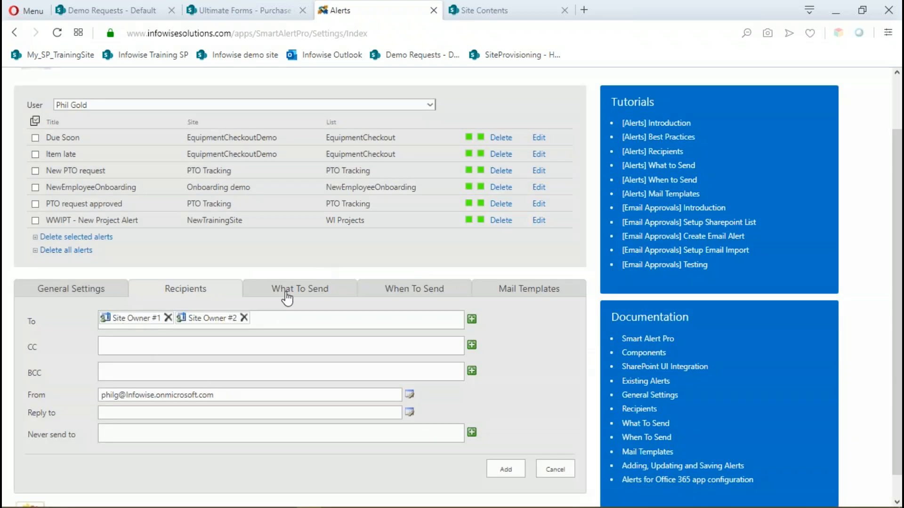
Turn off sending the alert when an item is added, leaving only modified items as the trigger.
scroll(297, 296, "down", 1)
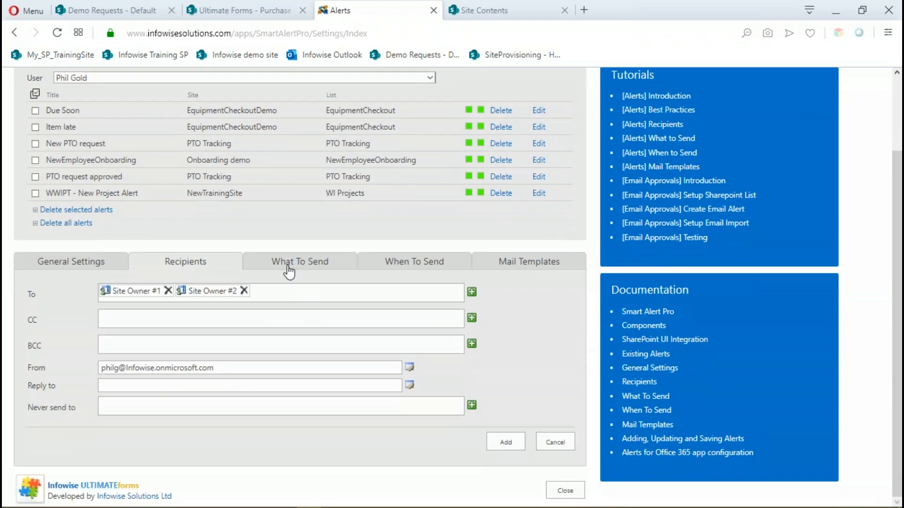
left_click(293, 263)
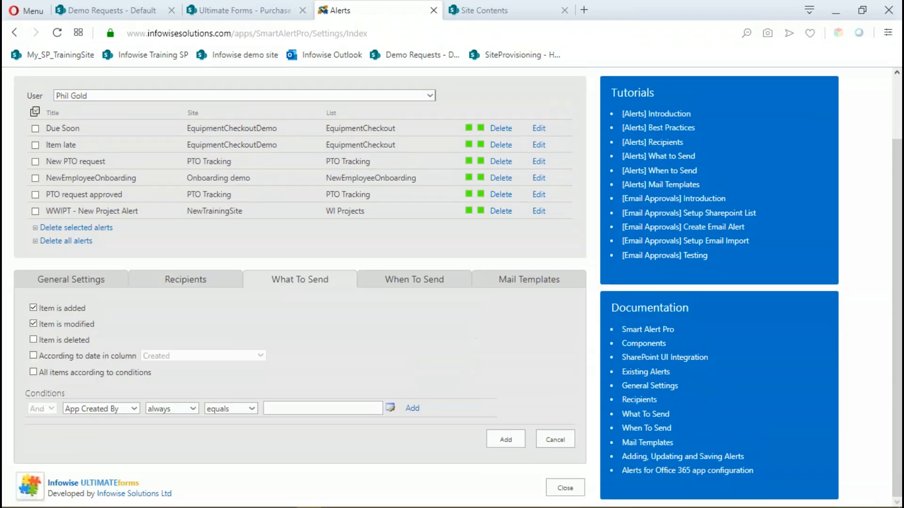
left_click(34, 308)
Add a condition to the alert requiring Confirm Site Creation, after change, to equal Yes.
left_click(133, 409)
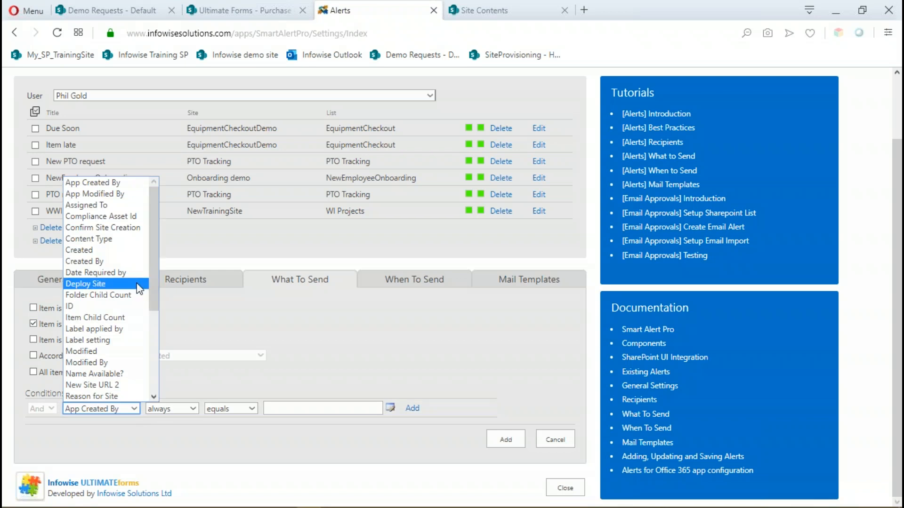
left_click(134, 228)
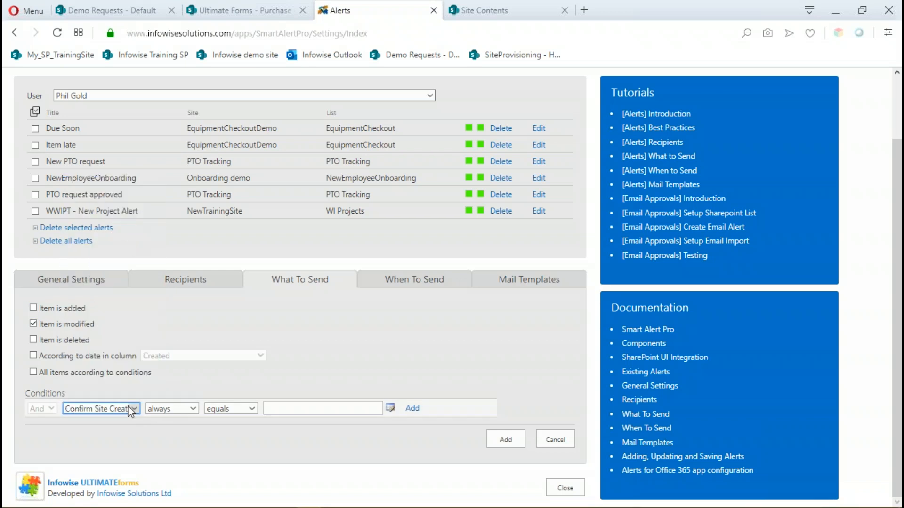
left_click(193, 409)
left_click(167, 430)
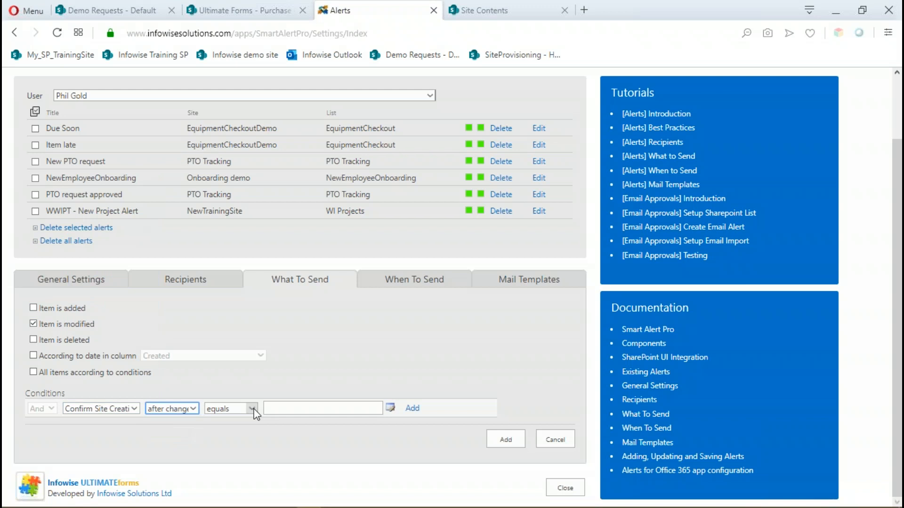
left_click(301, 408)
type("Yes")
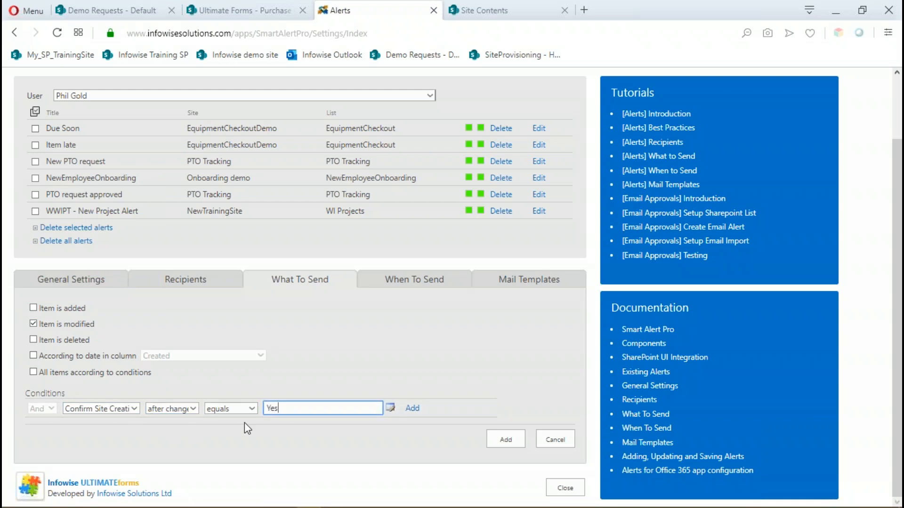
left_click(413, 408)
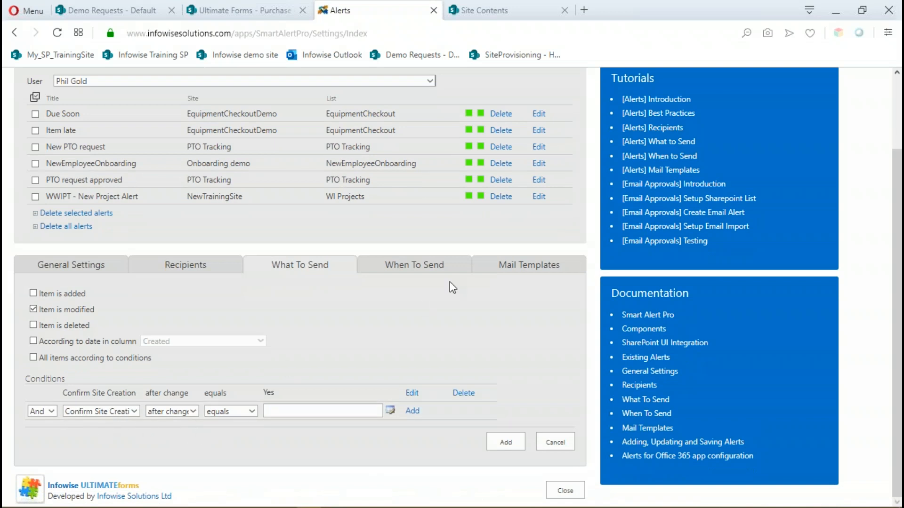
Assign the New Site Notification mail template to the alert's added and modified item events.
left_click(420, 265)
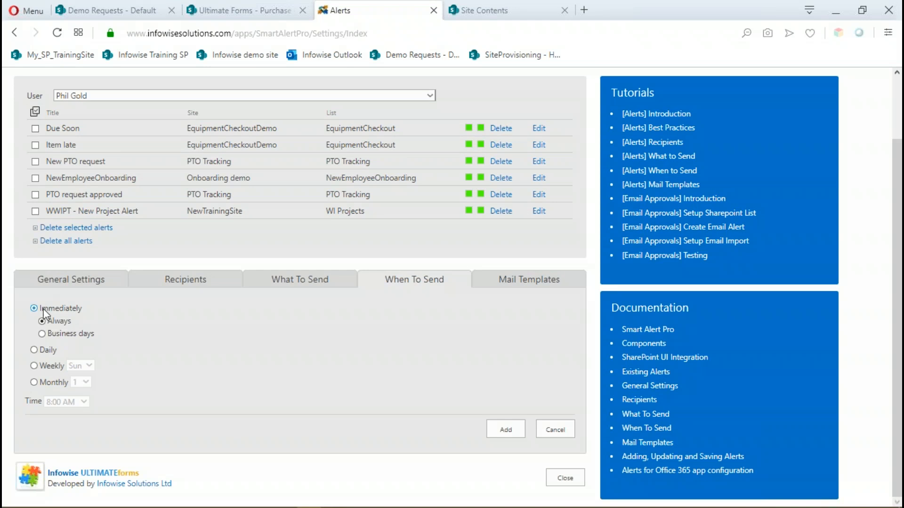
left_click(531, 283)
left_click(474, 308)
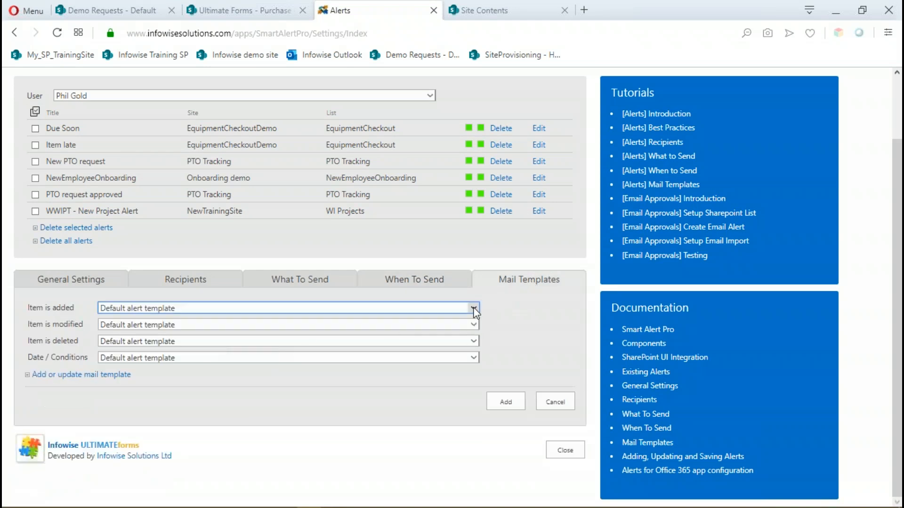
left_click_drag(475, 146, 220, 319)
left_click(148, 295)
left_click(475, 329)
left_click_drag(474, 156, 474, 292)
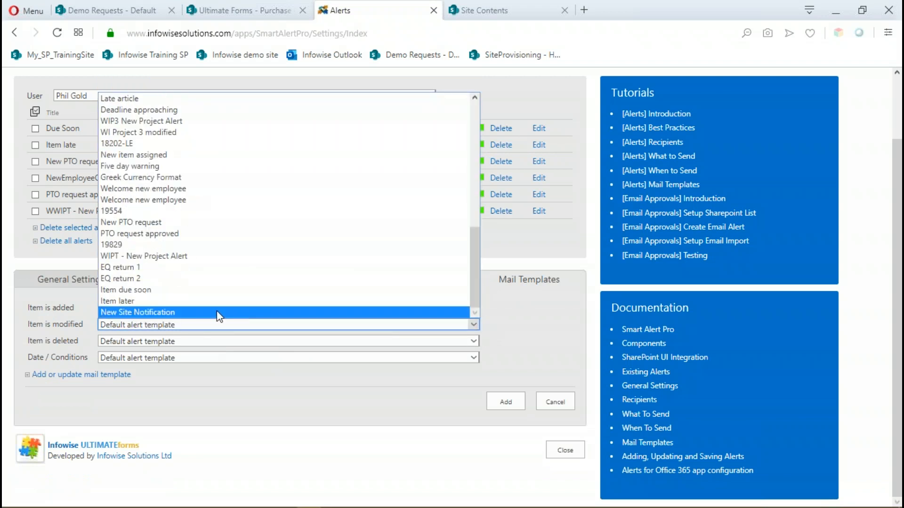
left_click(241, 313)
Assign the New Site Notification template to the deleted item and date/conditions events as well, and add the alert to RequestSite.
left_click(477, 341)
left_click_drag(474, 188, 473, 315)
left_click(185, 331)
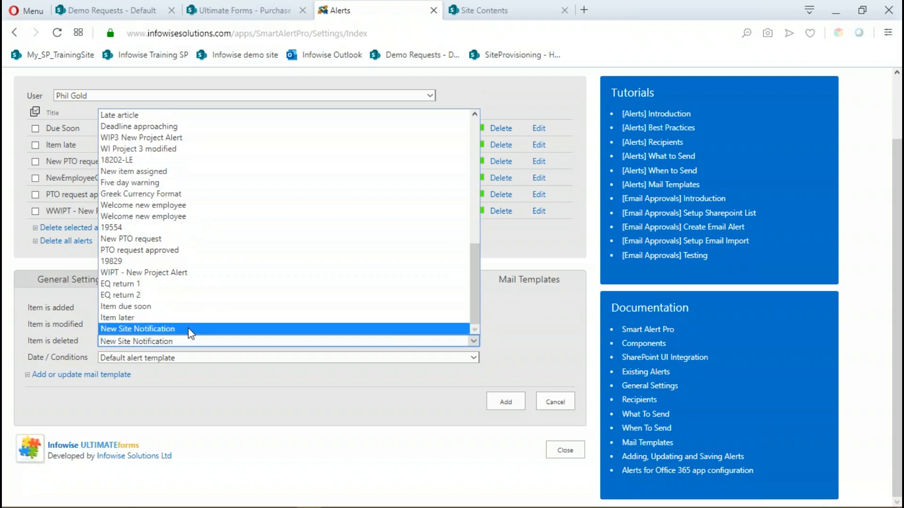
left_click(478, 360)
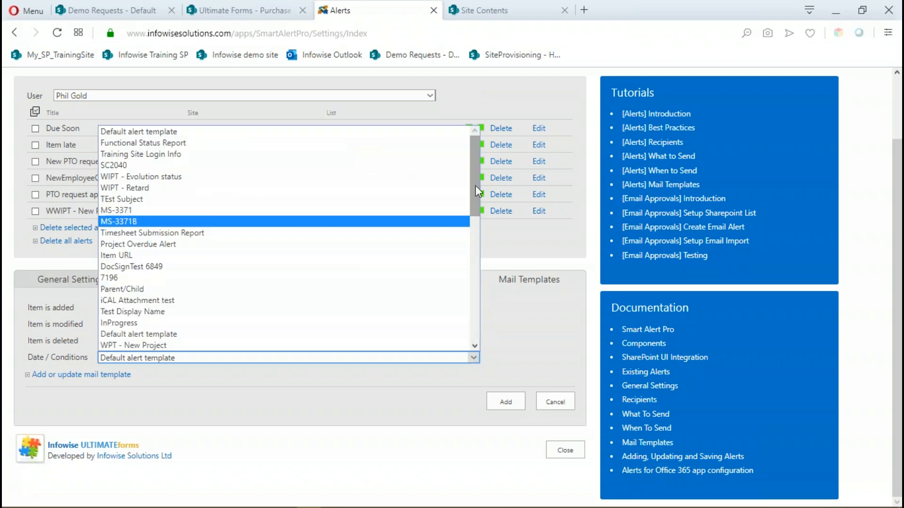
left_click_drag(475, 189, 474, 340)
left_click(207, 345)
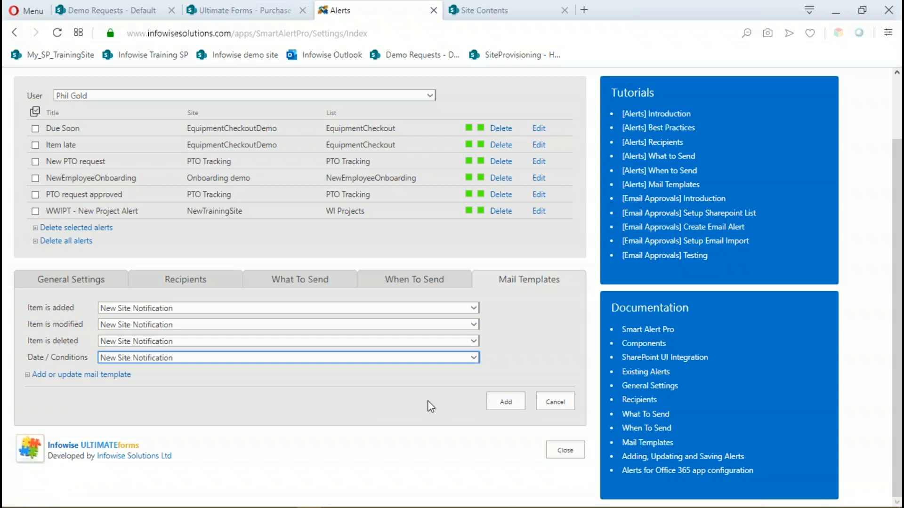
left_click(508, 403)
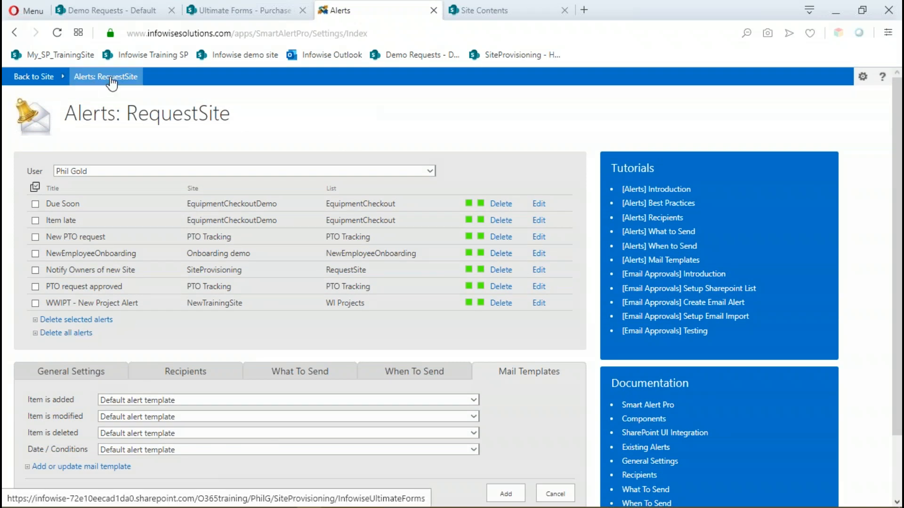
Set Confirm Site Creation to Yes on the NewSite3 request in the SiteRequest List and save the item.
left_click(43, 81)
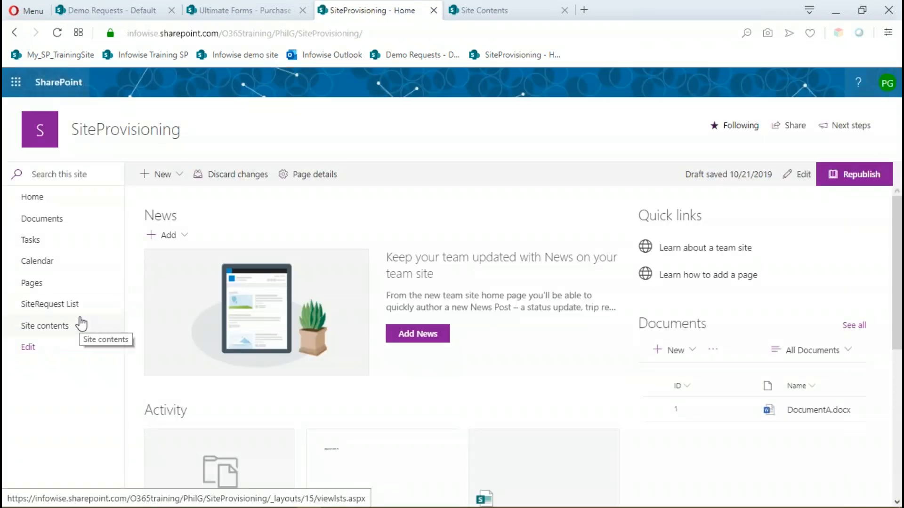
left_click(60, 309)
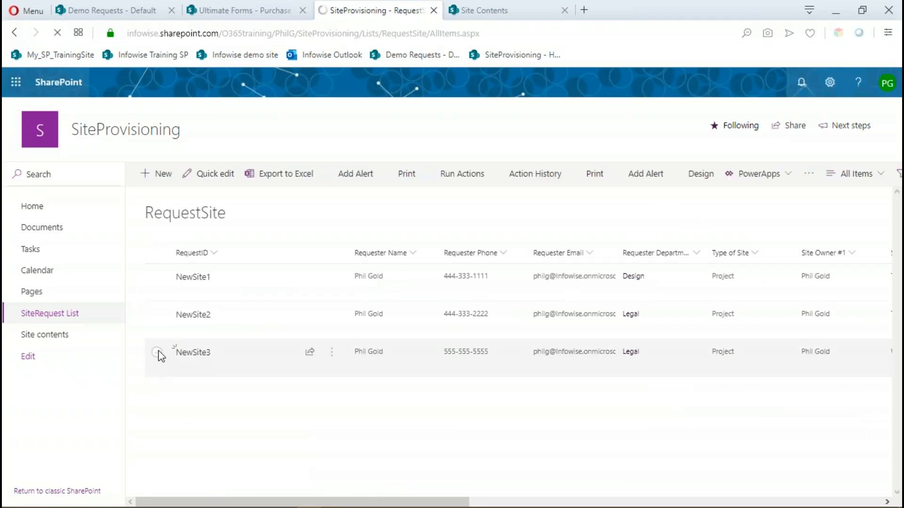
left_click(156, 352)
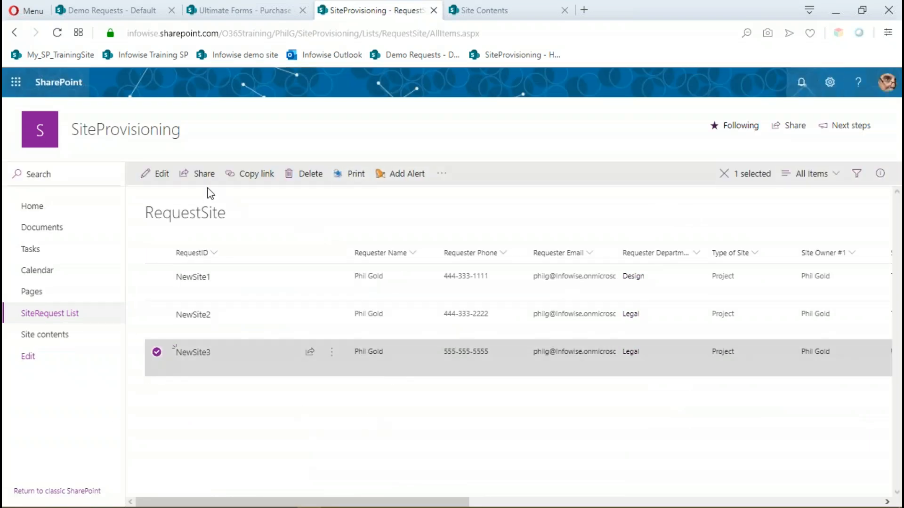
left_click(157, 174)
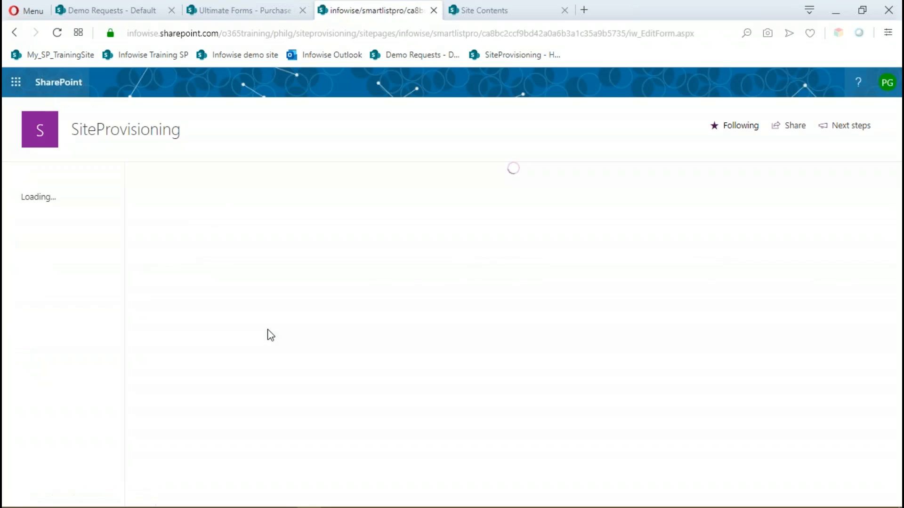
left_click(308, 221)
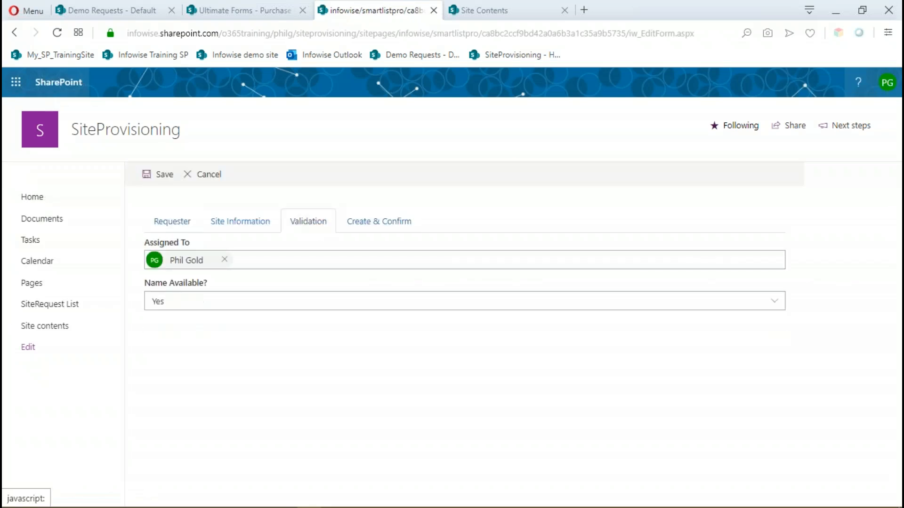
left_click(382, 224)
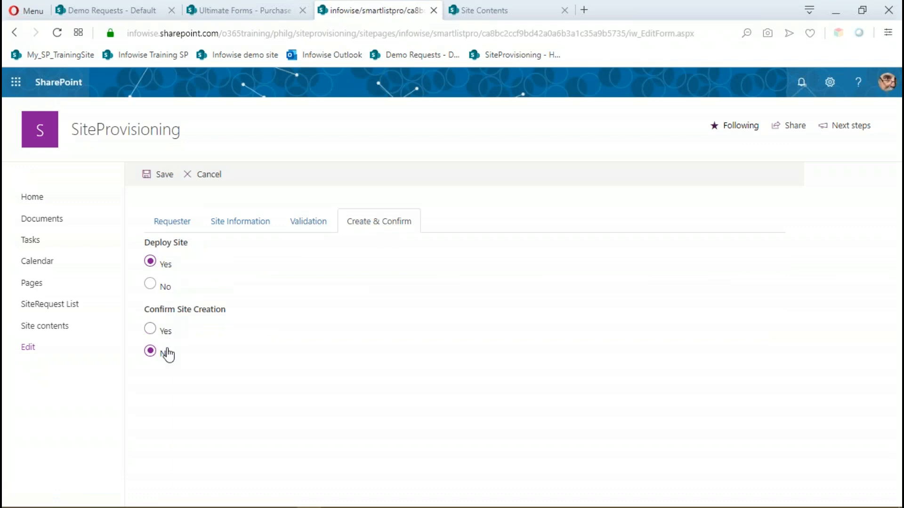
left_click(150, 332)
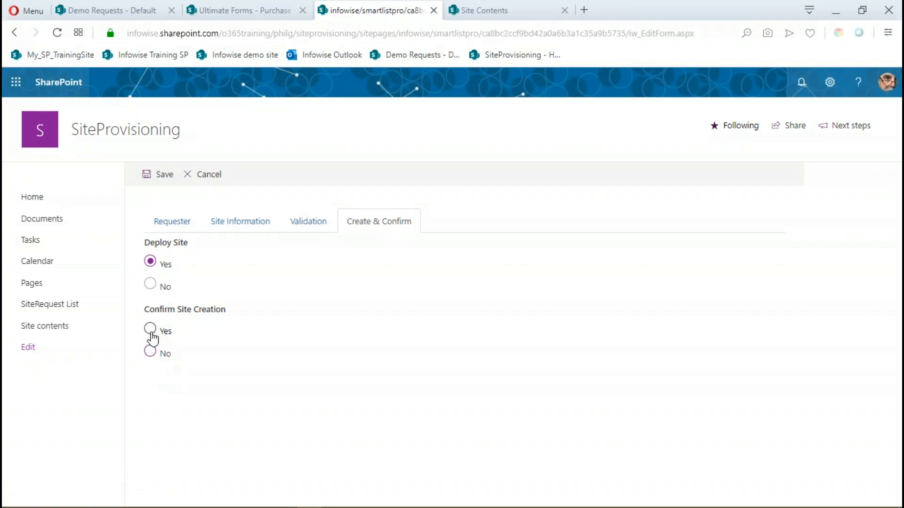
left_click(163, 176)
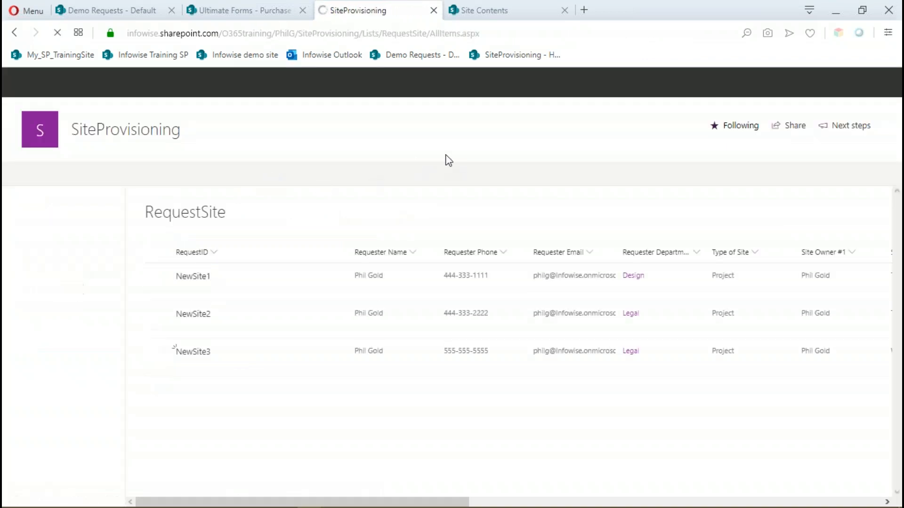
Switch to Outlook in a new tab, delete the alert assignment message and read the "Your new SharePoint site is ready" e-mail.
right_click(343, 59)
left_click(415, 85)
left_click(614, 10)
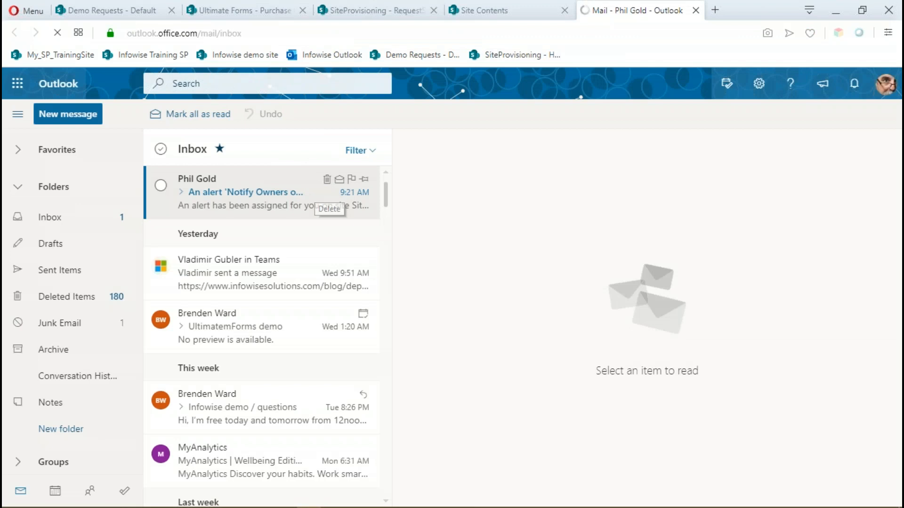
left_click(326, 179)
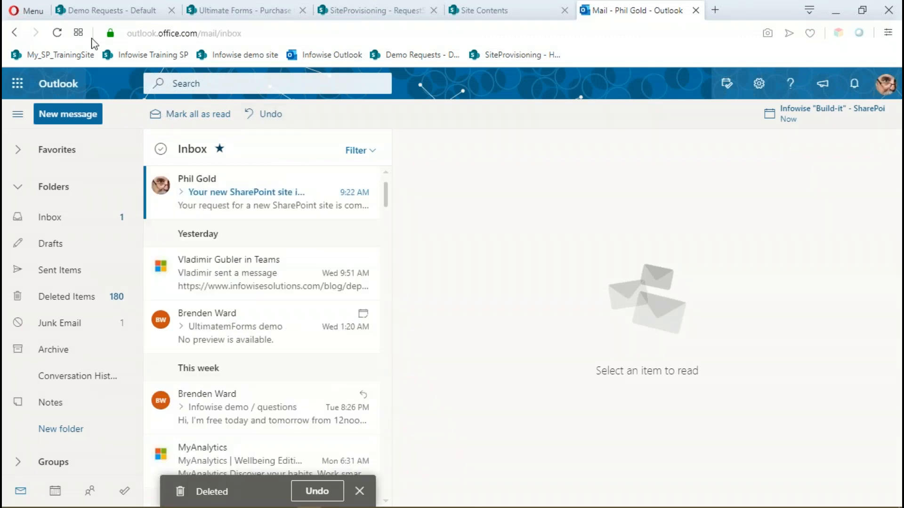
left_click(281, 205)
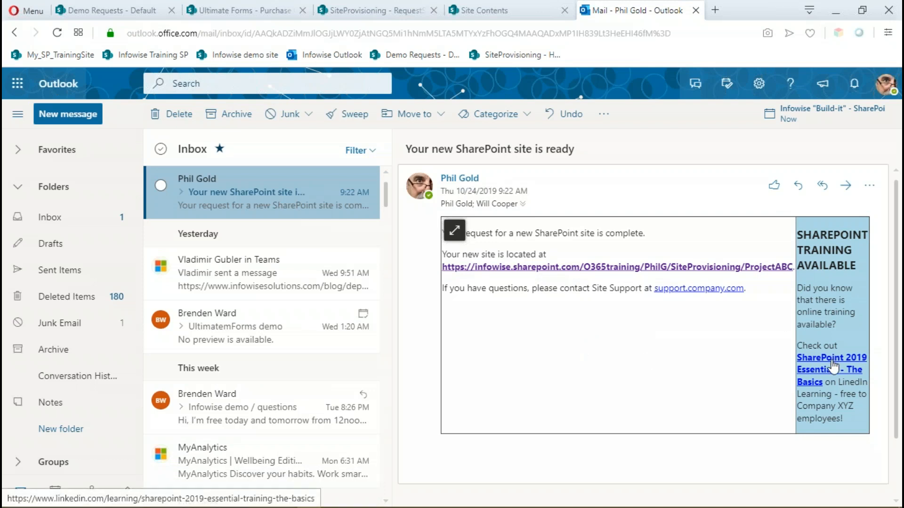
left_click(696, 10)
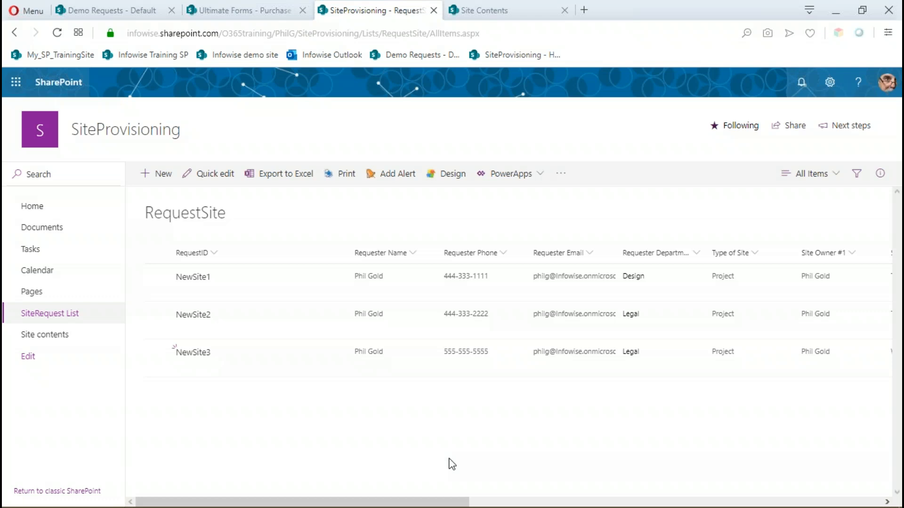
Switch to the Site Provisioning presentation in PowerPoint and select the "Next steps:" slide.
mouse_move(505, 507)
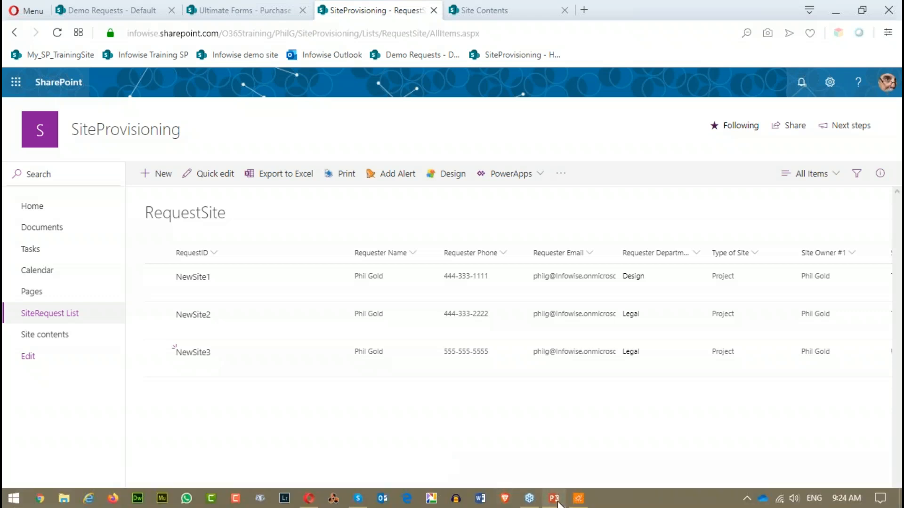
mouse_move(559, 505)
left_click(556, 426)
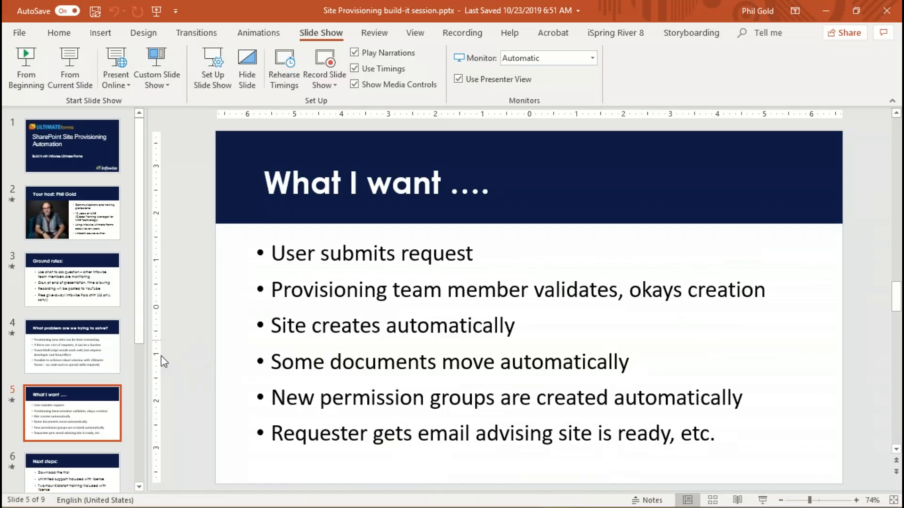
left_click(77, 466)
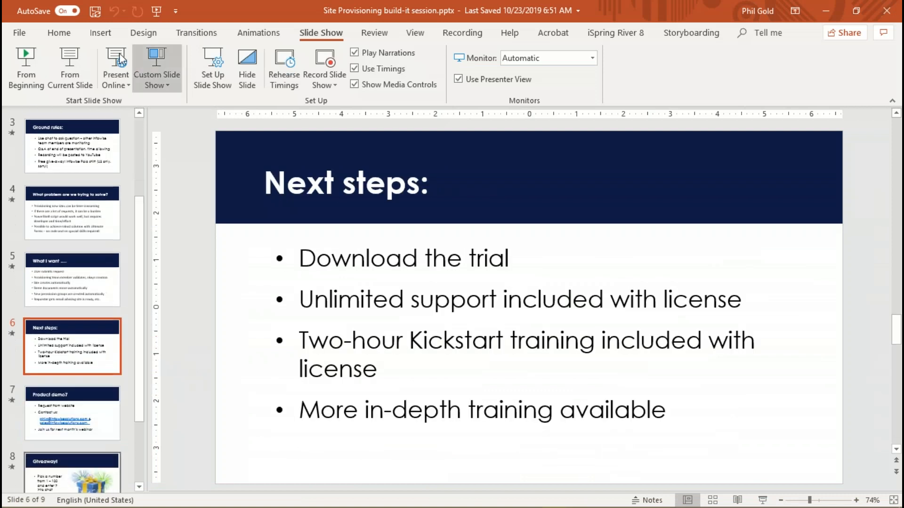
left_click(70, 62)
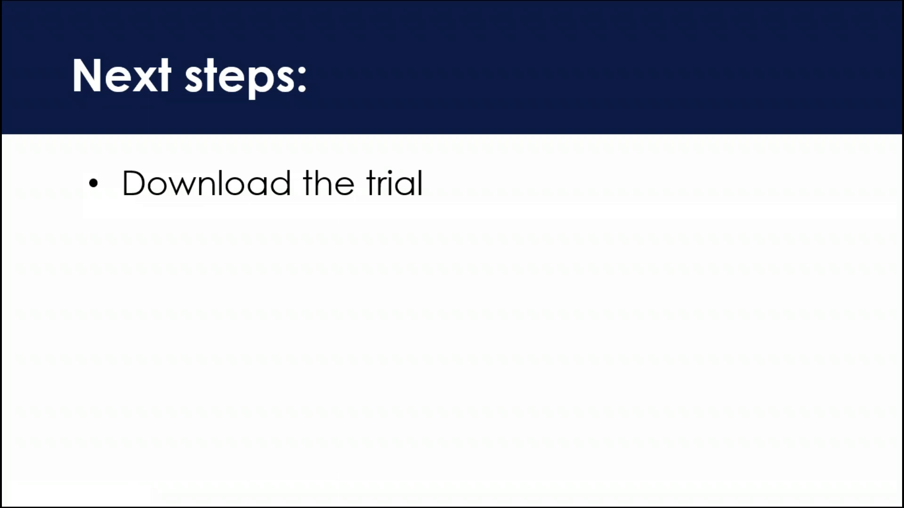
key("Escape")
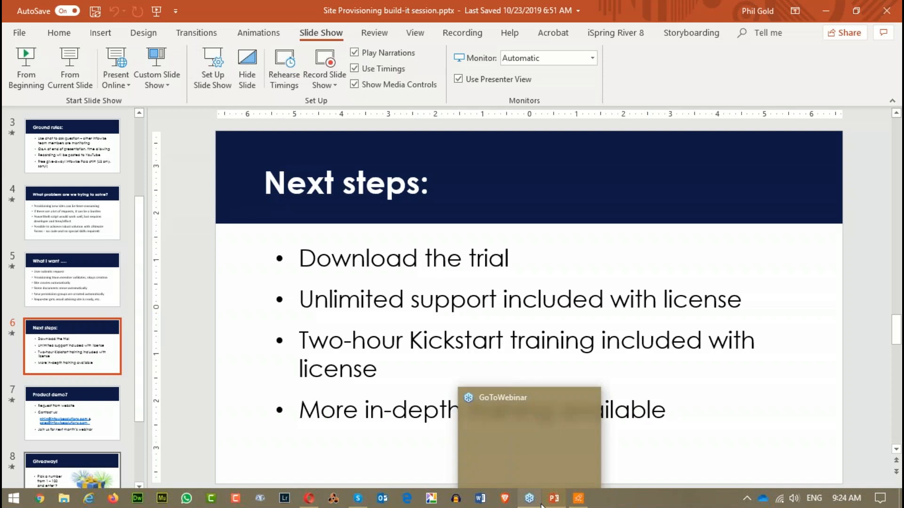
mouse_move(569, 504)
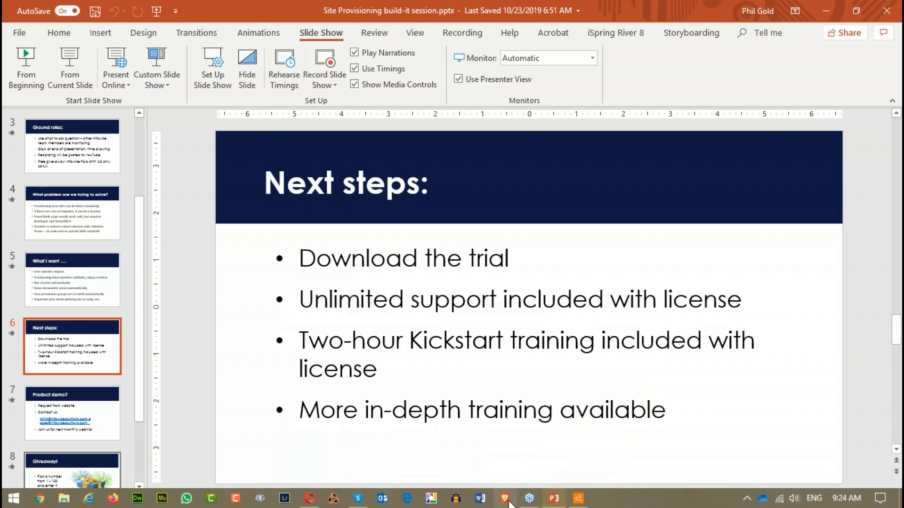
left_click(311, 501)
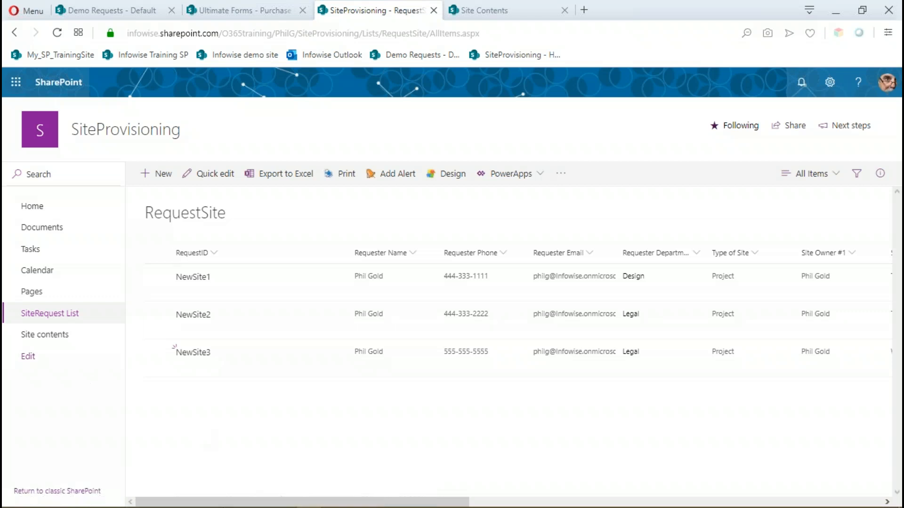
Switch back to PowerPoint and start the slide show from the "Next steps:" slide.
left_click(553, 499)
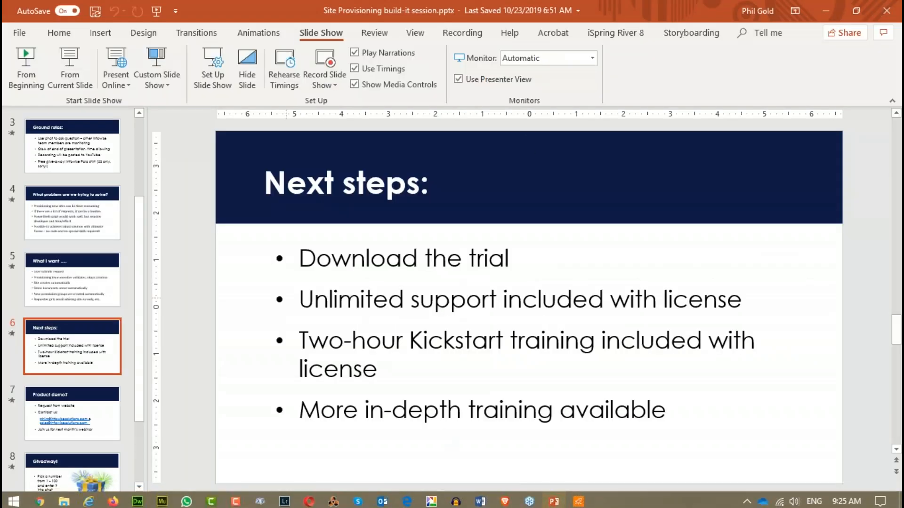
left_click(69, 68)
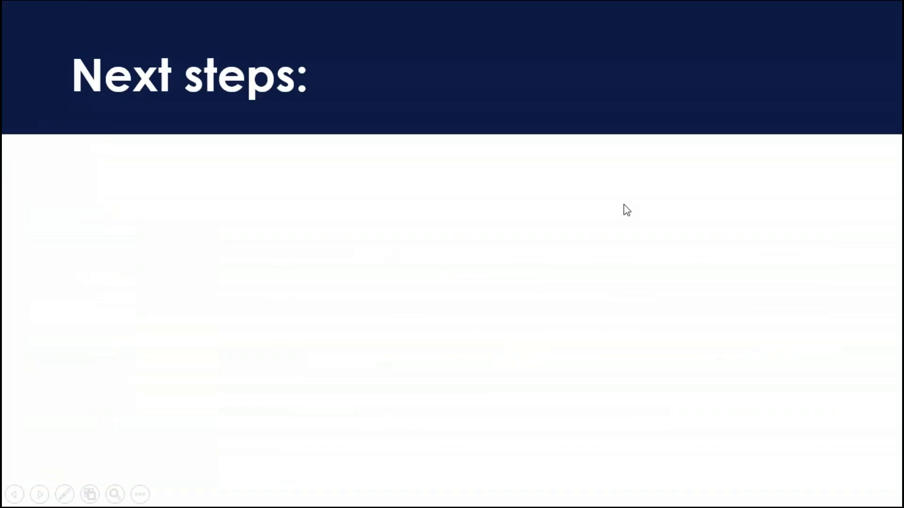